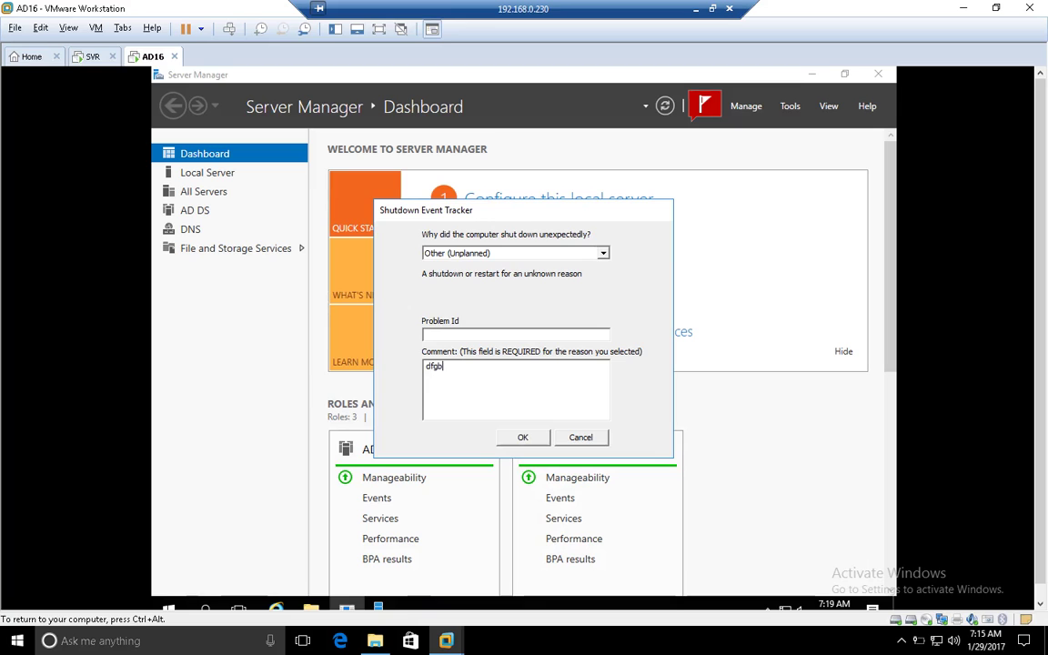
Submit the unexpected-shutdown comment on the AD16 virtual machine and open its system properties to check the computer name and domain.
key("Return")
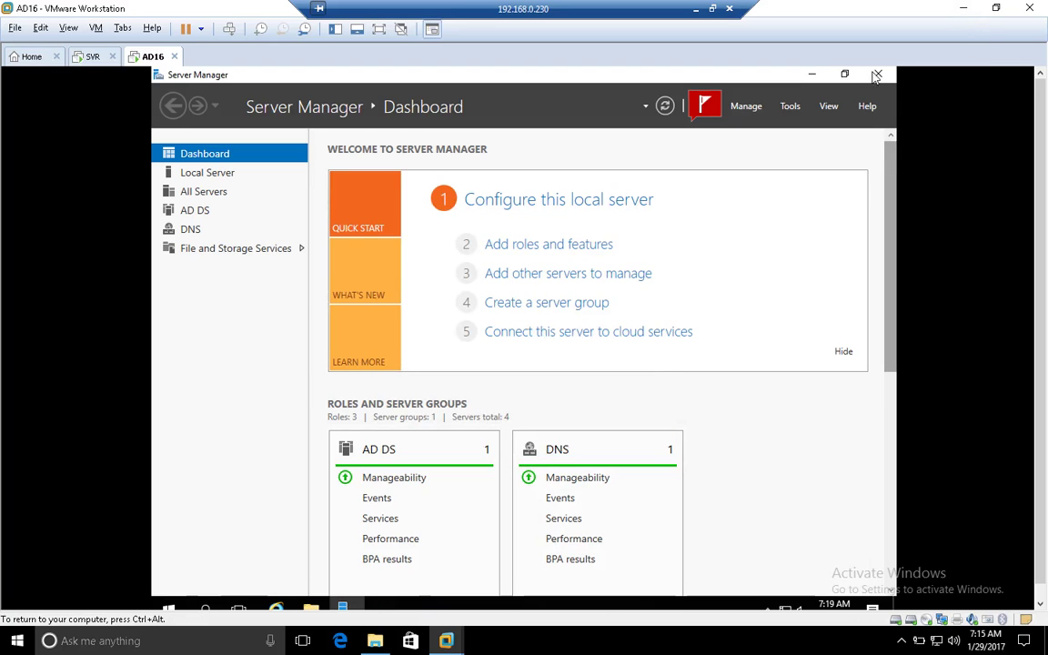
left_click(811, 76)
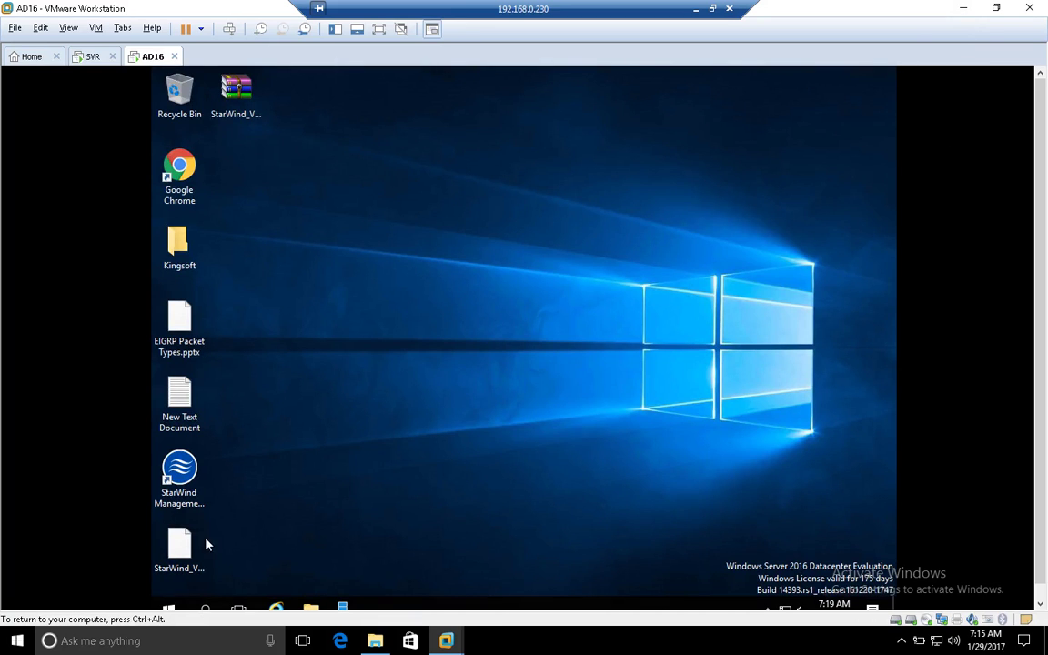
left_click(169, 608)
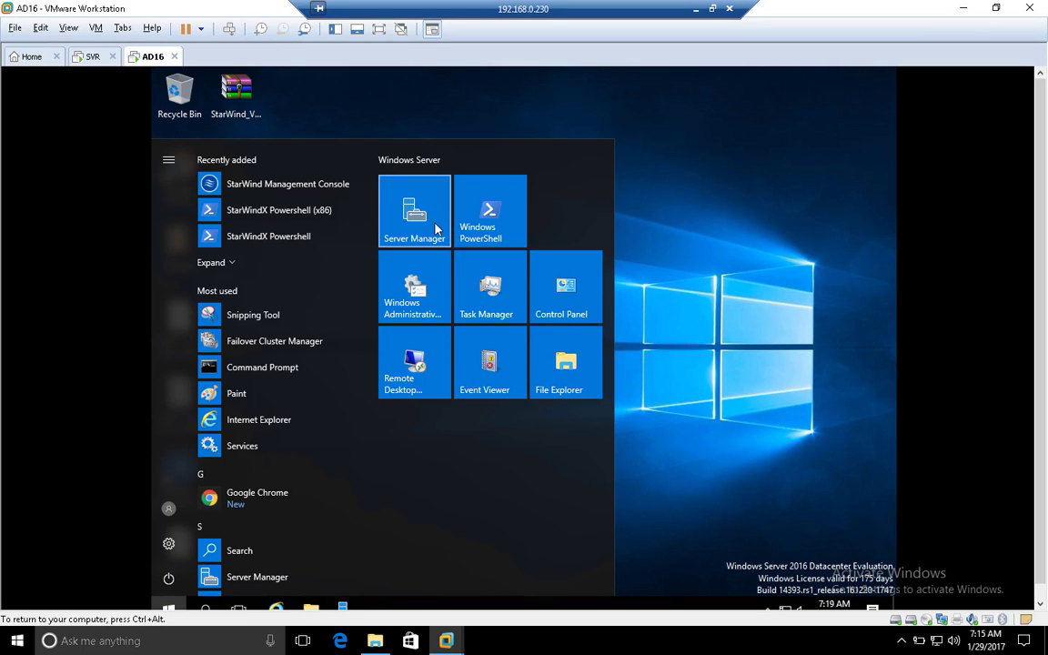
right_click(569, 370)
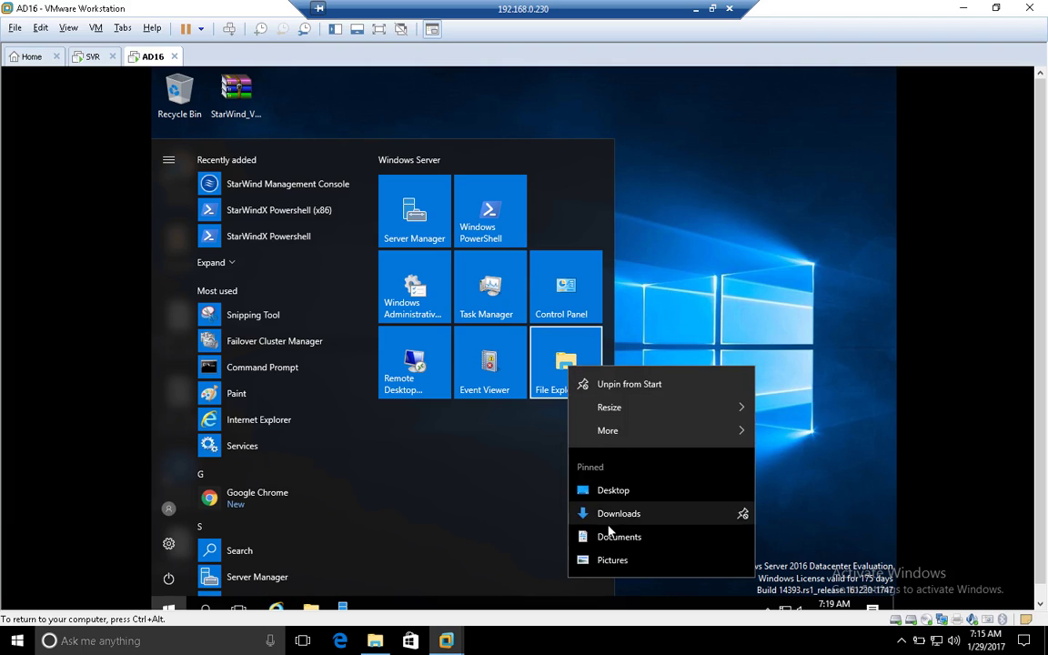
mouse_move(714, 430)
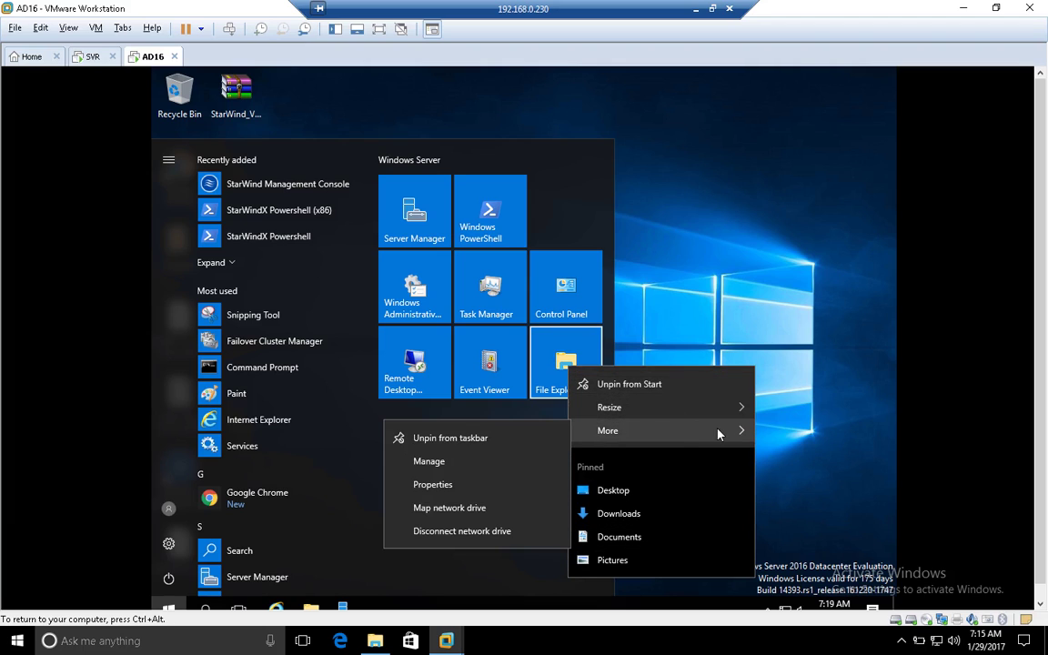
left_click(453, 485)
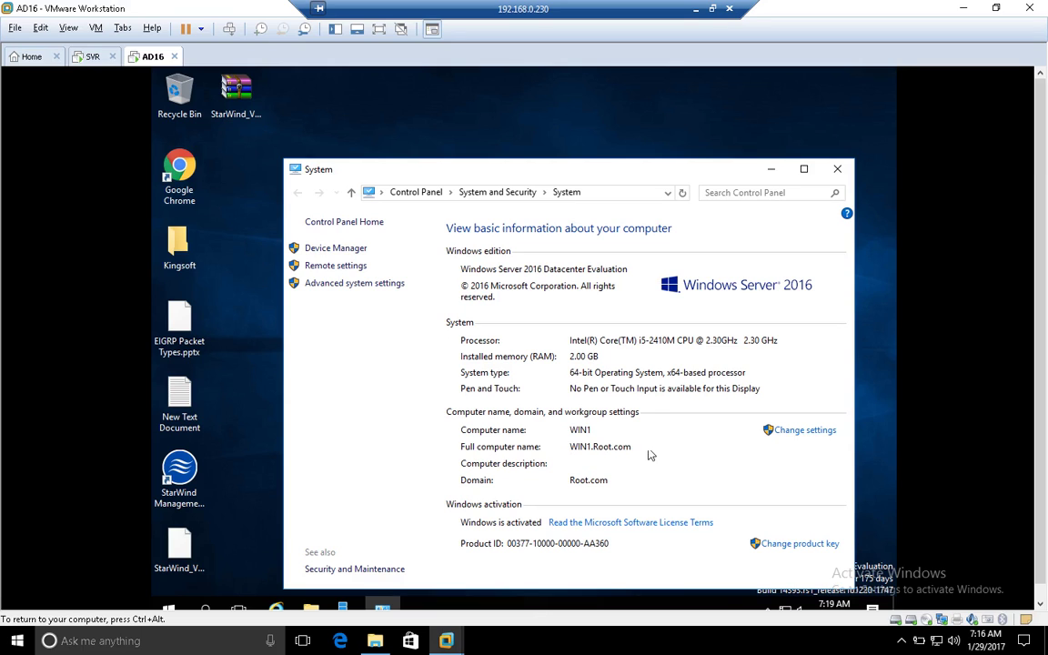
Switch to the SVR virtual machine and submit its unexpected-shutdown reason with the comment "dfhghfk".
left_click(91, 57)
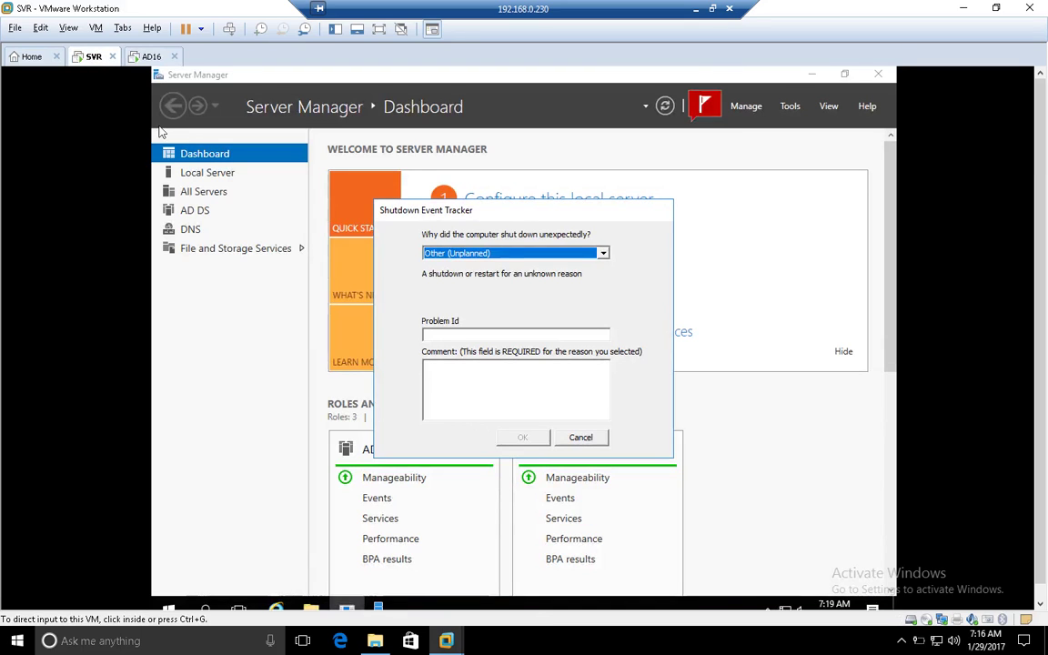
left_click(538, 398)
type("dfhghfk")
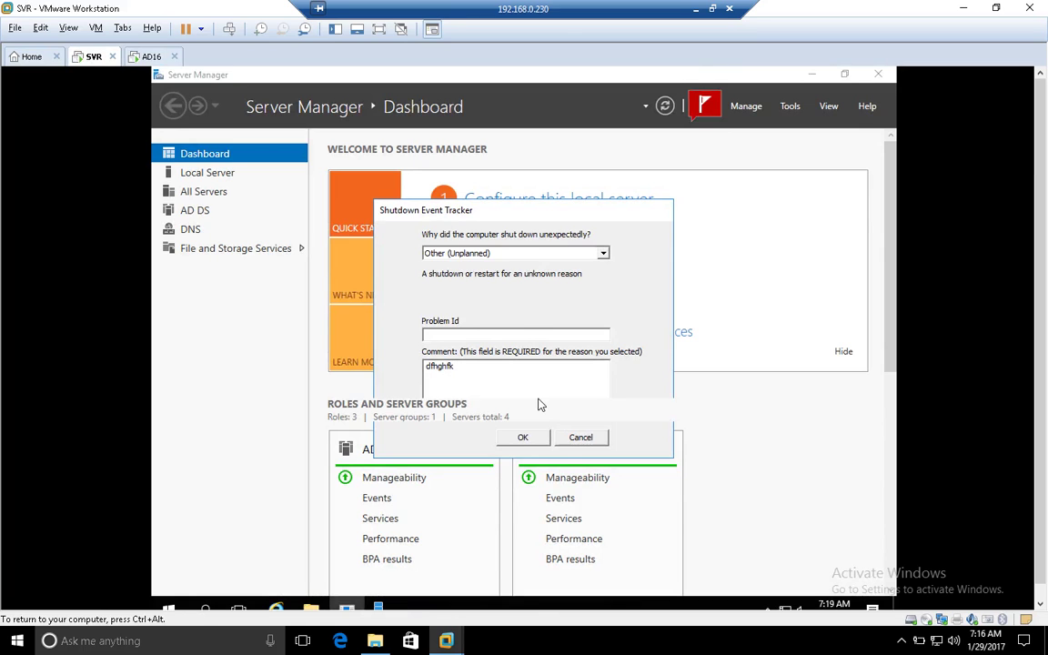
key("Return")
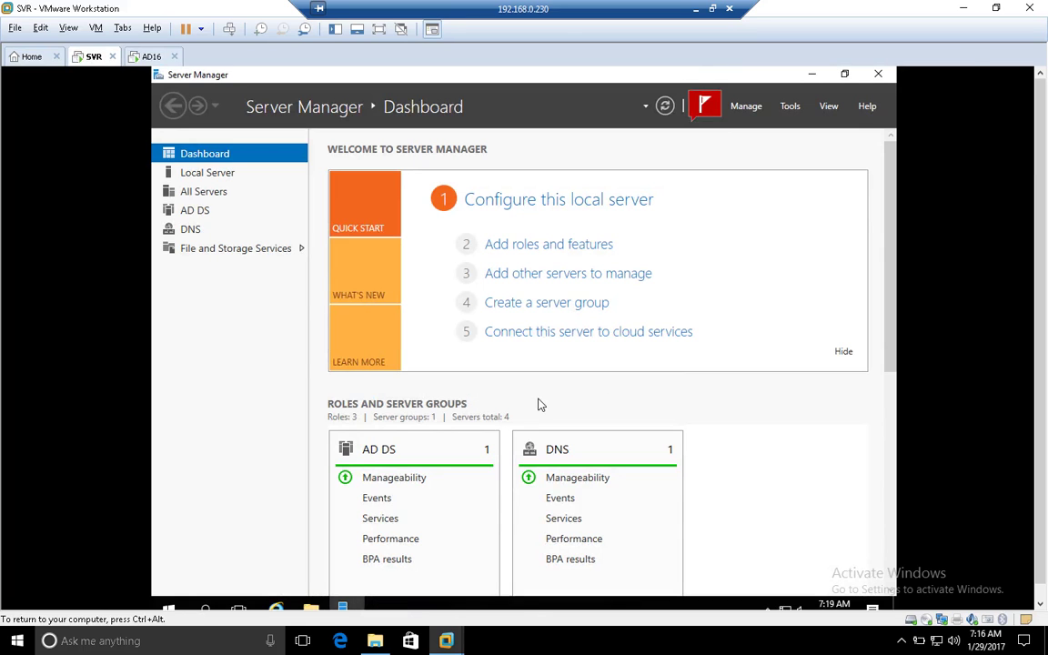
Open the system properties of the SVR virtual machine to check its computer name and domain.
left_click(810, 78)
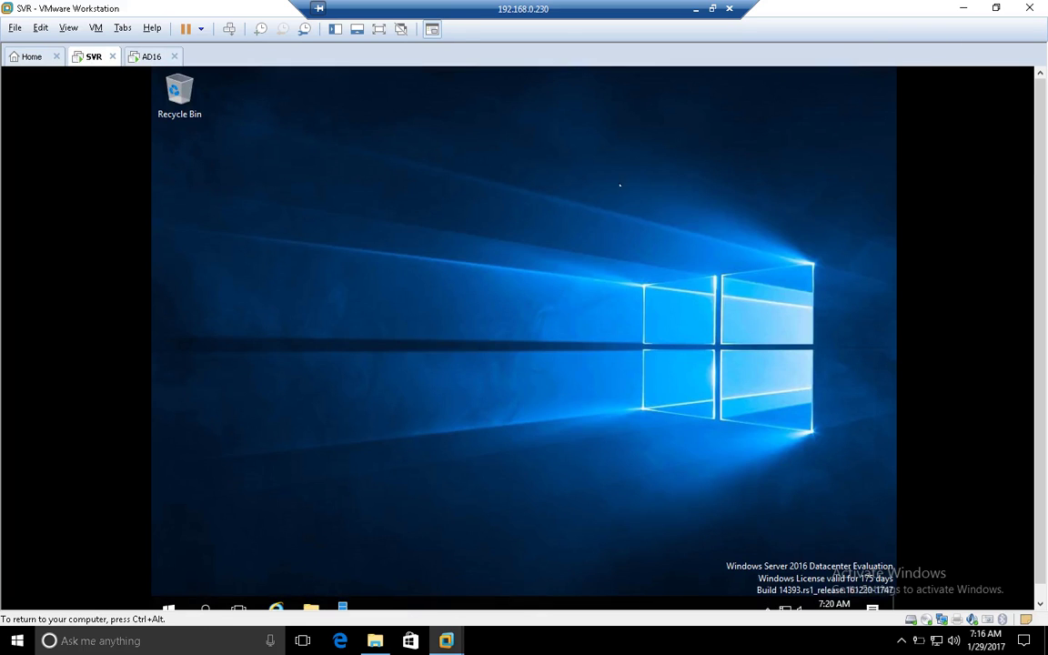
left_click(167, 606)
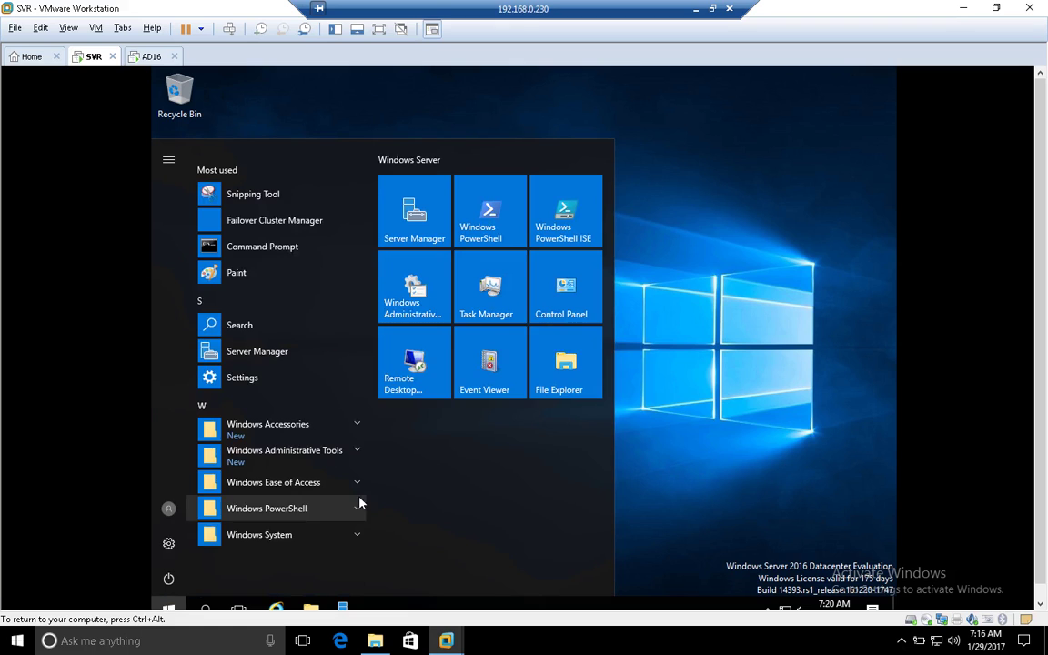
right_click(566, 353)
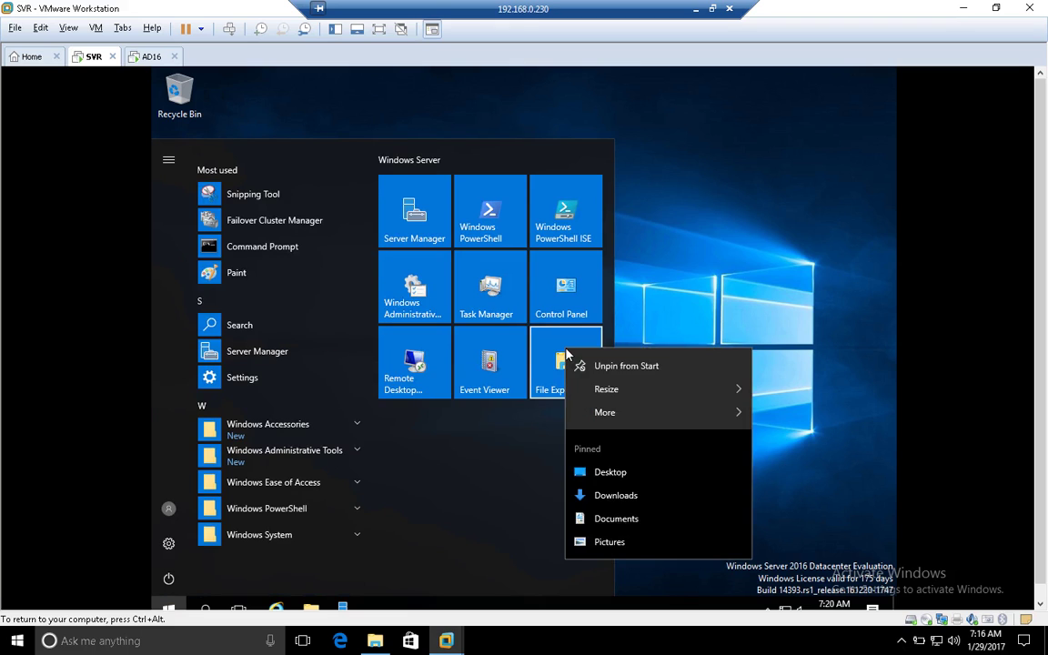
mouse_move(685, 406)
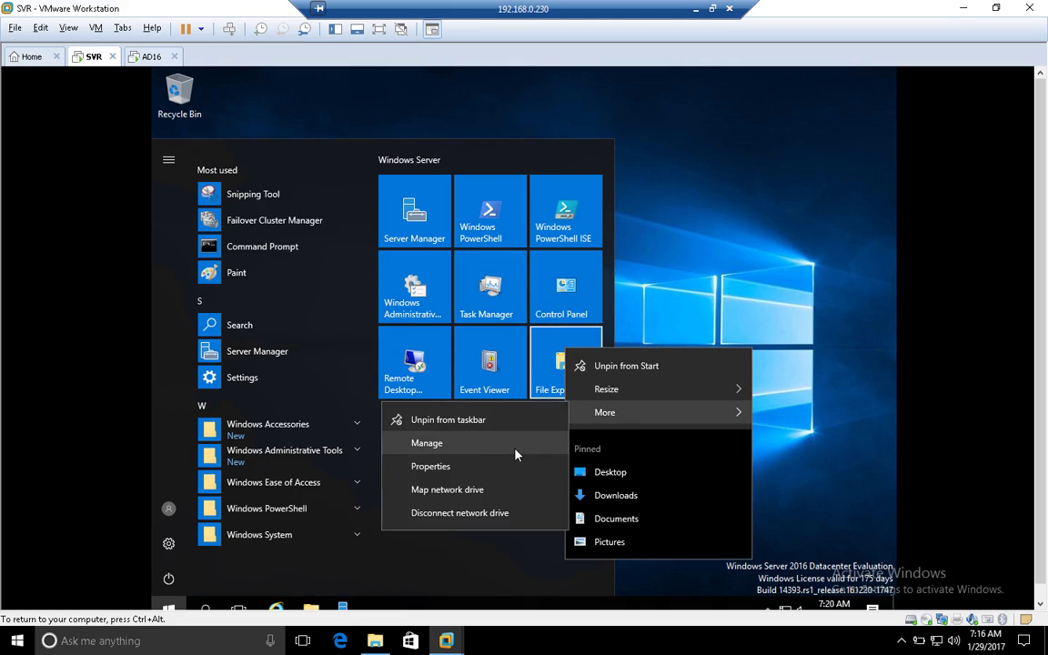
left_click(470, 466)
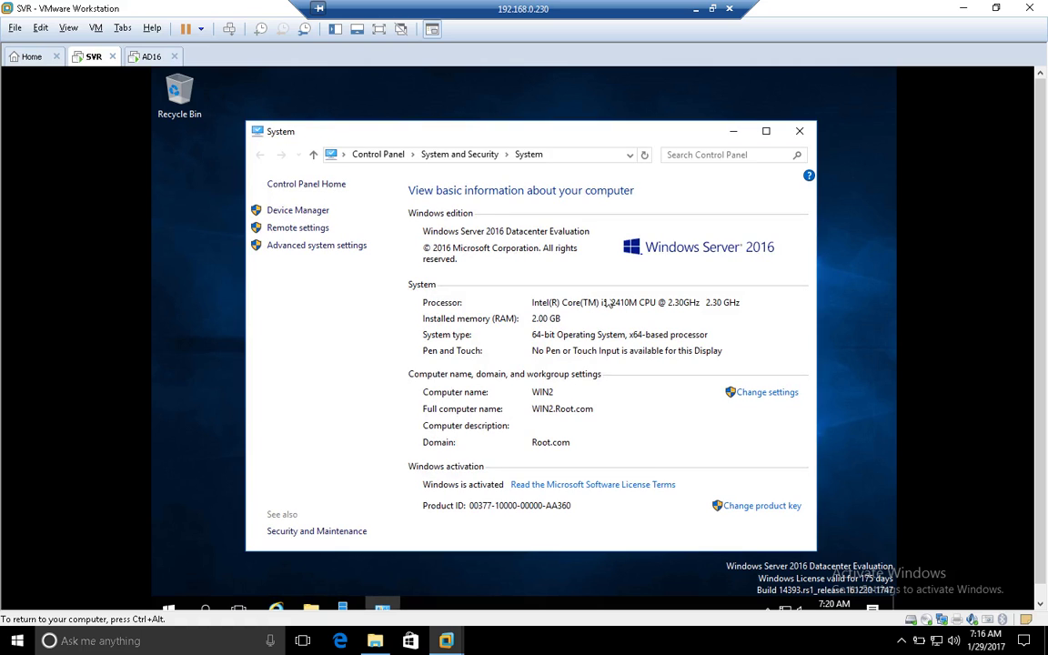
Minimize the SVR system information window, display the virtual machine full screen, and minimize VMware Workstation.
left_click(732, 132)
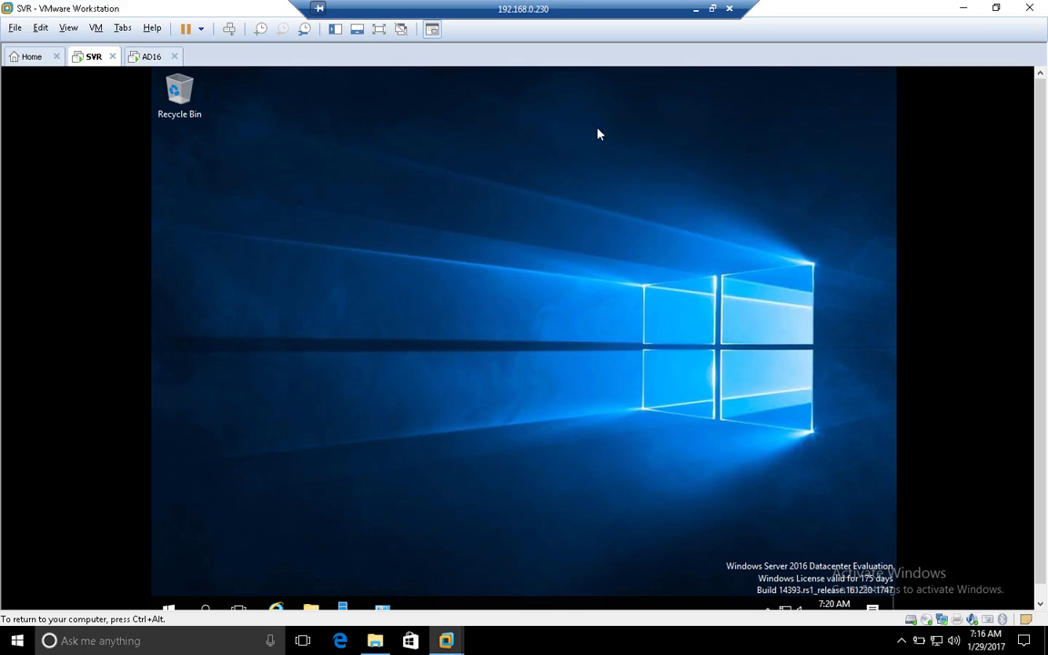
left_click(379, 28)
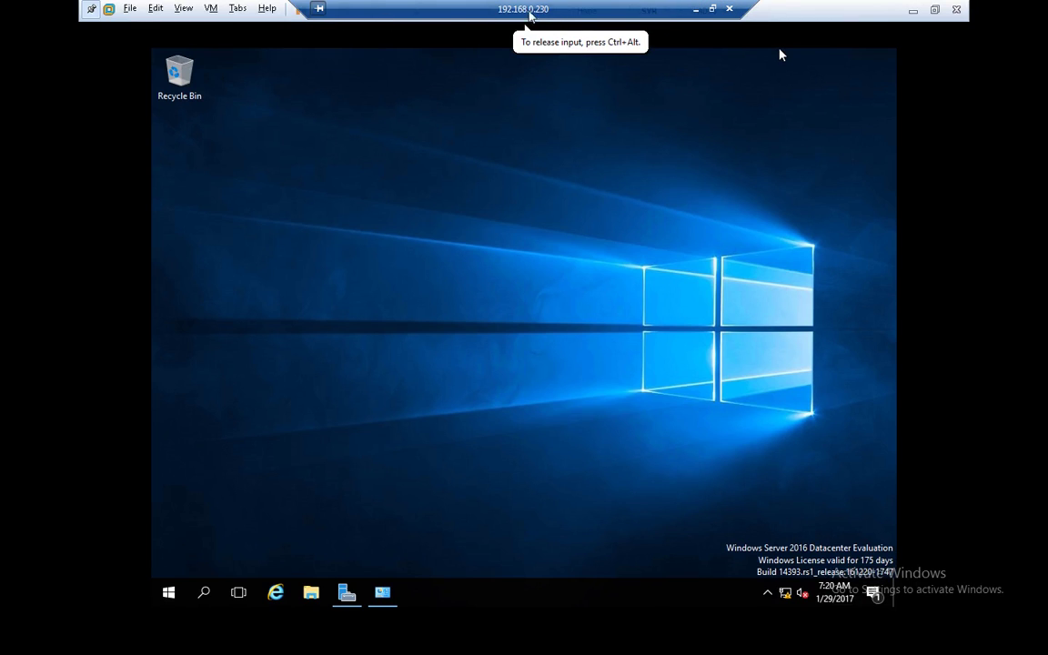
left_click(913, 10)
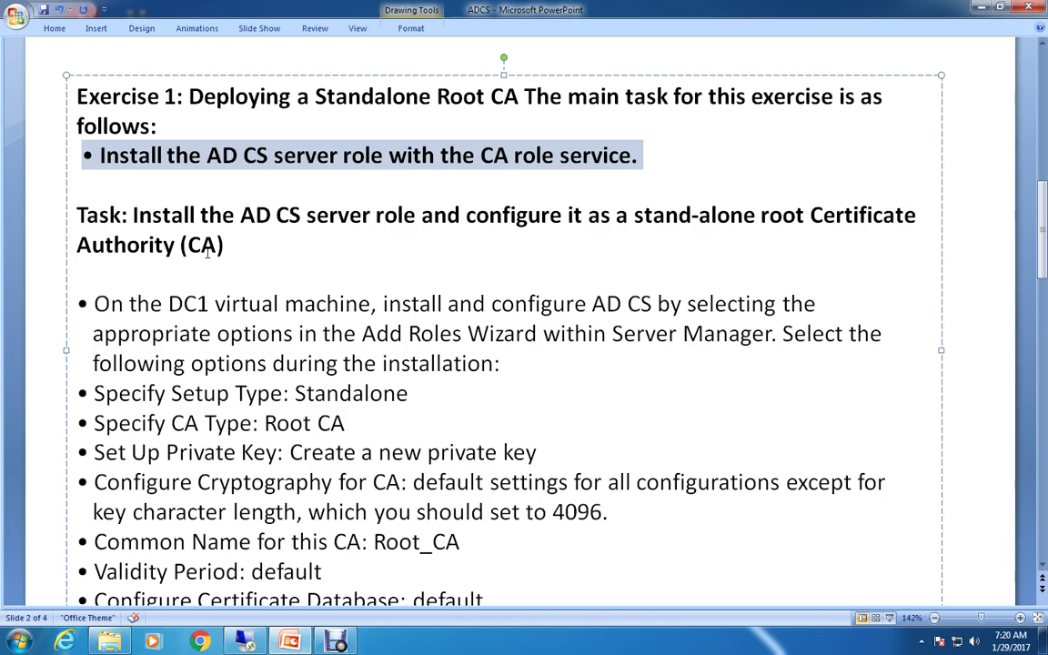
In the ADCS PowerPoint presentation, review the AD CS installation task, highlighting the Add Roles Wizard instruction and the Standalone setup type.
left_click_drag(1044, 235, 1045, 289)
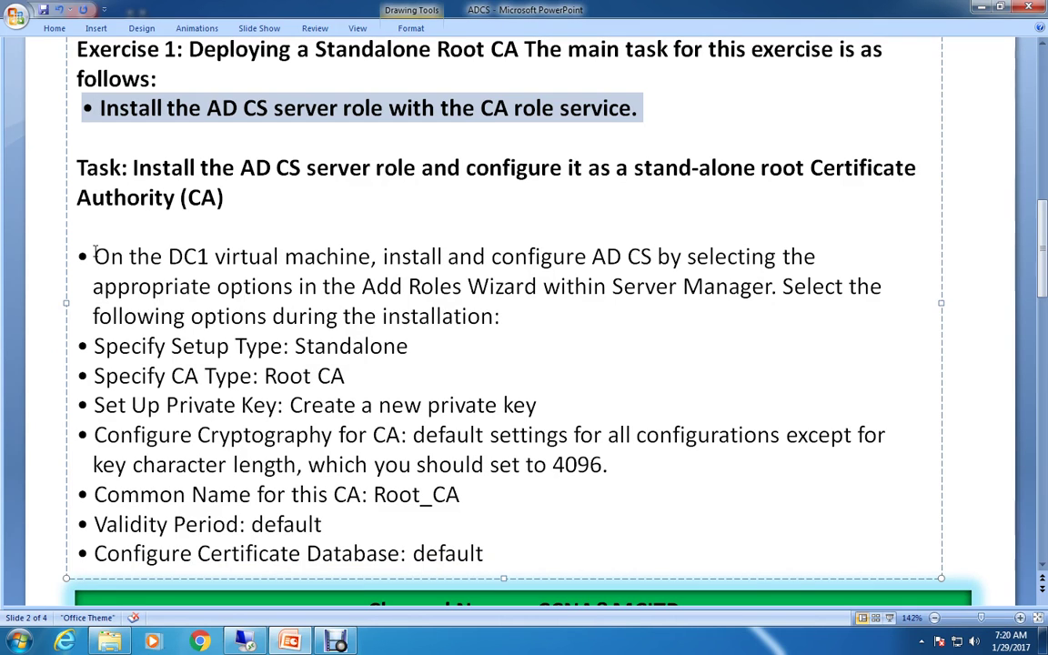
left_click_drag(94, 253, 119, 287)
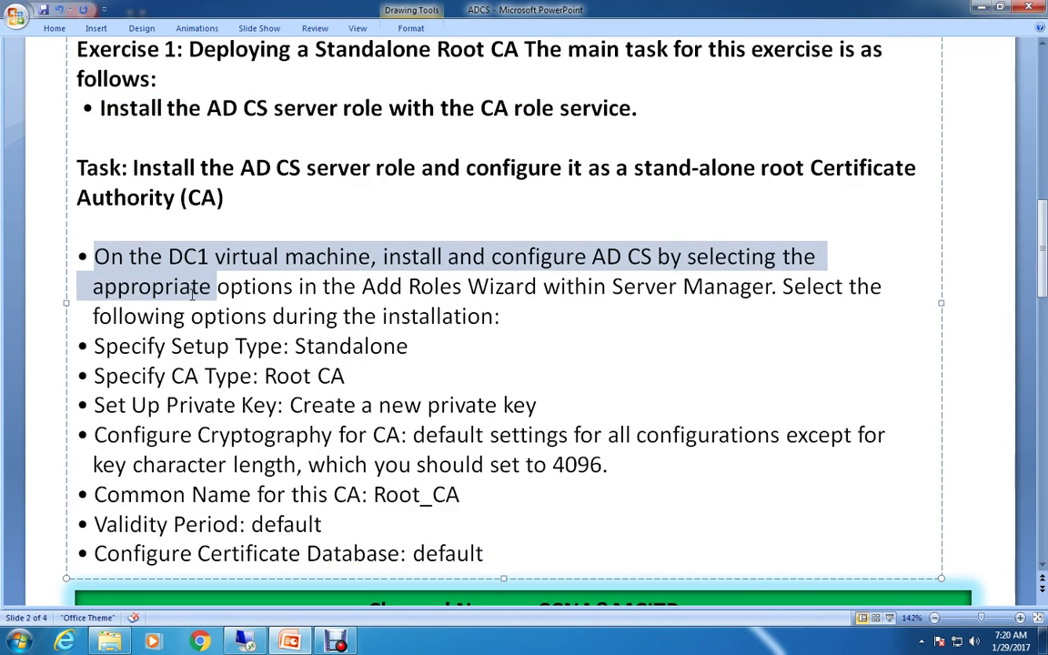
left_click_drag(193, 291, 541, 299)
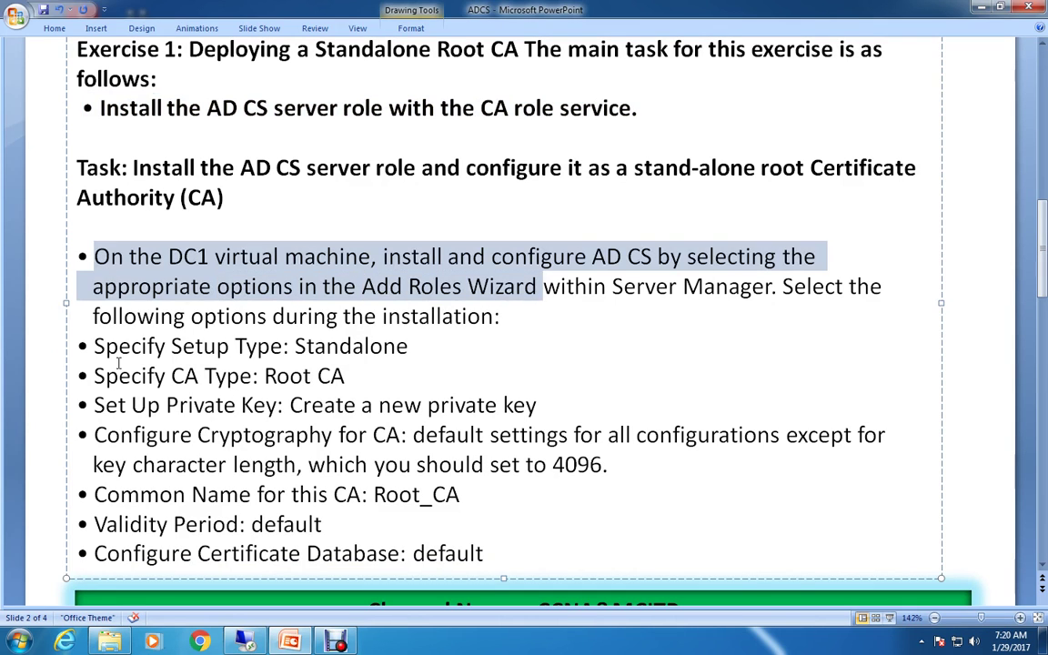
left_click_drag(294, 346, 411, 348)
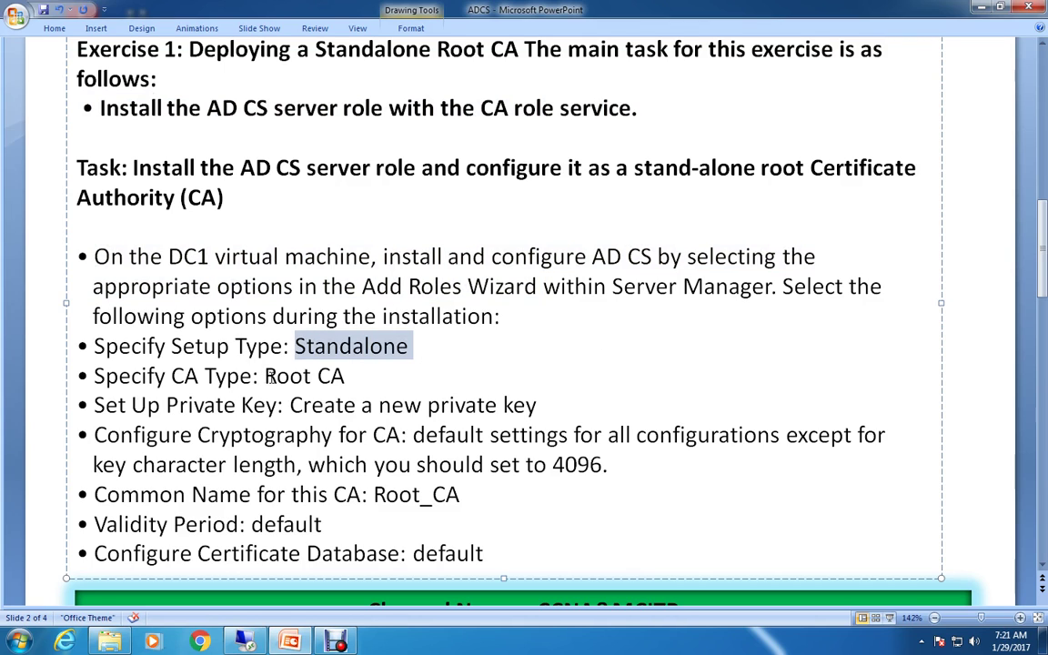
Change the CA type in the exercise text to Root_CA and highlight the private key and 4096 key length requirements.
left_click_drag(265, 376, 312, 377)
left_click(311, 376)
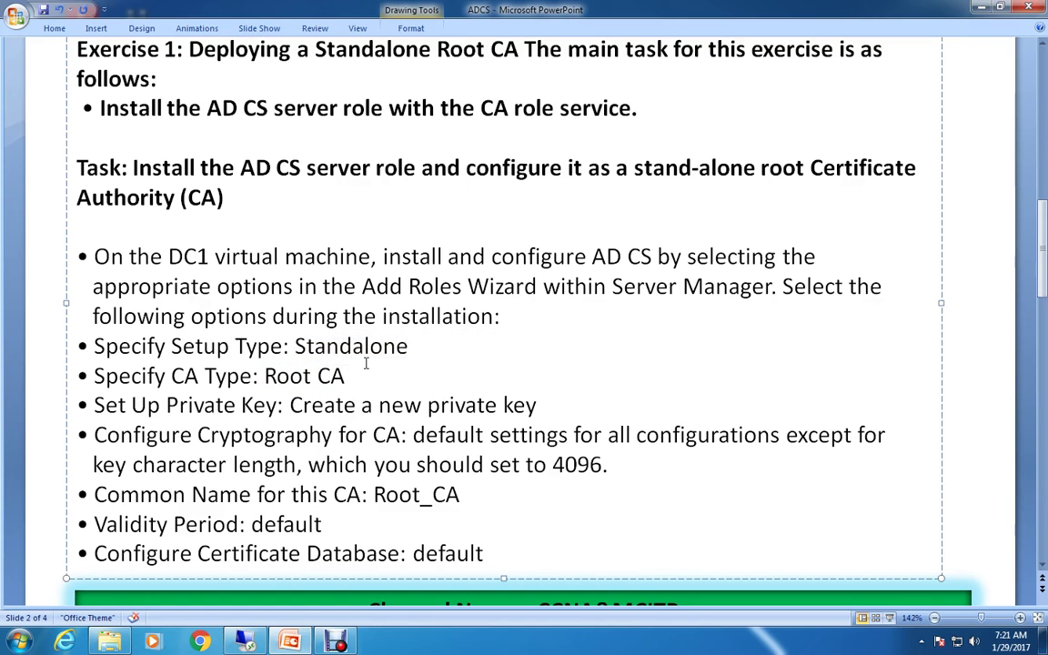
type("_")
key("BackSpace")
left_click_drag(168, 406, 234, 407)
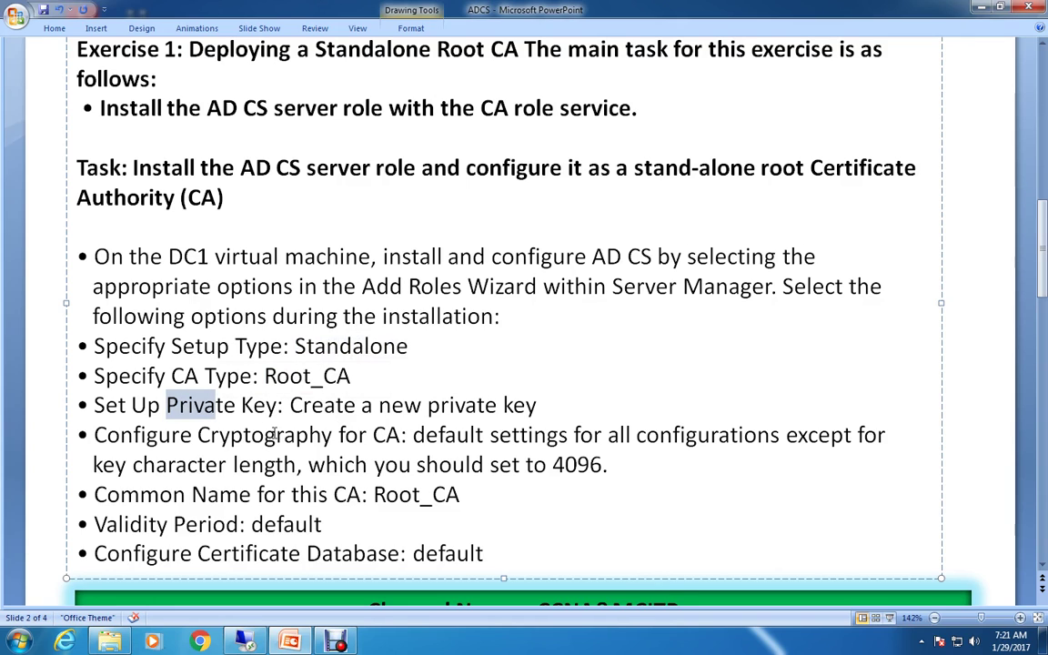
double_click(568, 464)
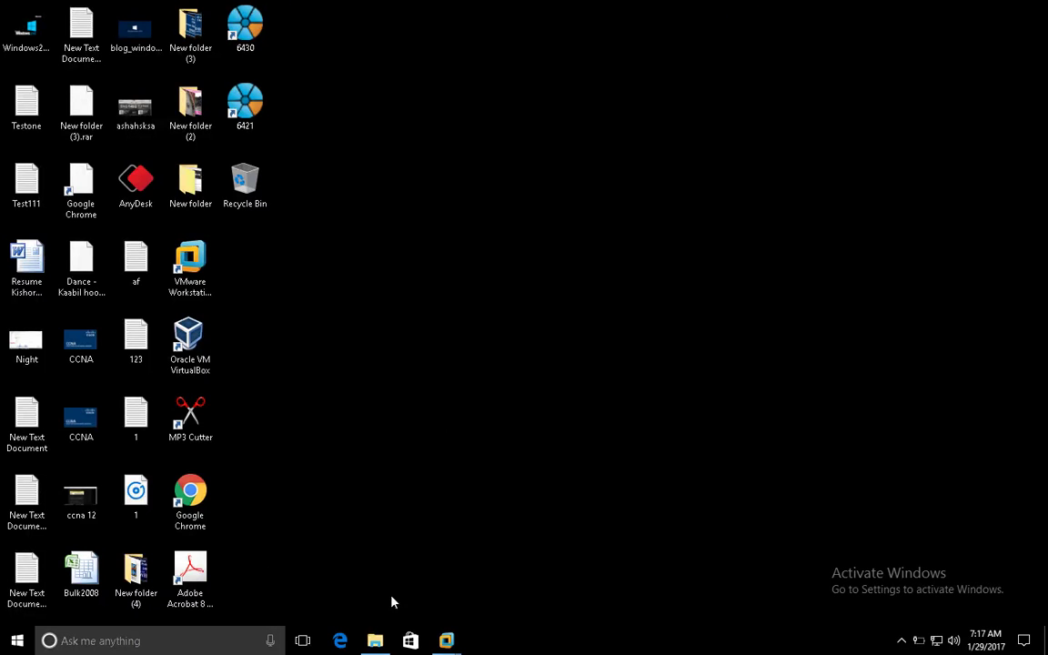
Switch to the AD16 virtual machine in VMware and start the Add Roles and Features Wizard from Server Manager.
mouse_move(446, 641)
mouse_move(473, 561)
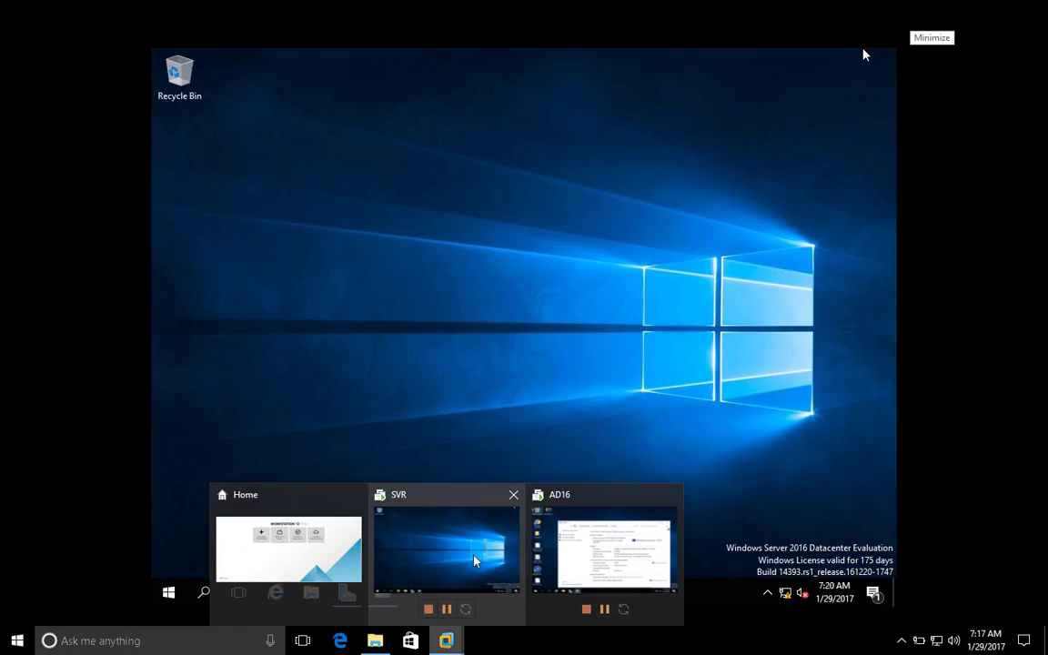
left_click(577, 504)
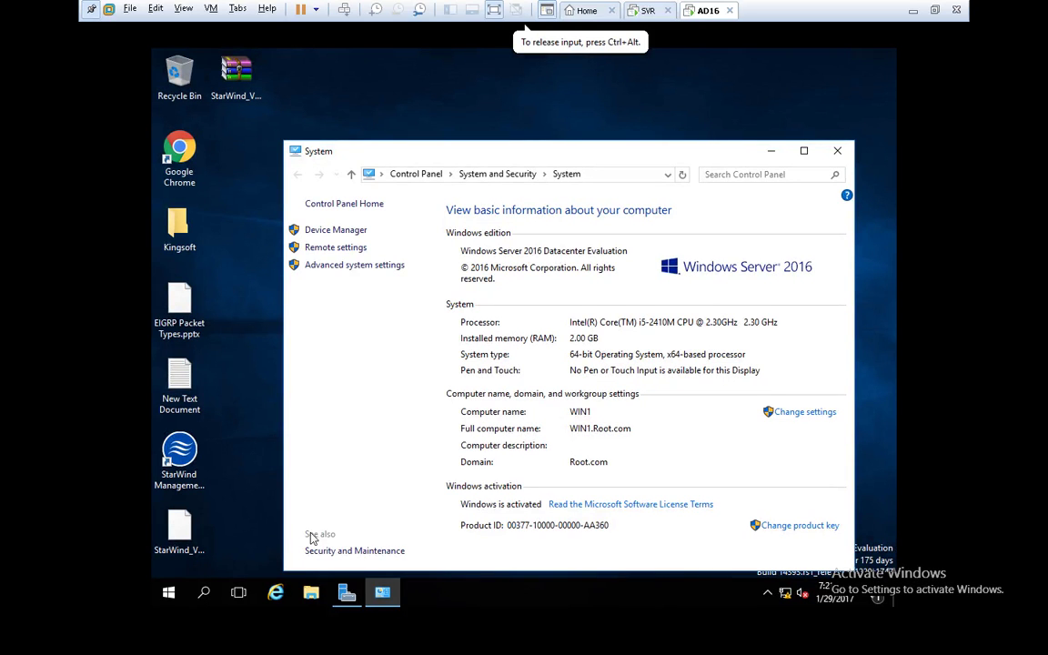
left_click(348, 593)
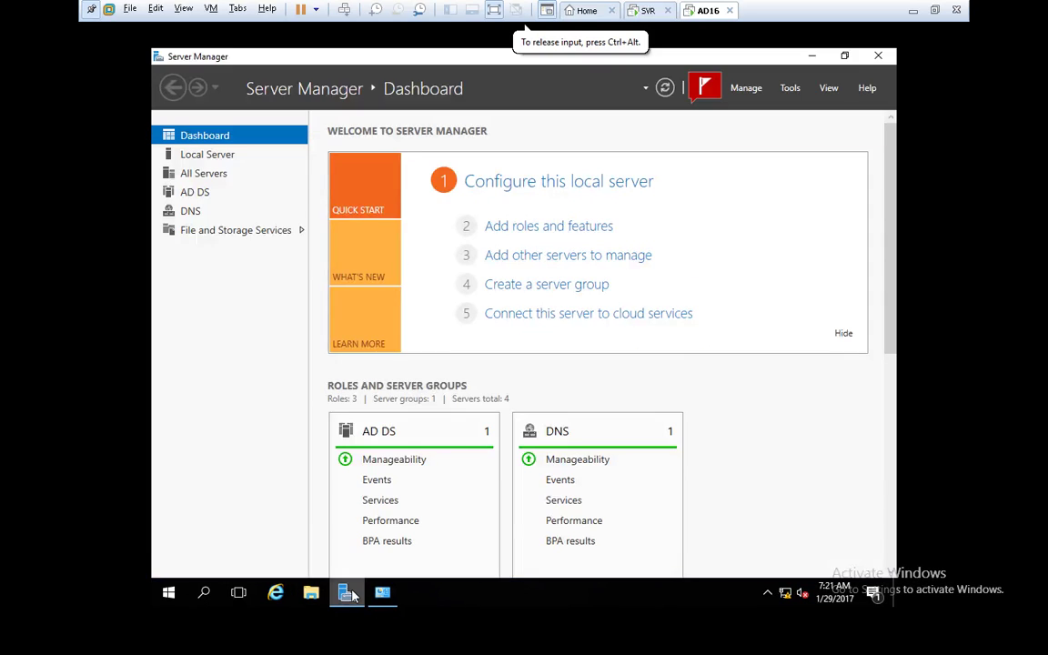
left_click(751, 91)
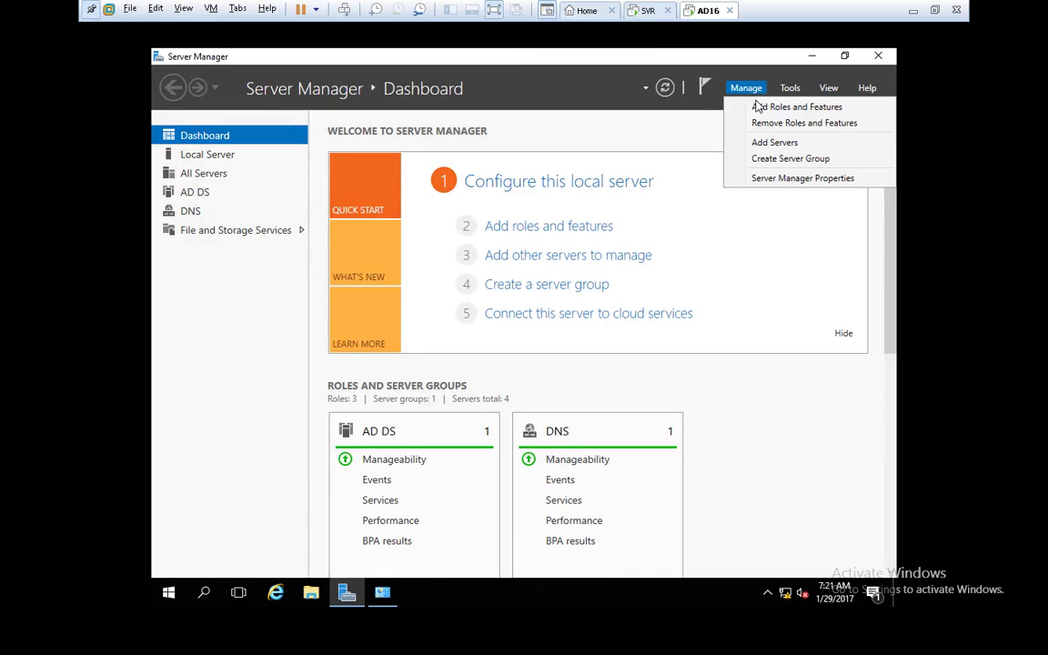
left_click(765, 108)
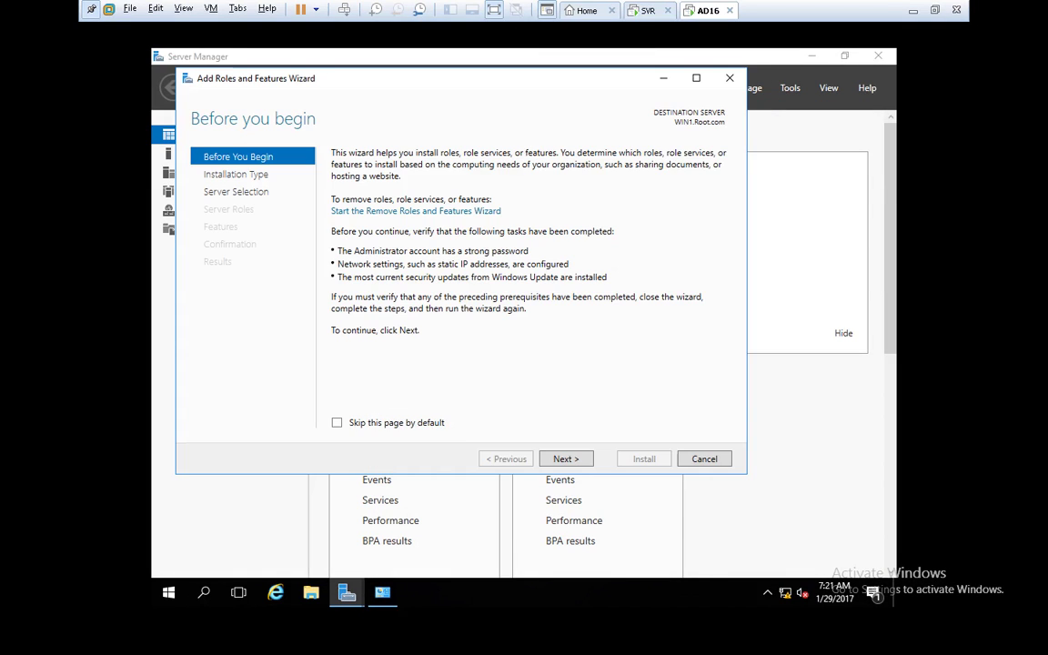
Choose a role-based or feature-based installation with WIN1.Root.com as the destination server.
left_click(561, 461)
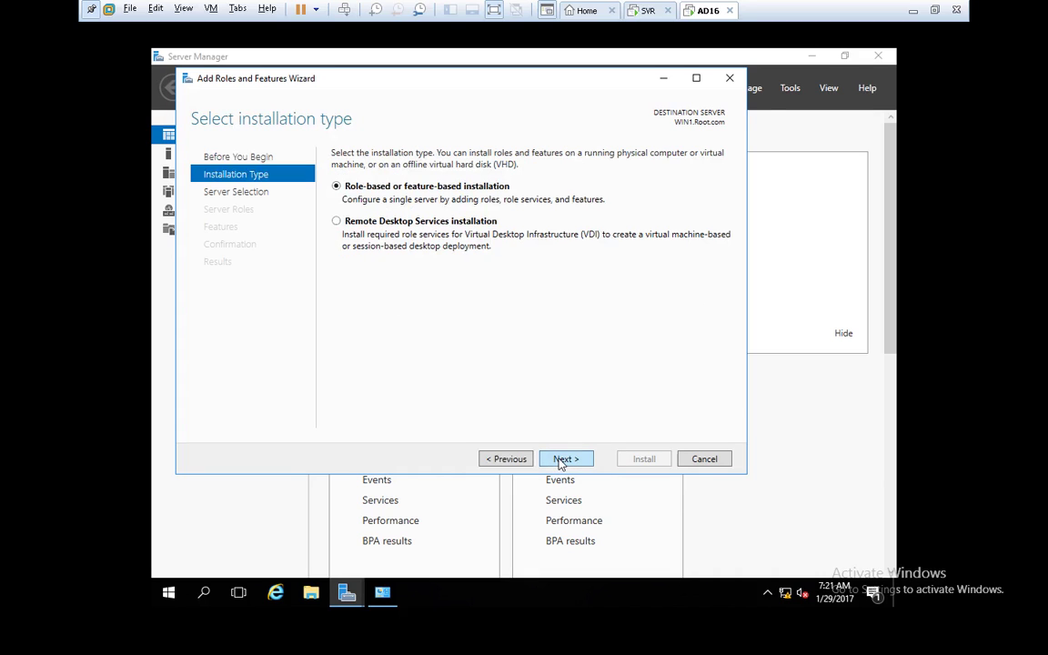
left_click(567, 462)
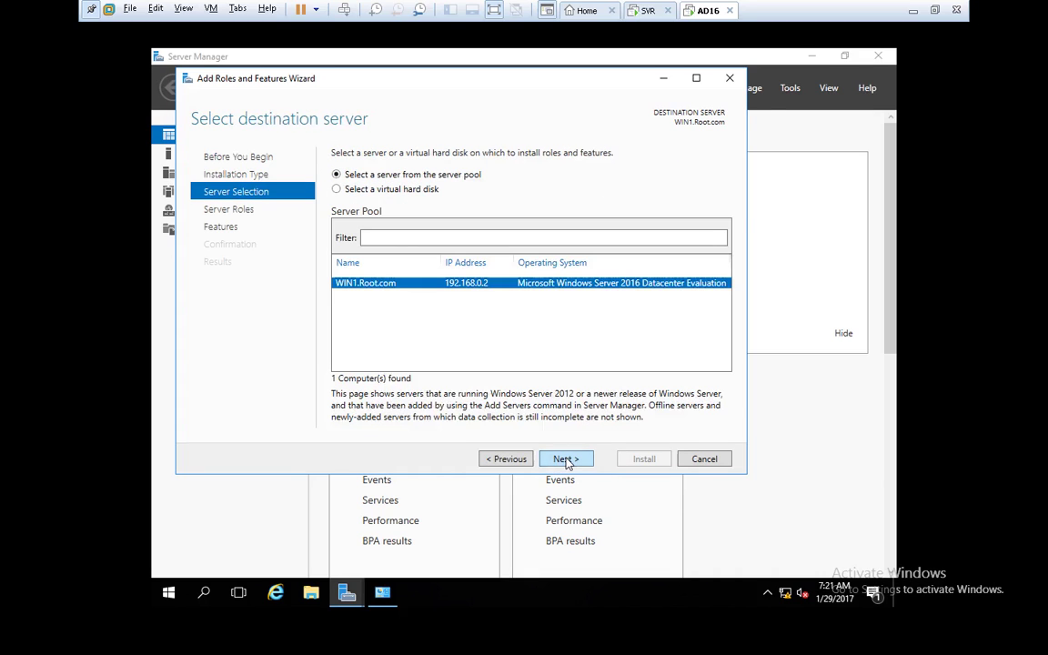
left_click(567, 459)
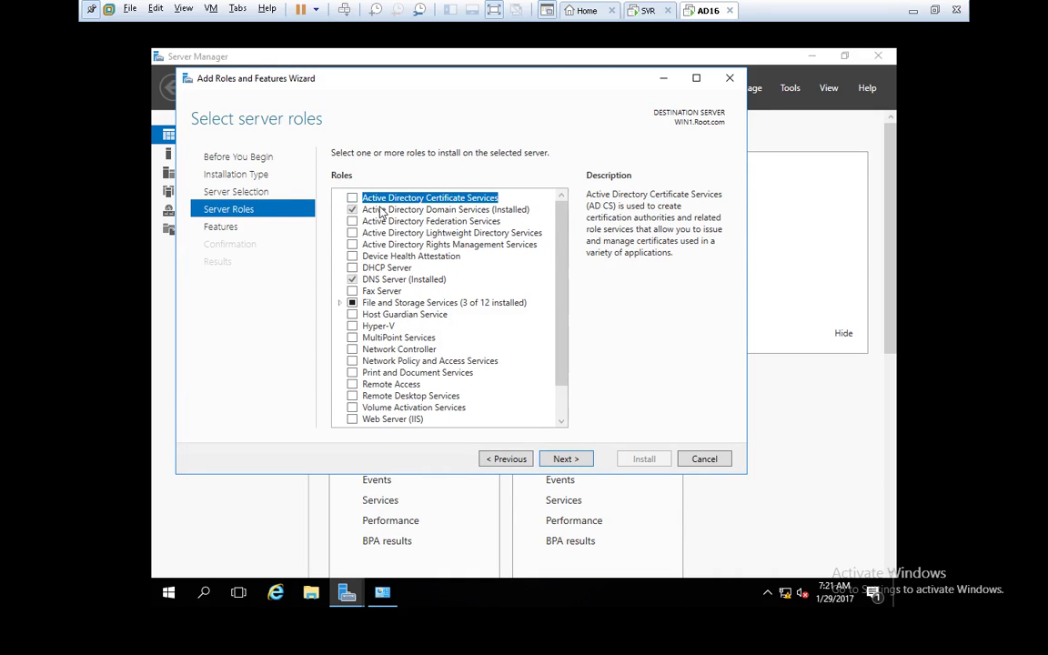
Select the Active Directory Certificate Services role with its required features and continue to the feature selection.
left_click(353, 199)
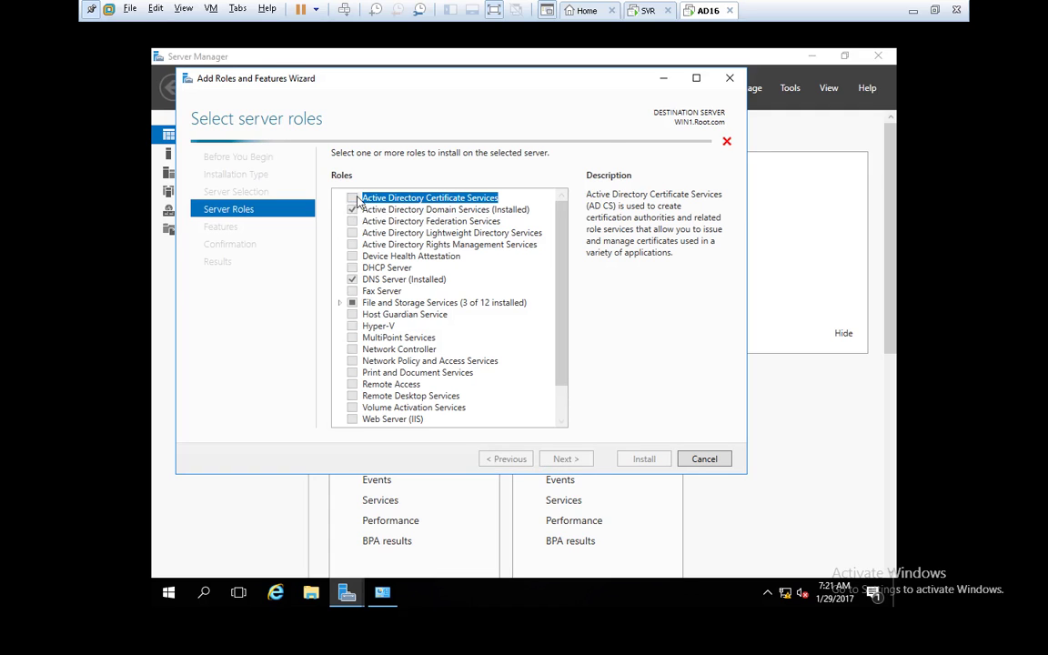
left_click(525, 408)
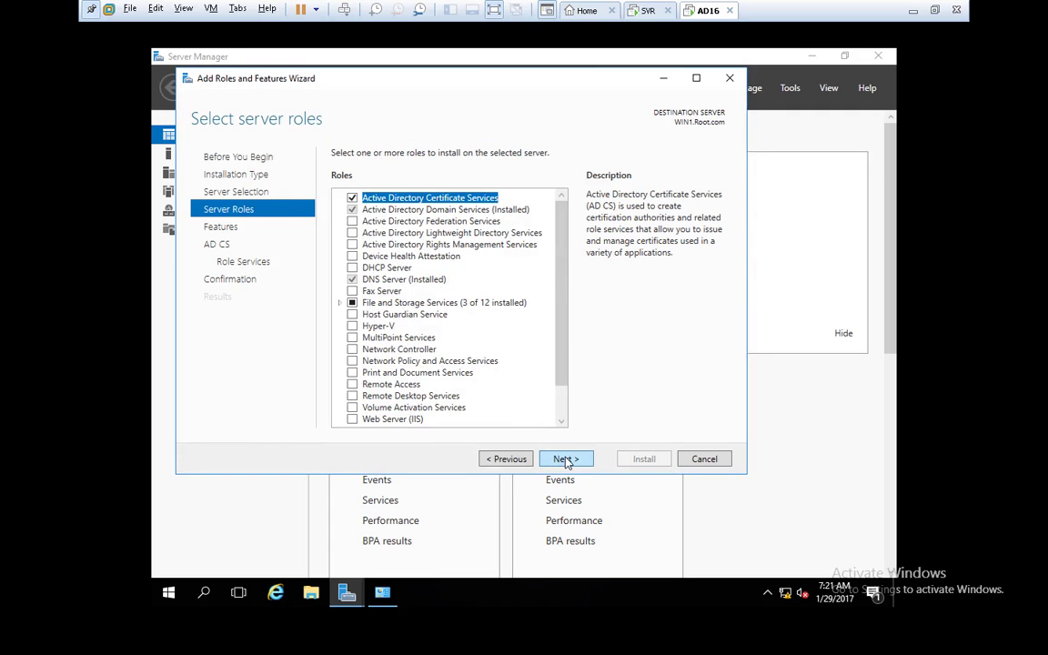
left_click(564, 458)
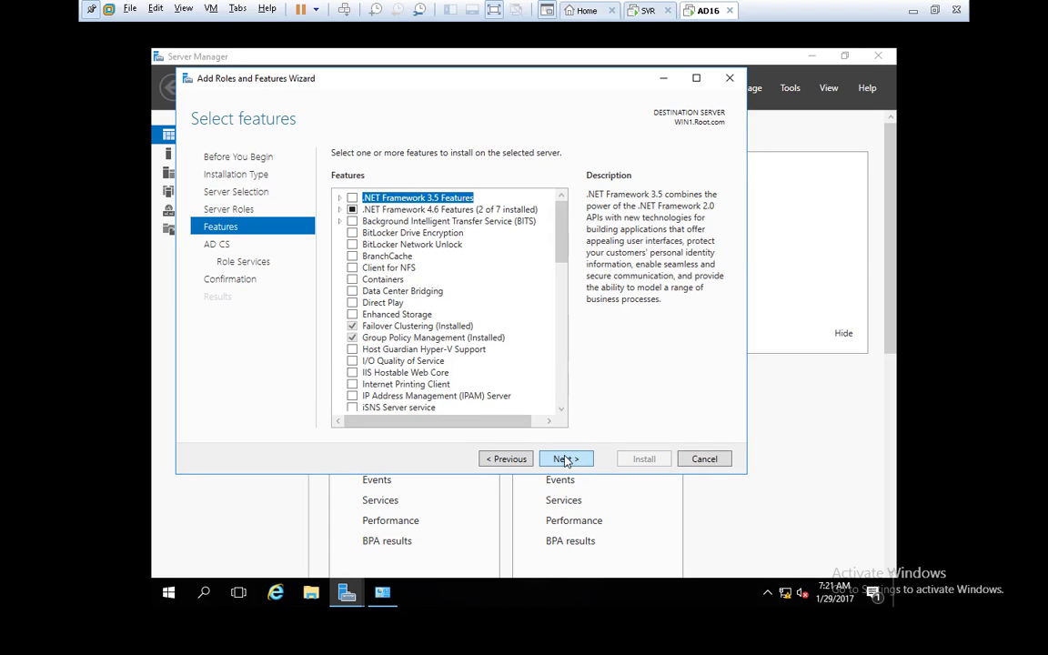
Select all remaining AD CS role services, from Certificate Enrollment Policy Web Service to Online Responder, along with Certification Authority and the required features.
left_click(565, 458)
left_click(565, 458)
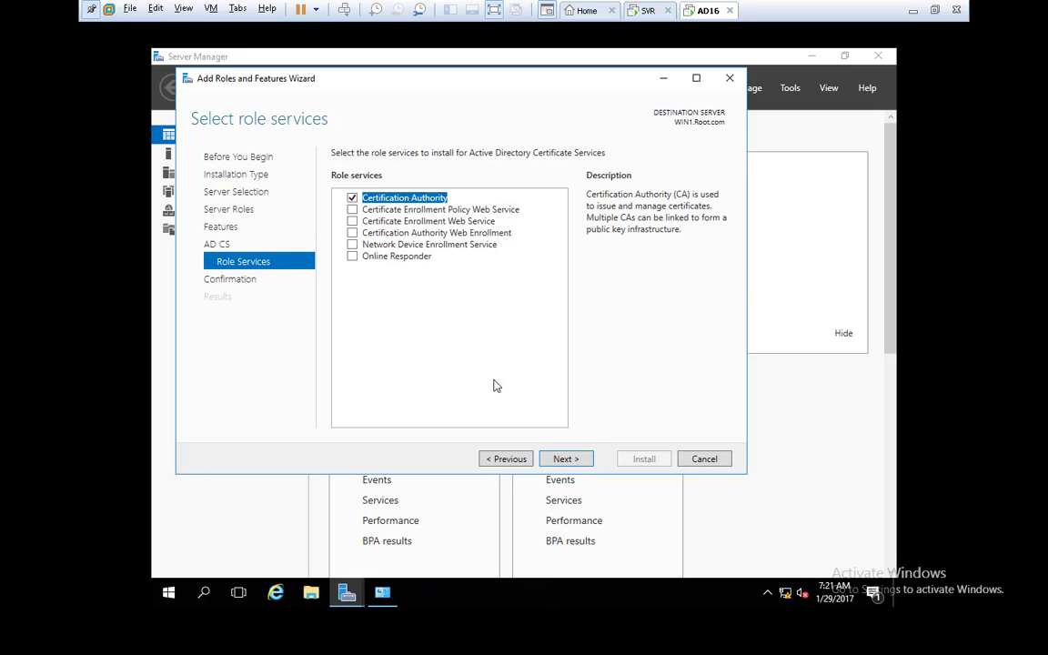
left_click(353, 210)
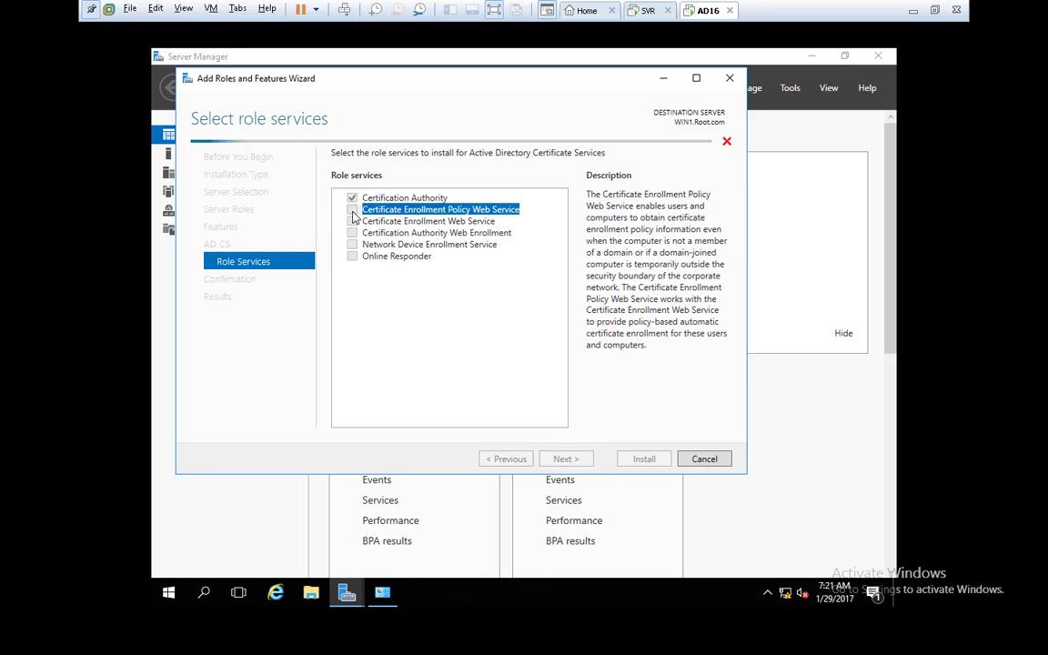
left_click(503, 401)
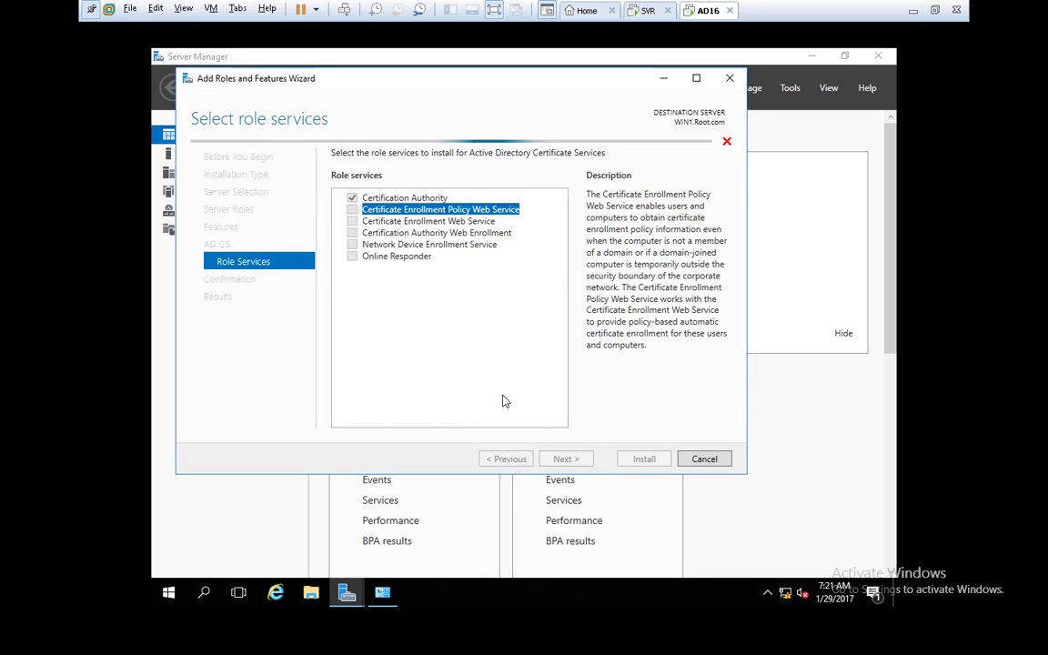
left_click(353, 222)
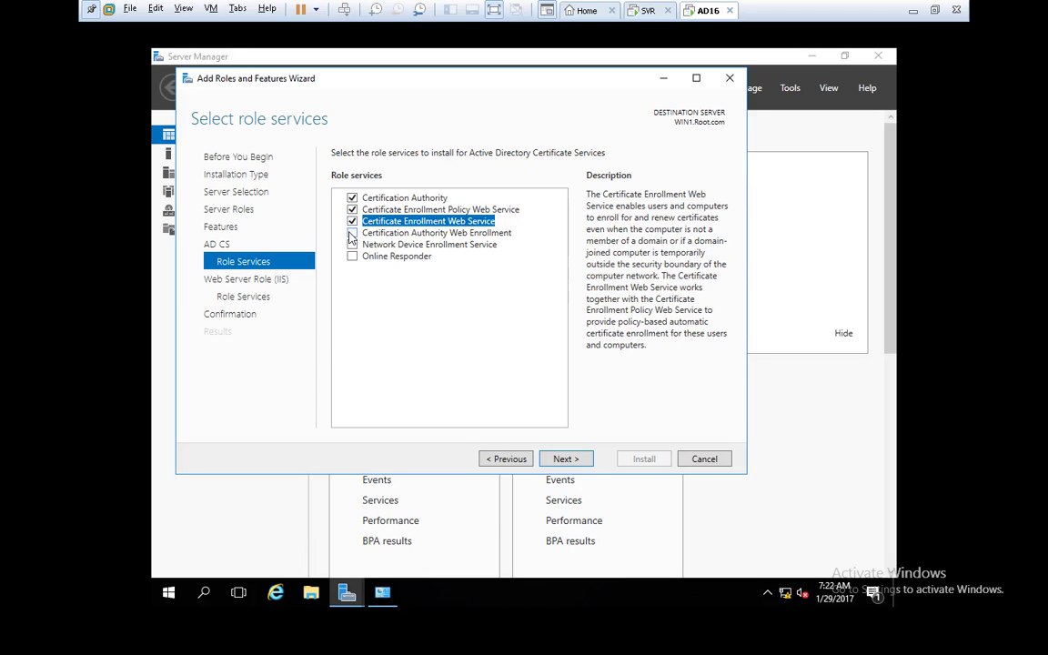
left_click(352, 233)
left_click(502, 408)
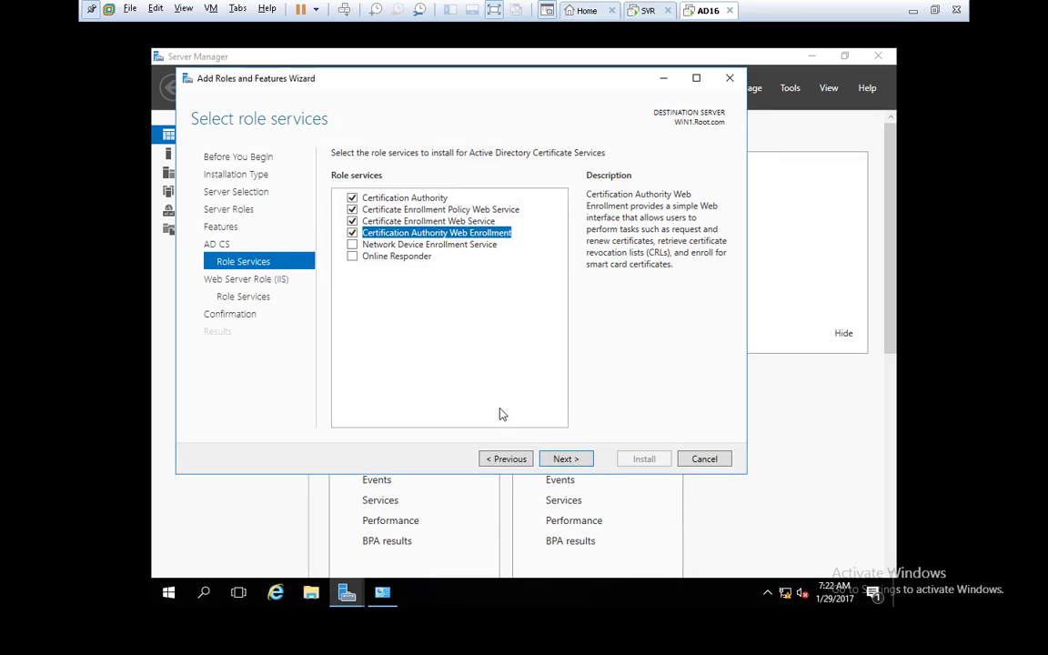
left_click(352, 245)
left_click(352, 257)
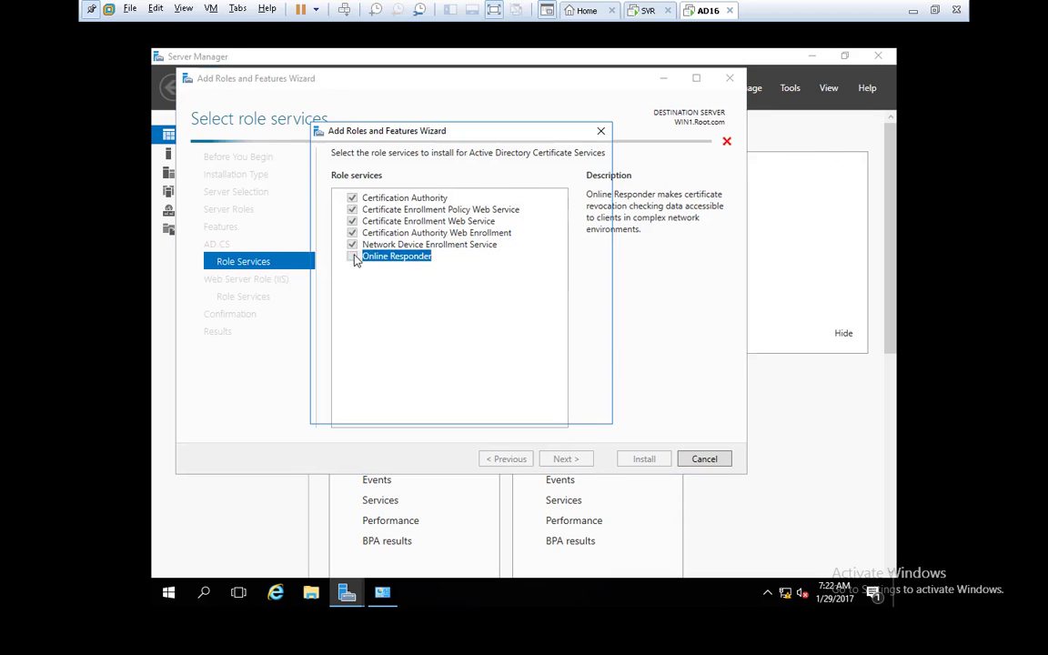
left_click(506, 398)
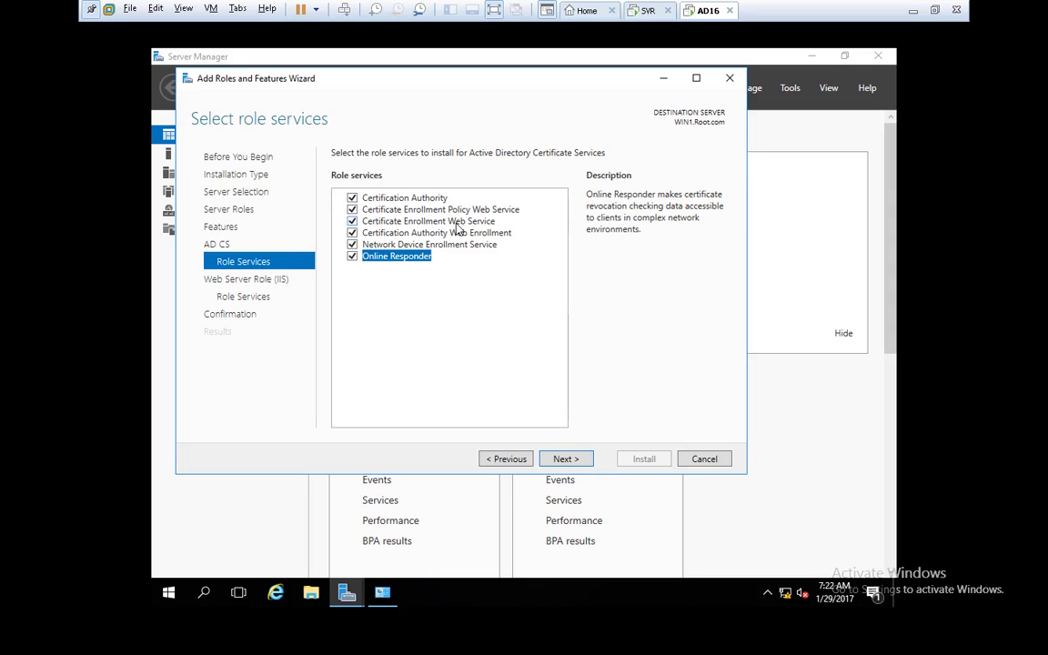
Accept the default Web Server (IIS) role services and start the installation on WIN1.Root.com.
left_click(570, 461)
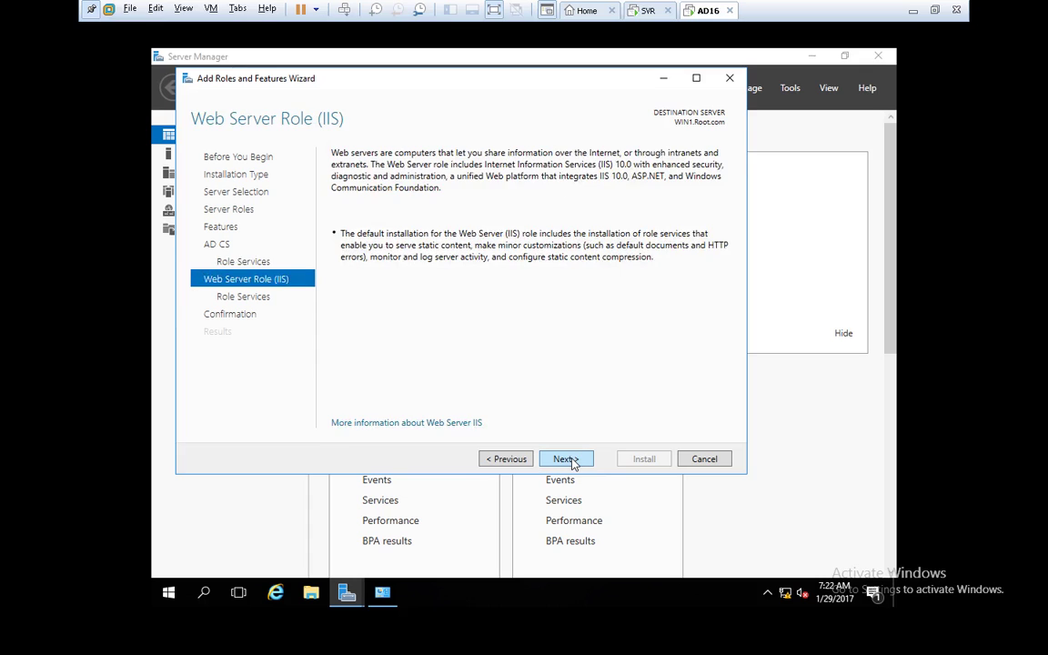
left_click(570, 459)
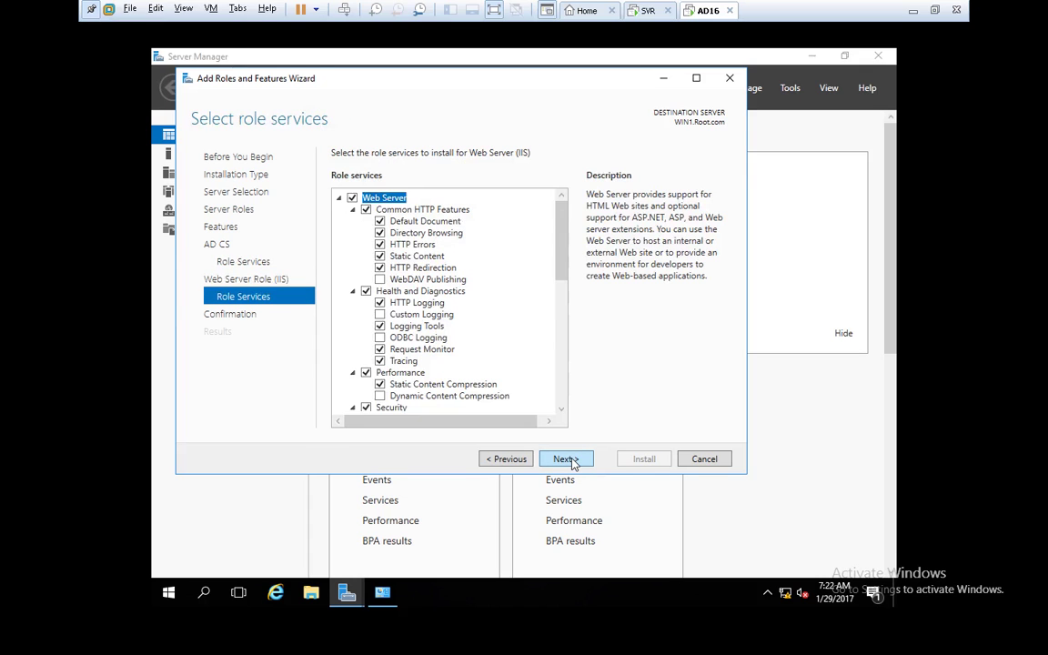
left_click(566, 460)
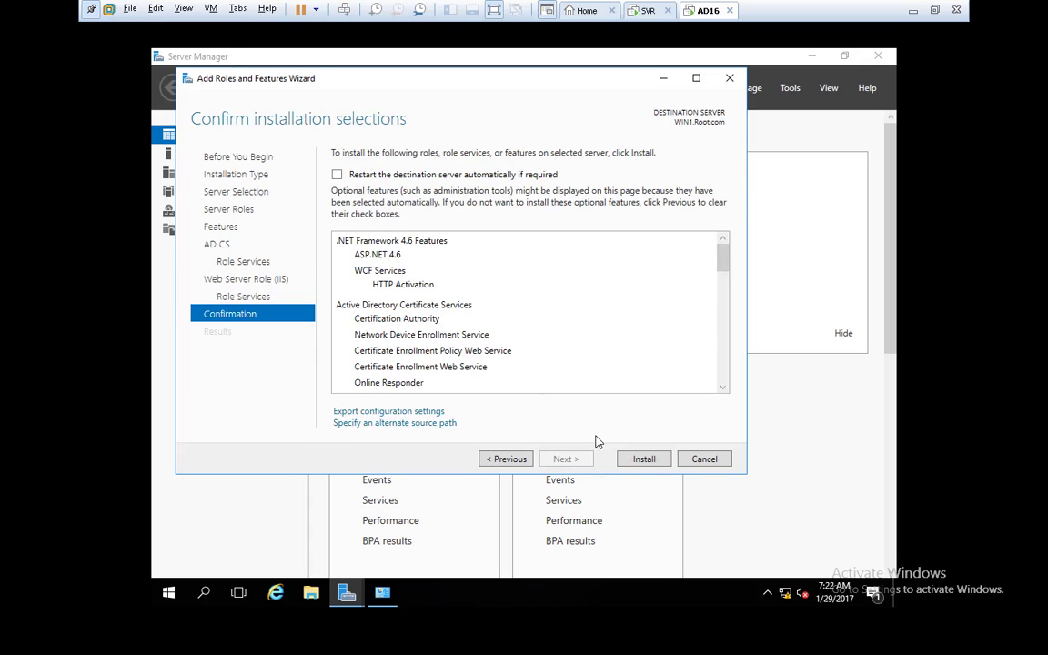
left_click(645, 460)
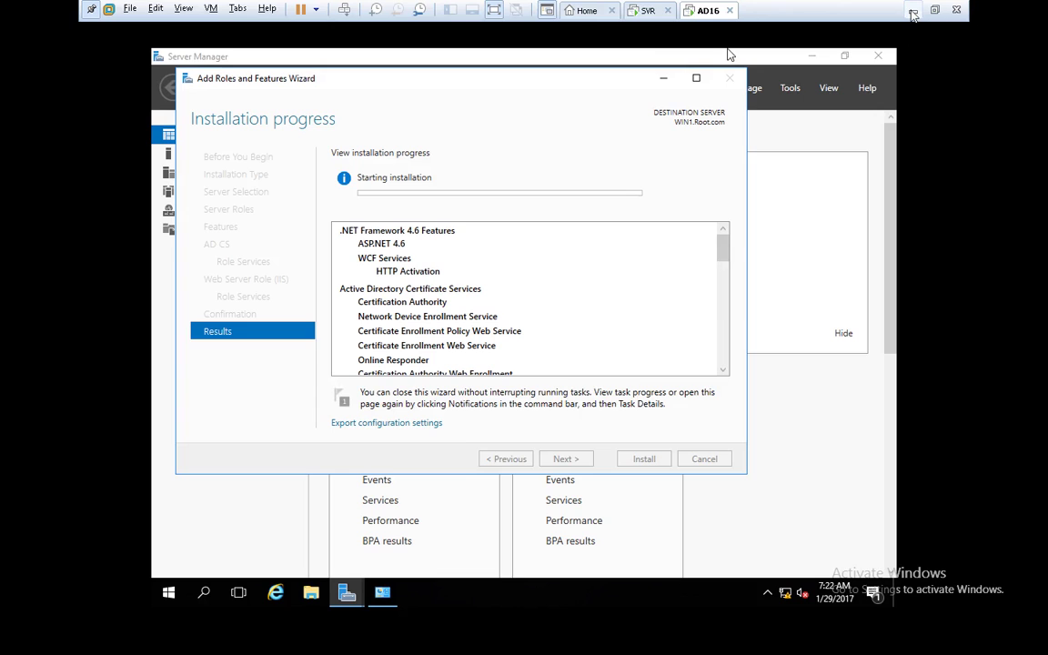
Switch to the ADCS presentation in PowerPoint, review the exercise options and highlight the stand-alone root Certificate Authority (CA) wording in the task.
left_click(913, 11)
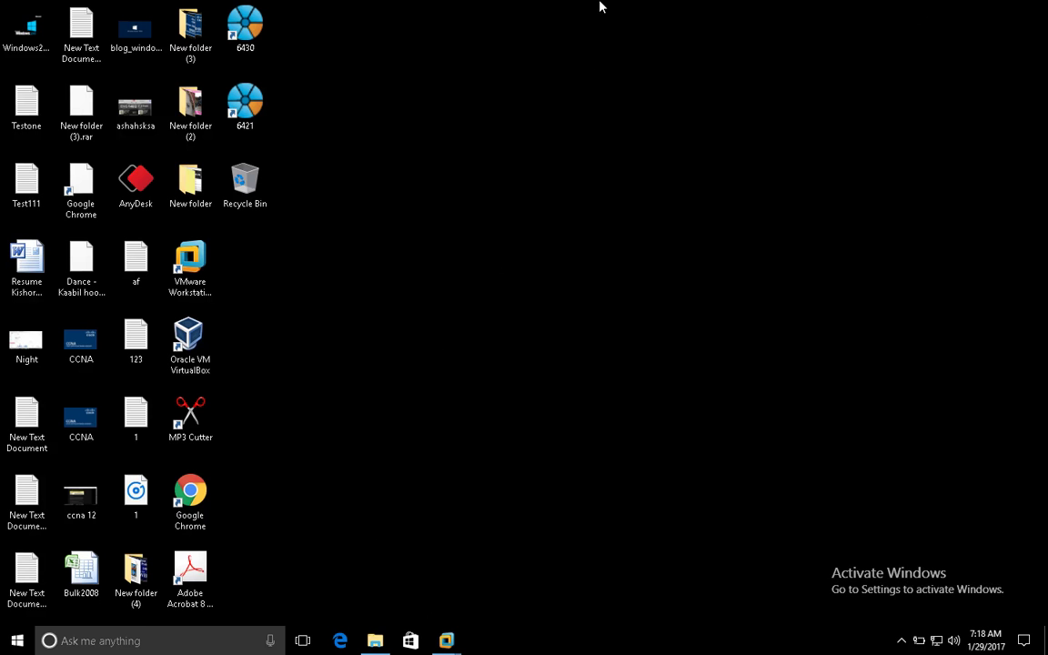
left_click(716, 9)
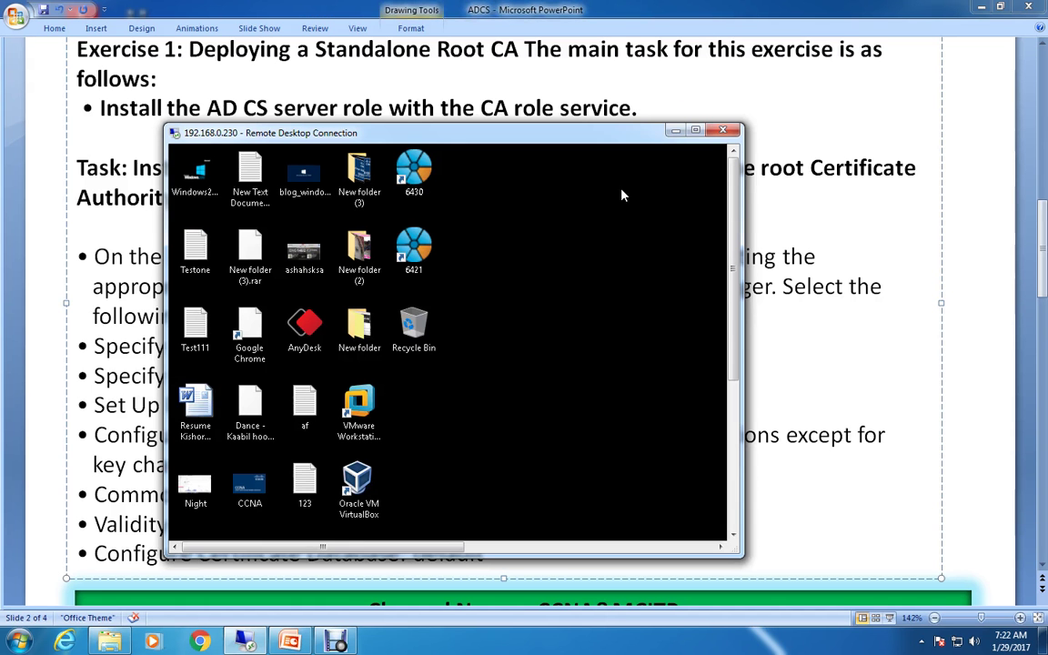
left_click(674, 133)
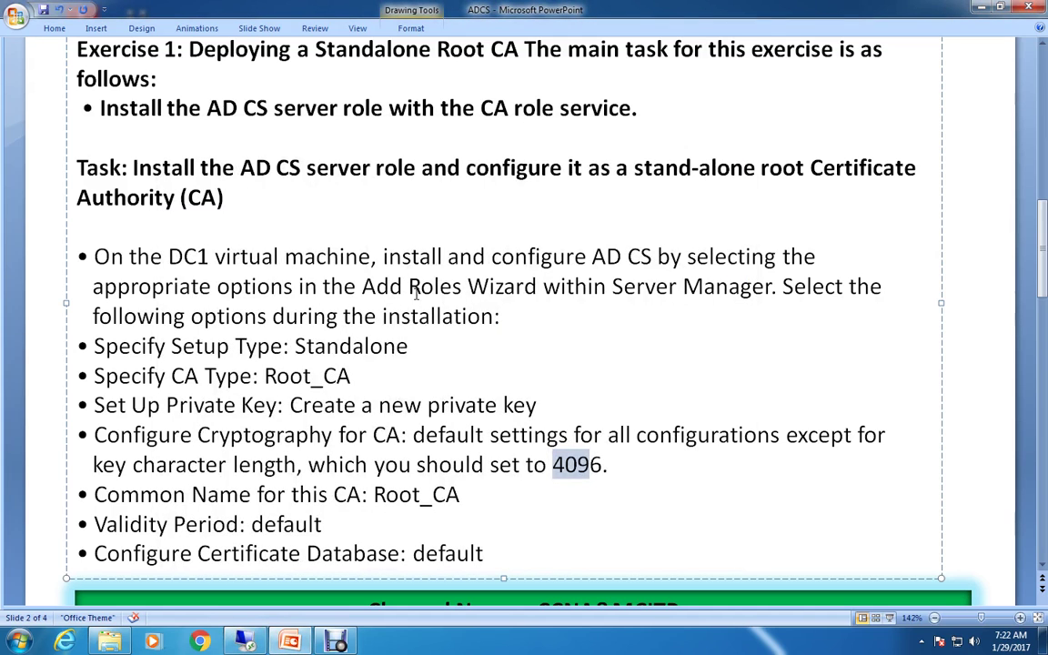
scroll(647, 494, "down", 1)
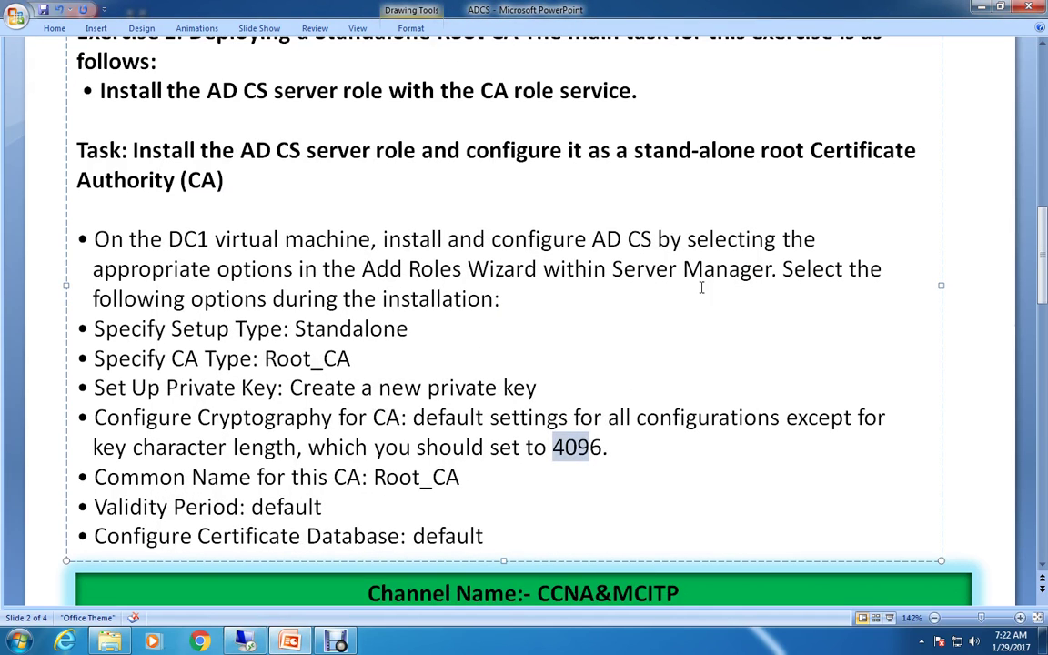
scroll(641, 412, "down", 3)
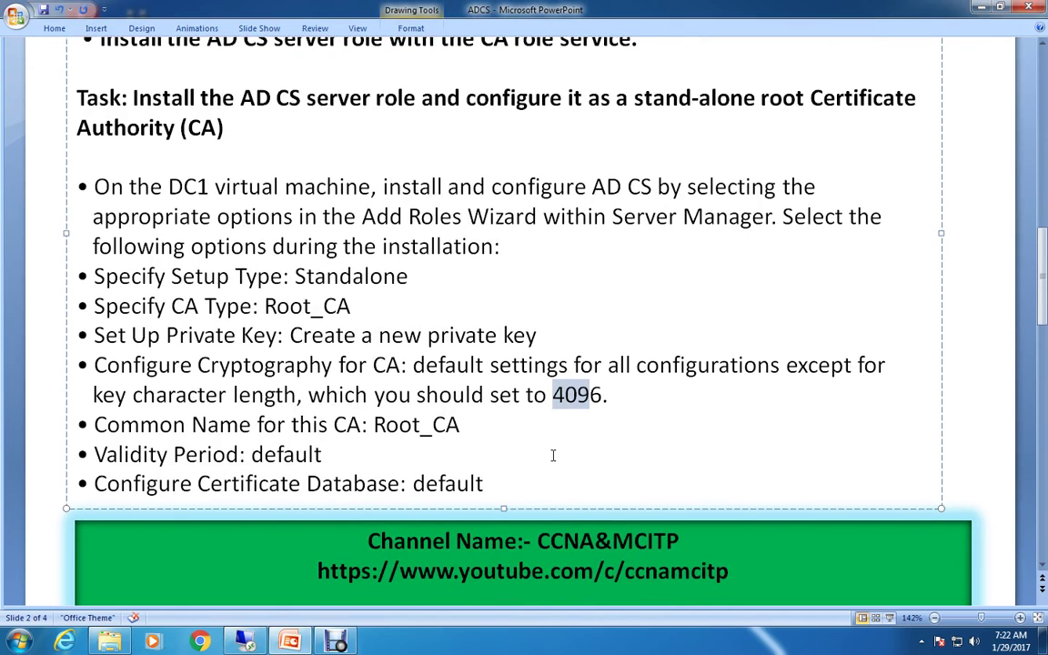
scroll(552, 452, "up", 2)
left_click_drag(634, 133, 832, 133)
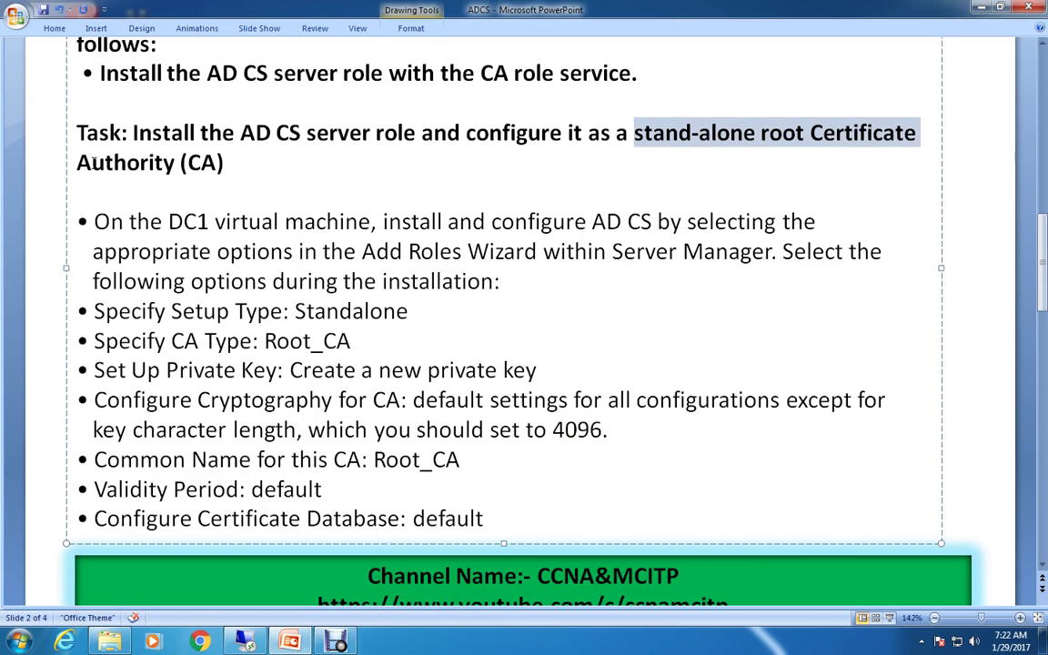
left_click_drag(74, 162, 220, 162)
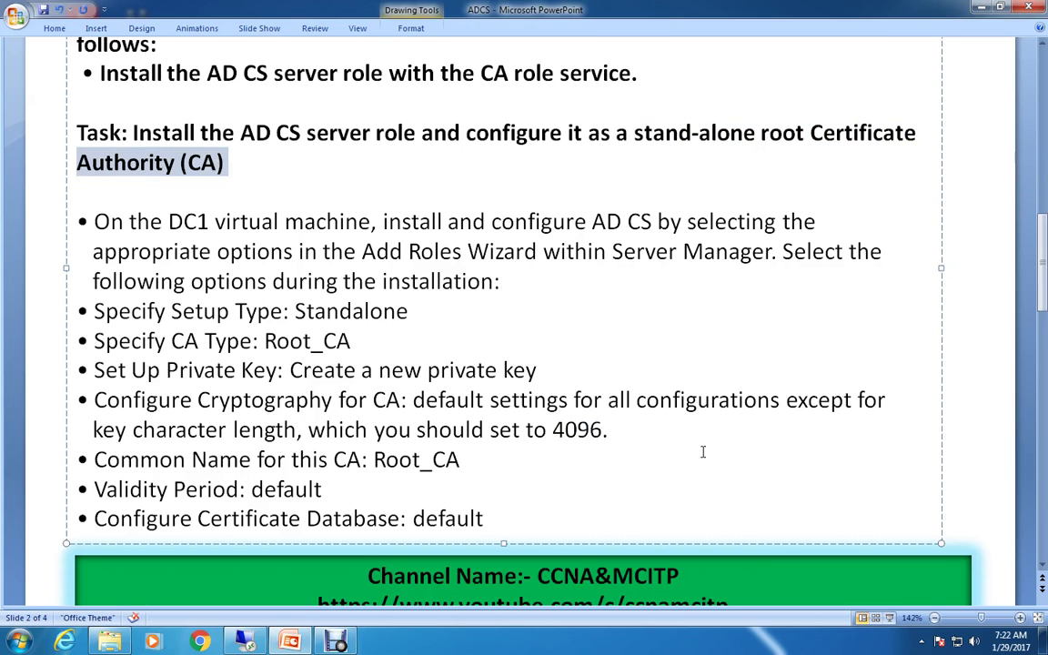
left_click(737, 484)
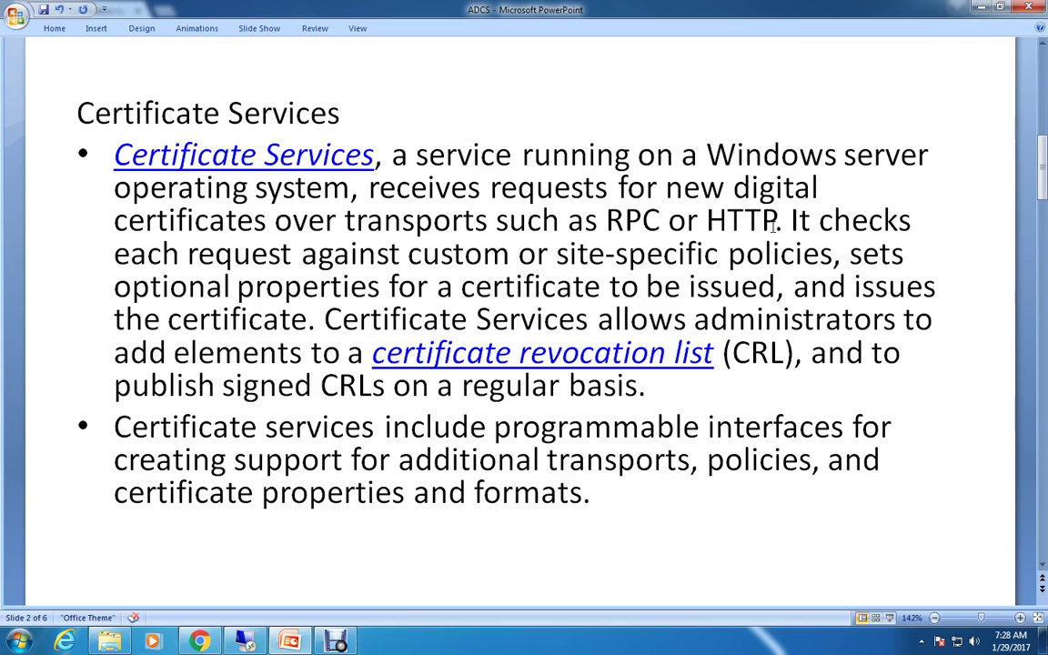
Switch to Chrome, replace the TechNet article on certification authority types with the google.co.in home page, and return to the ADCS presentation.
left_click(200, 641)
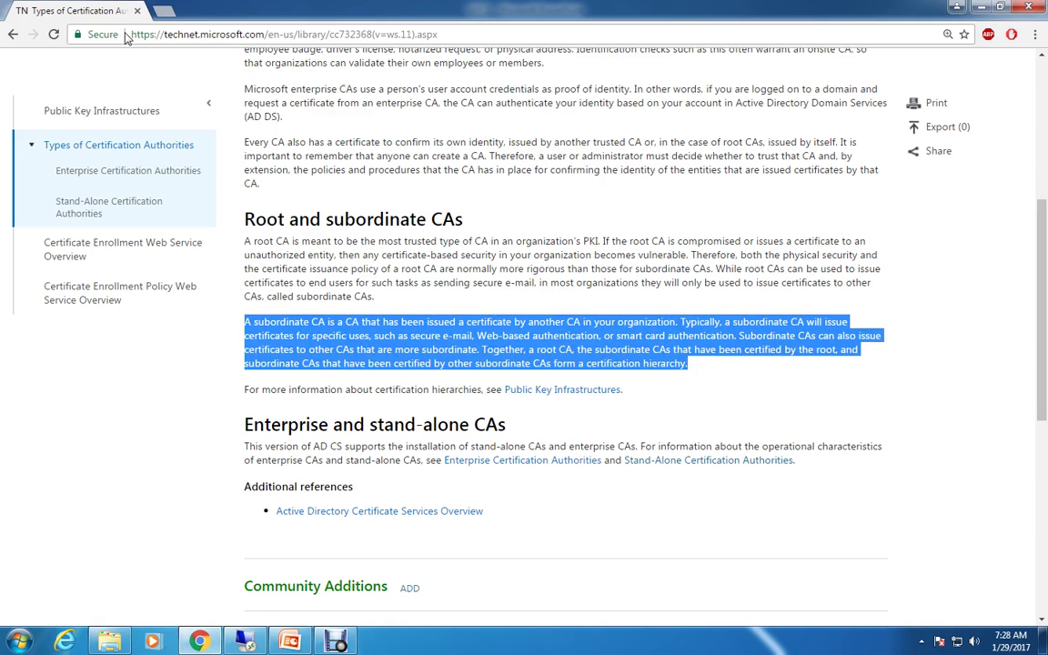
scroll(335, 205, "up", 5)
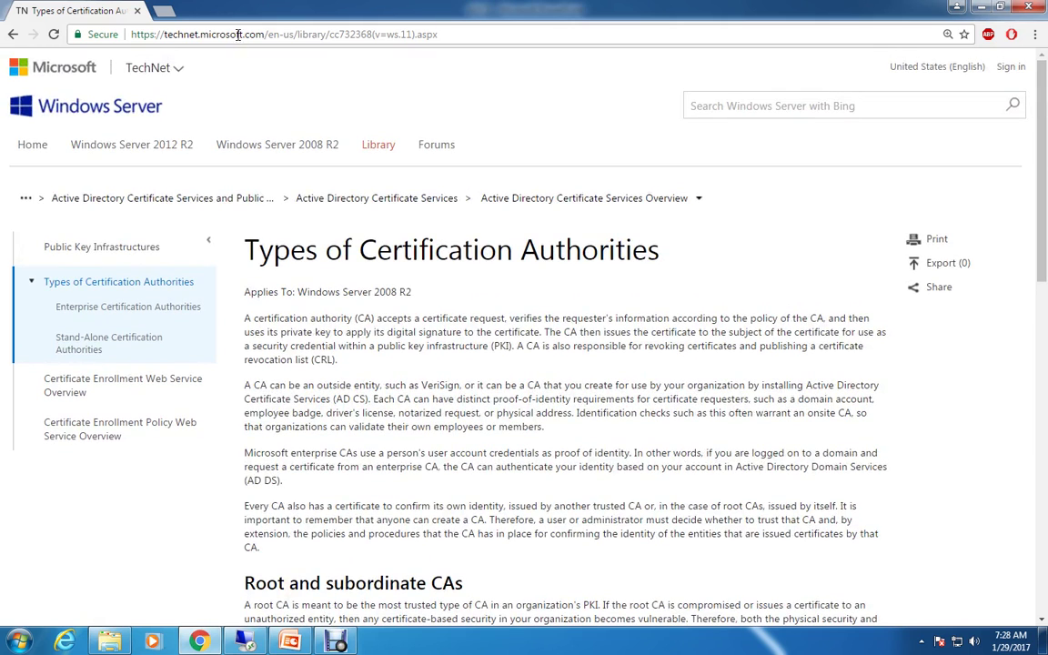
left_click(239, 34)
type("google.co.in/?gfe_rd=cr&ei=TkyNWNGZO7Lv8weRqpu4CA")
key("Return")
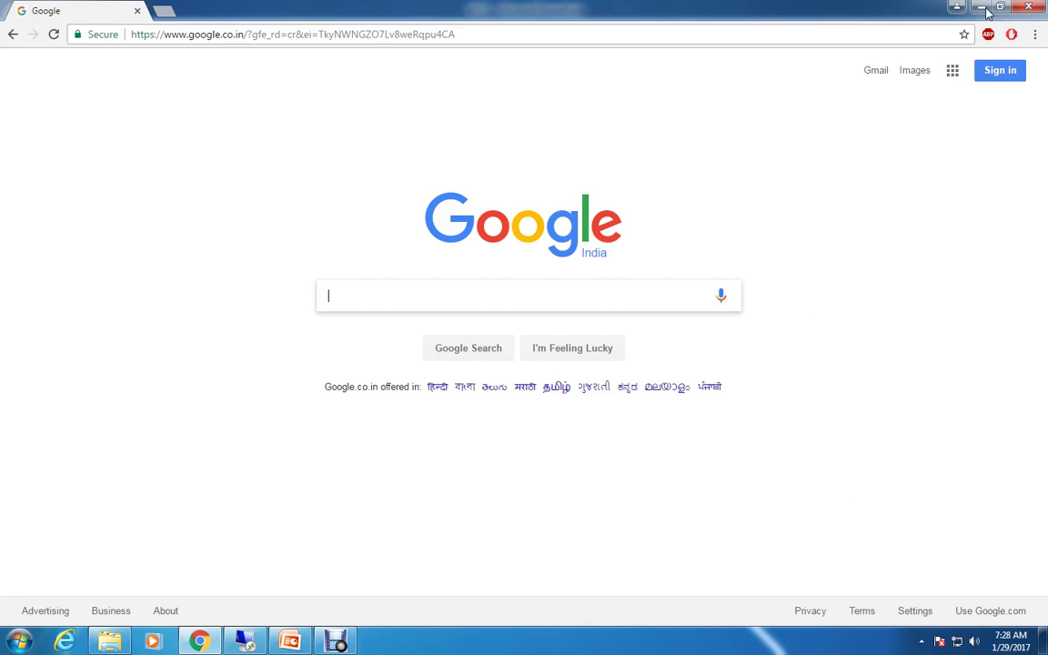
key("alt+Tab")
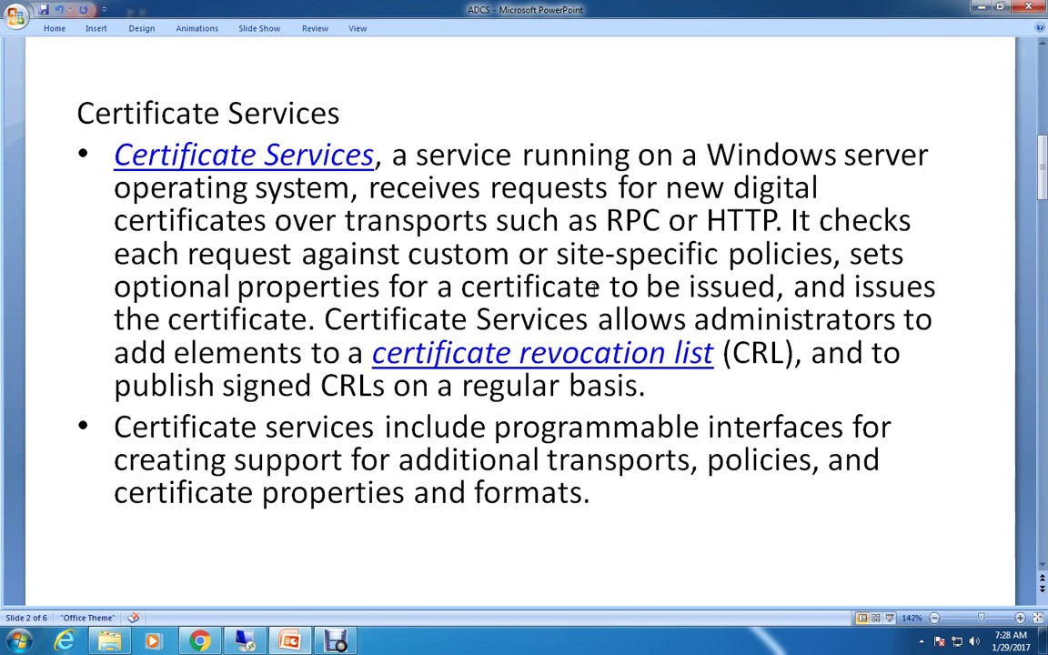
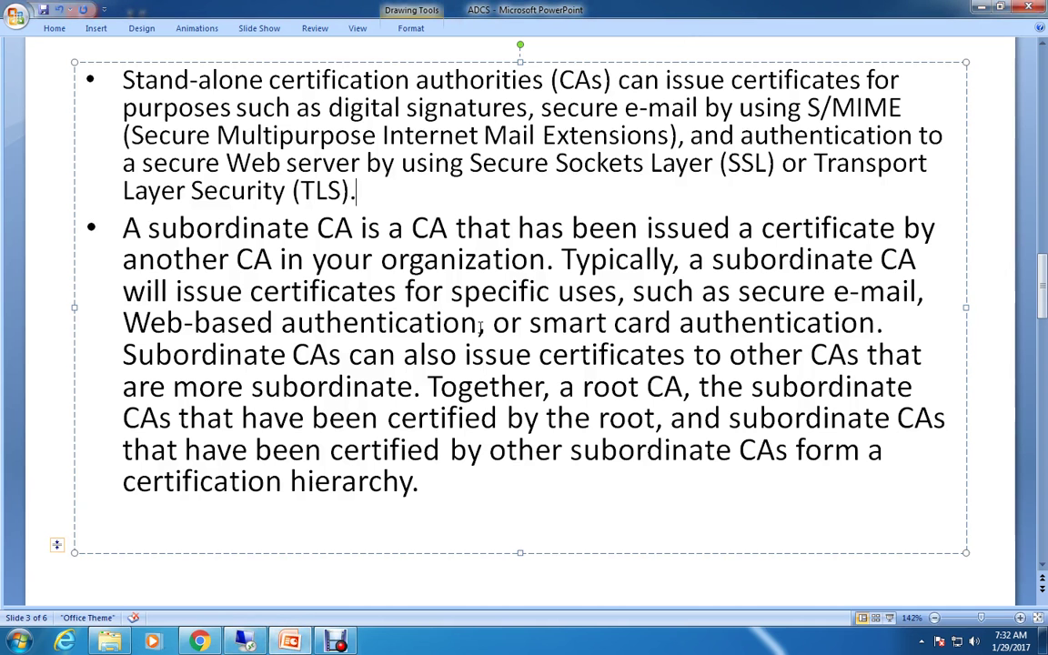
Replace the virtual machine name DC1 with WIN1 in the Exercise 1 text and make it bold.
scroll(638, 463, "down", 3)
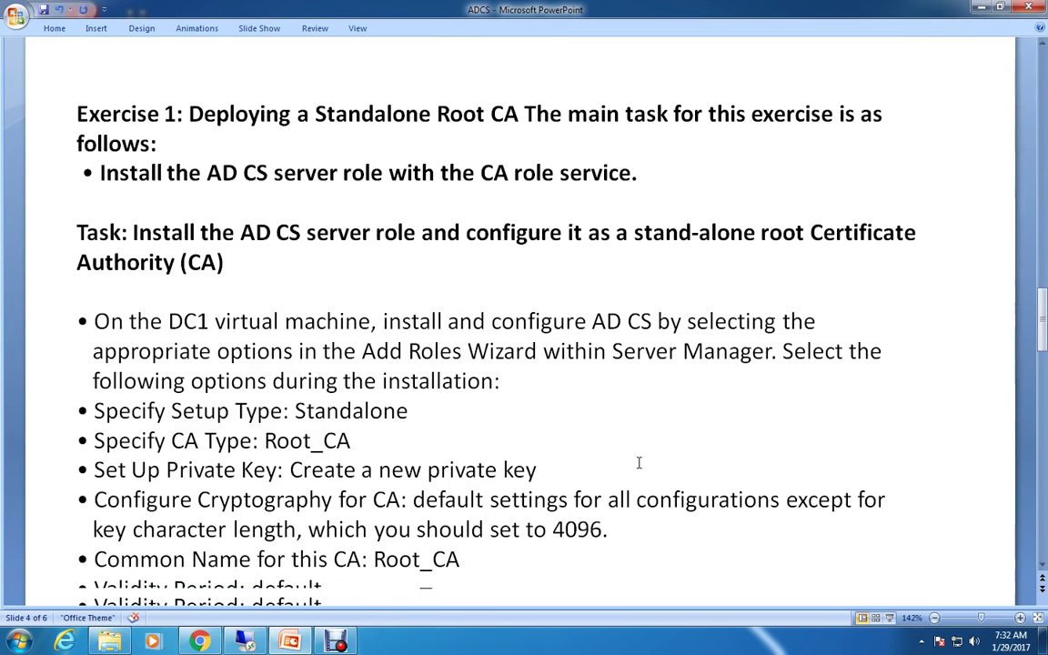
scroll(638, 462, "down", 1)
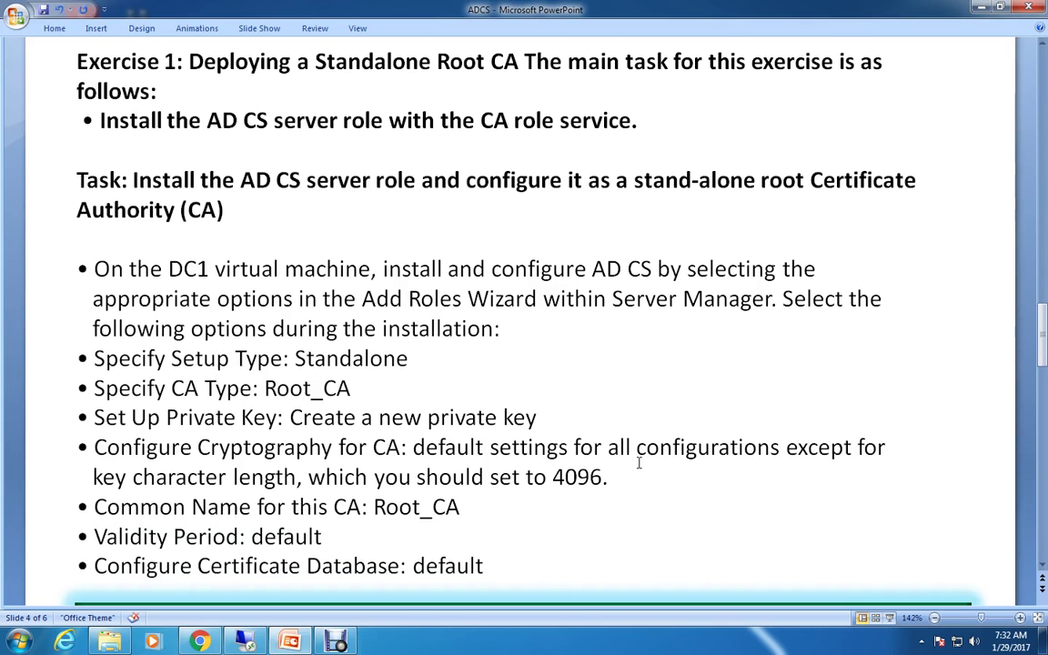
scroll(639, 462, "down", 1)
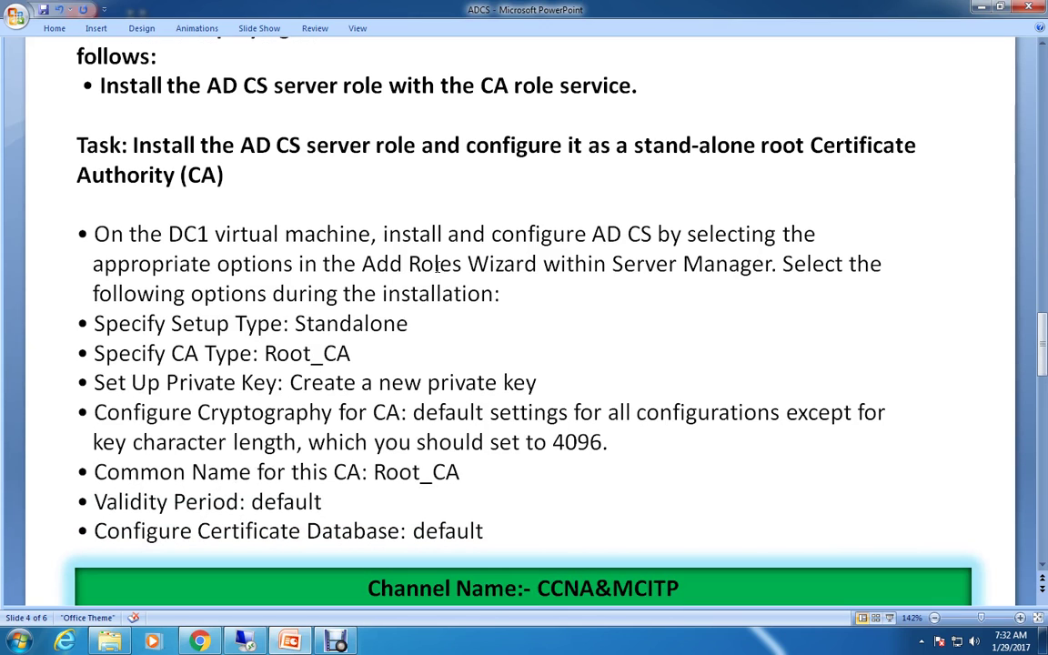
left_click(206, 230)
key("BackSpace")
key("BackSpace")
key("BackSpace")
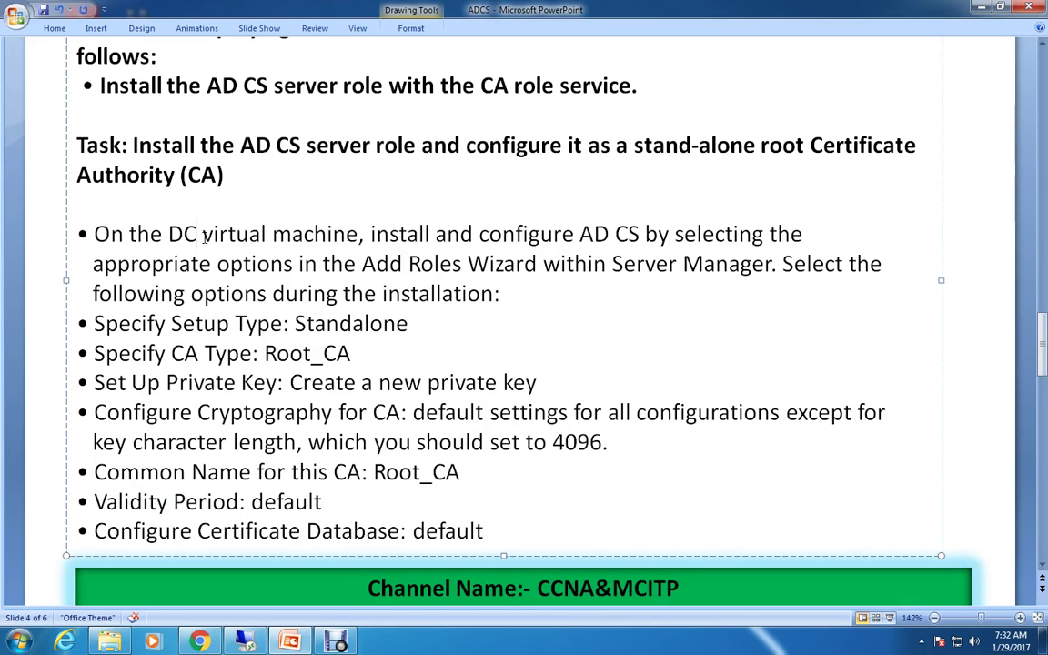
type("WIN1")
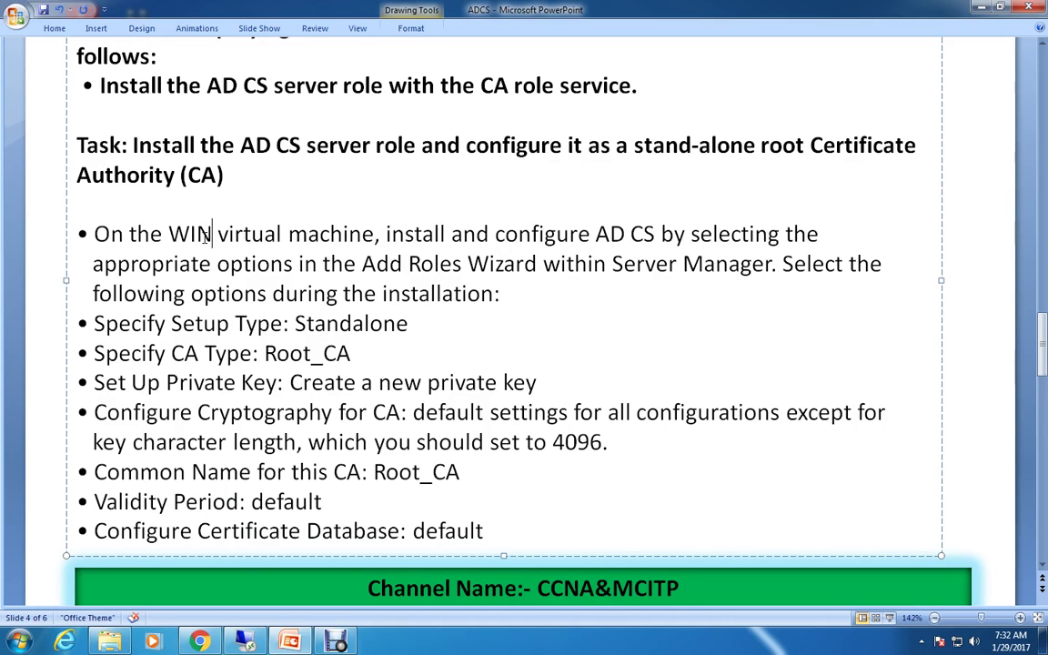
left_click_drag(226, 234, 164, 238)
key("ctrl+b")
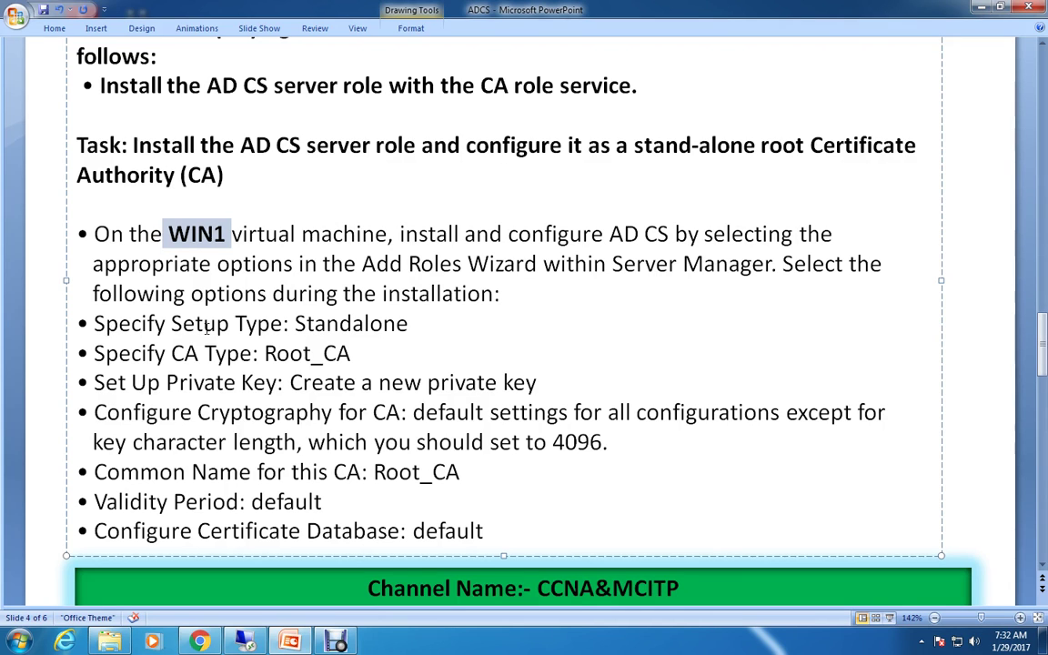
Highlight the Standalone setup type in the exercise text and switch to the AD16 virtual machine in VMware over the remote desktop.
left_click_drag(235, 326, 369, 329)
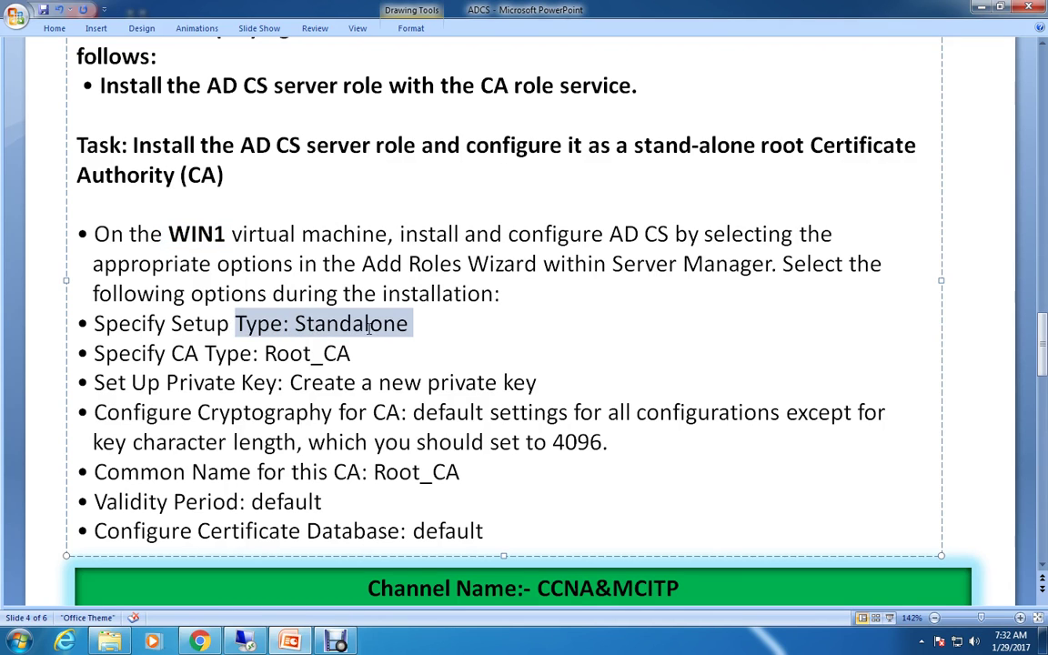
left_click(494, 346)
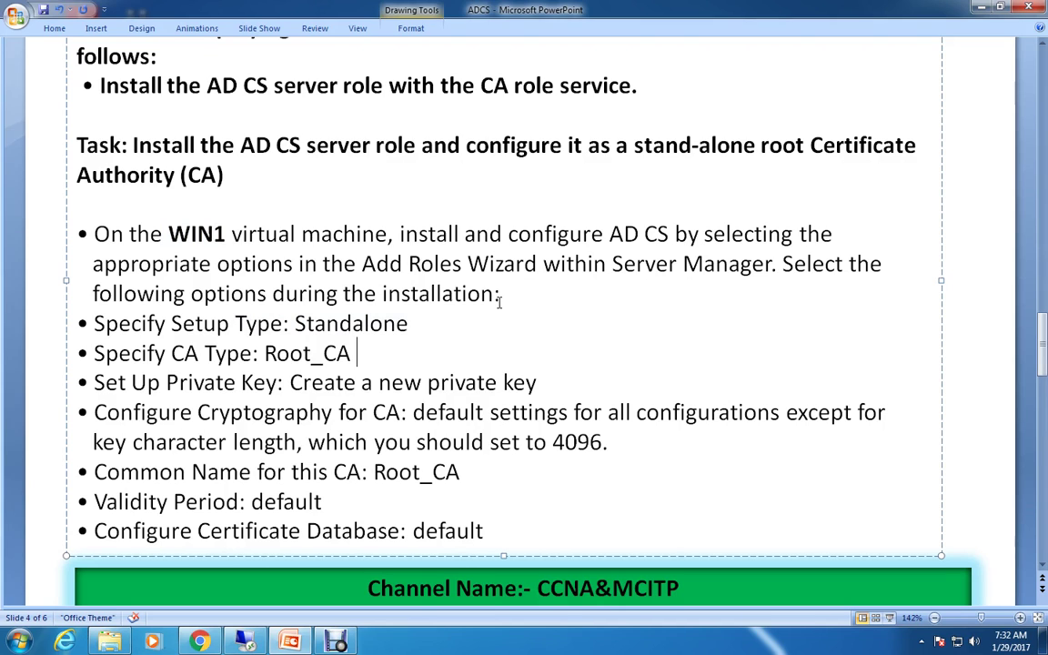
key("alt+Tab")
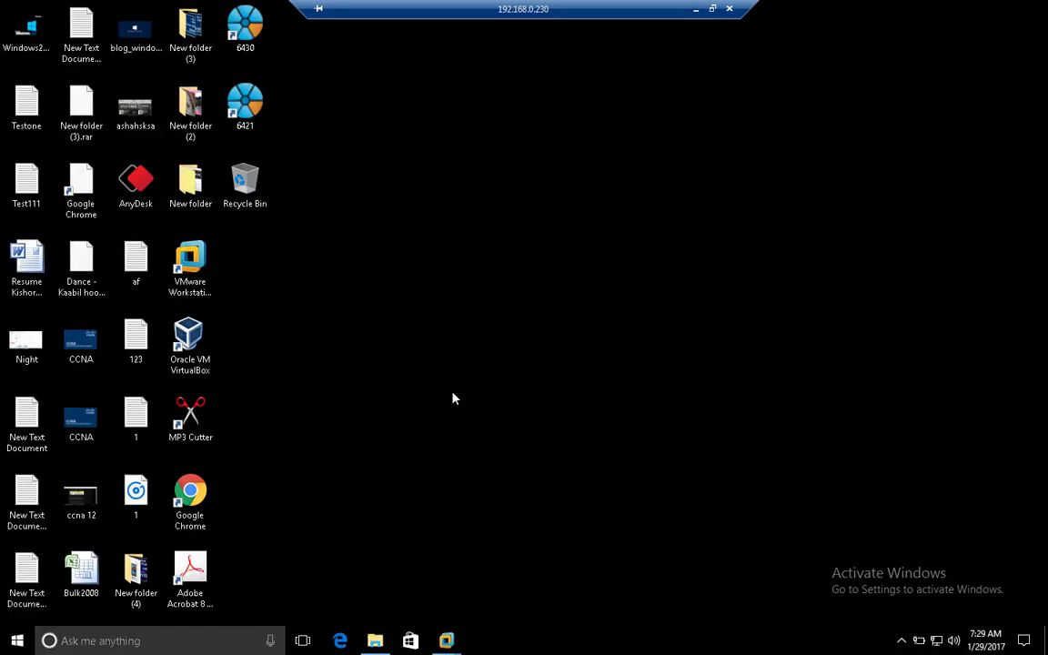
mouse_move(446, 640)
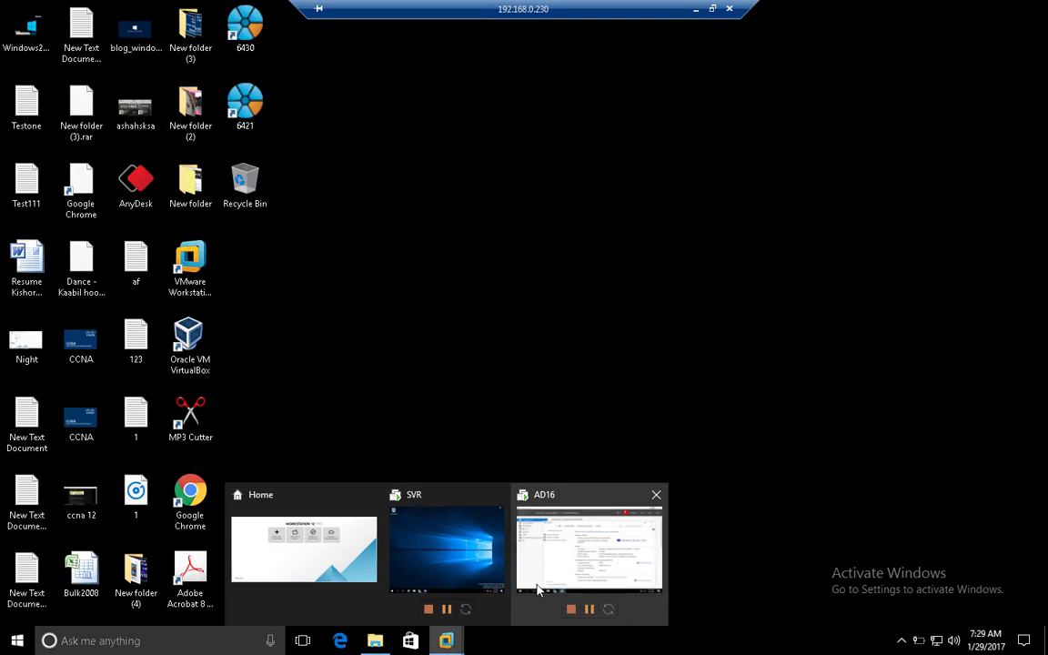
left_click(546, 565)
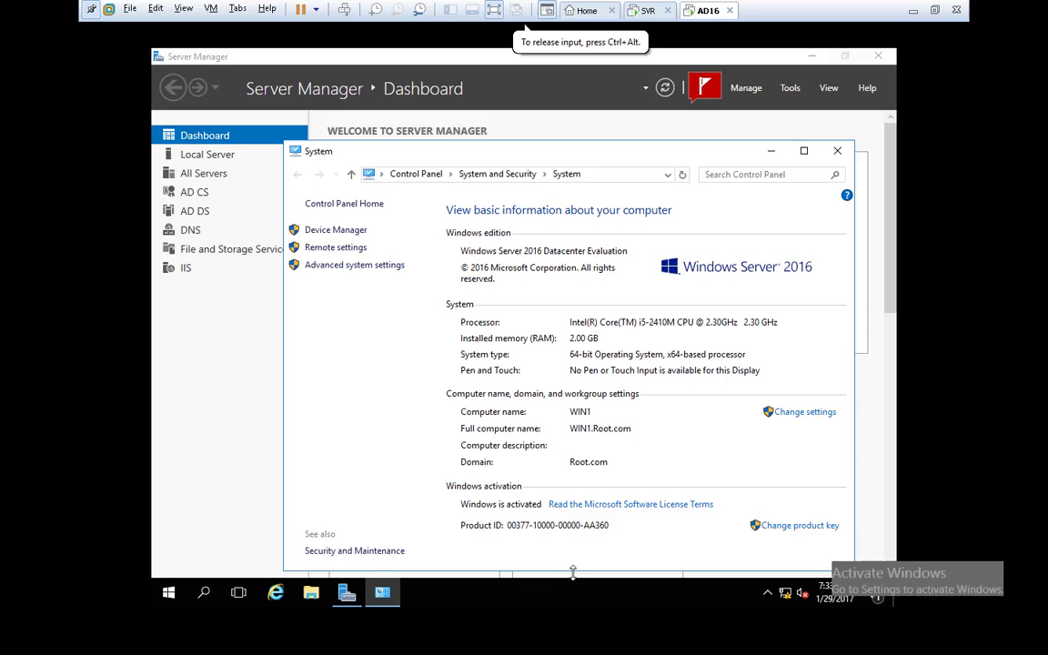
Refresh Server Manager and open the Certification Authority console on WIN1.
left_click(790, 89)
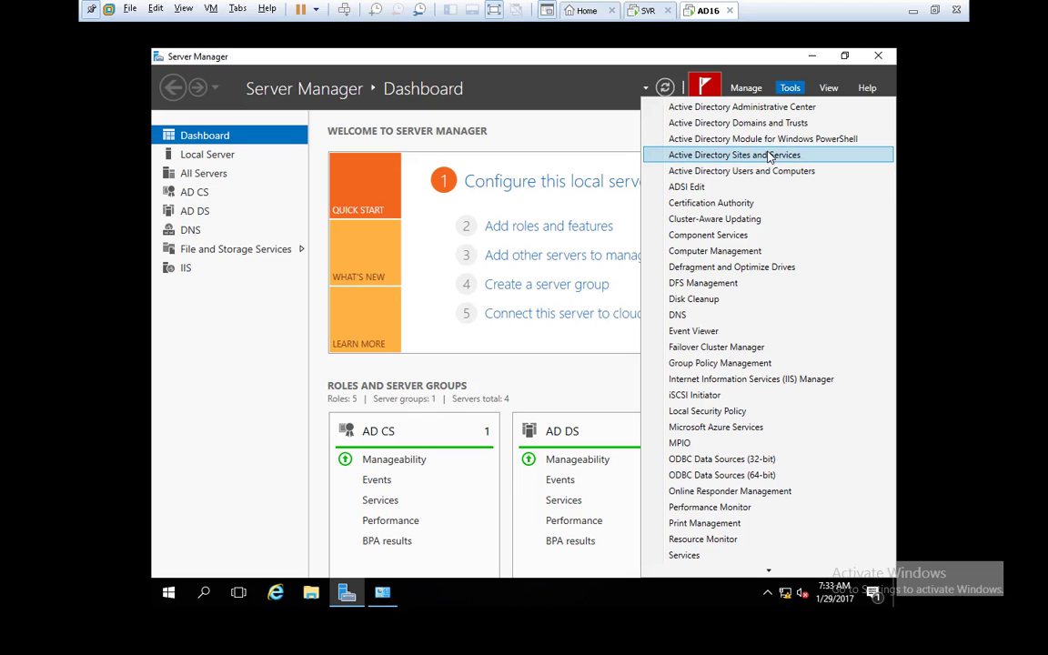
left_click(665, 91)
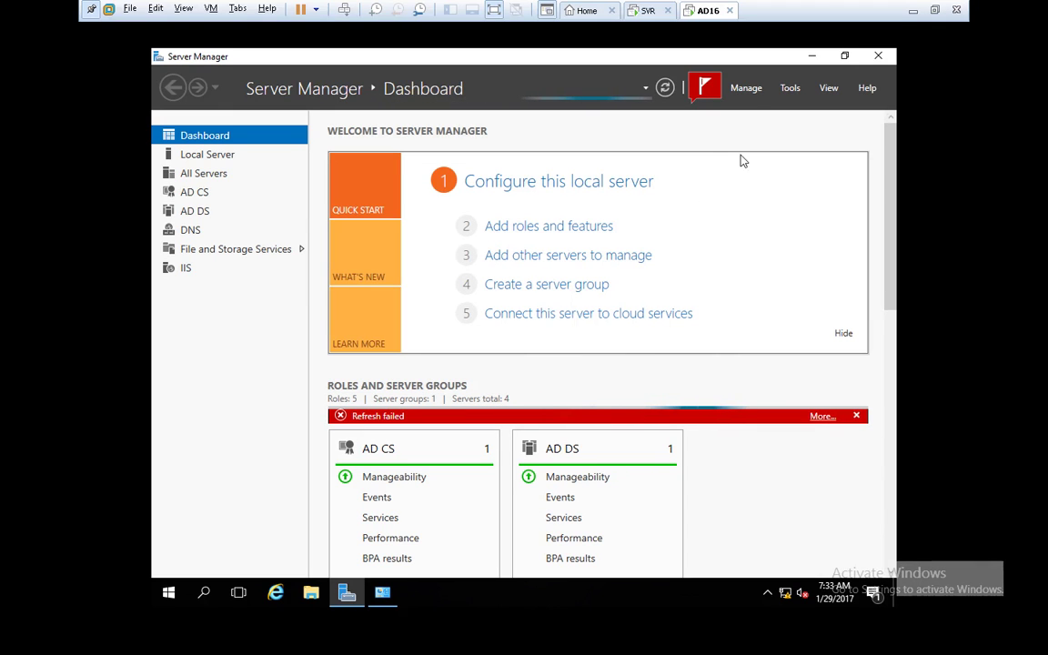
left_click(790, 88)
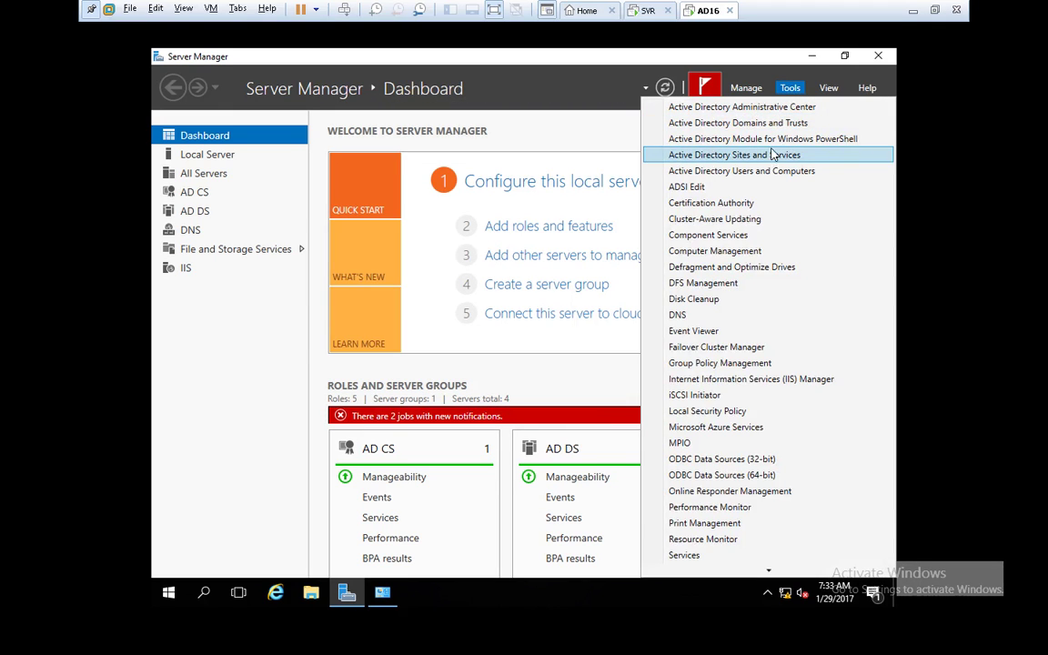
left_click(748, 206)
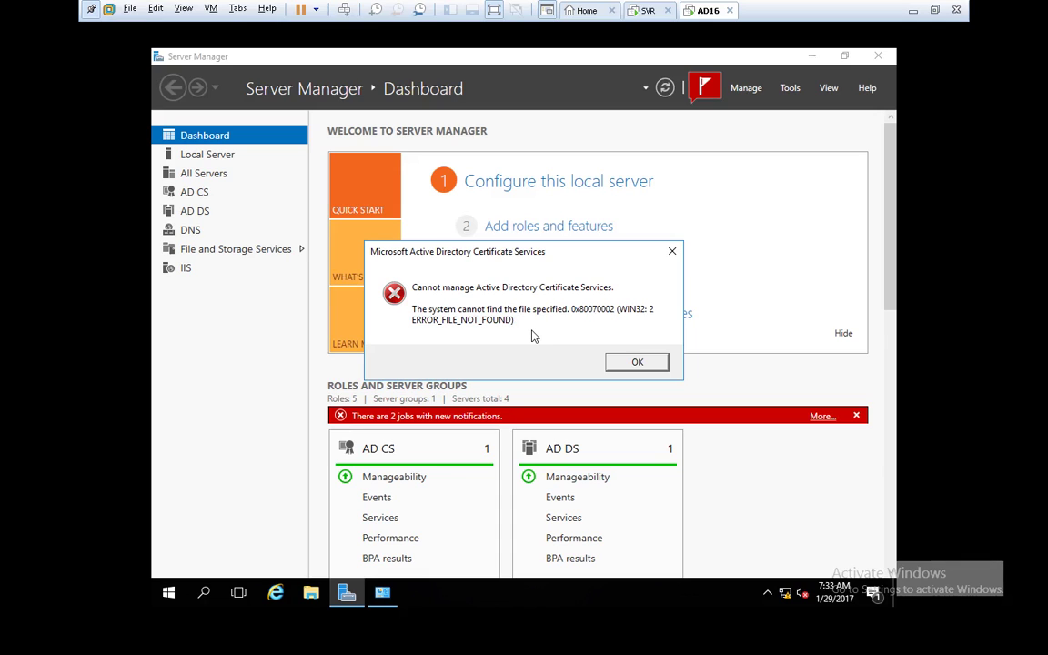
left_click(637, 362)
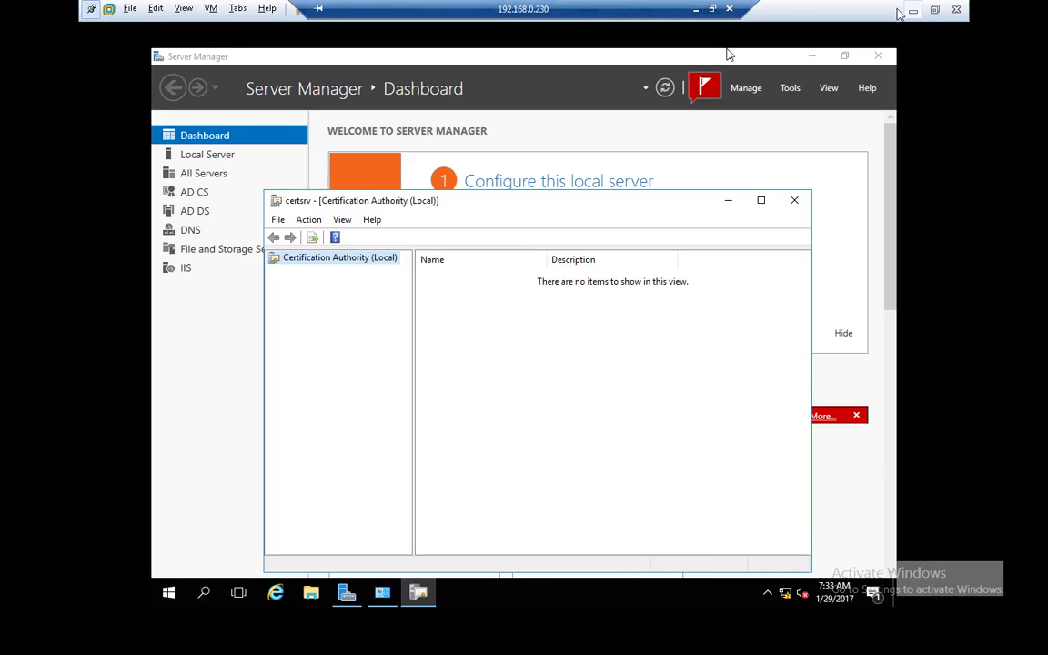
Check the exercise options in the ADCS presentation and return to the remote desktop session in full screen.
left_click(707, 8)
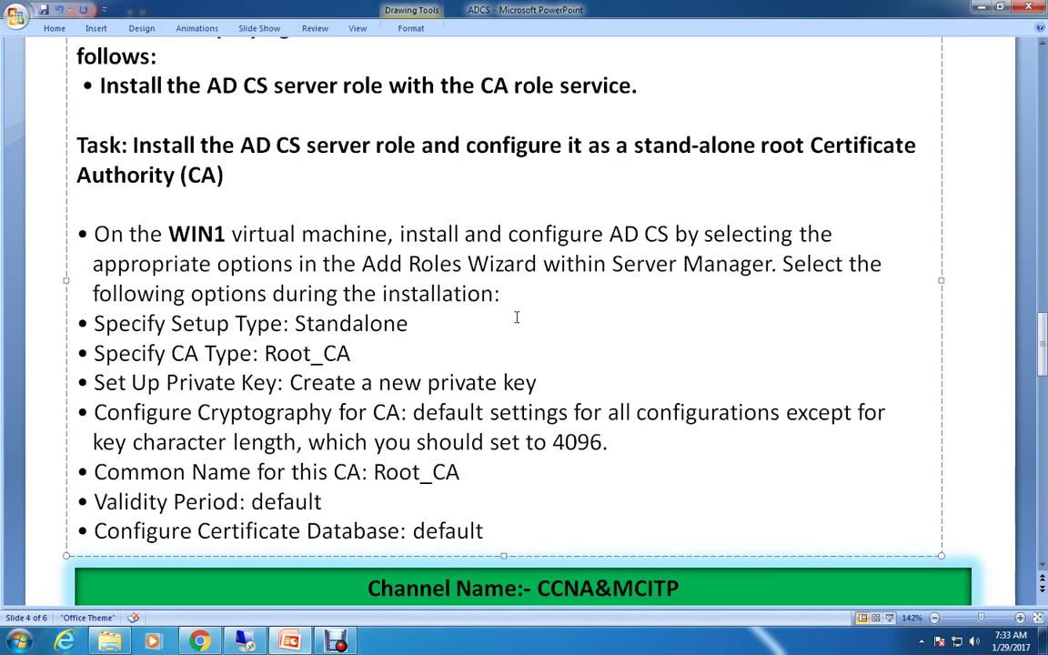
left_click(290, 641)
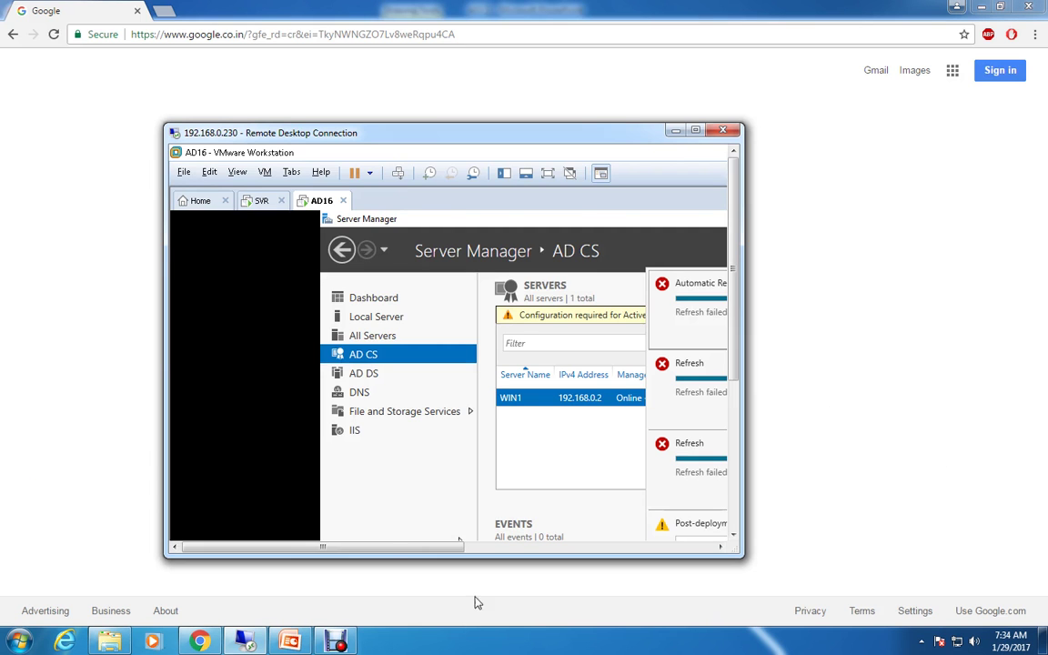
double_click(632, 133)
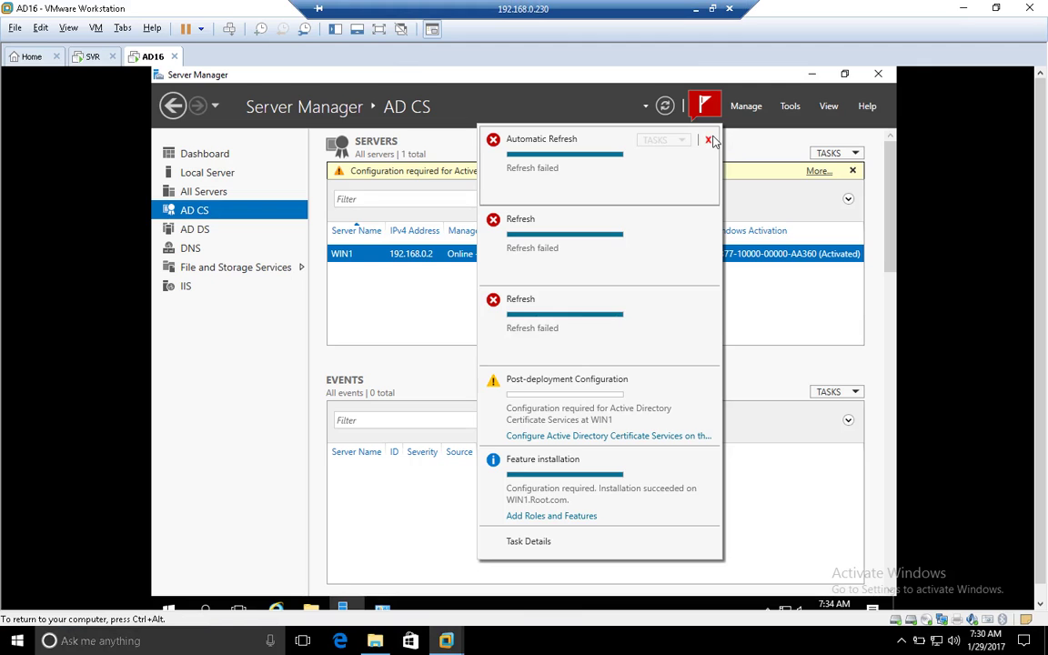
Remove the failed refresh notifications from Server Manager's notification list.
left_click(707, 140)
left_click(708, 140)
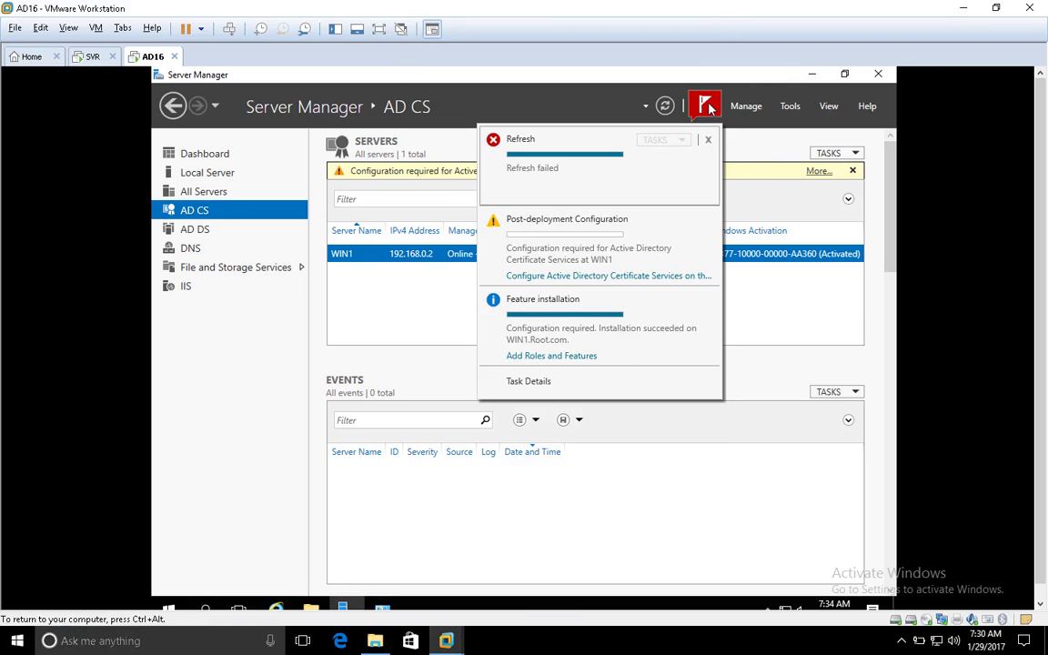
left_click(707, 140)
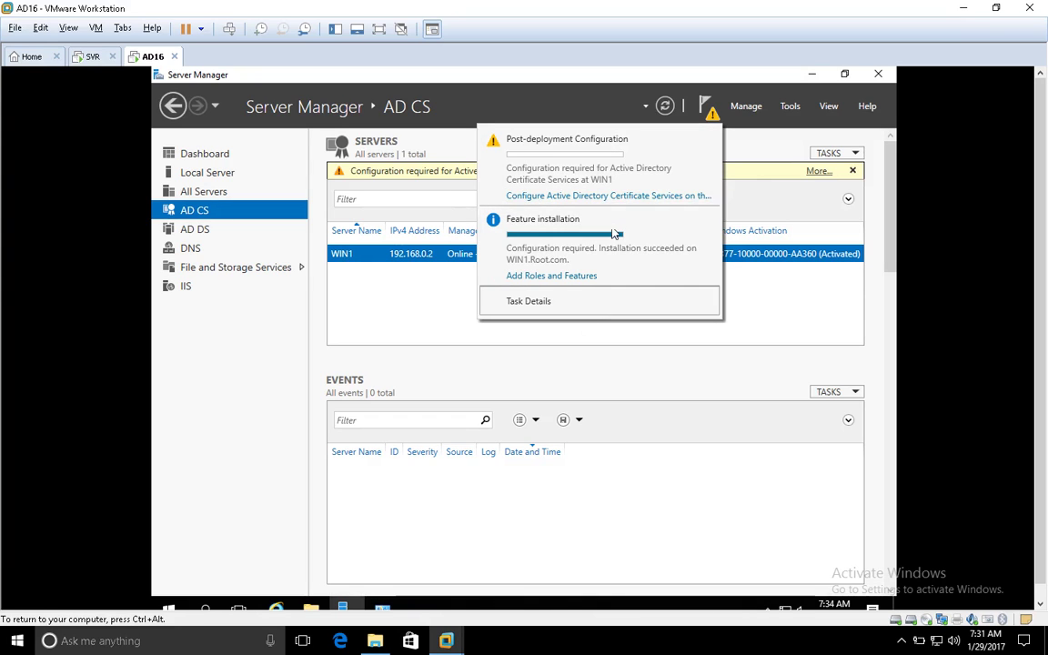
left_click(617, 196)
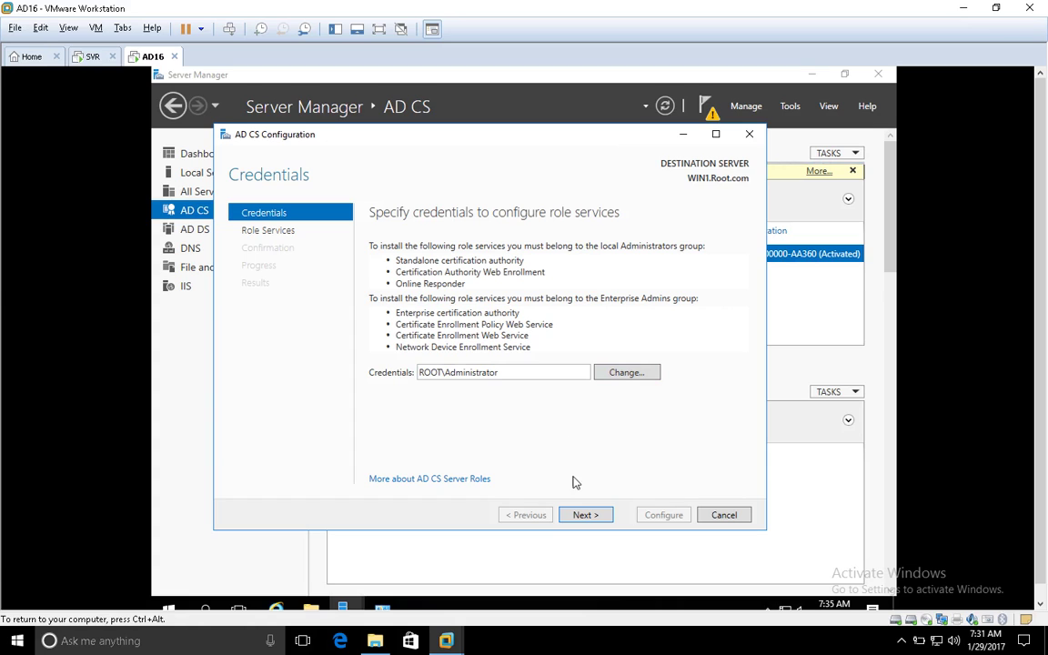
left_click(748, 134)
left_click(532, 390)
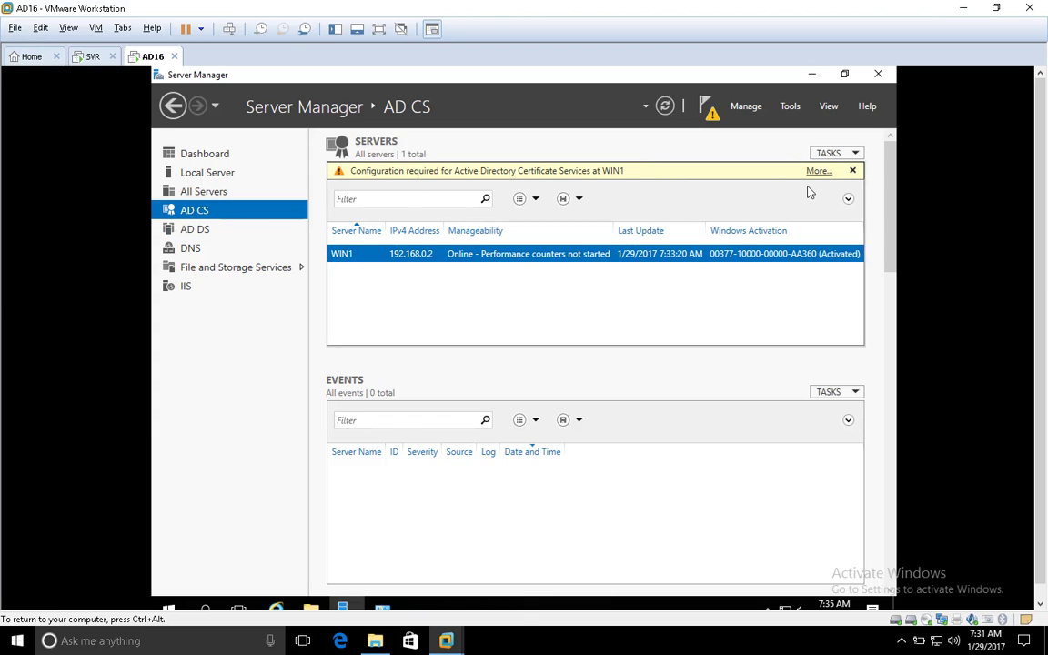
left_click(832, 153)
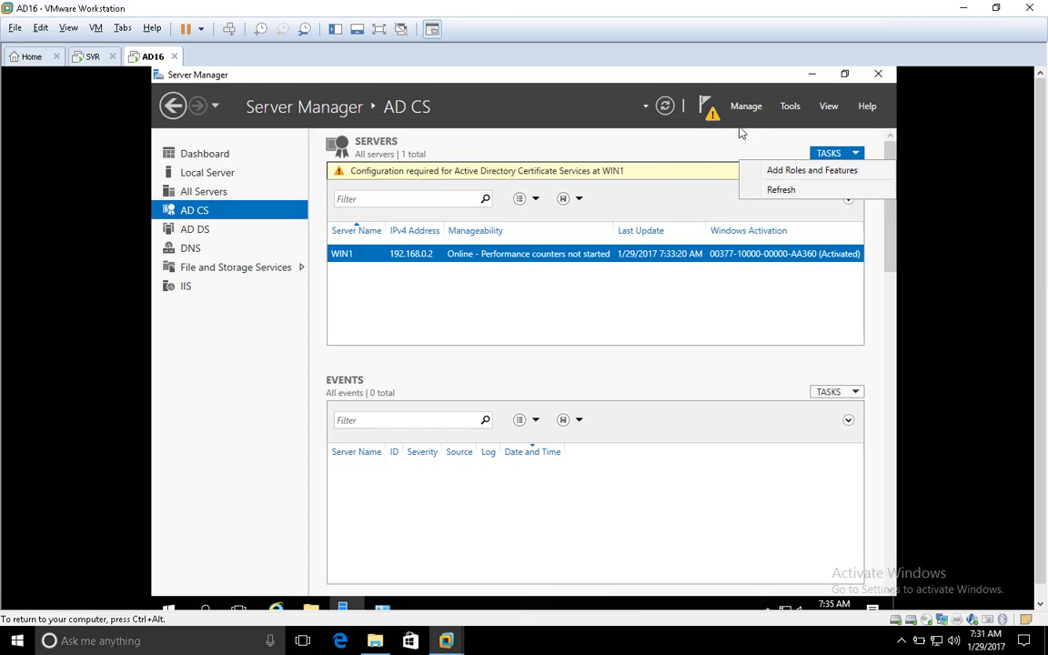
Start the post-deployment configuration of Active Directory Certificate Services on WIN1 and accept the default credentials.
left_click(707, 108)
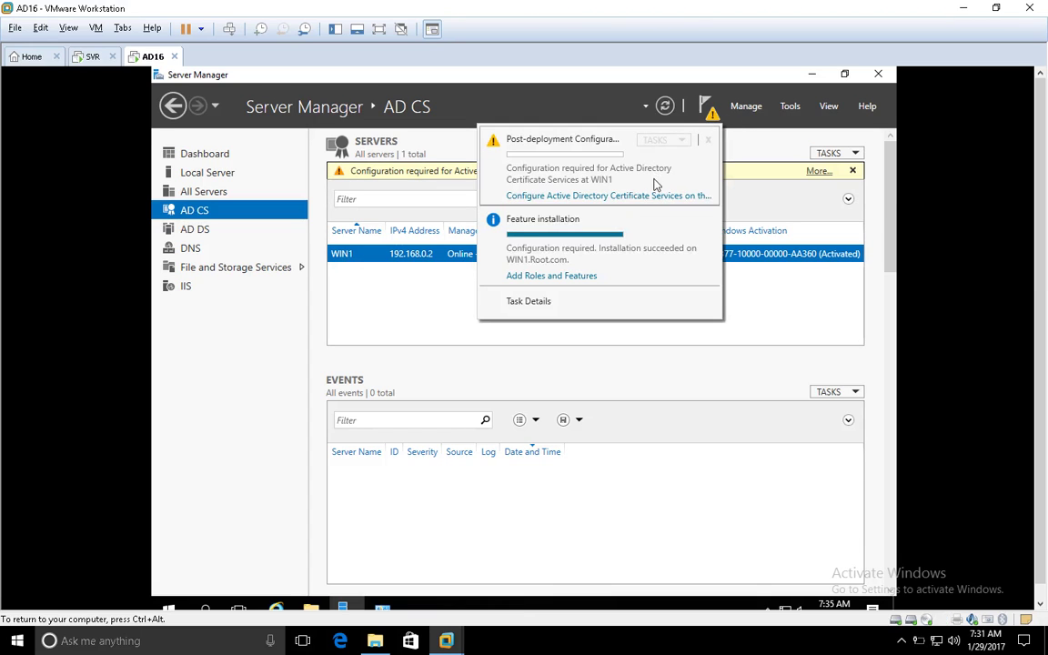
left_click(655, 196)
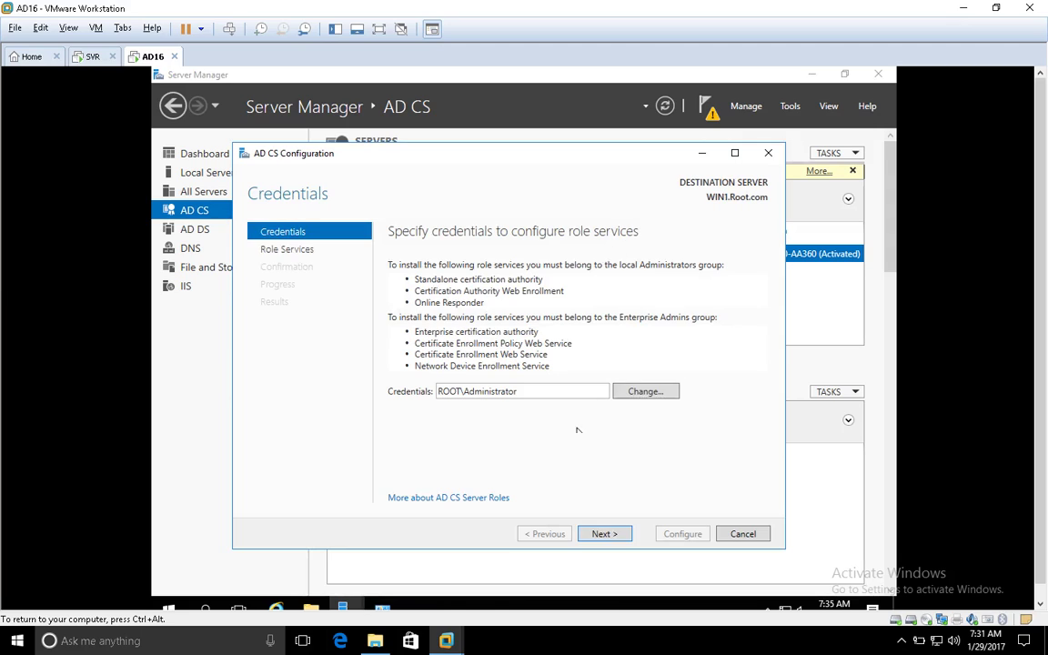
left_click(605, 534)
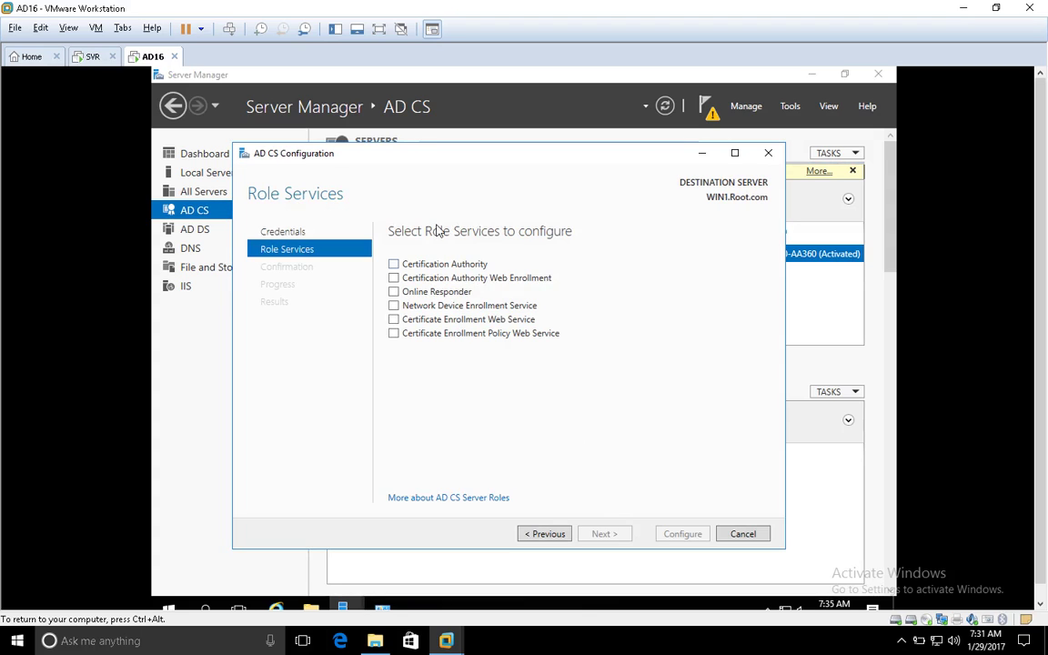
Select the Certification Authority, Certification Authority Web Enrollment and Online Responder role services, and try to add Network Device Enrollment Service.
left_click(394, 264)
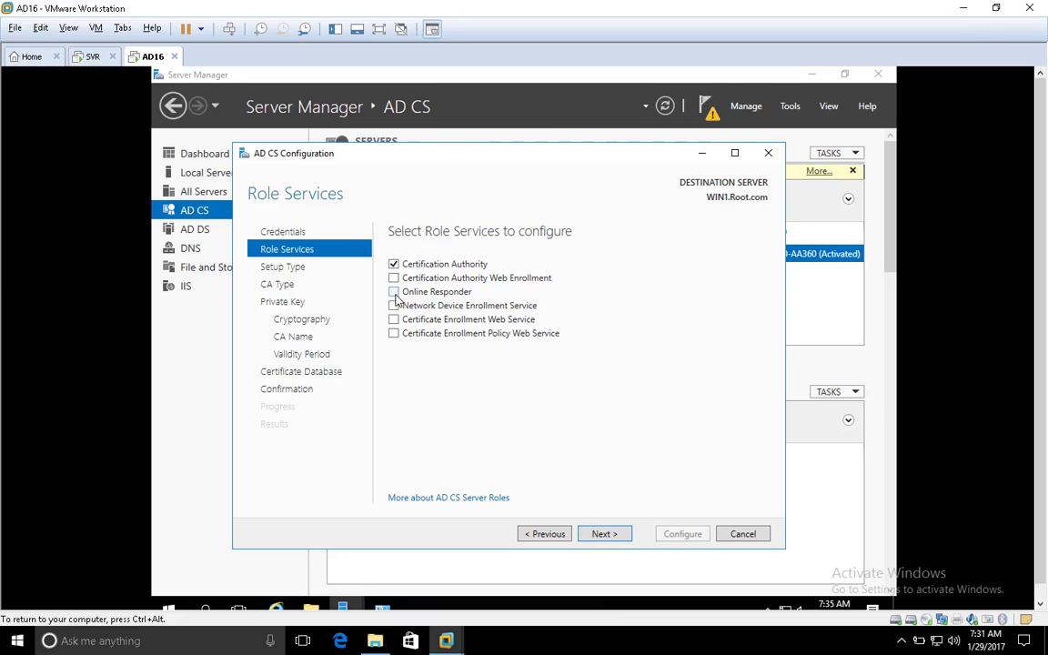
left_click(394, 278)
left_click(394, 291)
left_click(394, 306)
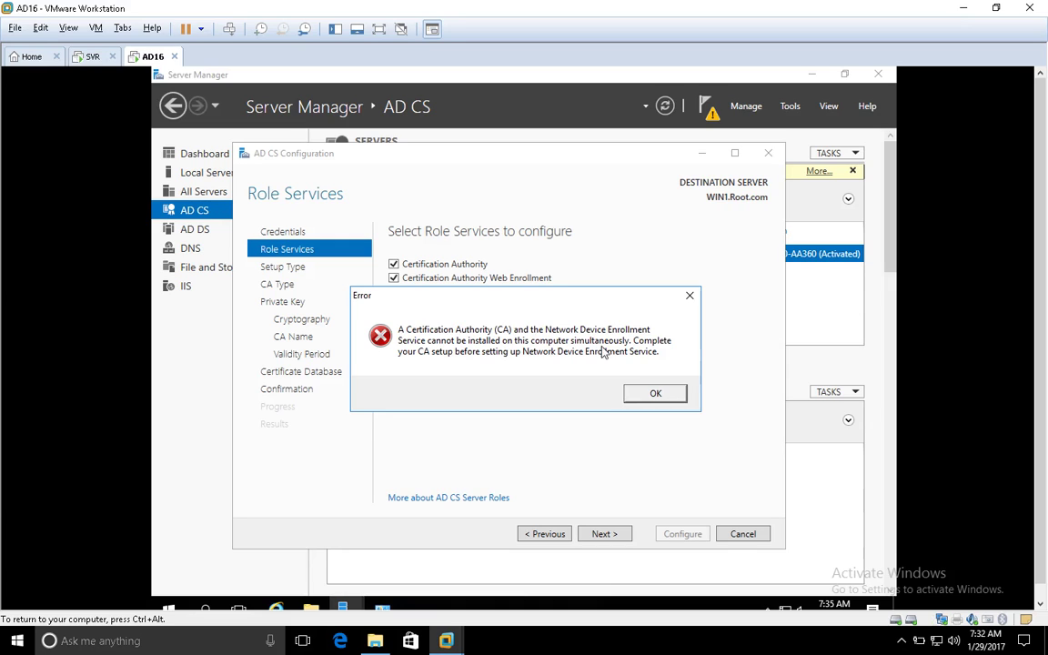
left_click(667, 399)
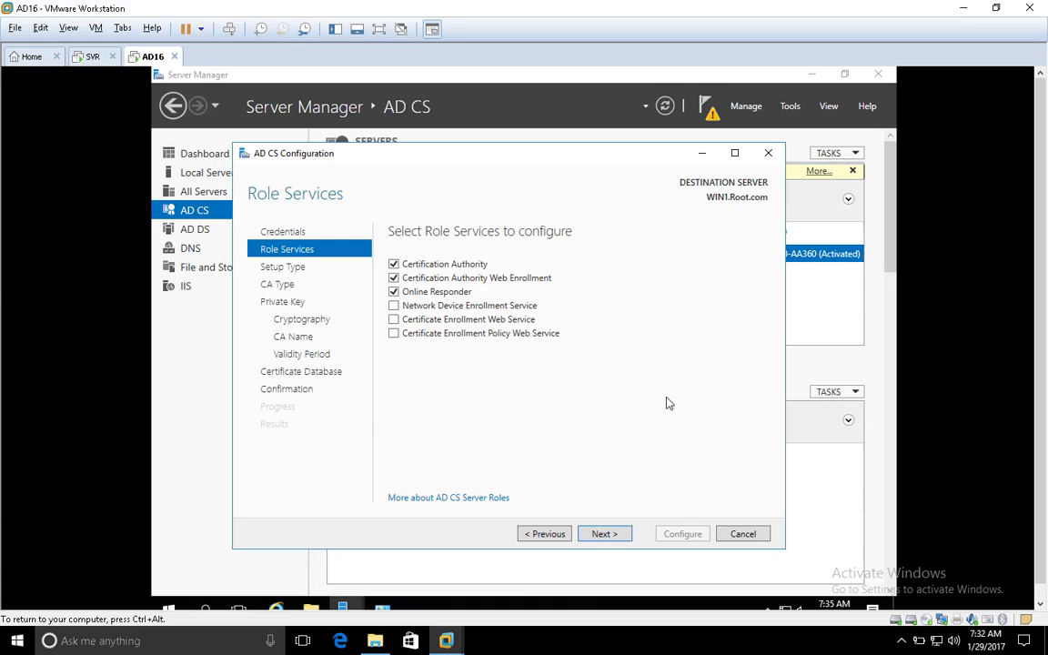
Add Certificate Enrollment Policy Web Service, try adding Certificate Enrollment Web Service and Network Device Enrollment Service, and accept the role service selection.
left_click(394, 334)
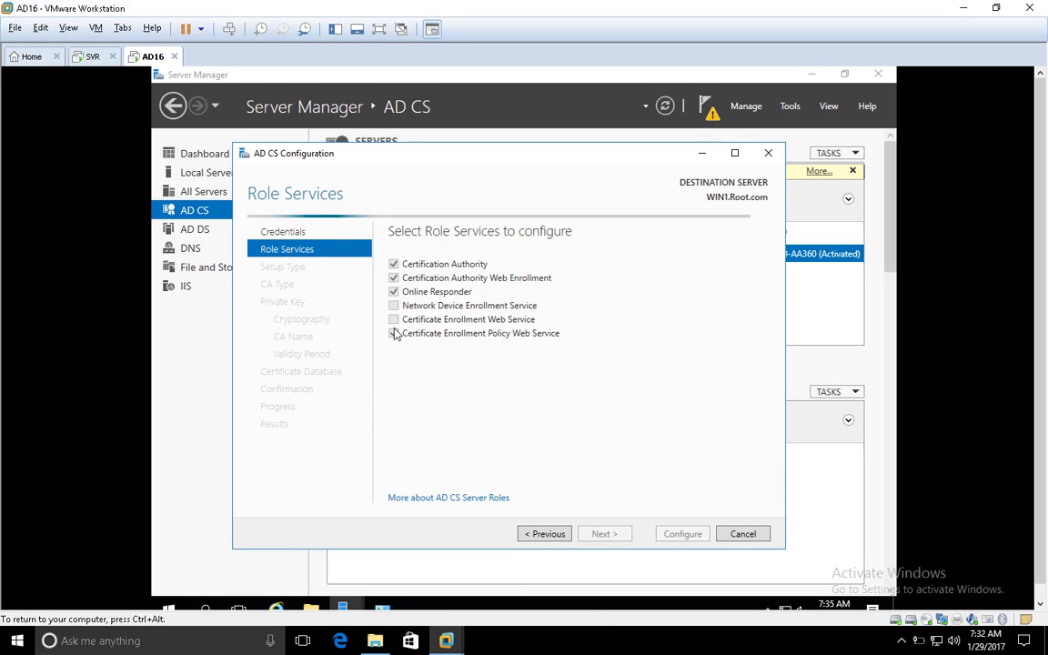
left_click(393, 320)
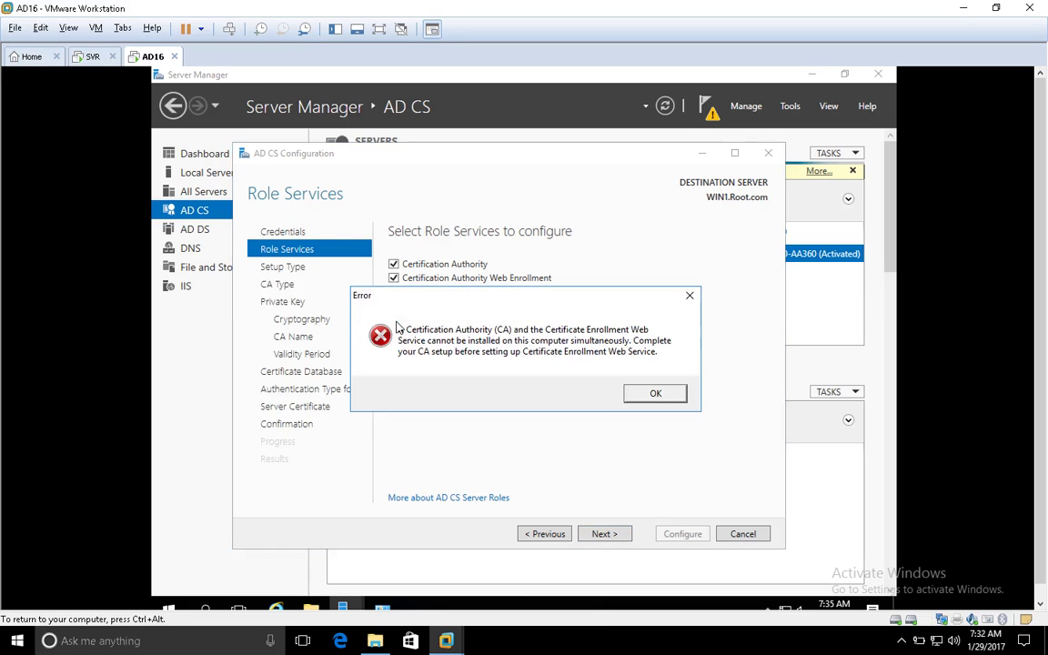
left_click(637, 393)
left_click(393, 306)
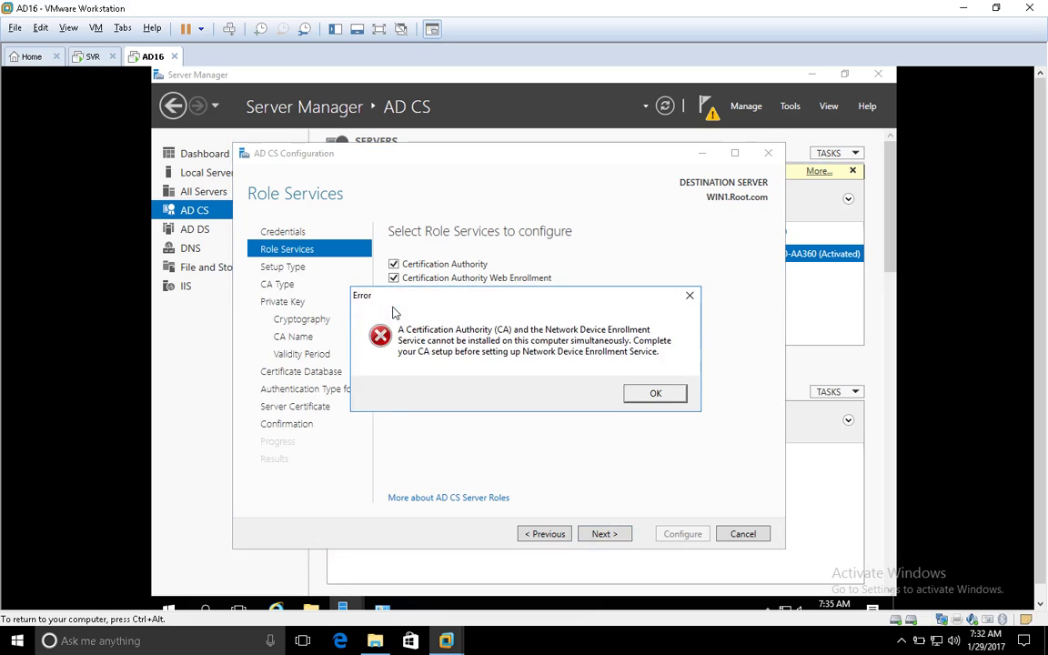
left_click(637, 393)
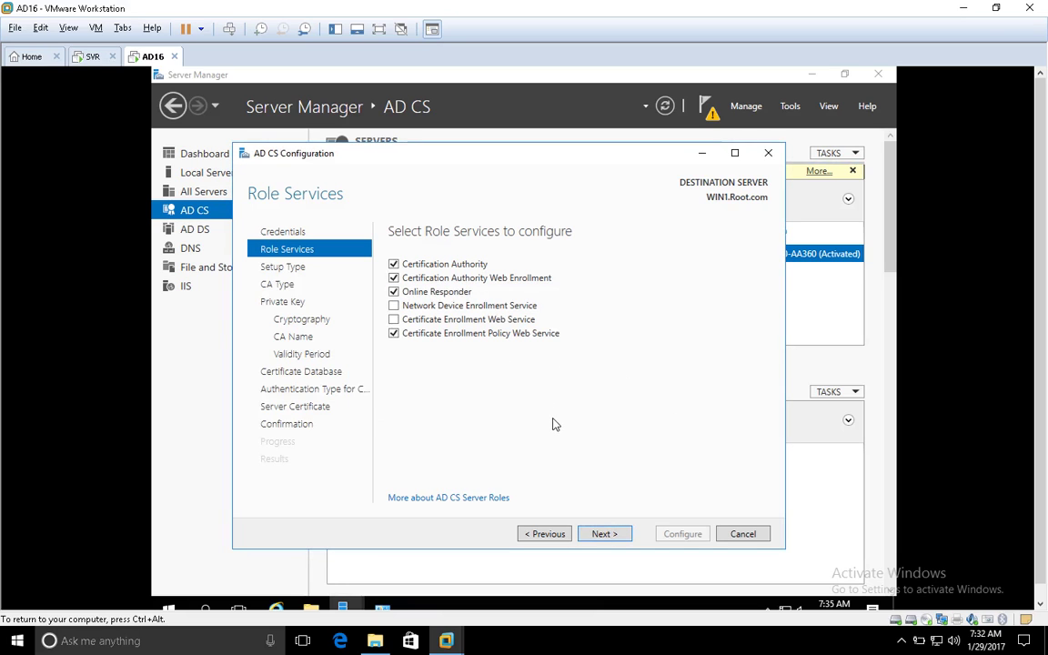
left_click(622, 536)
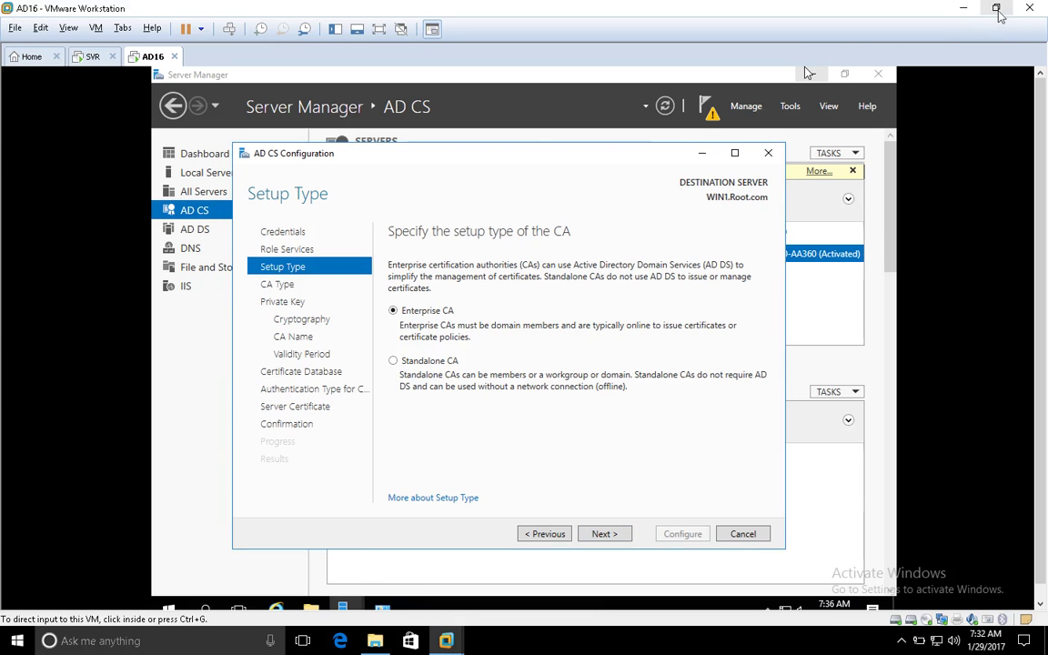
Take VMware and the remote desktop out of full size, minimize Chrome and check the setup options in the ADCS presentation.
double_click(887, 9)
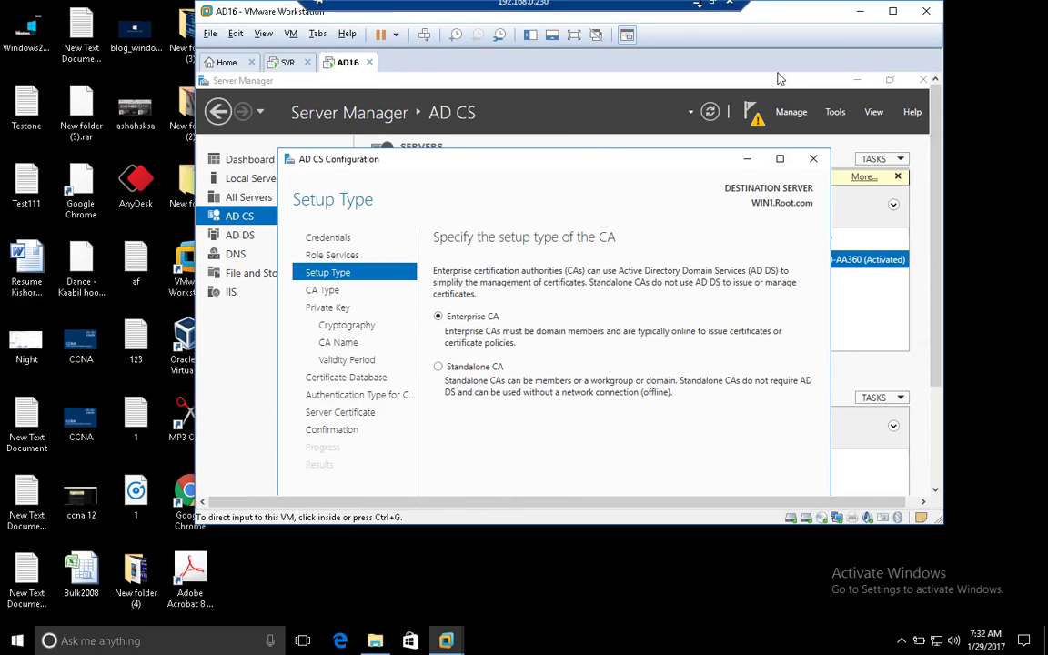
left_click(644, 9)
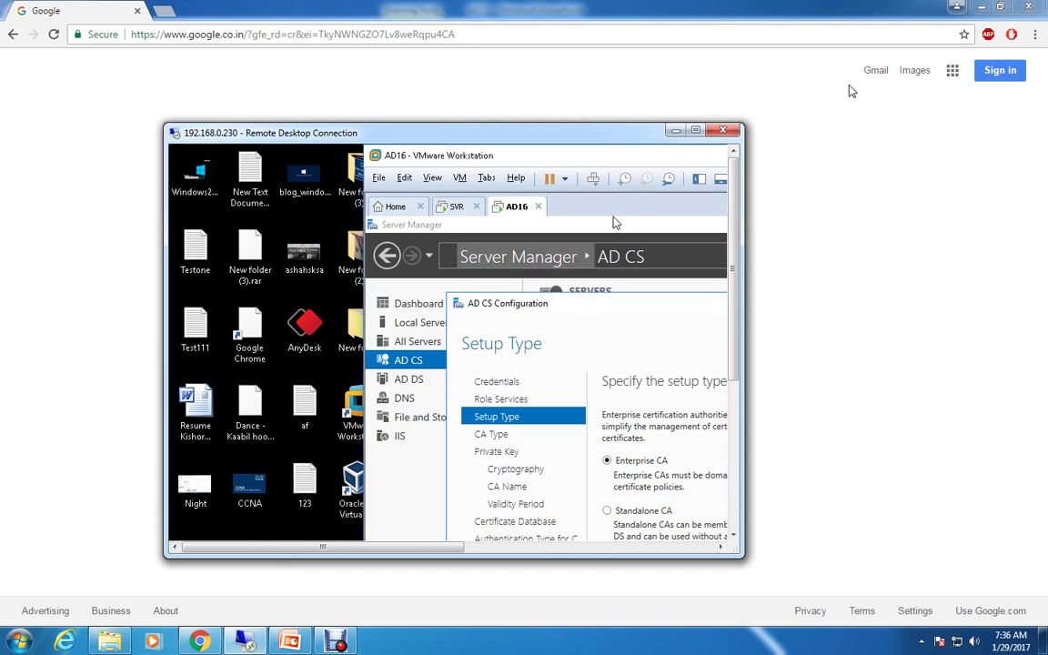
left_click(981, 6)
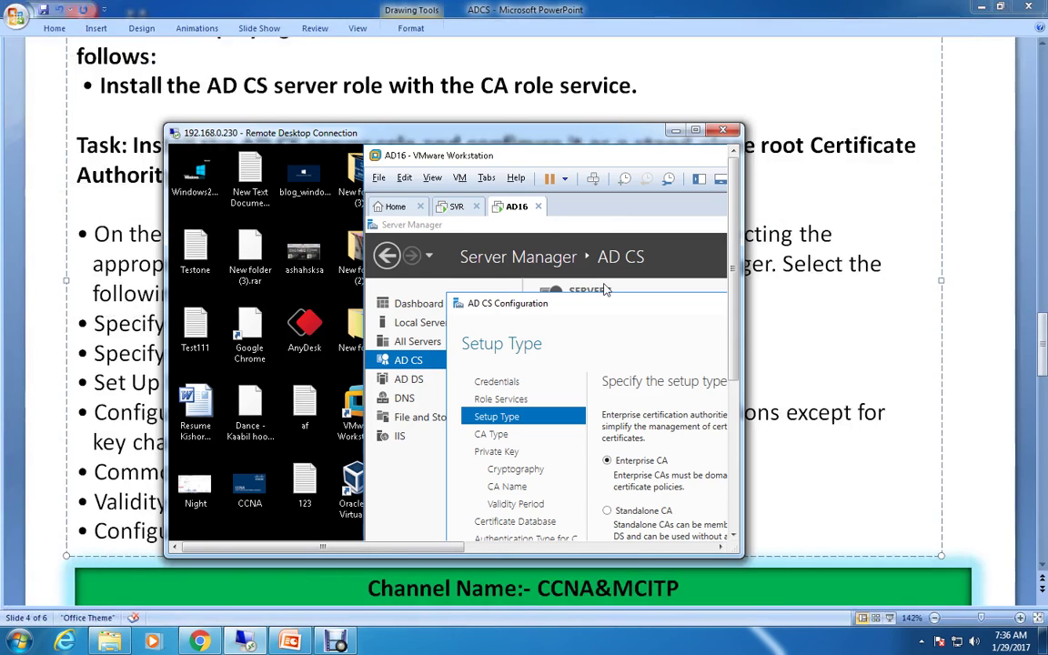
left_click(675, 131)
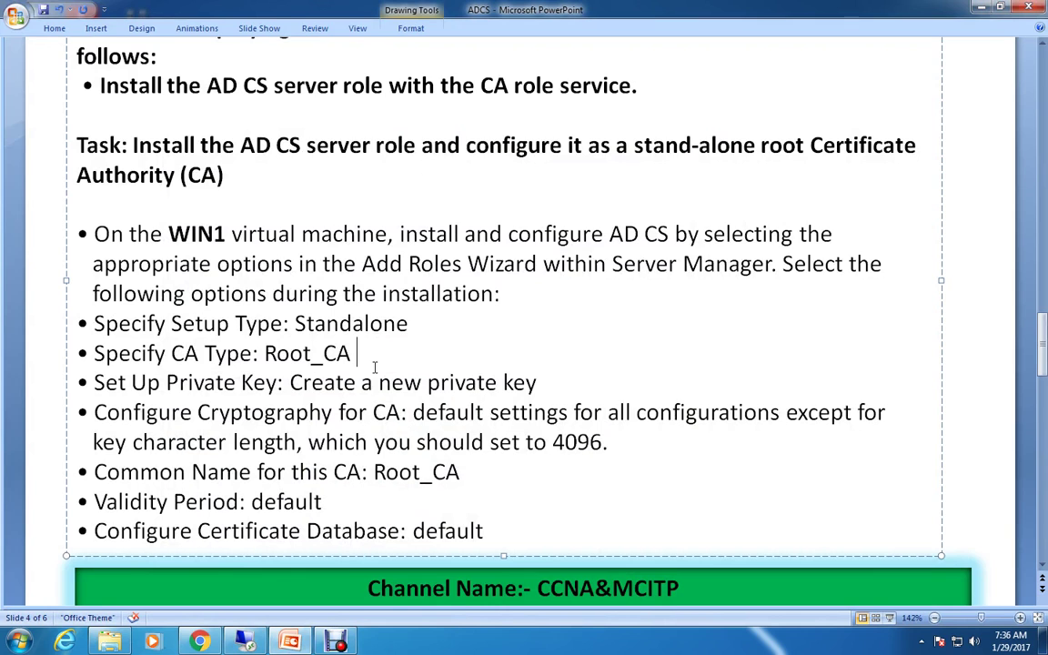
Enlarge the remote desktop and VMware windows over the presentation and set the CA's setup type to Standalone CA.
left_click(245, 641)
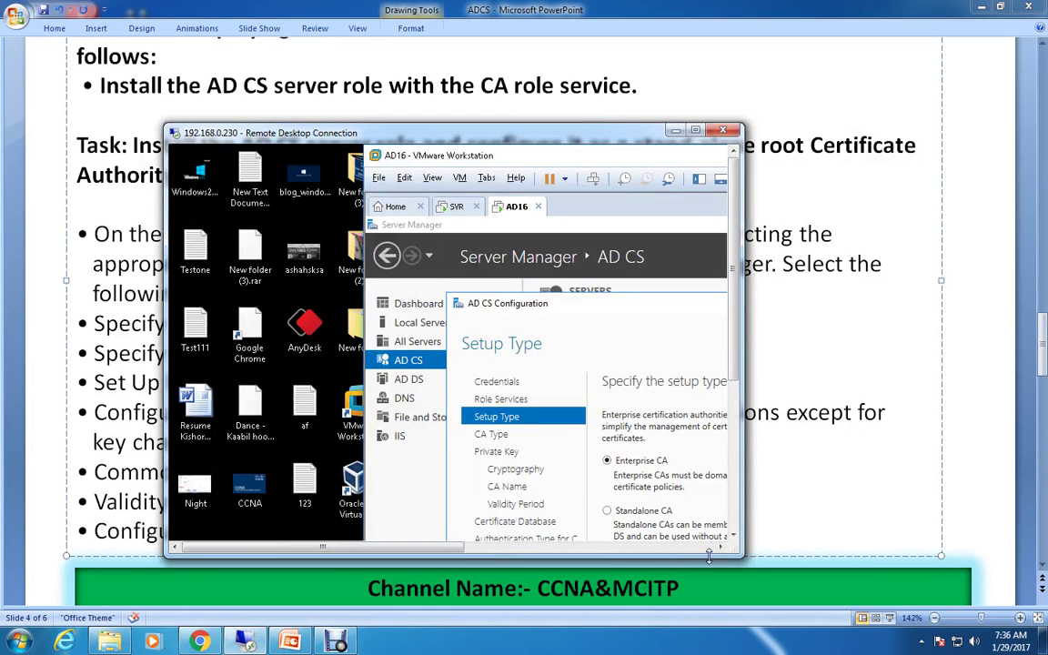
left_click_drag(749, 510, 1035, 591)
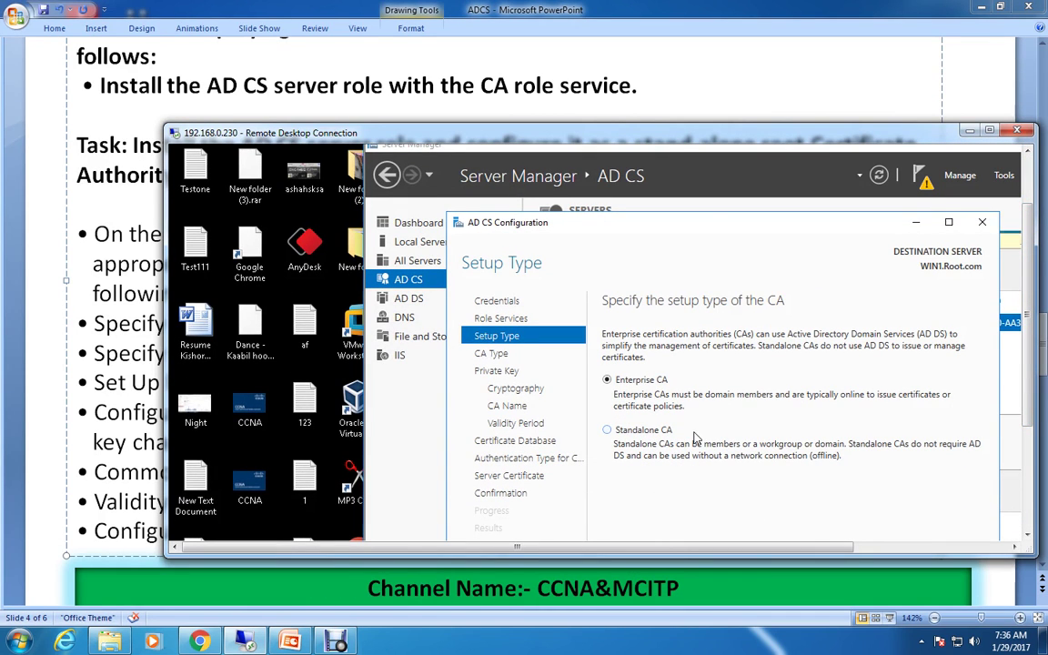
left_click_drag(611, 133, 634, 101)
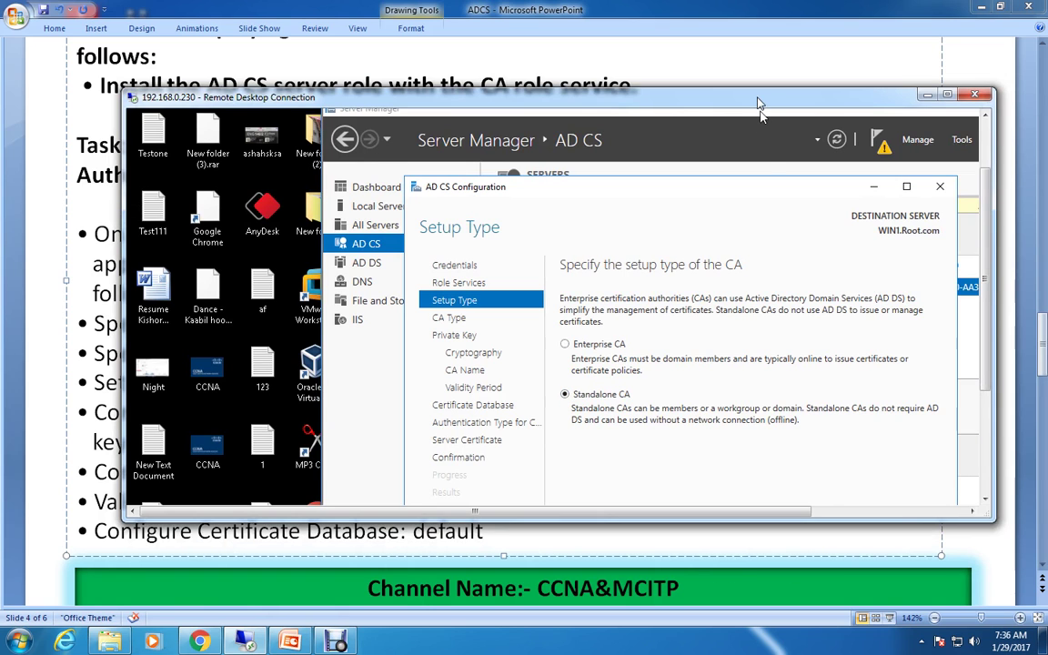
left_click_drag(760, 106, 754, 47)
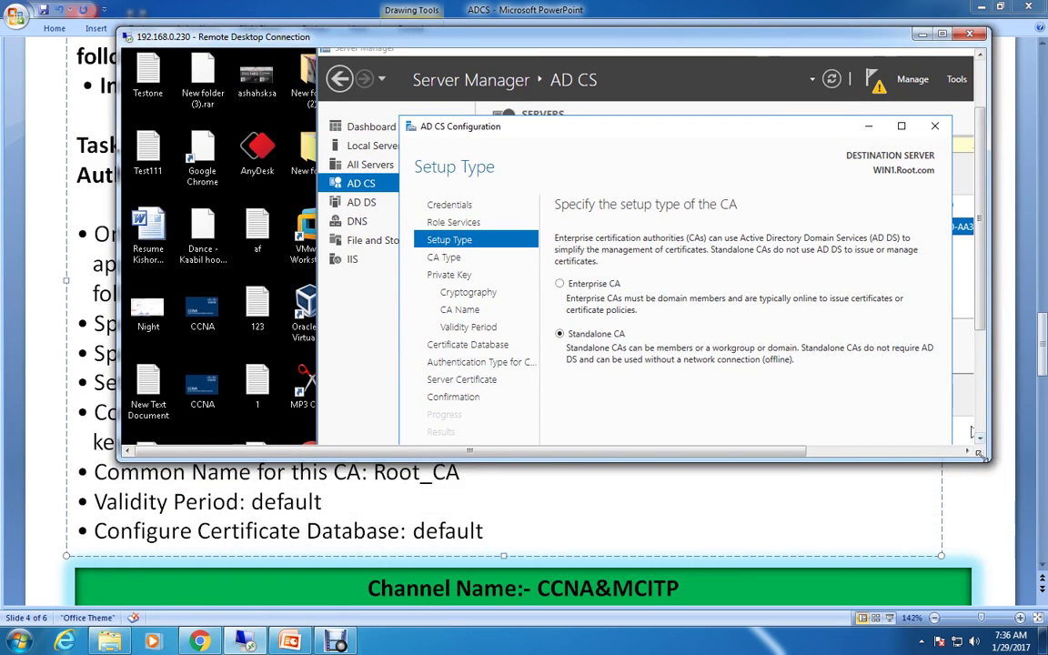
left_click_drag(986, 458, 1017, 608)
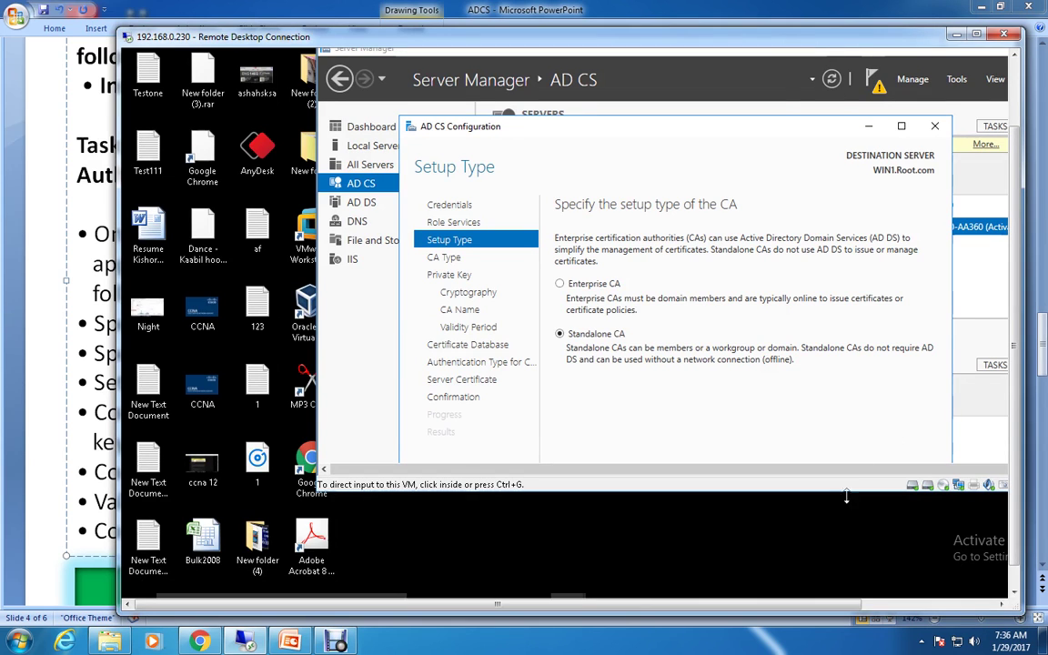
left_click_drag(848, 494, 869, 582)
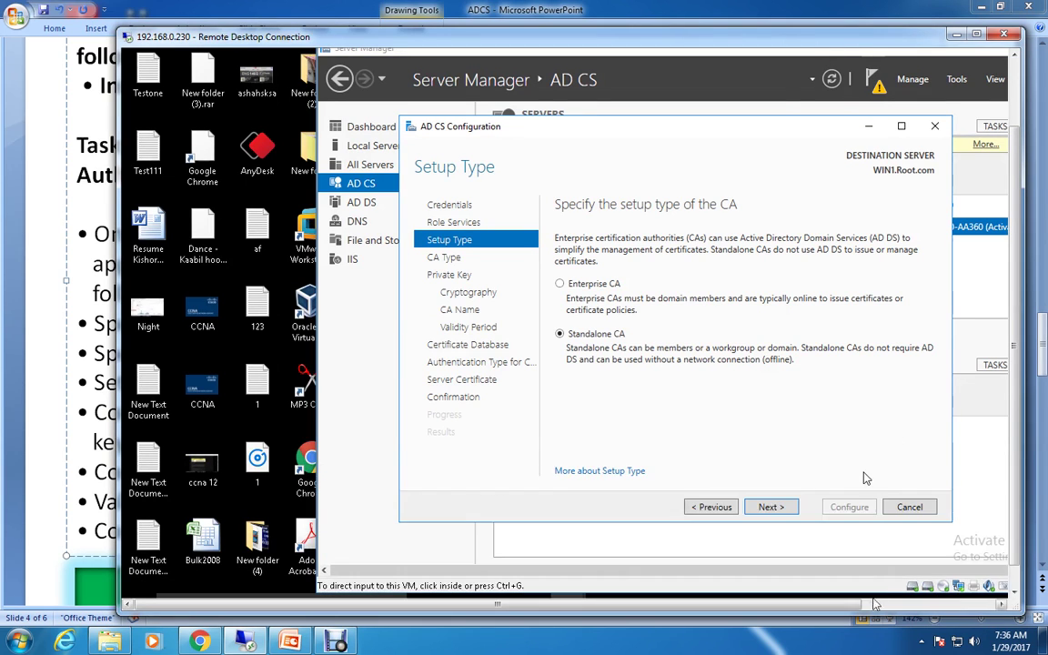
left_click(788, 507)
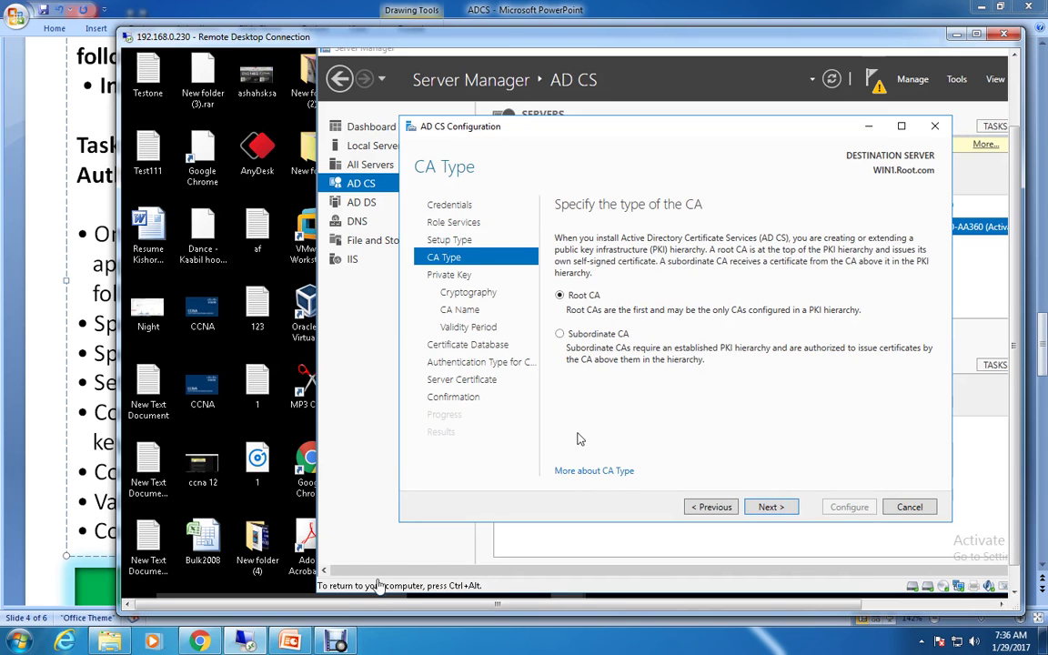
Check the setup type and CA type in the ADCS presentation, and accept Root CA as the CA type in the configuration wizard.
left_click(290, 642)
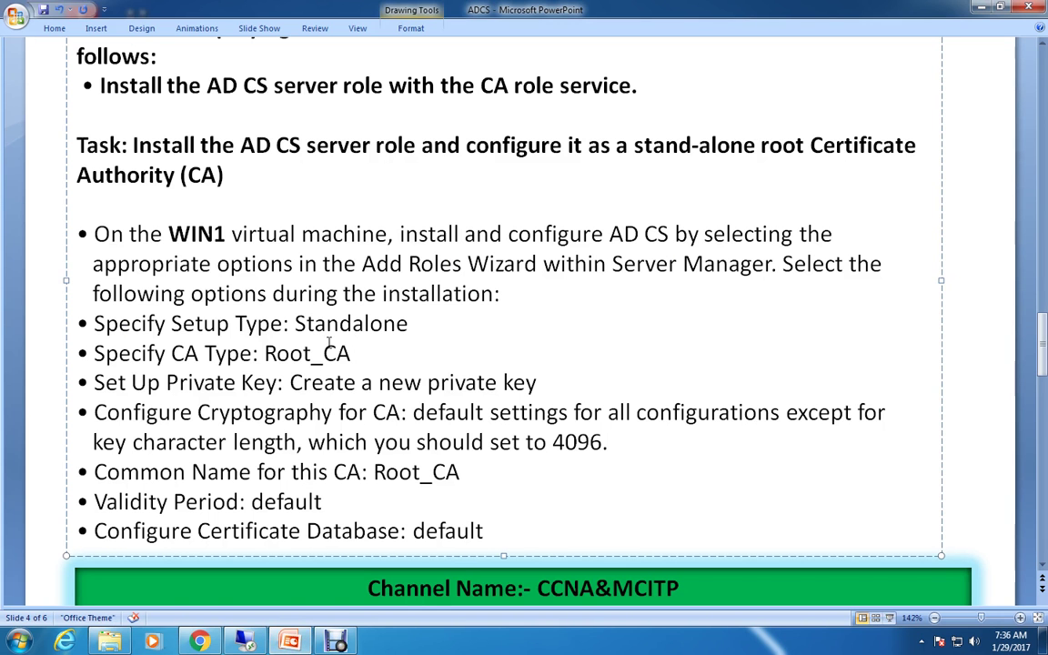
left_click_drag(296, 325, 396, 331)
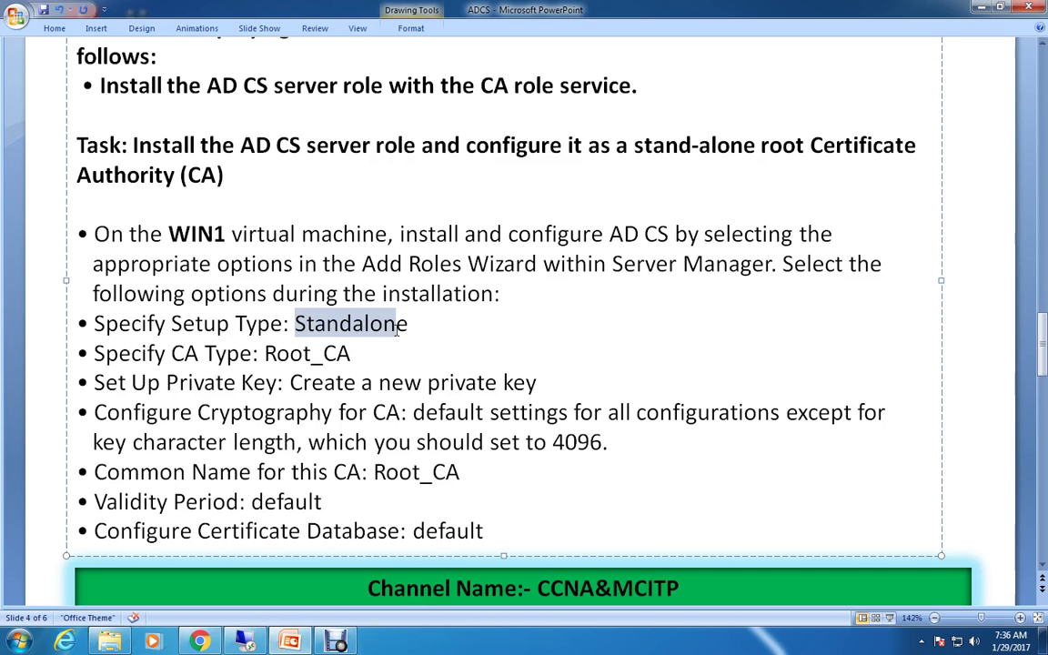
left_click_drag(265, 355, 351, 356)
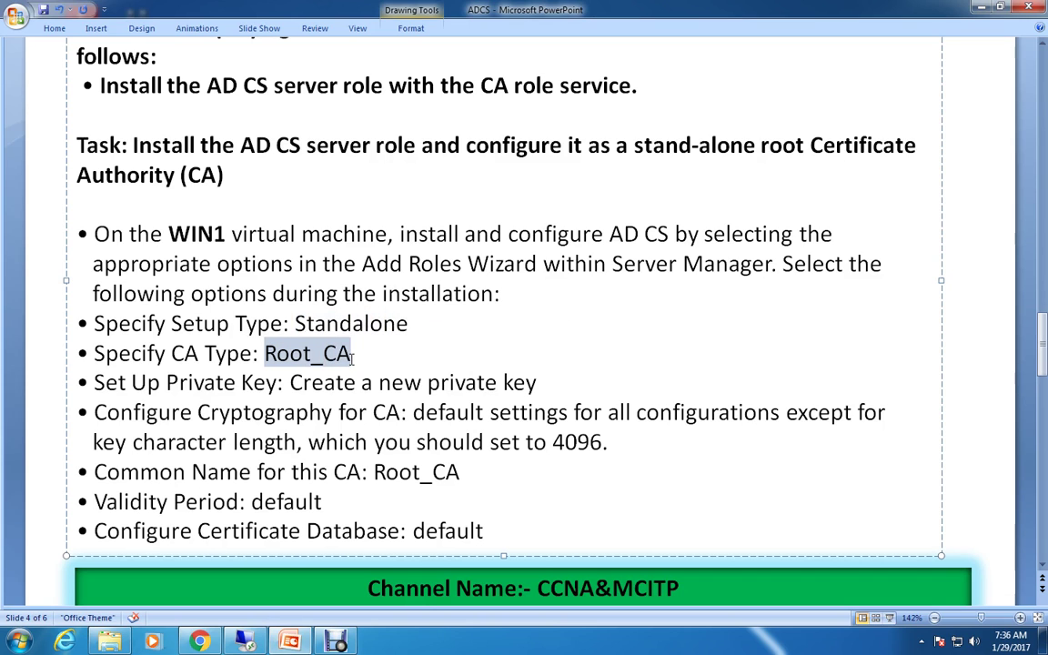
left_click(247, 642)
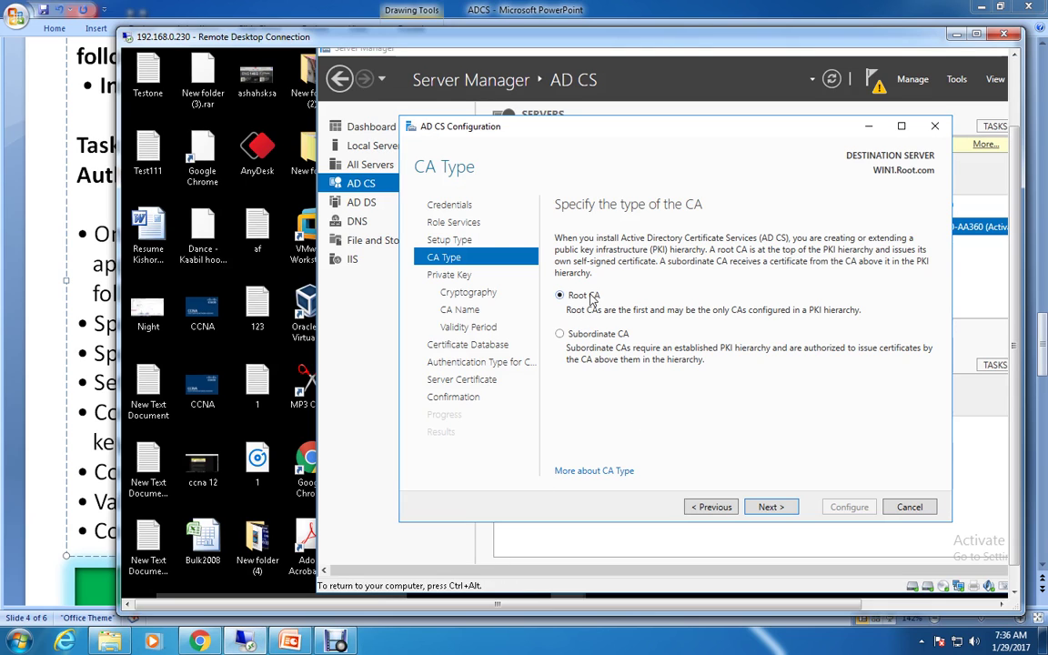
left_click(772, 507)
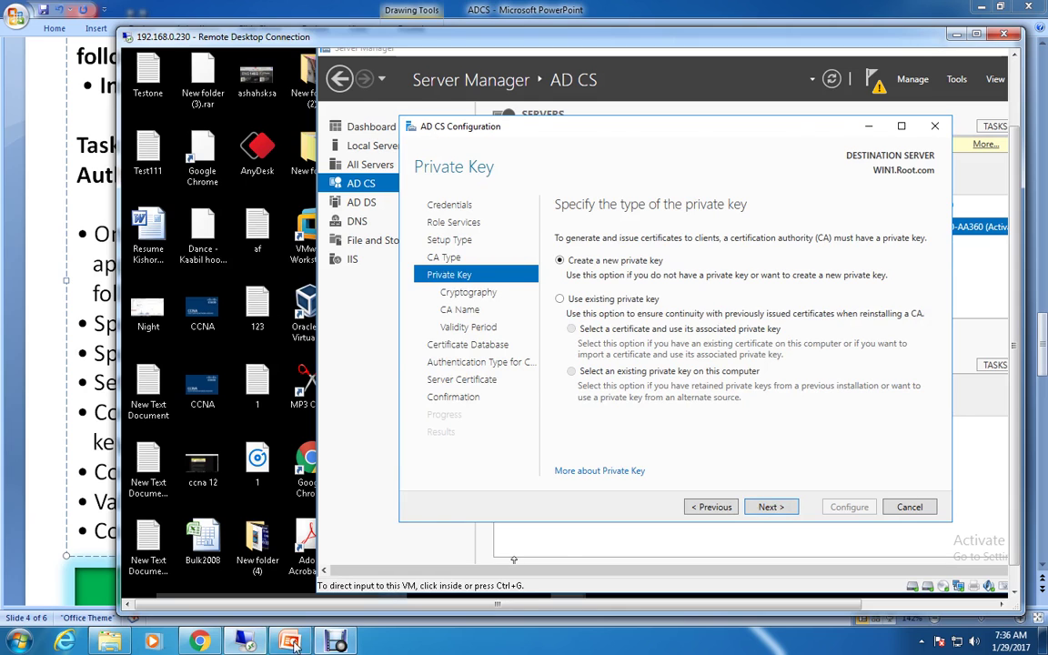
Check the private key instruction in the presentation and accept creating a new private key in the wizard.
key("alt+Tab")
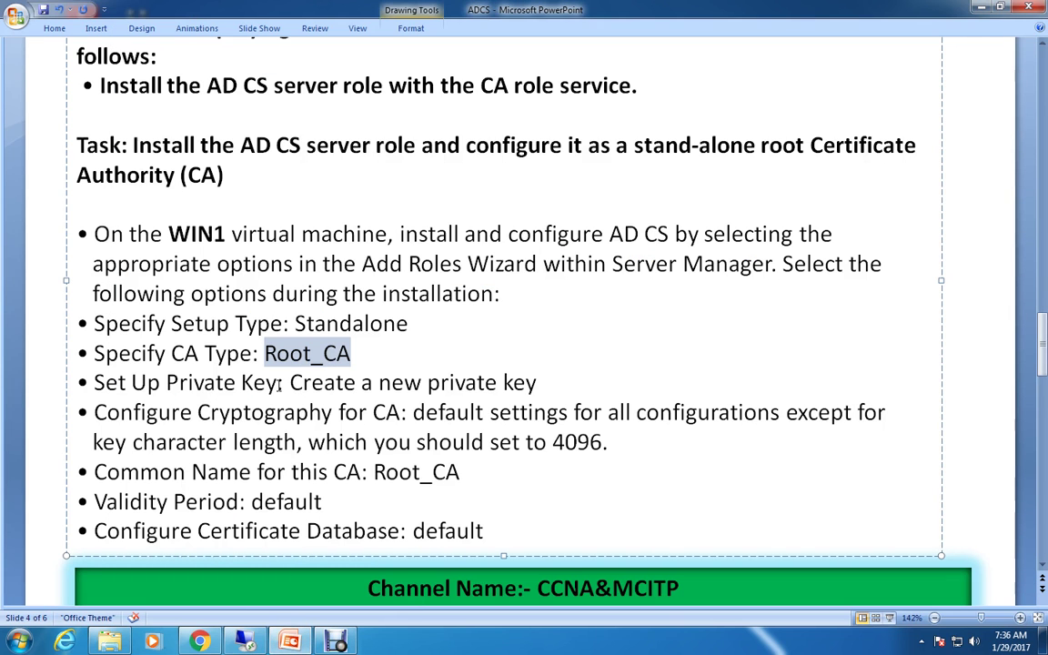
left_click_drag(291, 383, 559, 383)
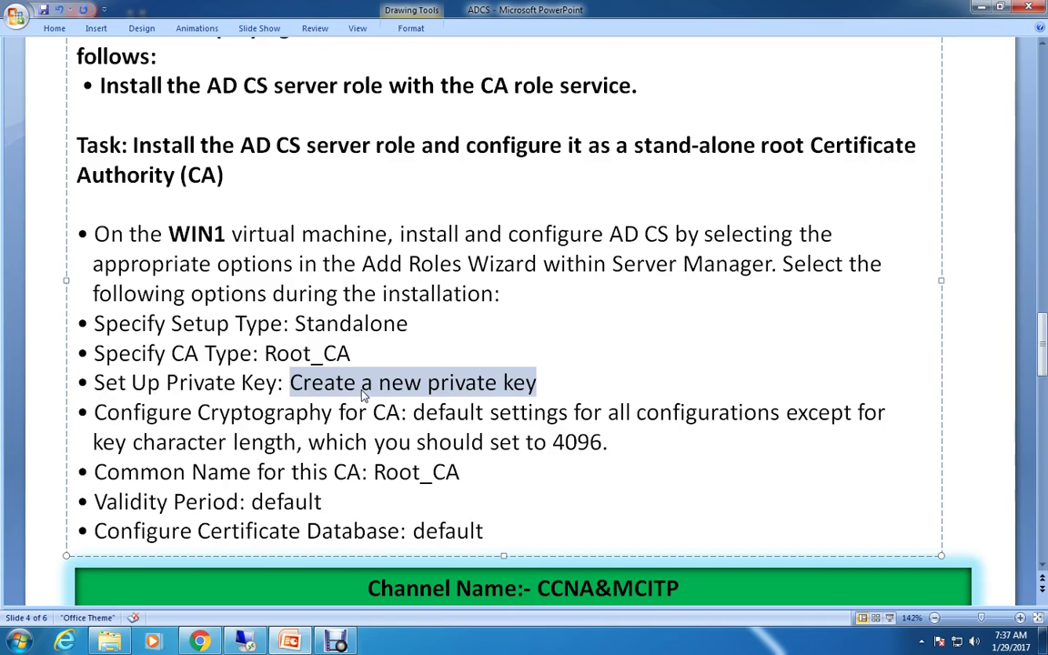
left_click(245, 642)
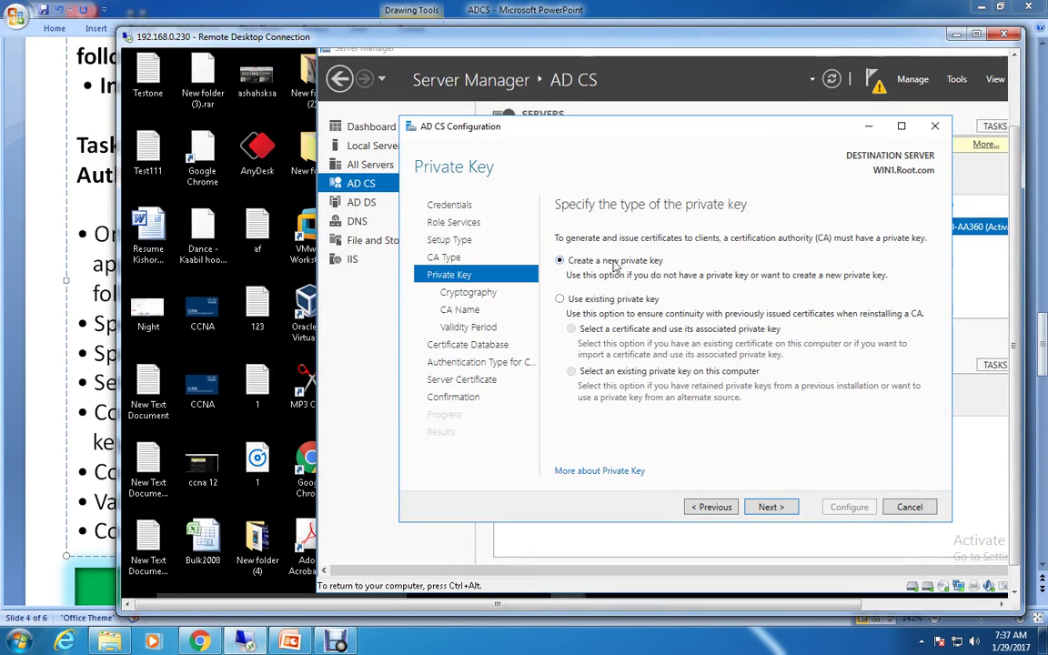
left_click(769, 509)
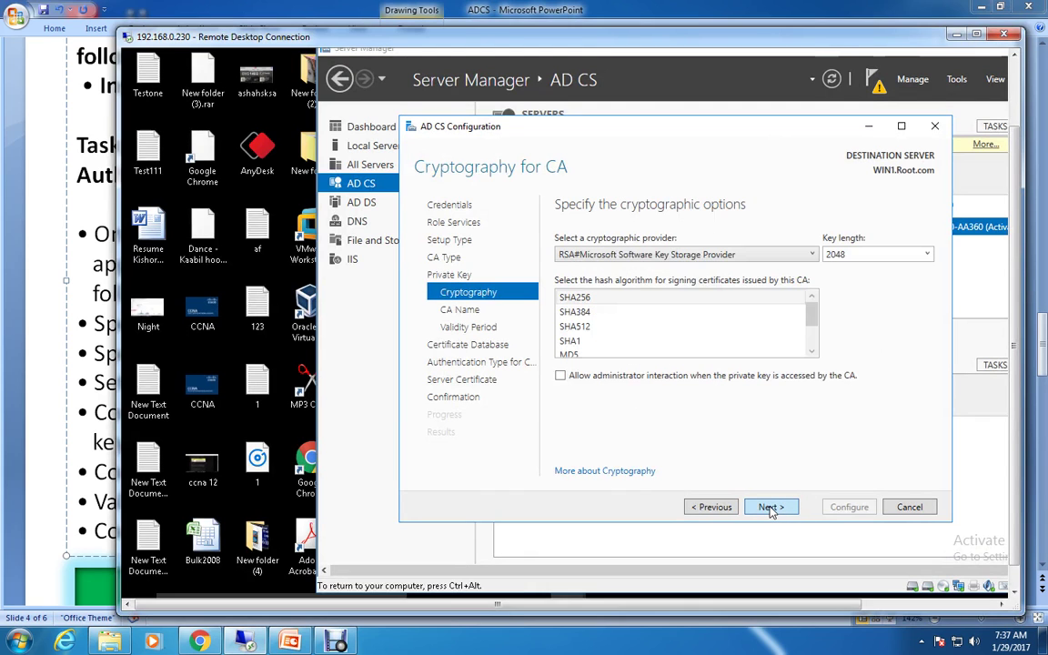
Check the cryptography instruction in the presentation, set the CA's key length to 4096 and accept the cryptographic options.
left_click(289, 642)
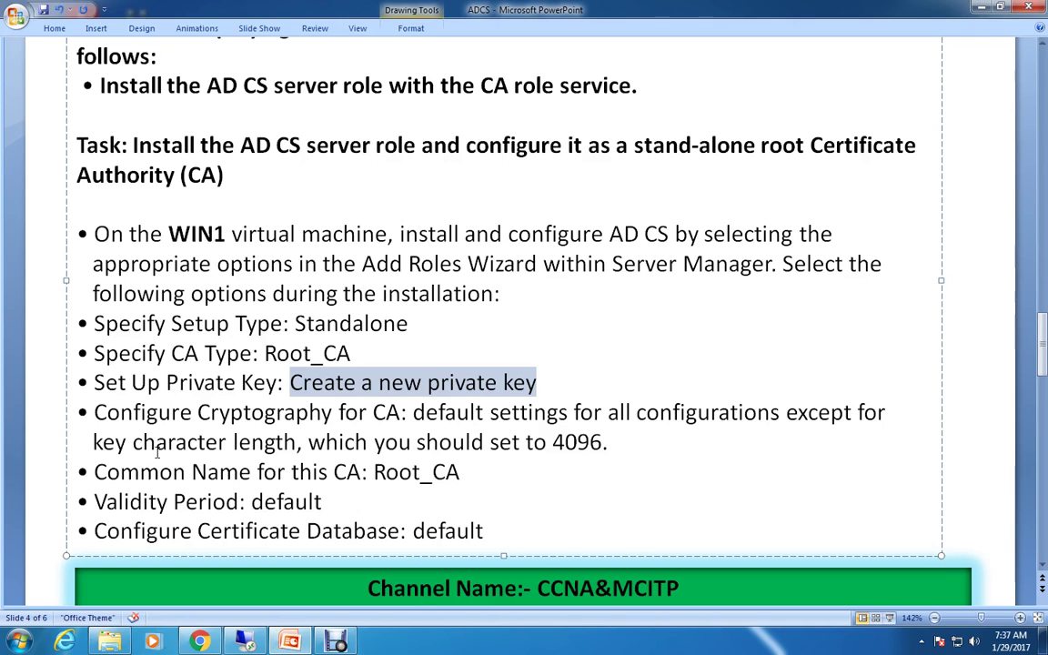
left_click_drag(157, 444, 604, 442)
left_click(646, 467)
left_click(289, 642)
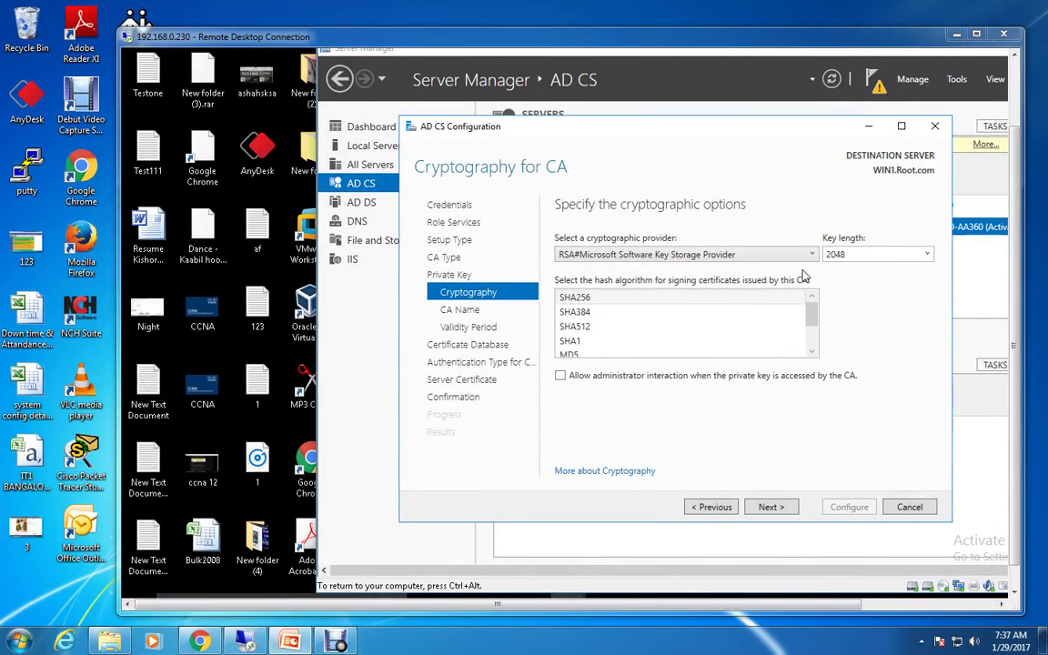
left_click(927, 257)
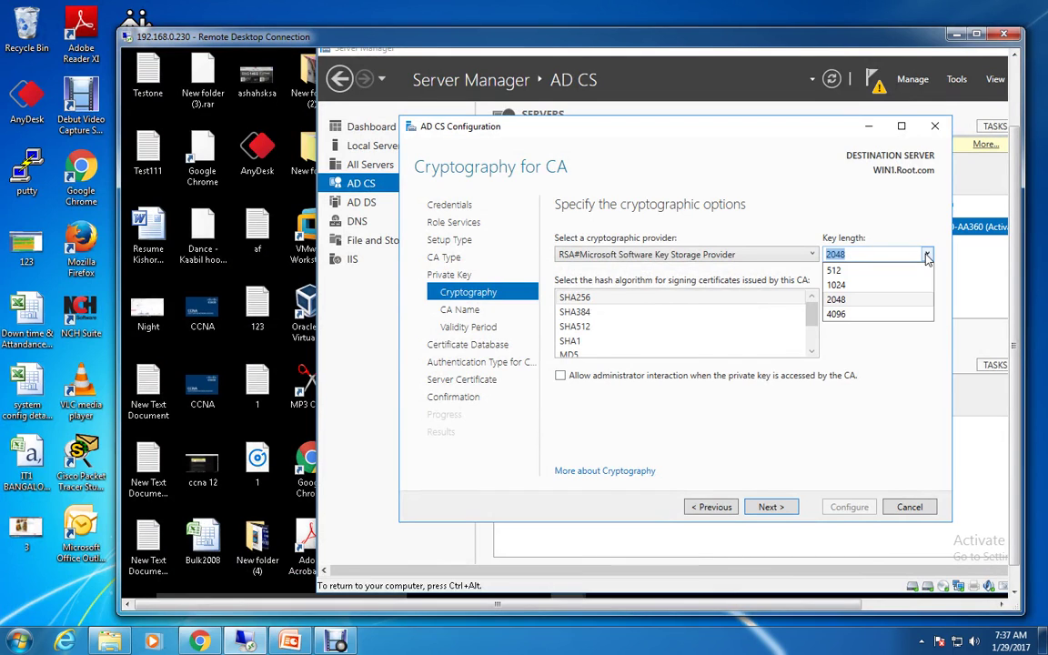
left_click(873, 314)
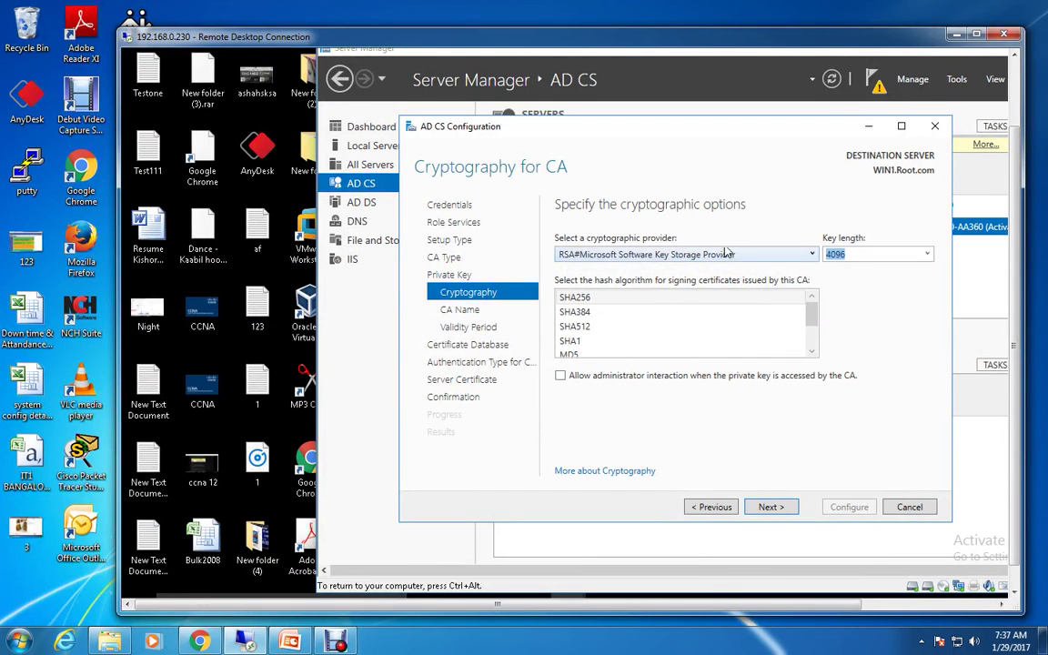
left_click(782, 509)
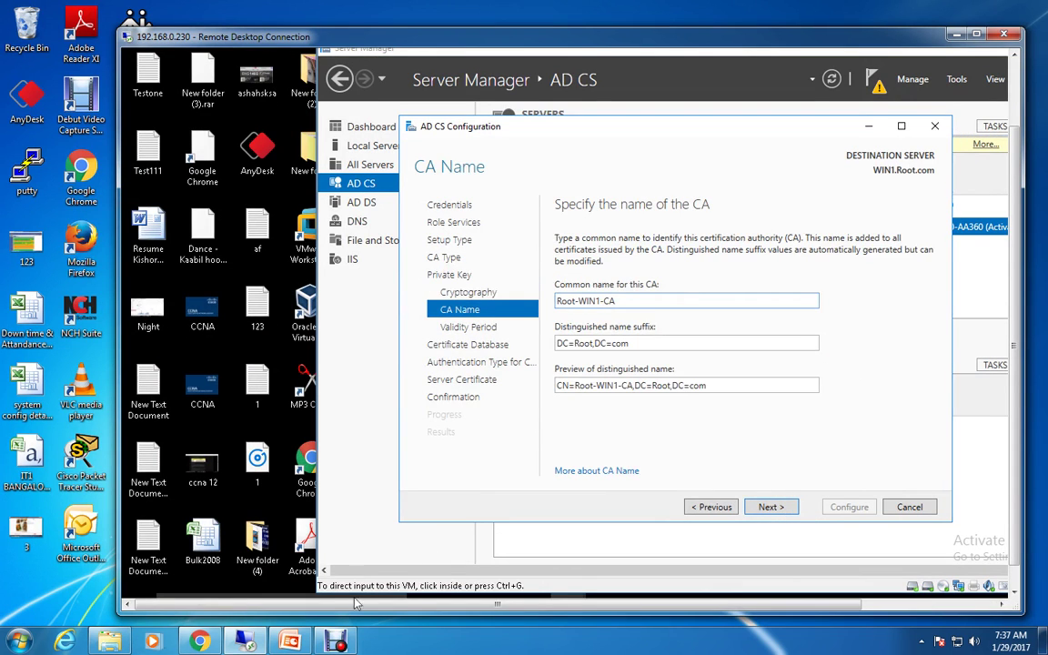
Look up the common name specified for the CA in the presentation and return to the wizard's CA name page.
left_click(289, 641)
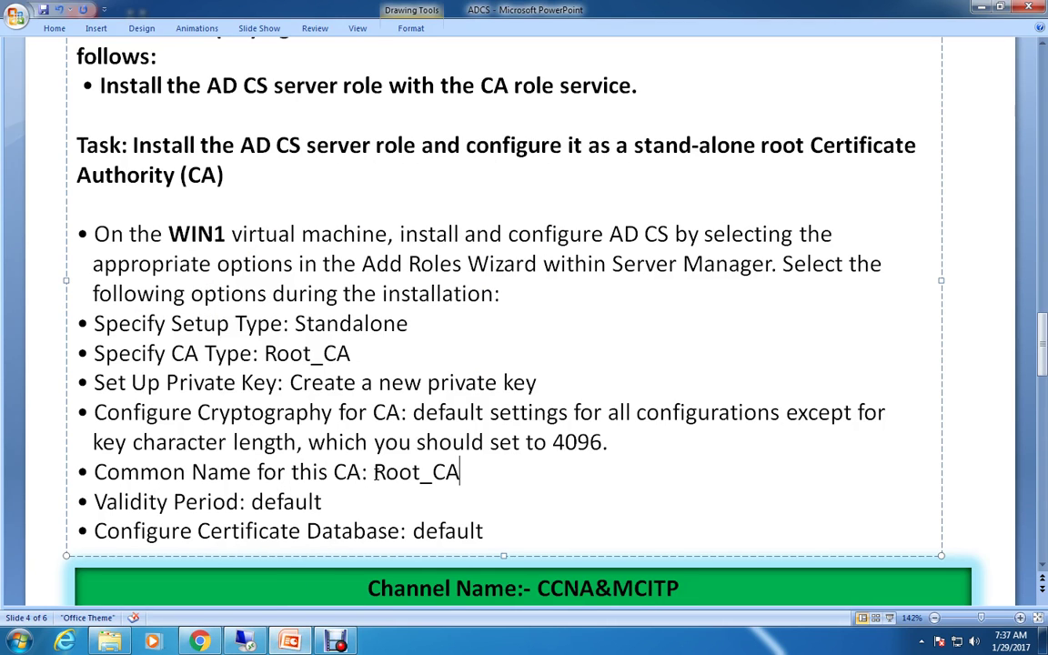
left_click_drag(373, 474, 463, 472)
left_click(411, 471)
left_click(244, 641)
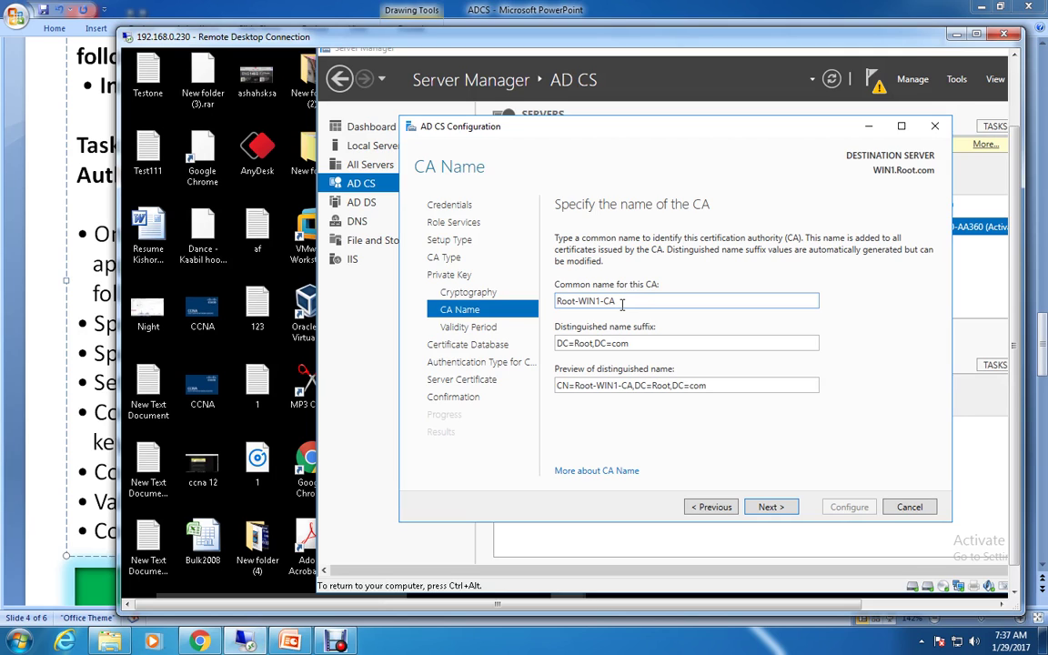
Try to paste the wizard's common name over Root_CA in the presentation's Common Name line, and undo the paste.
left_click_drag(616, 302, 563, 306)
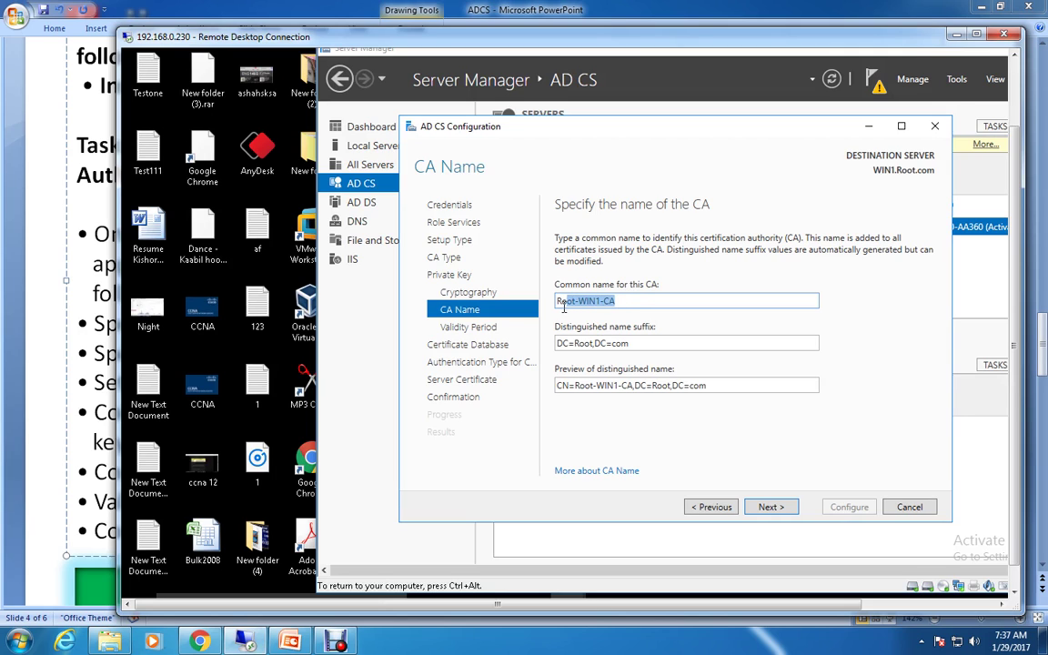
left_click(630, 305)
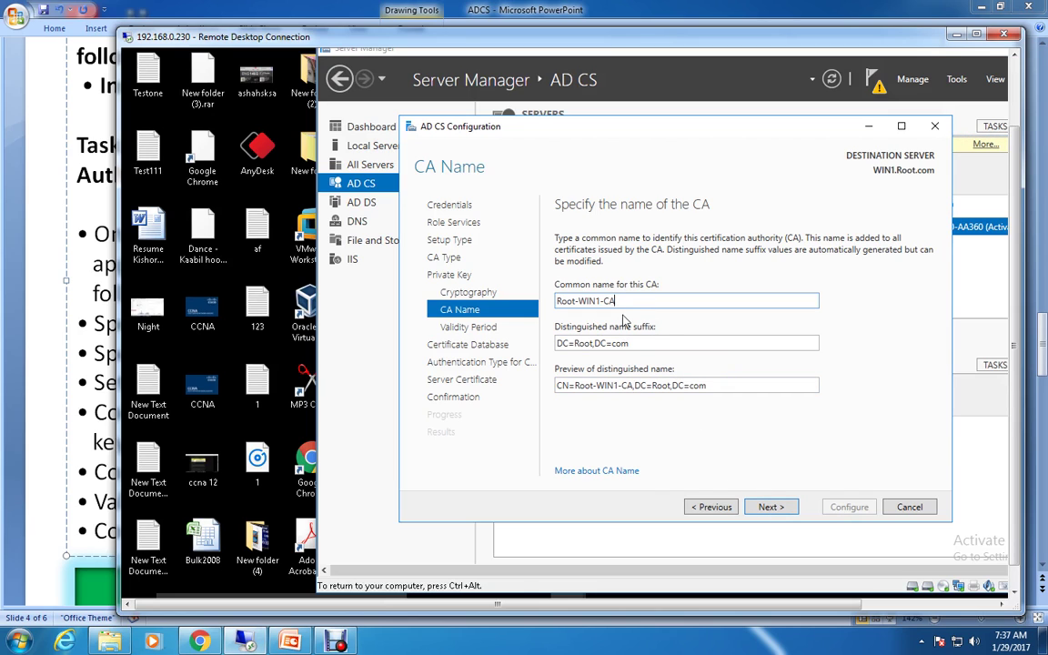
left_click_drag(620, 302, 557, 310)
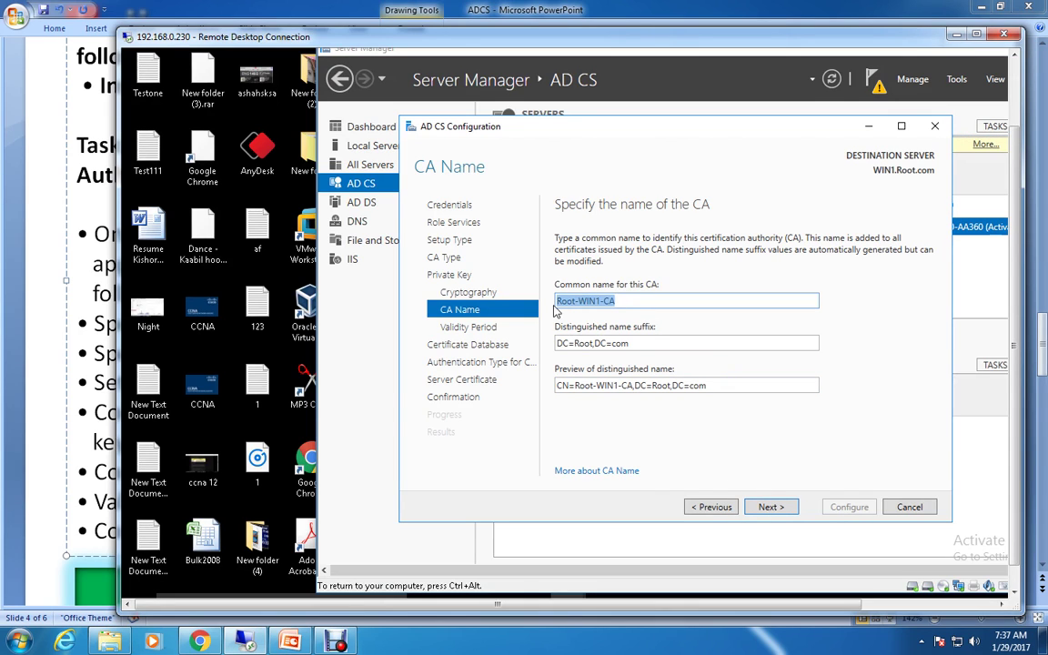
key("alt+Tab")
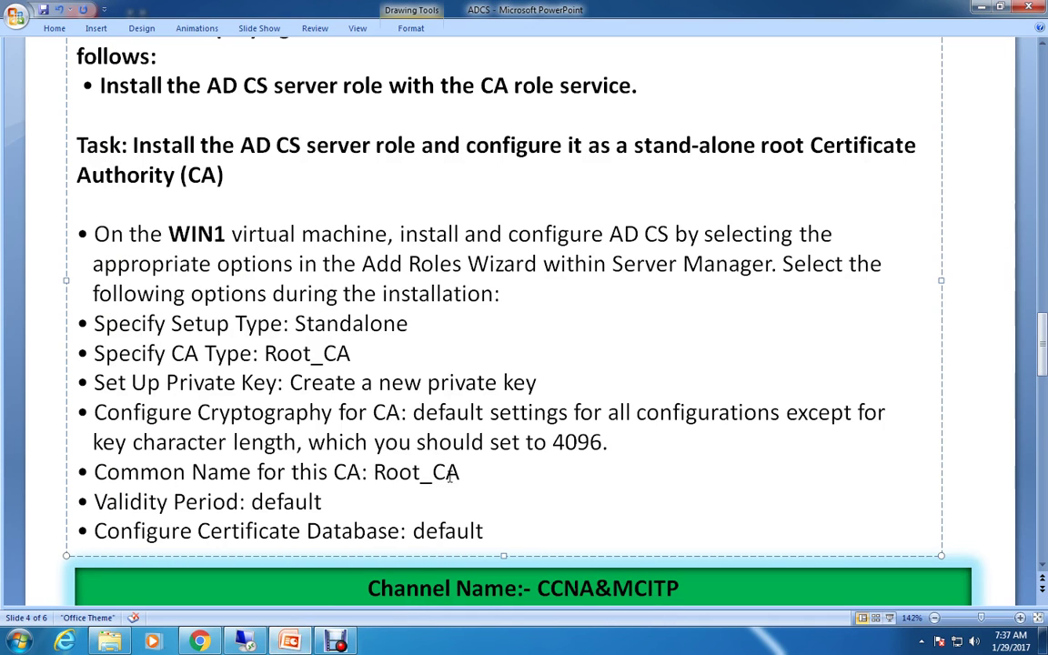
left_click_drag(375, 473, 463, 475)
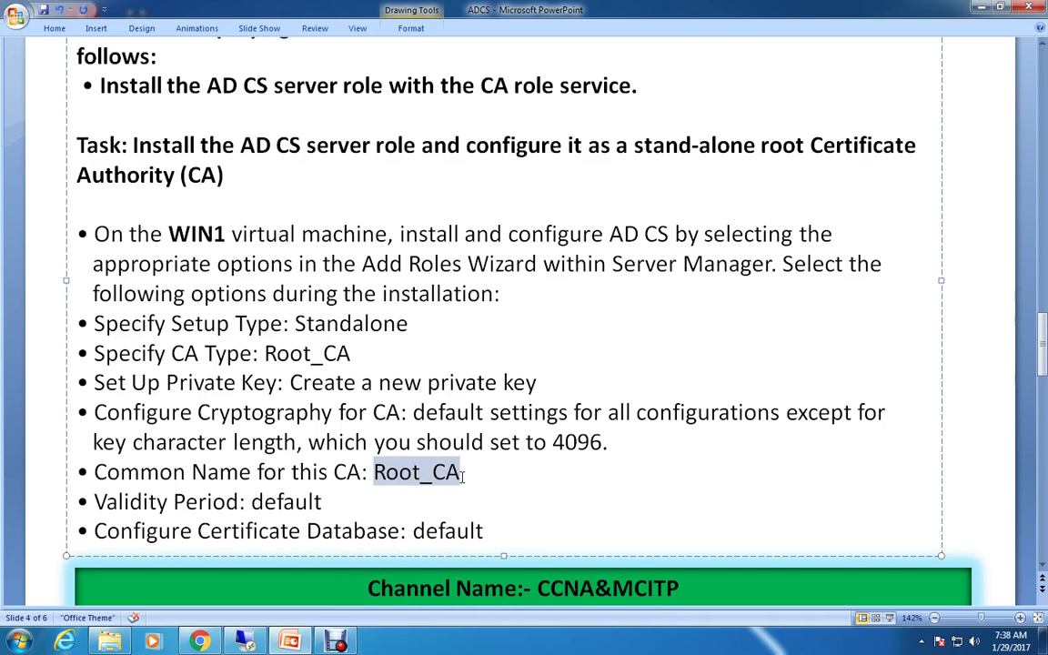
key("ctrl+v")
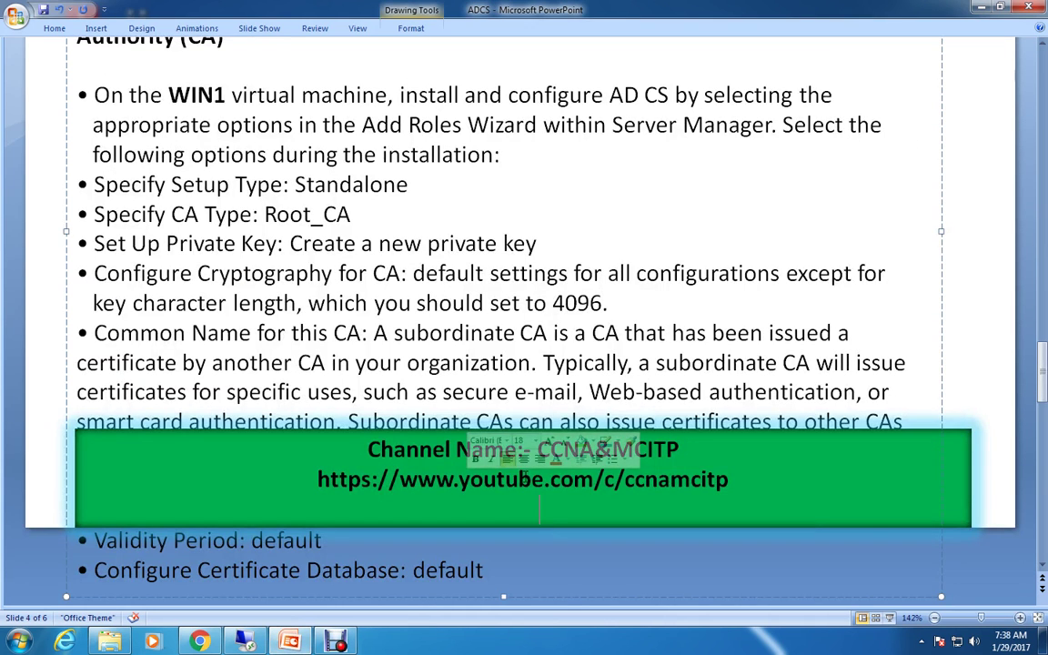
key("ctrl+z")
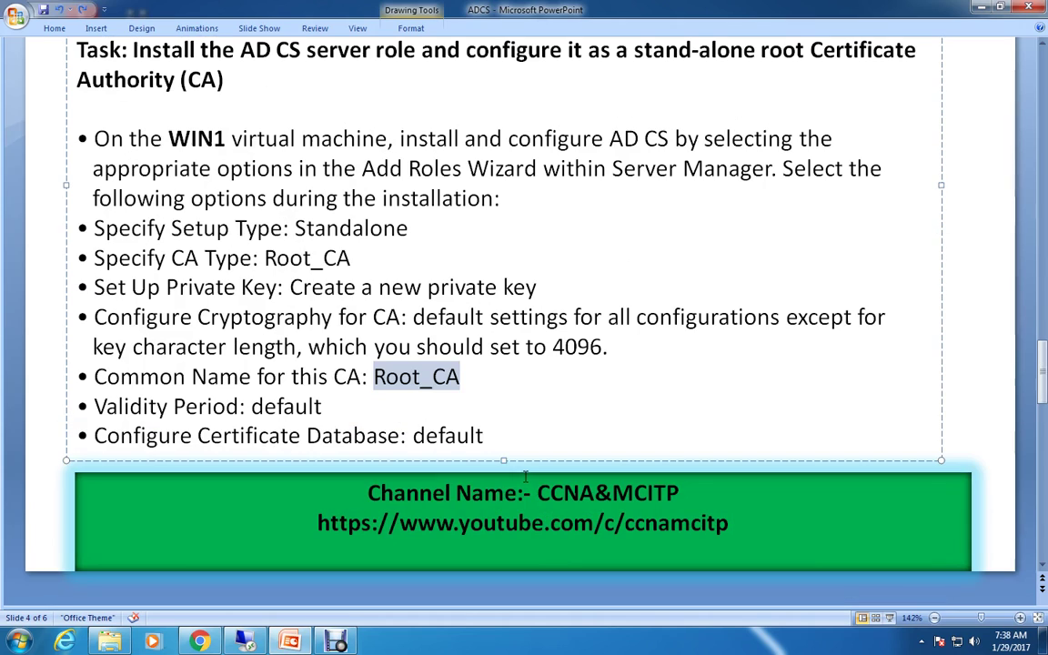
Change the CA's common name in the presentation to Root-WIN1-CA, matching the name in the configuration wizard.
left_click(434, 382)
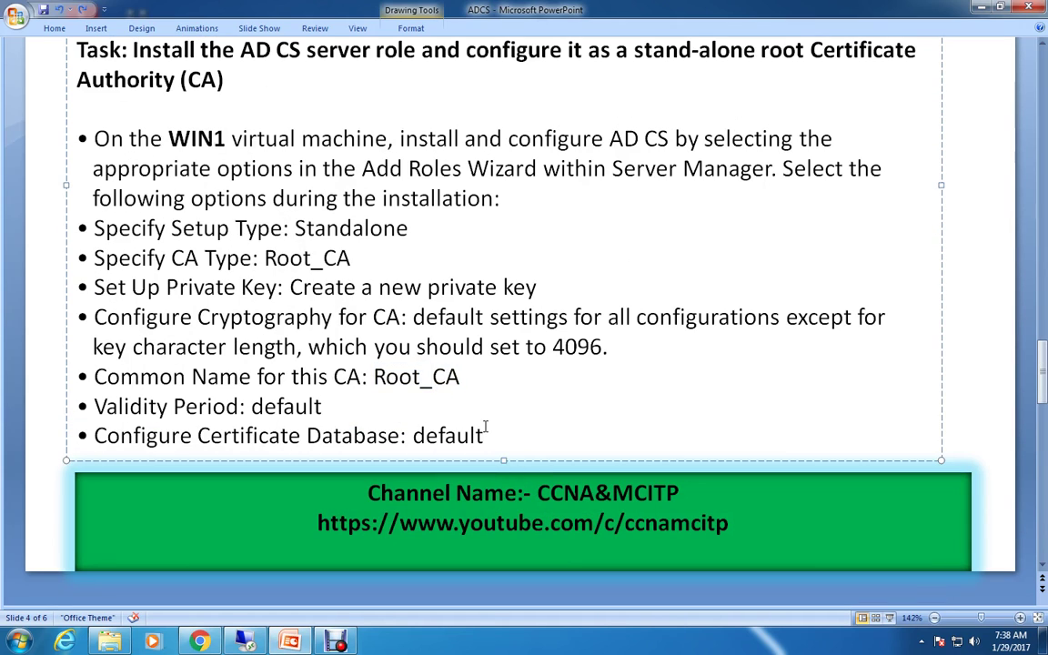
key("BackSpace")
type("-")
key("Left")
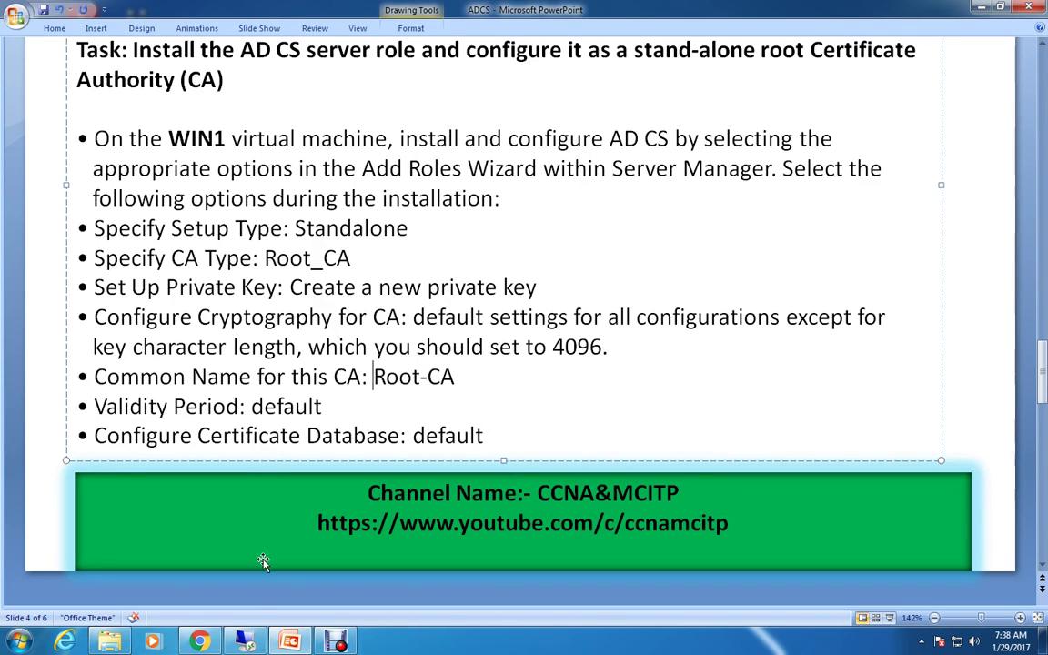
left_click(243, 642)
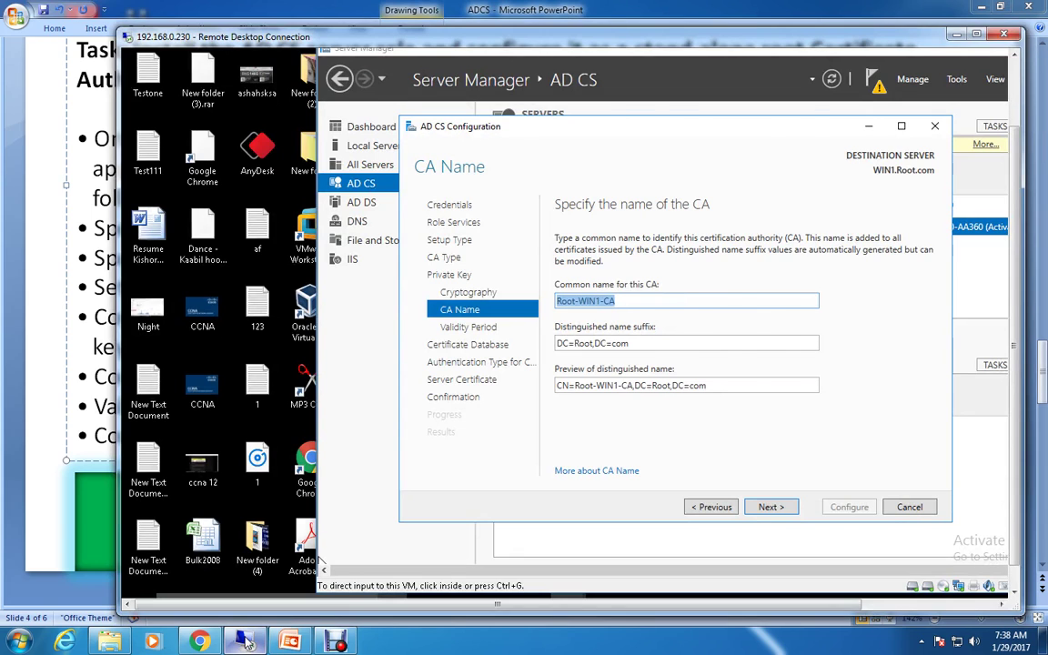
left_click(244, 641)
key("Right")
key("Right")
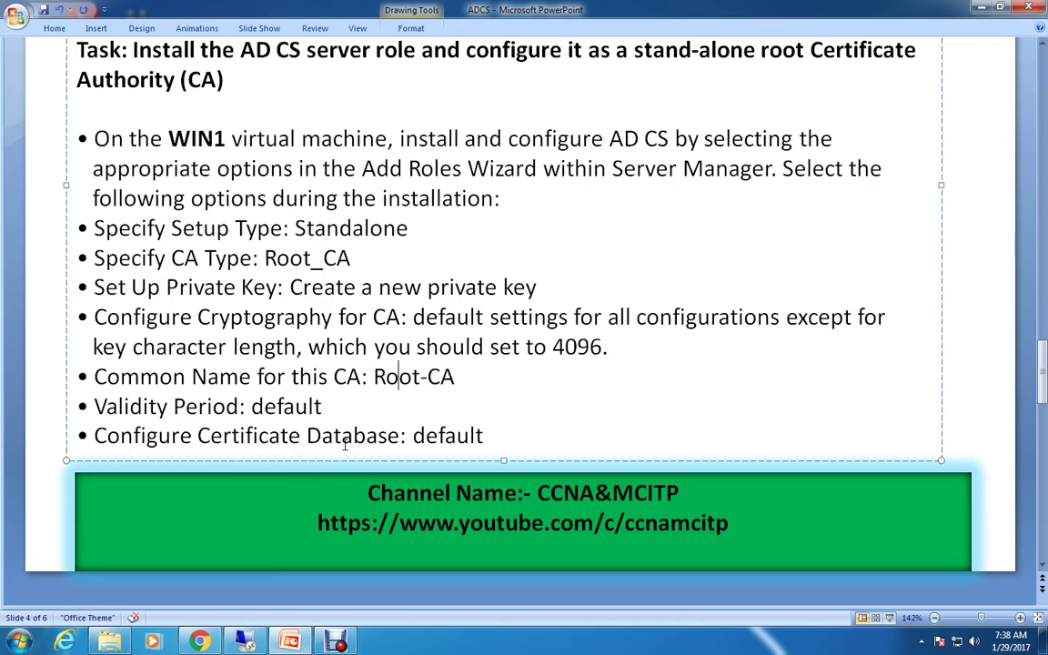
key("Right")
type("WIN1-")
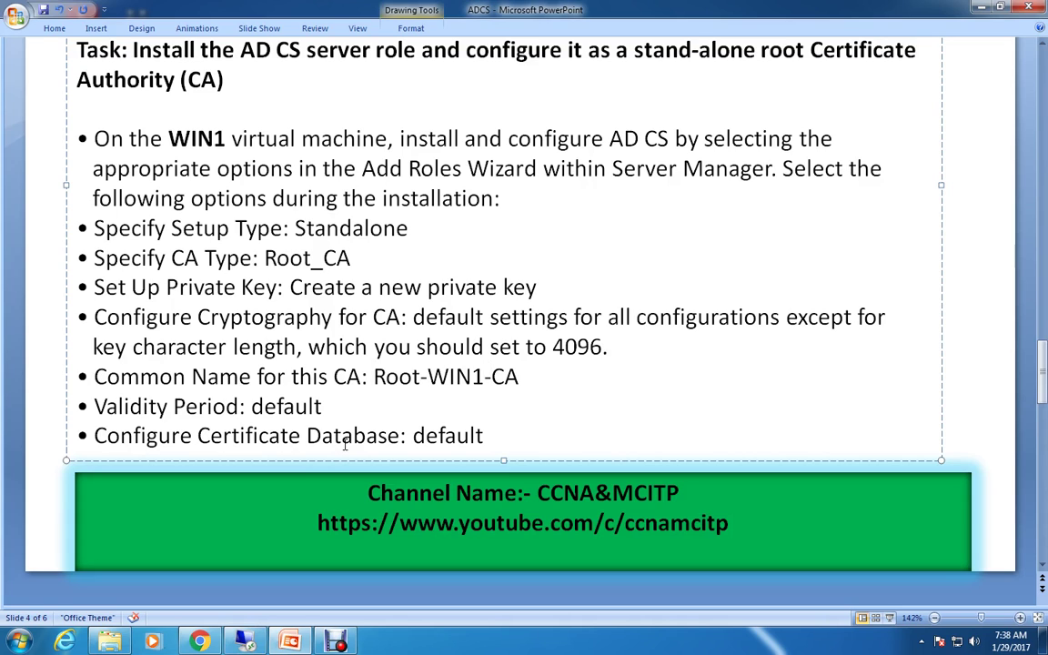
left_click(532, 387)
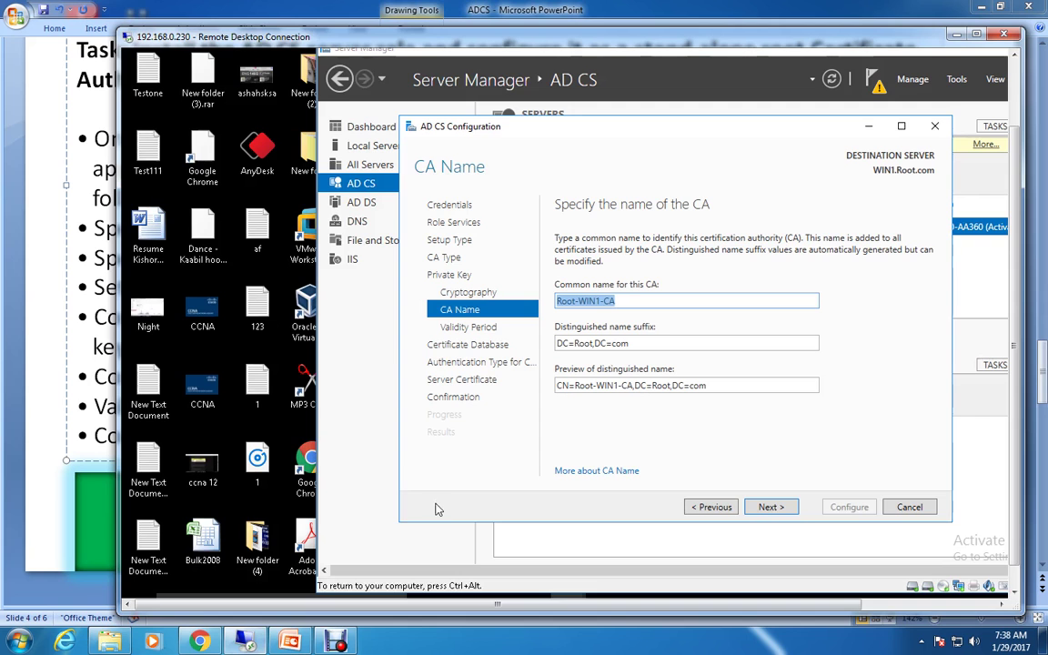
Accept the wizard's default CA name, 5-year validity period, certificate database locations and Windows integrated authentication for CEP.
left_click(243, 642)
left_click(783, 510)
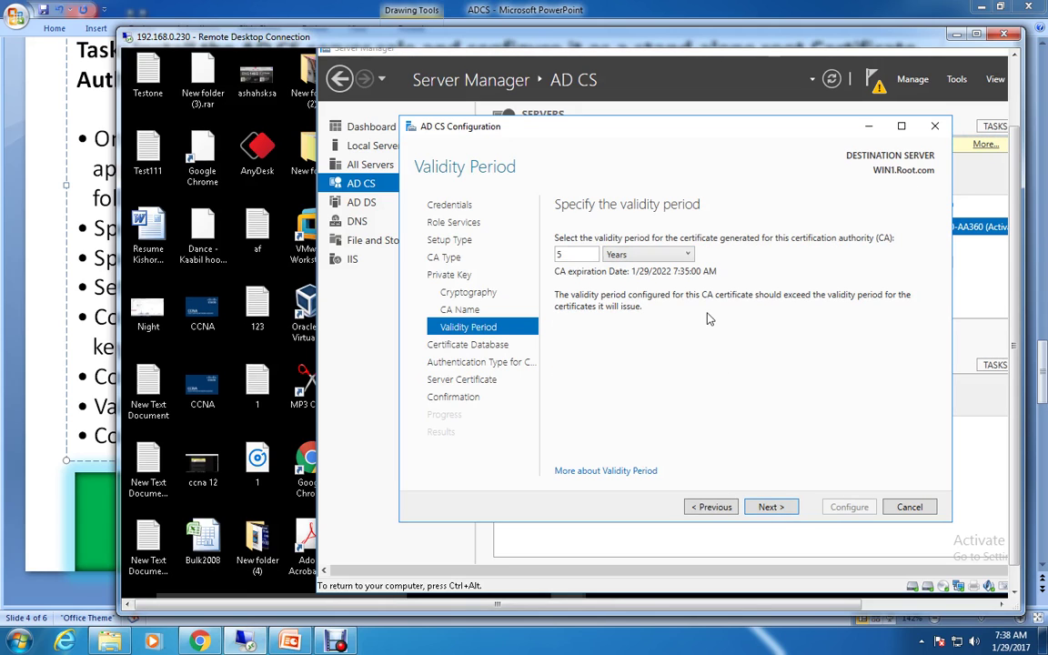
left_click(769, 507)
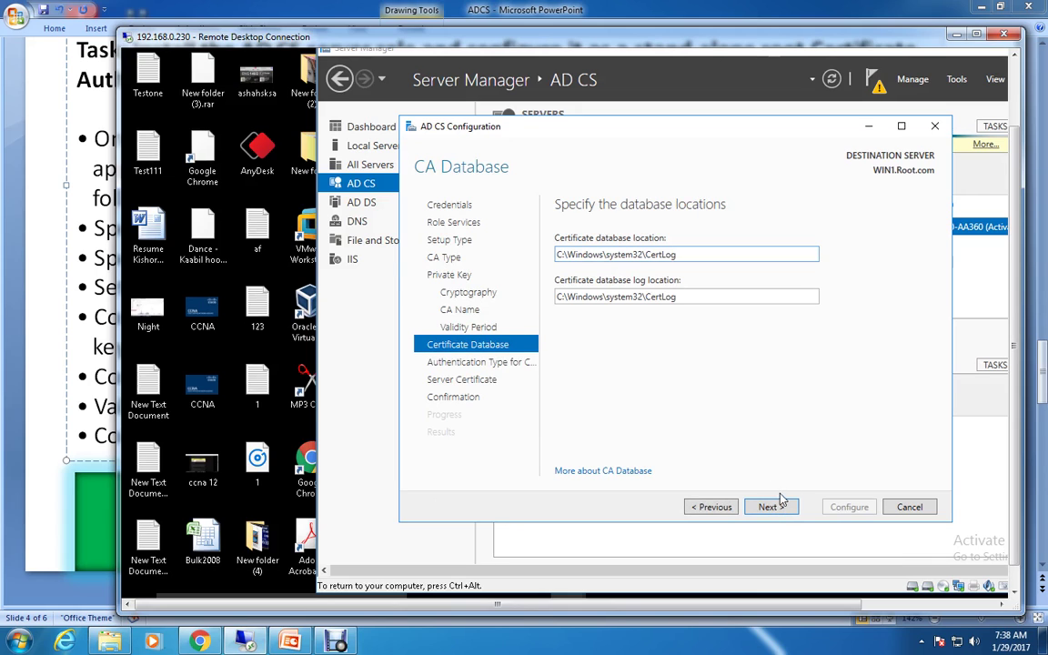
left_click(777, 508)
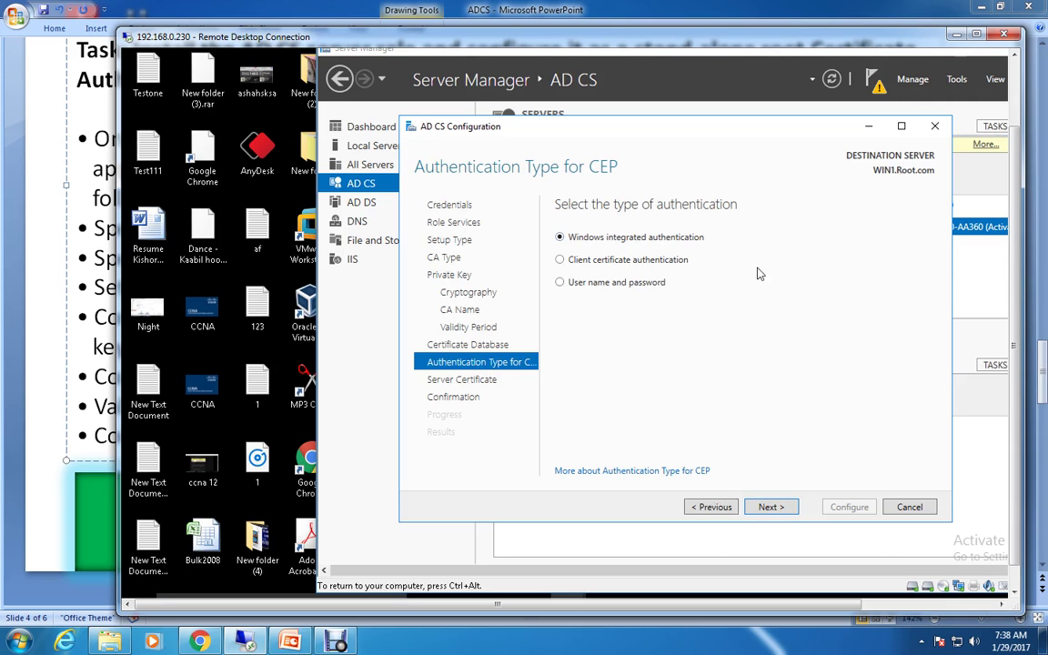
left_click(782, 508)
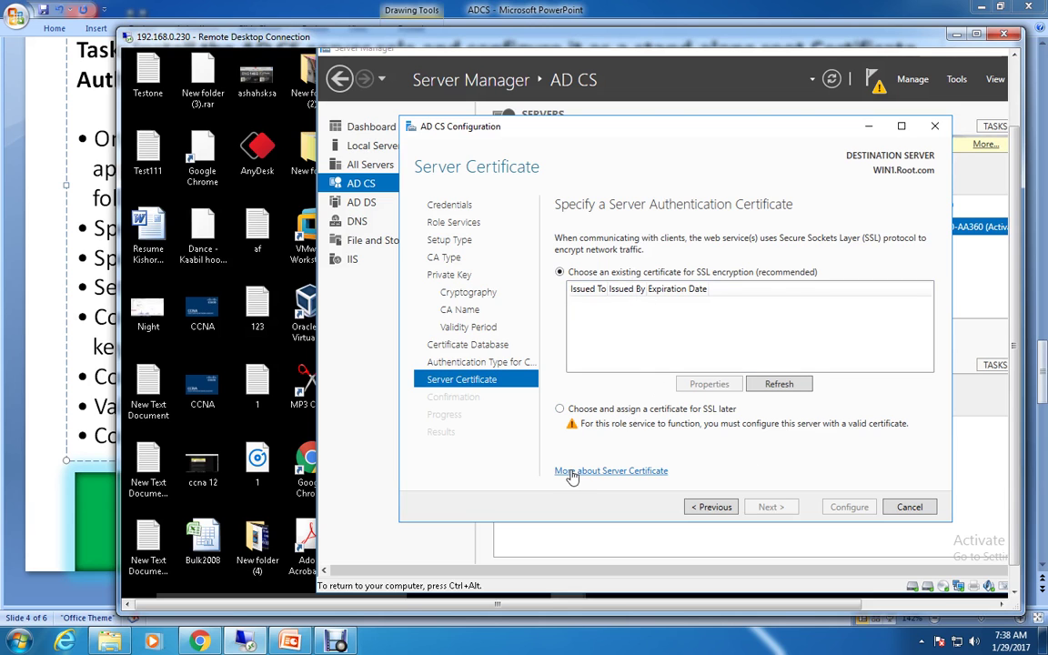
Check the presentation's next slides for server certificate instructions and return to the wizard's Server Certificate page.
left_click(289, 642)
scroll(412, 446, "down", 5)
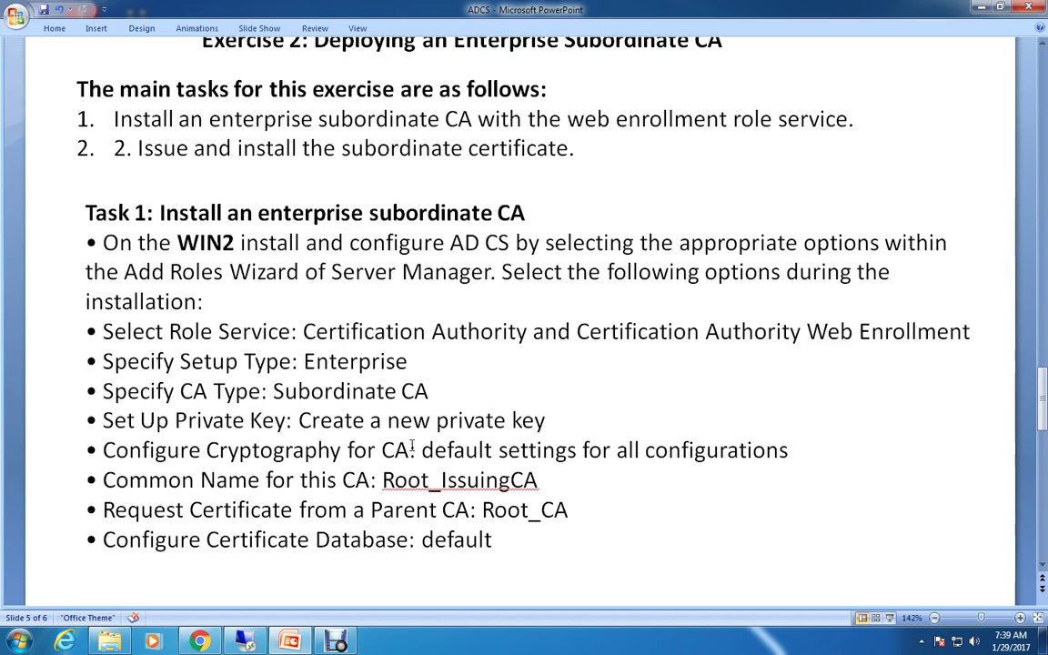
scroll(412, 445, "up", 1)
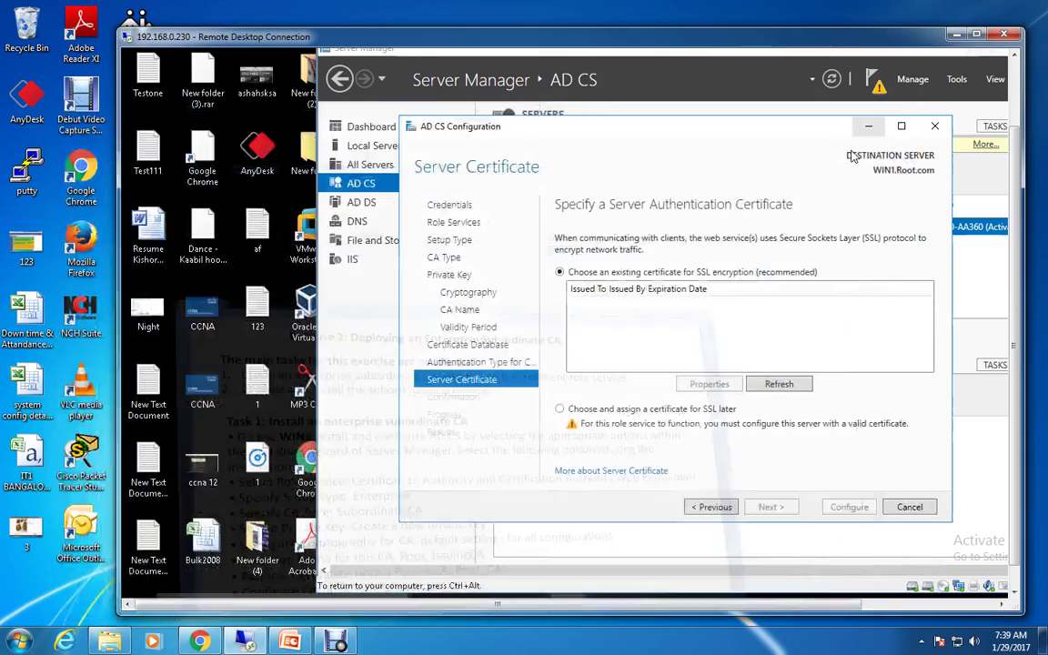
Choose to assign the SSL certificate later and start configuring the AD CS role services on WIN1.
left_click(981, 6)
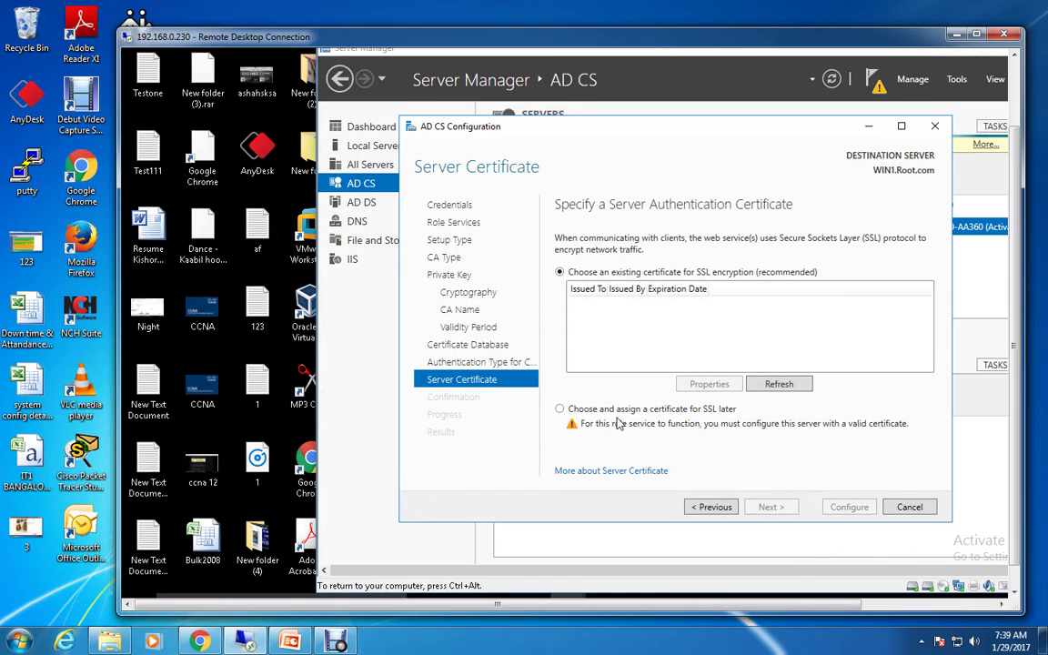
left_click(560, 411)
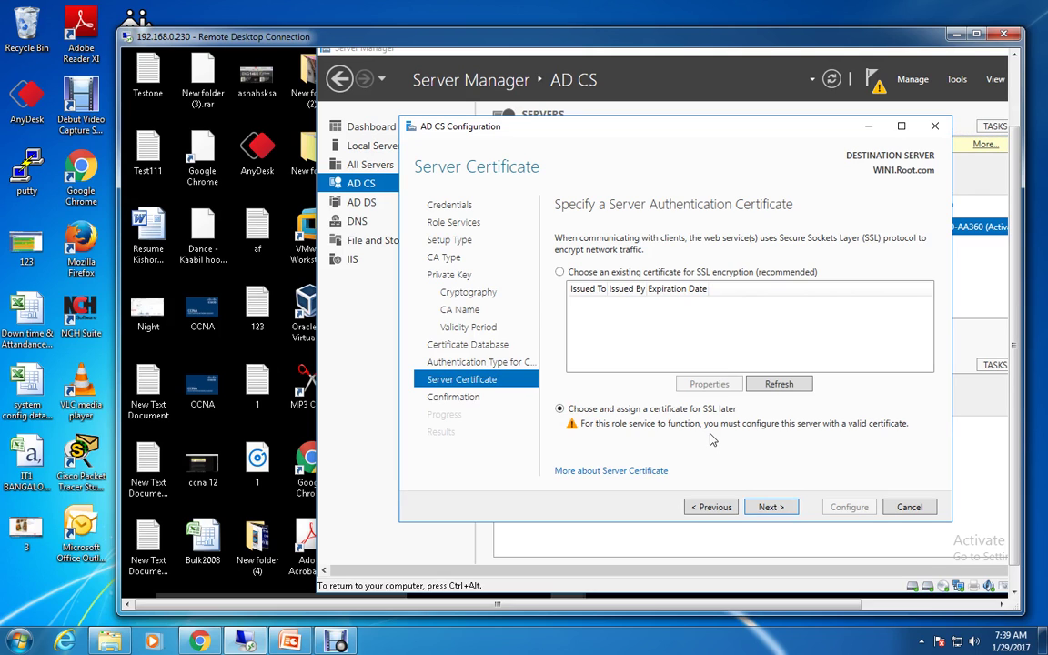
left_click(768, 507)
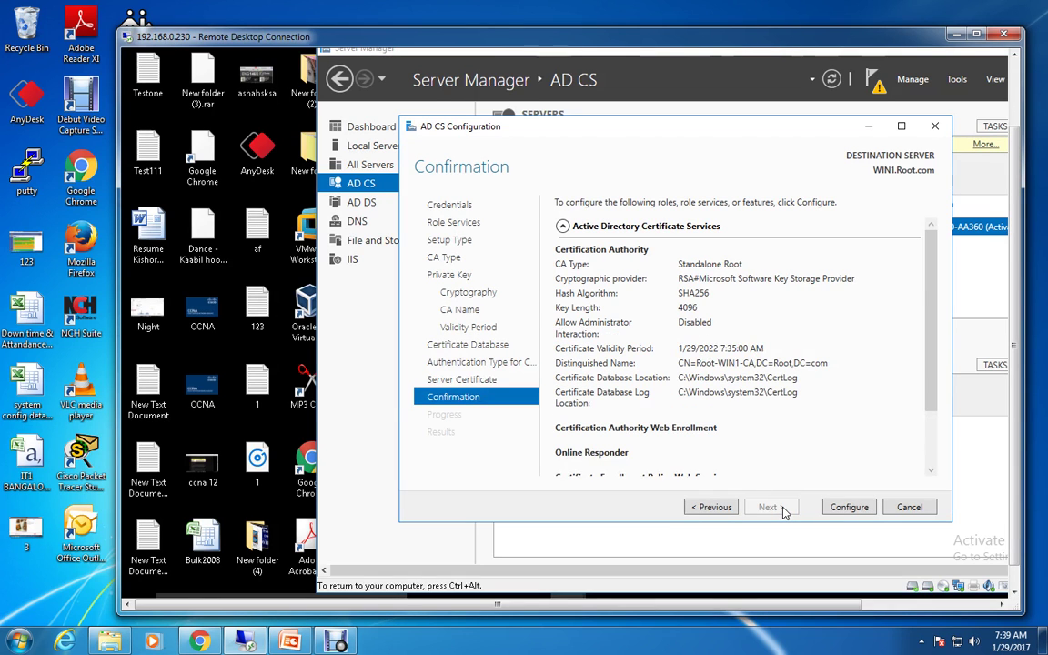
left_click(846, 509)
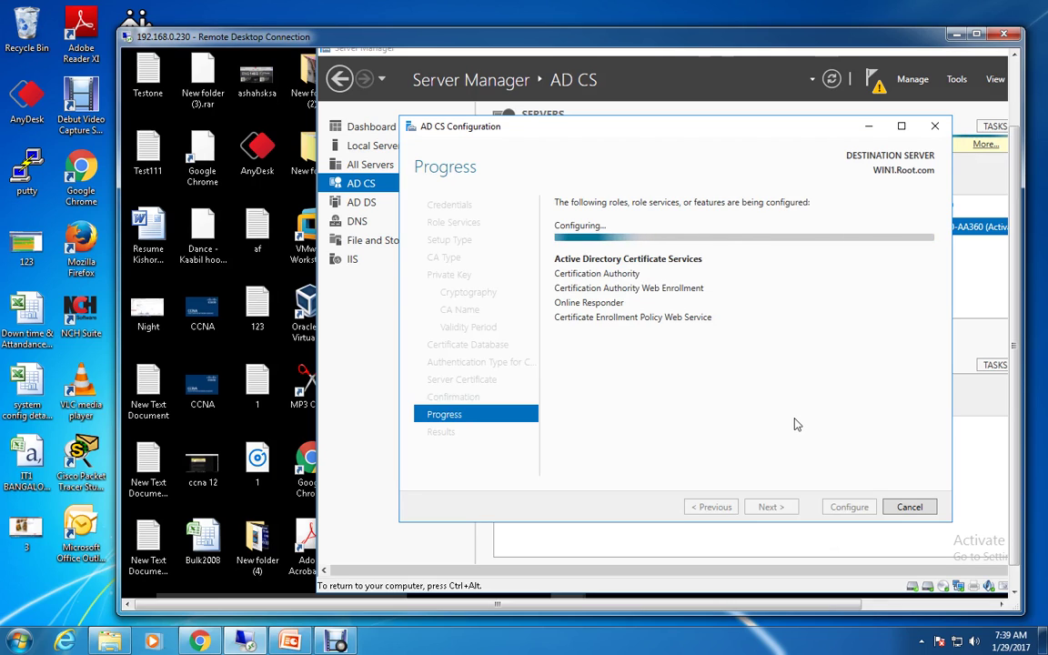
Compare the presentation's Exercise 1 standalone root CA task with the Exercise 2 enterprise subordinate CA tasks.
key("alt+Tab")
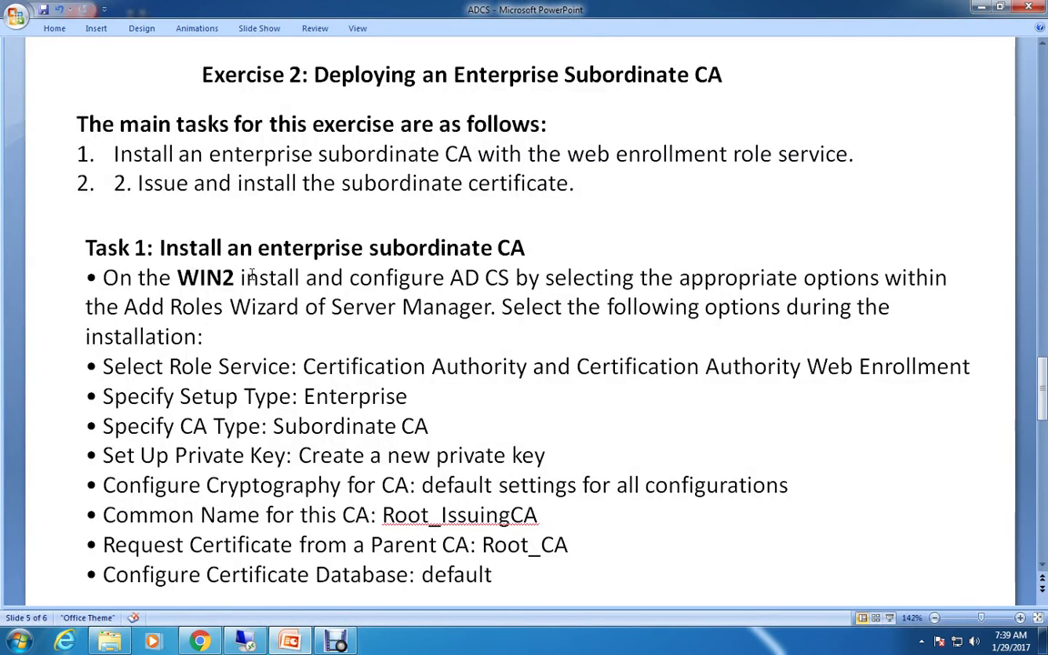
left_click_drag(171, 253, 460, 258)
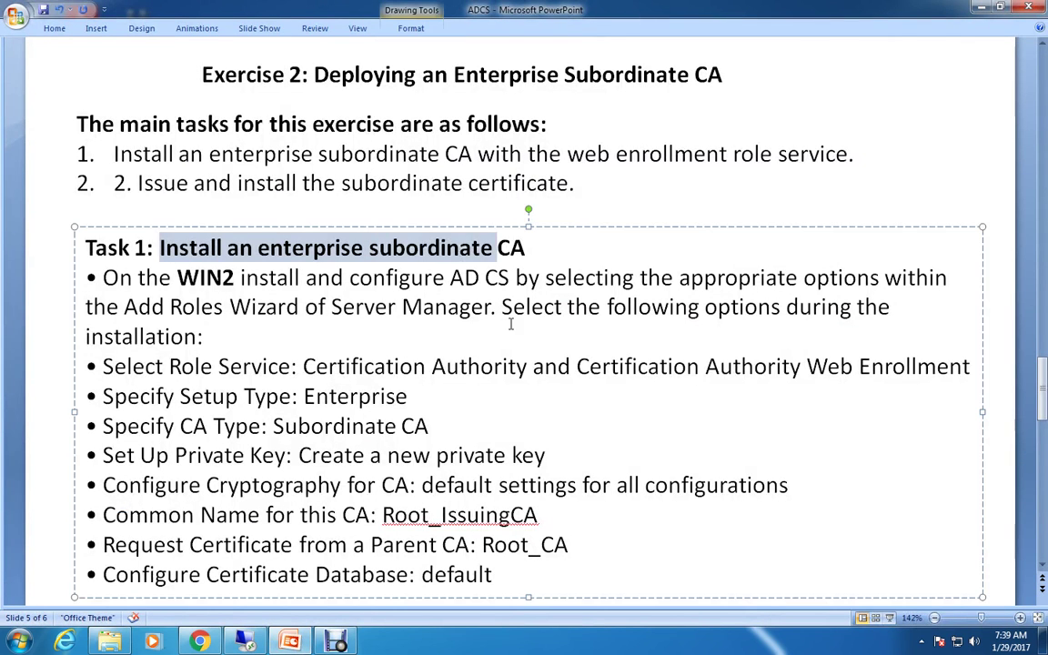
scroll(511, 324, "up", 3)
scroll(561, 353, "up", 3)
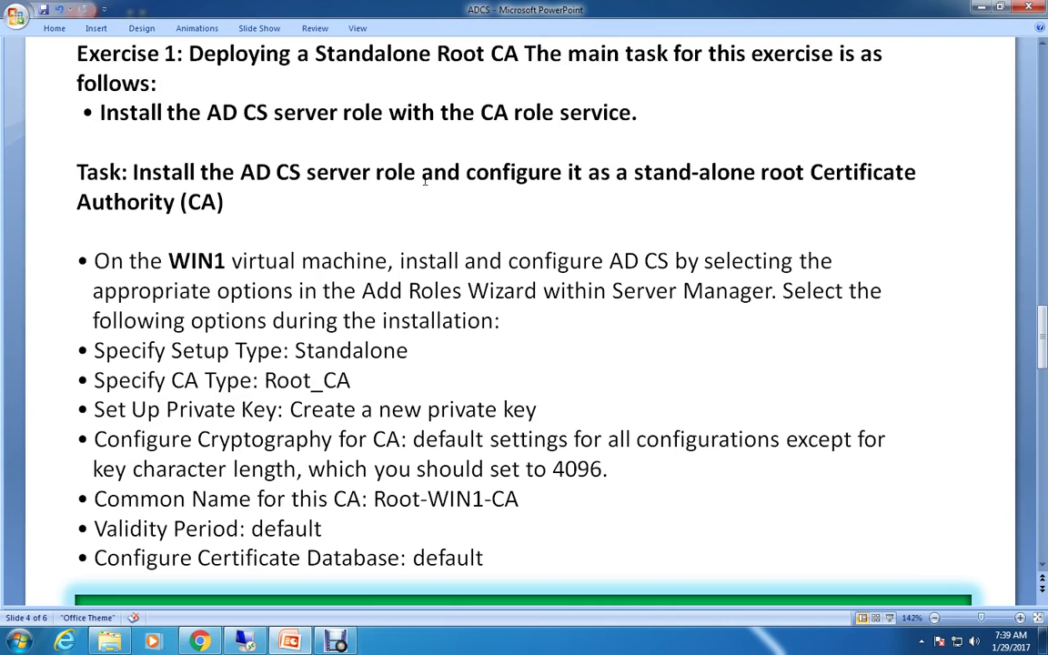
left_click_drag(634, 172, 806, 173)
scroll(680, 421, "down", 5)
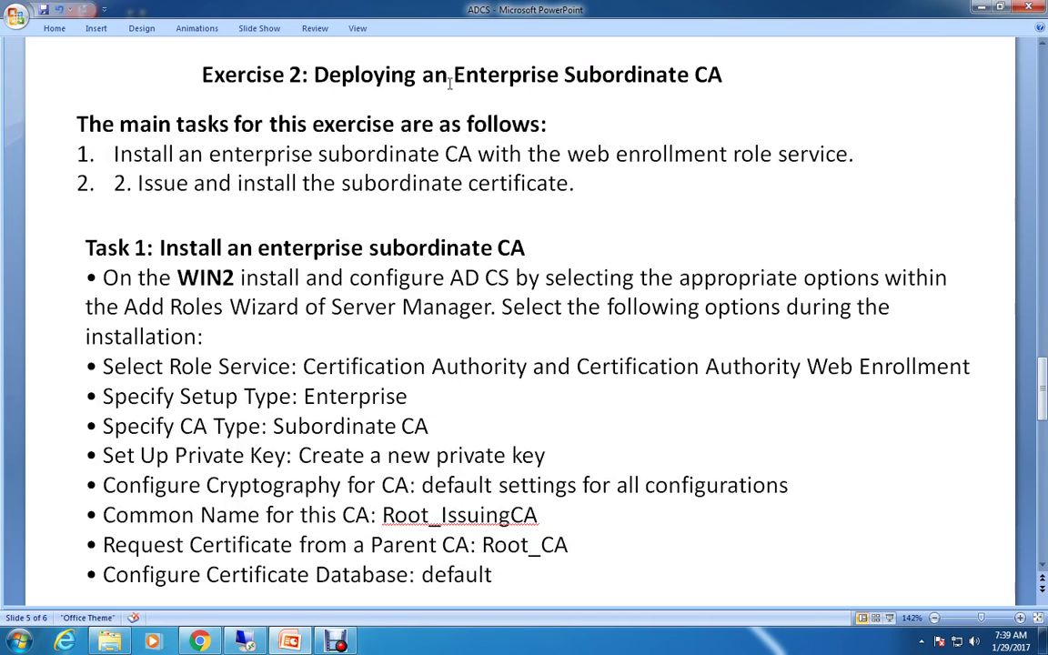
left_click_drag(455, 77, 719, 89)
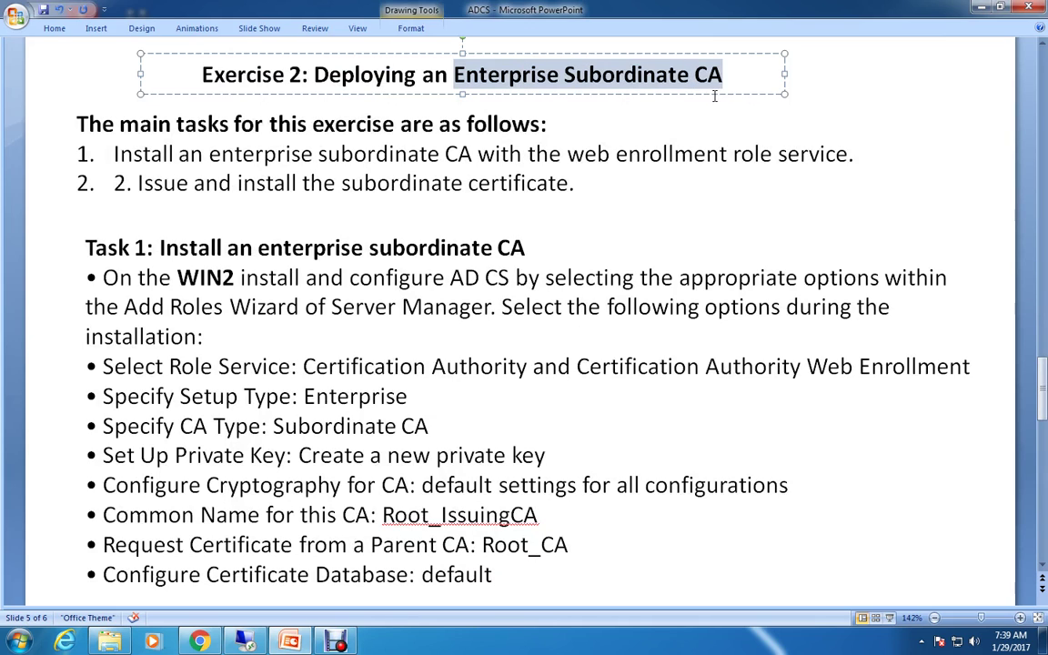
left_click(482, 148)
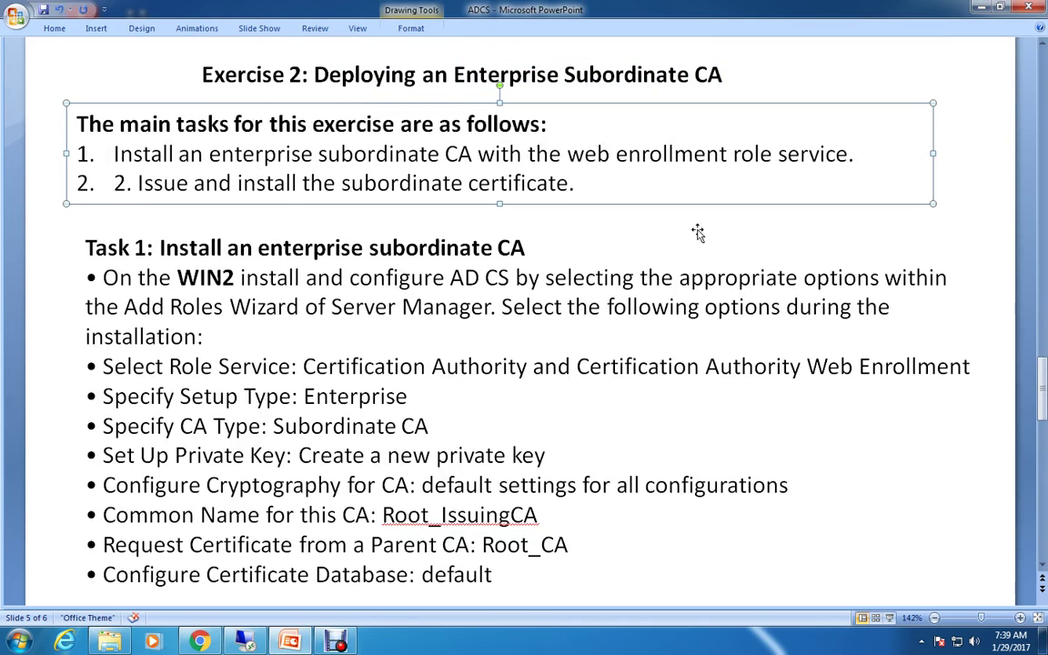
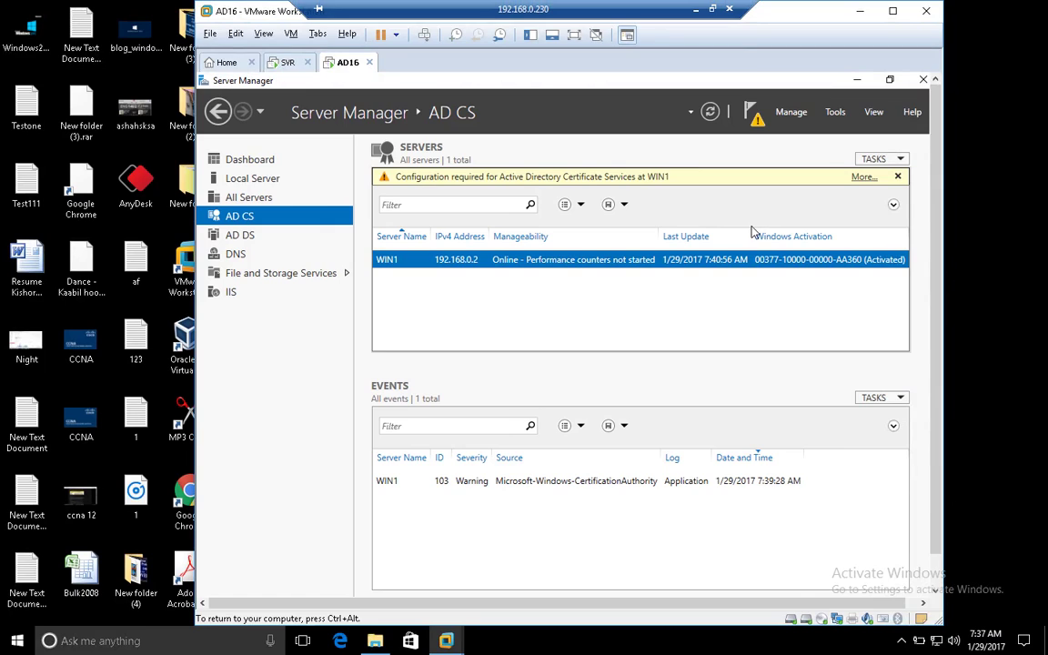
Check the Server Manager notifications on WIN1, and minimize Server Manager.
left_click(759, 117)
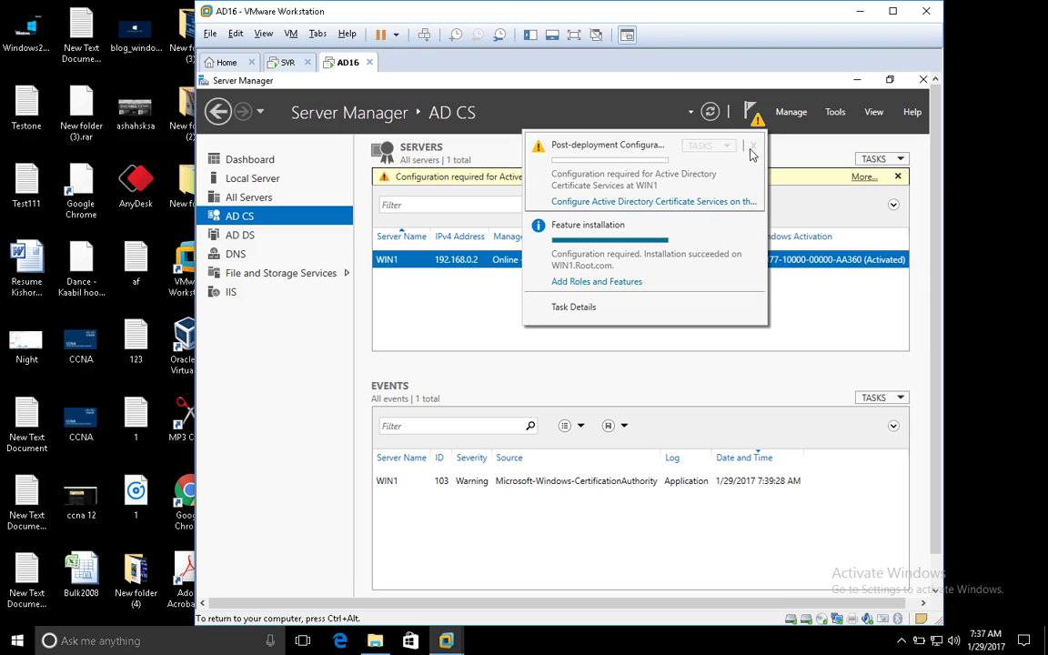
left_click(751, 111)
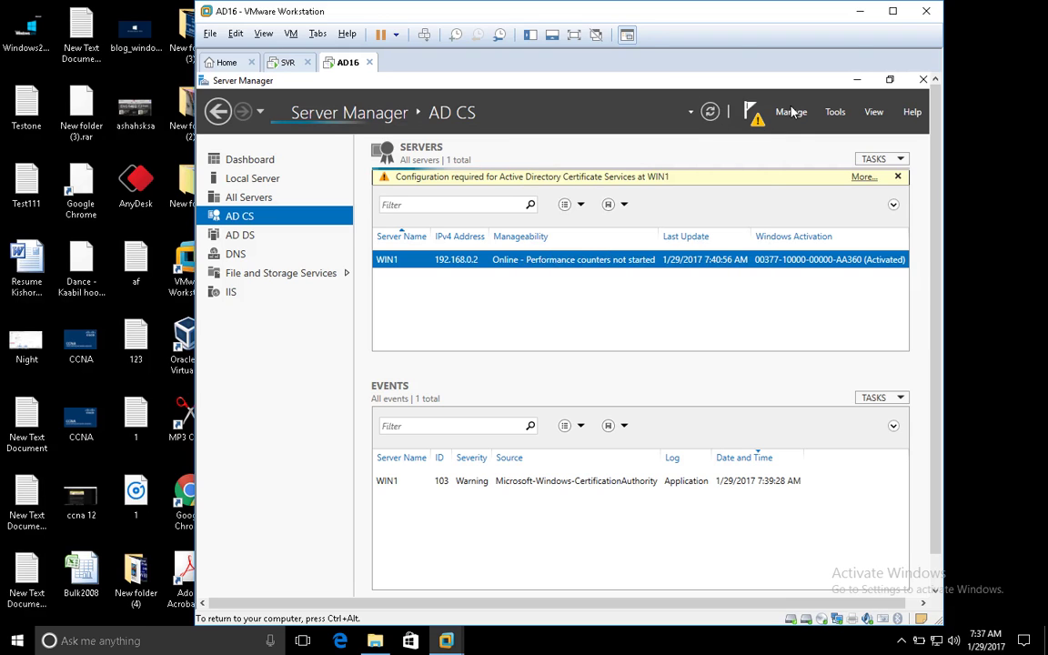
left_click(855, 81)
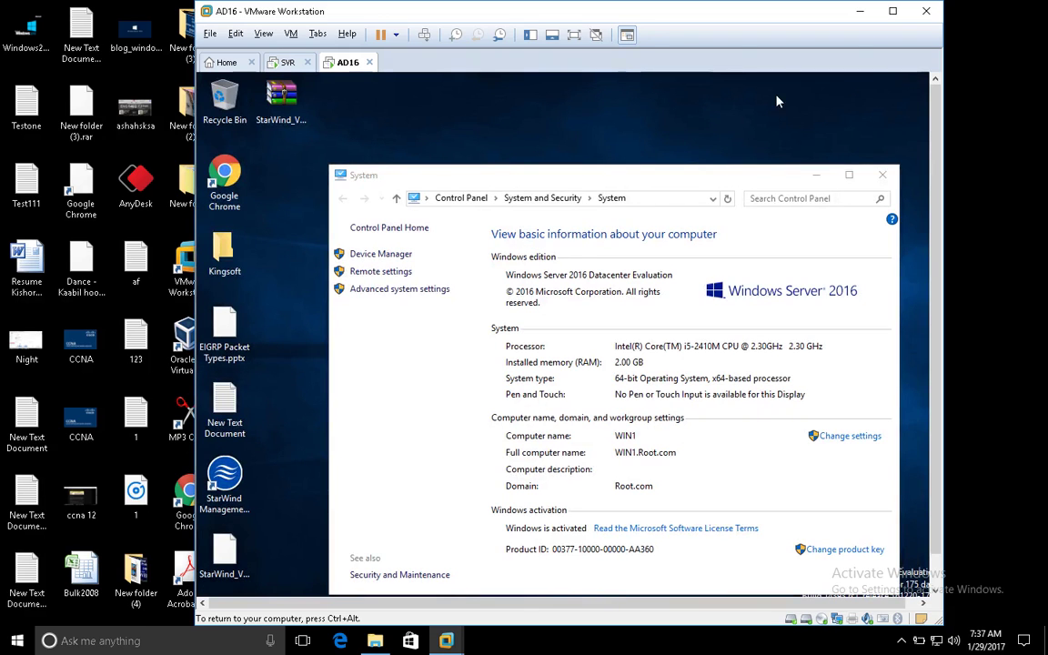
Maximize VMware Workstation, switch to the SVR virtual machine and unlock it with the administrator account's password.
left_click(893, 13)
left_click(91, 58)
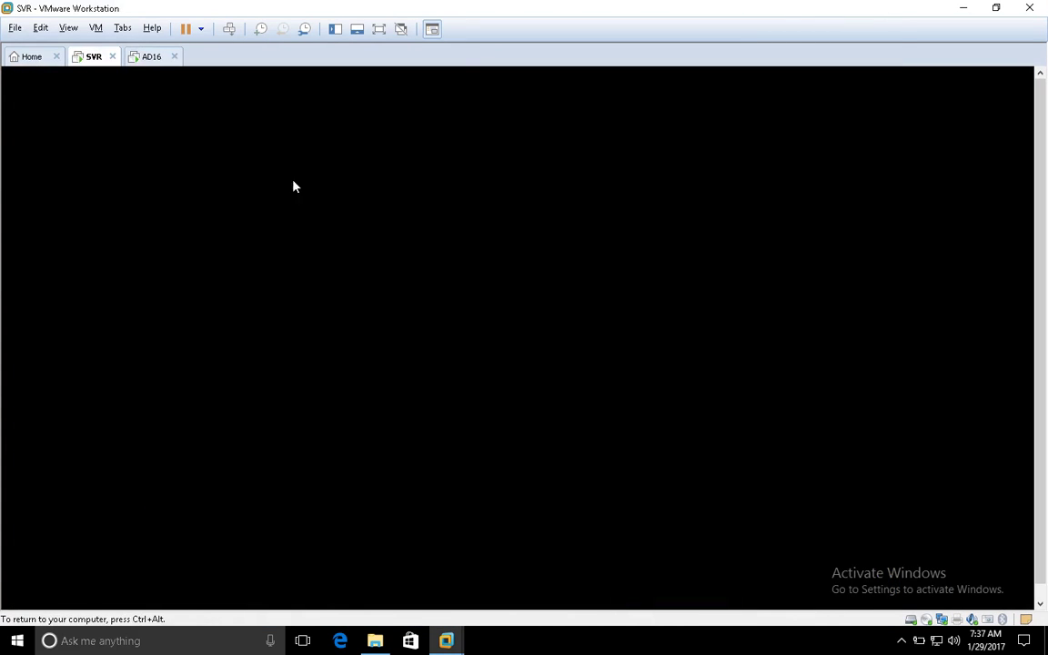
right_click(92, 65)
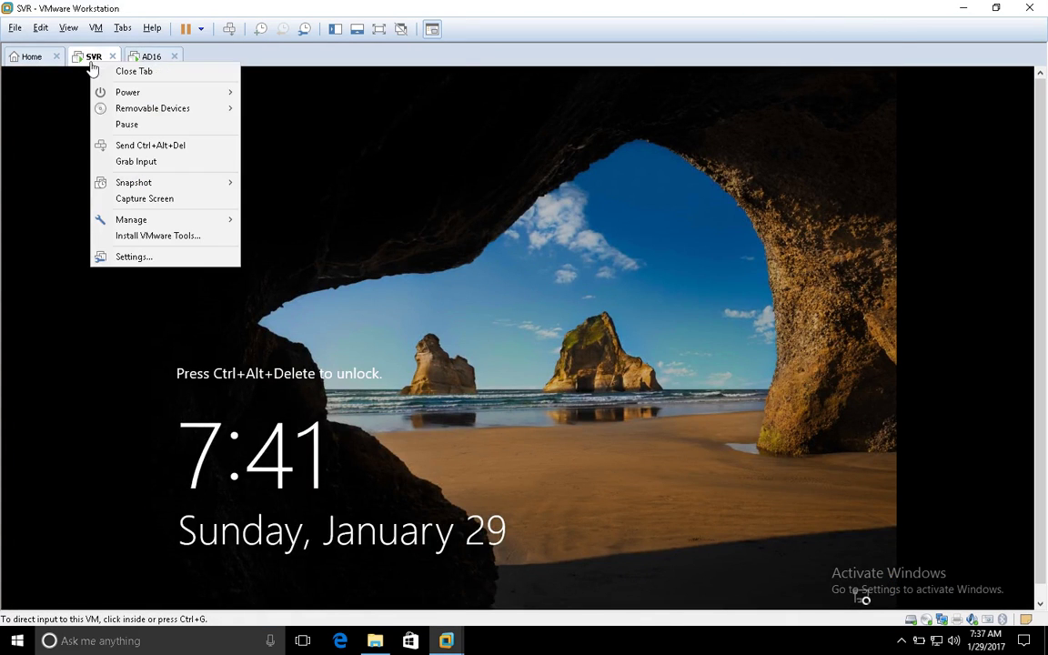
left_click(167, 150)
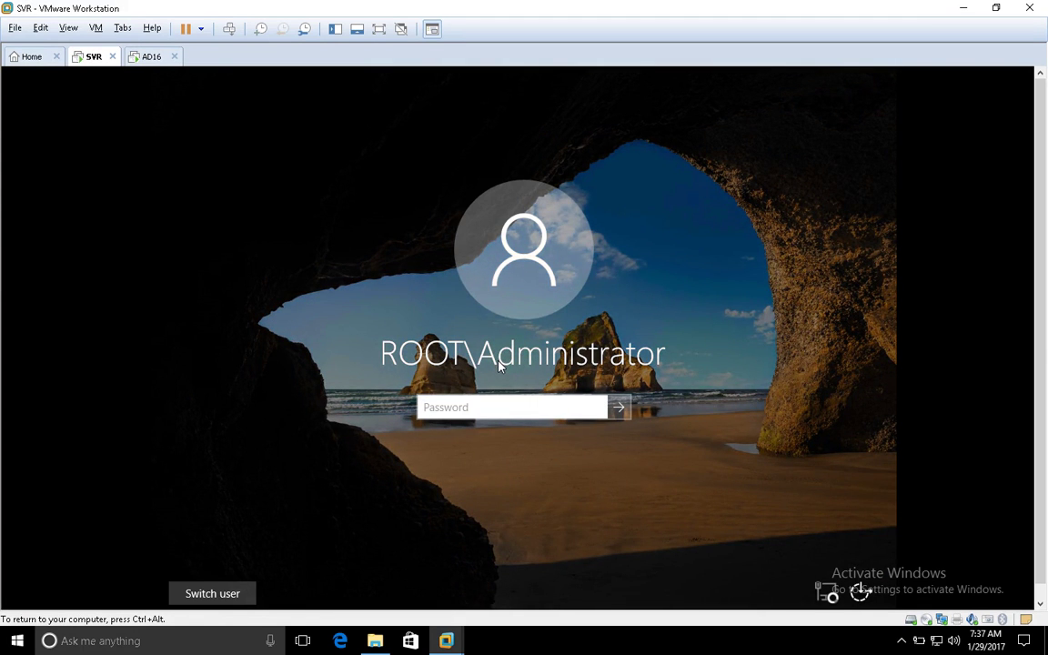
type("******")
key("Return")
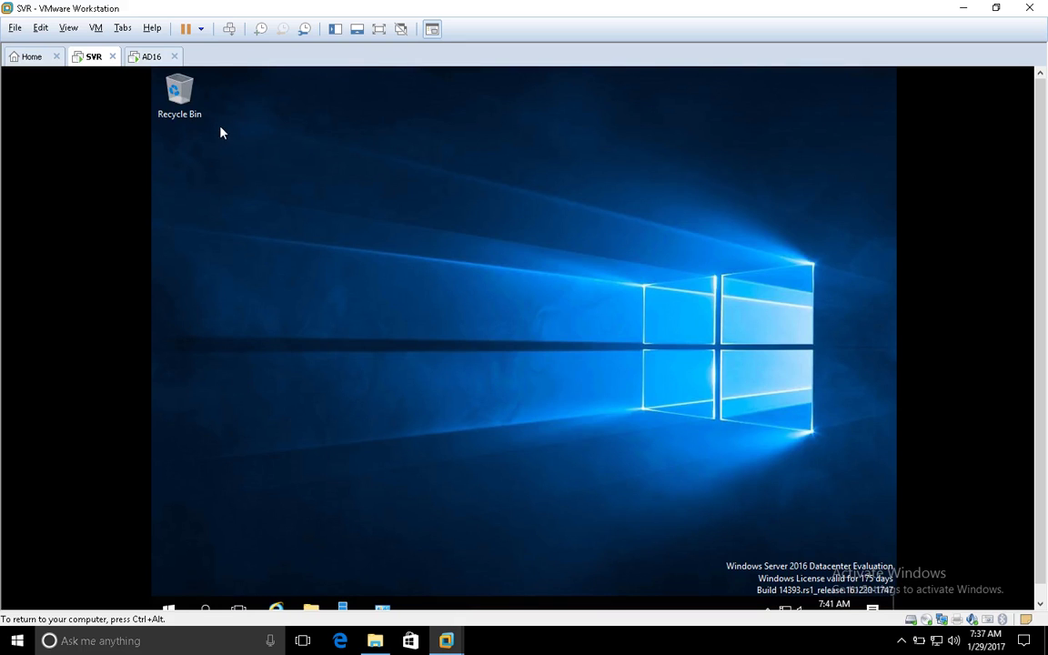
Compare the AD16 desktop briefly with SVR, and display the SVR virtual machine in full screen.
left_click(152, 56)
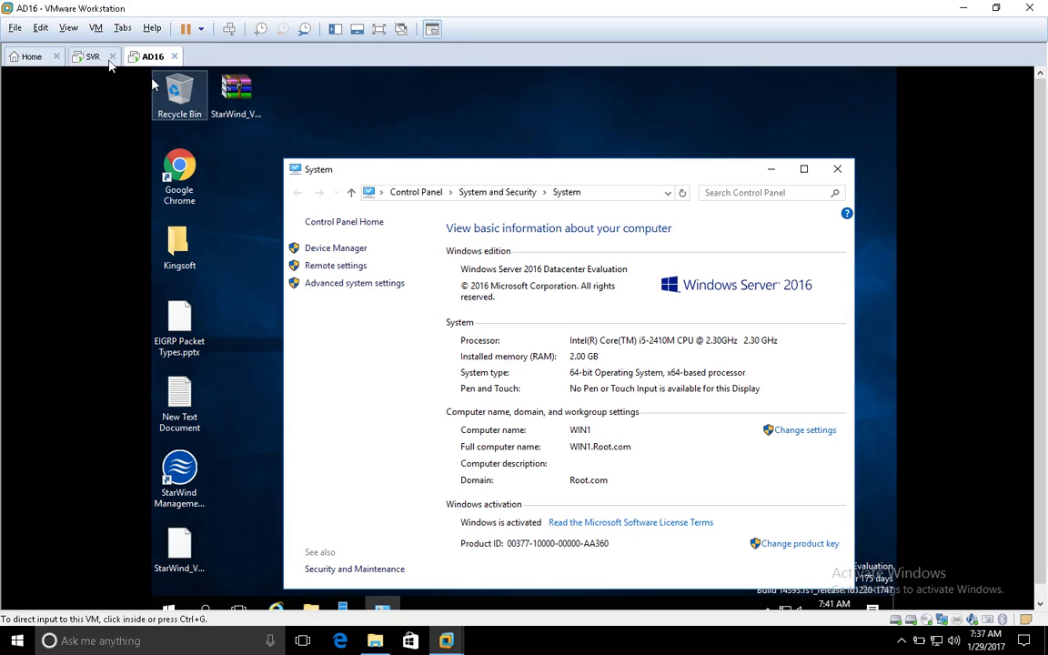
left_click(98, 58)
left_click(379, 29)
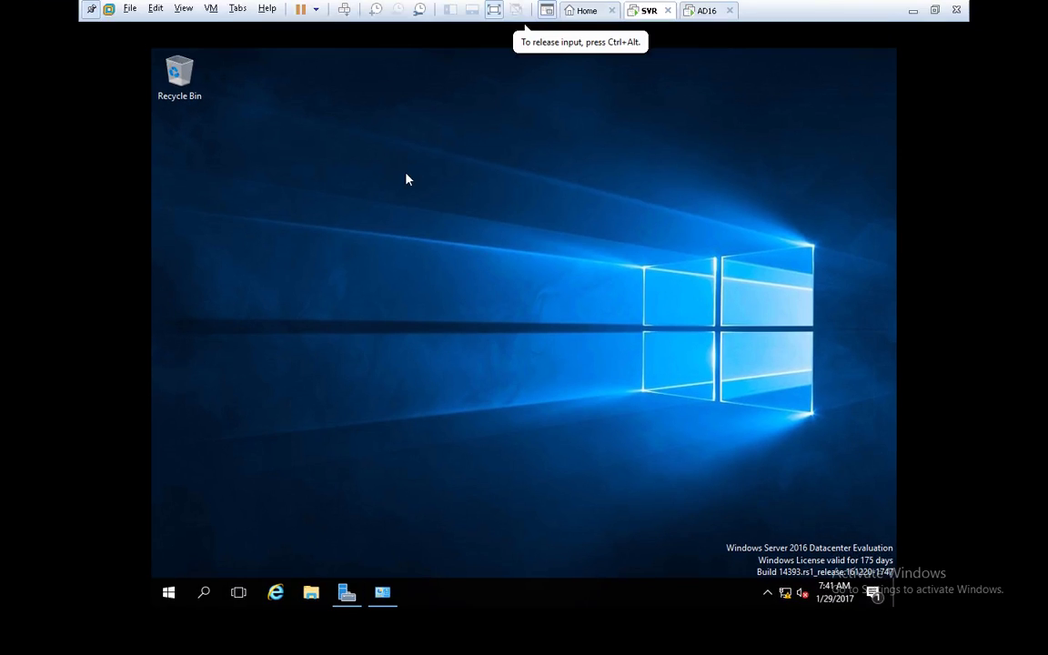
Start adding roles and features from Server Manager, using role-based installation with WIN2.Root.com as the destination server.
left_click(347, 592)
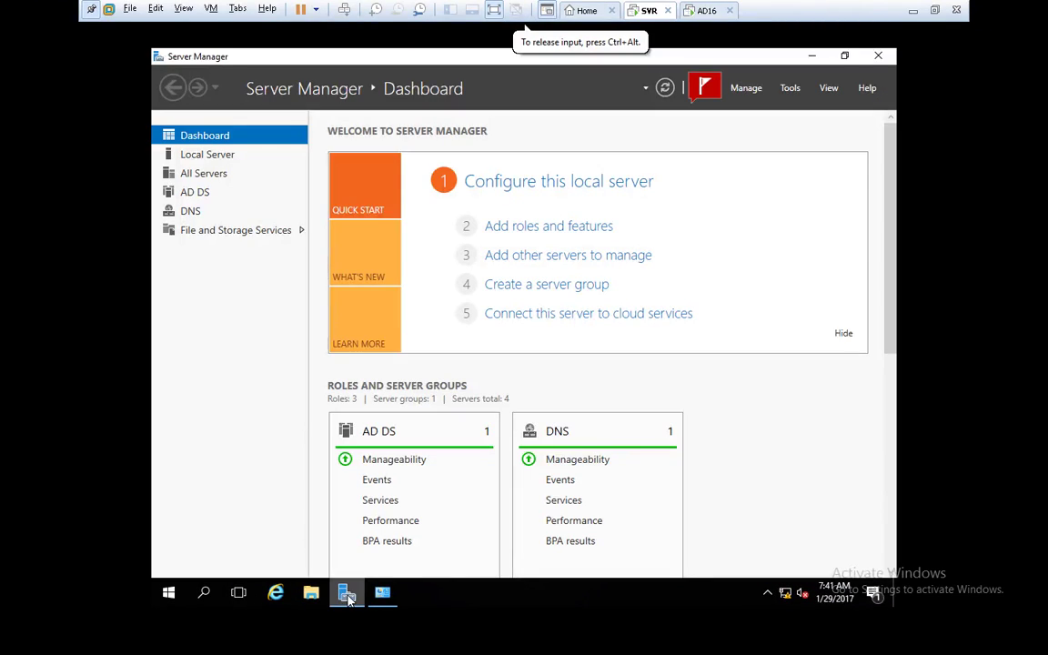
left_click(534, 227)
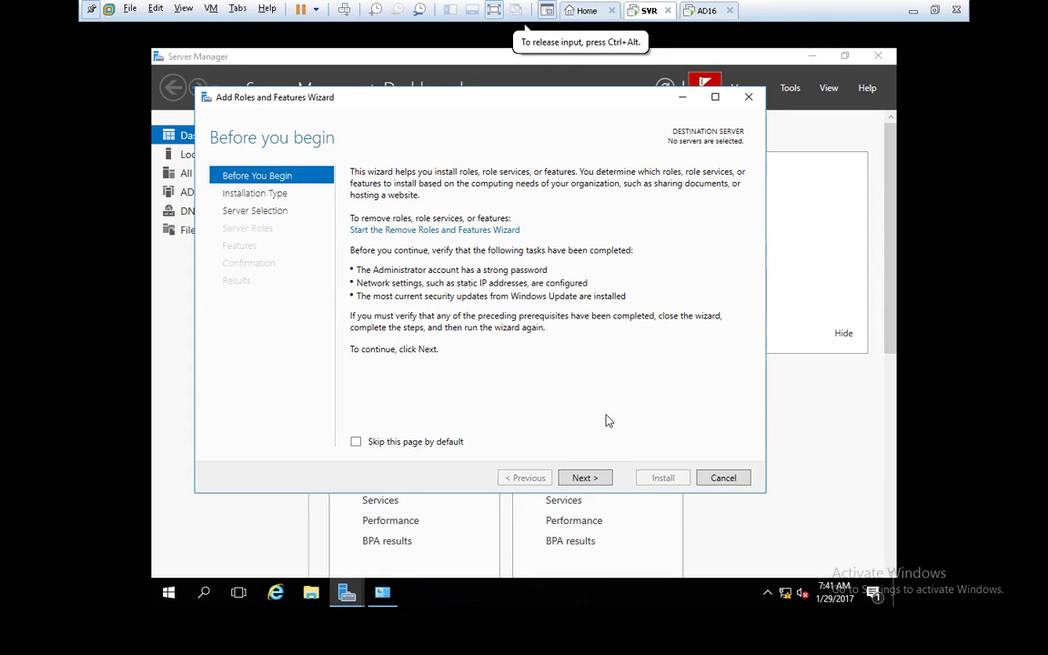
left_click(584, 478)
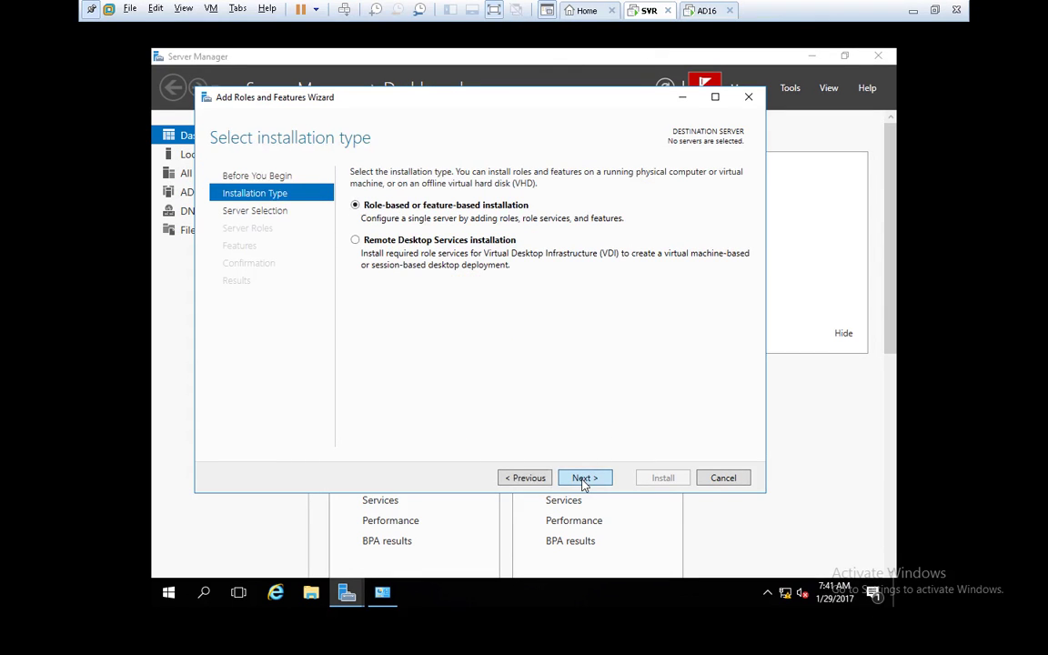
left_click(584, 478)
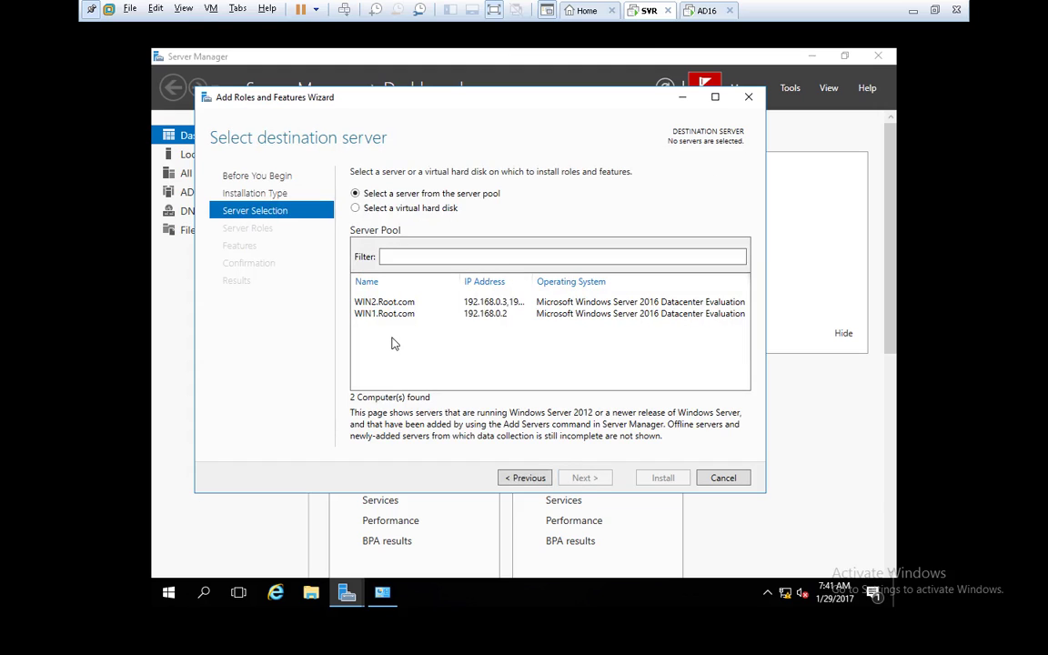
left_click(391, 303)
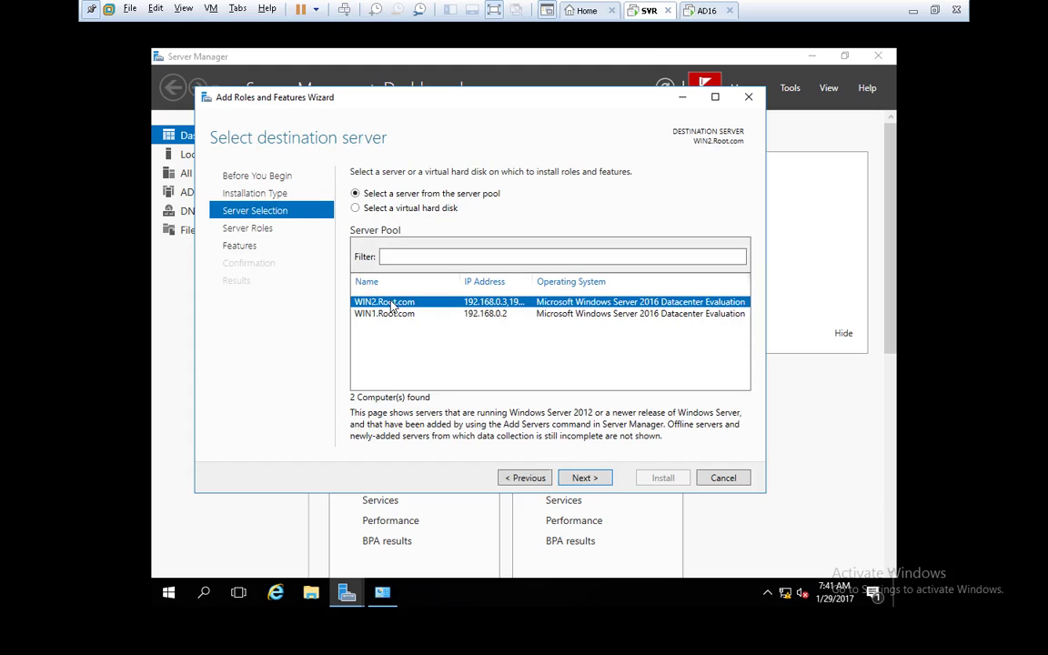
left_click(598, 477)
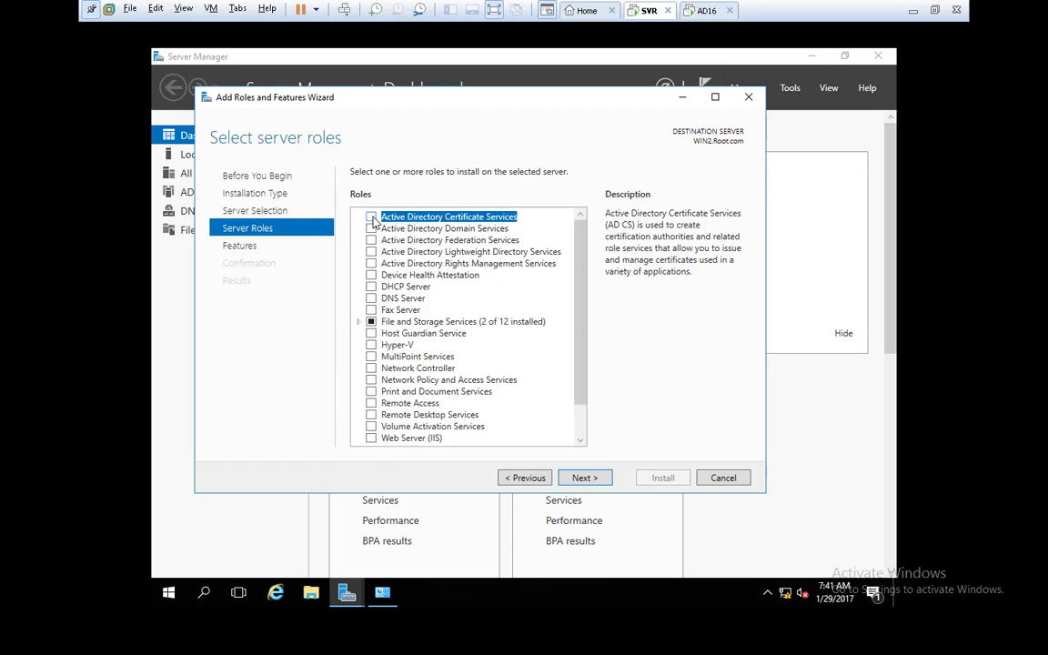
Add the Active Directory Certificate Services role with its required features, keep the default features and continue to the role services.
left_click(371, 218)
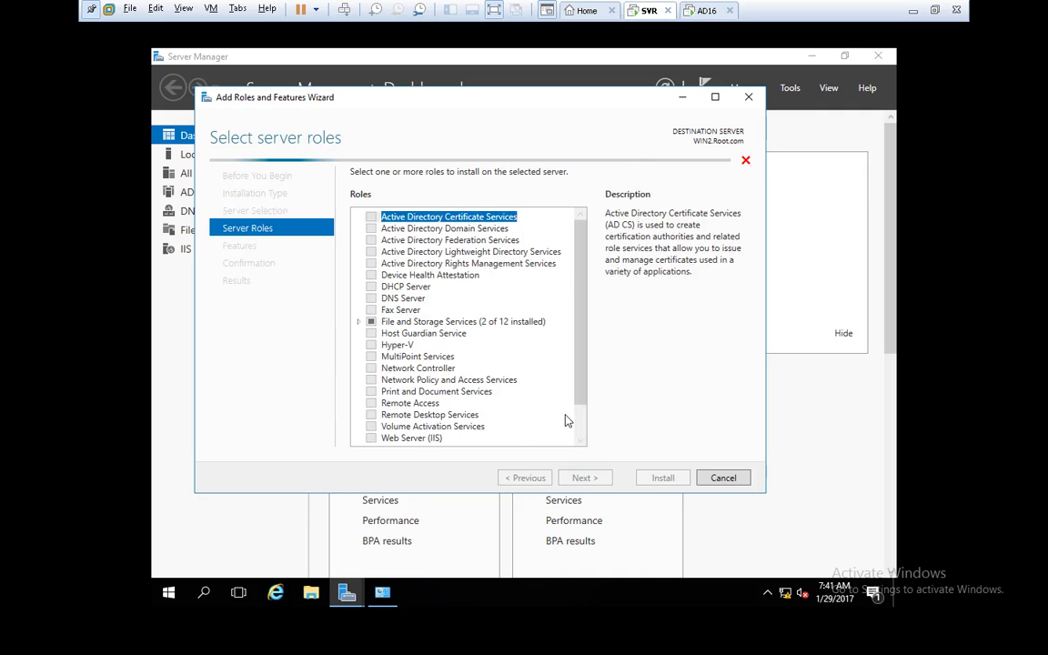
left_click(538, 422)
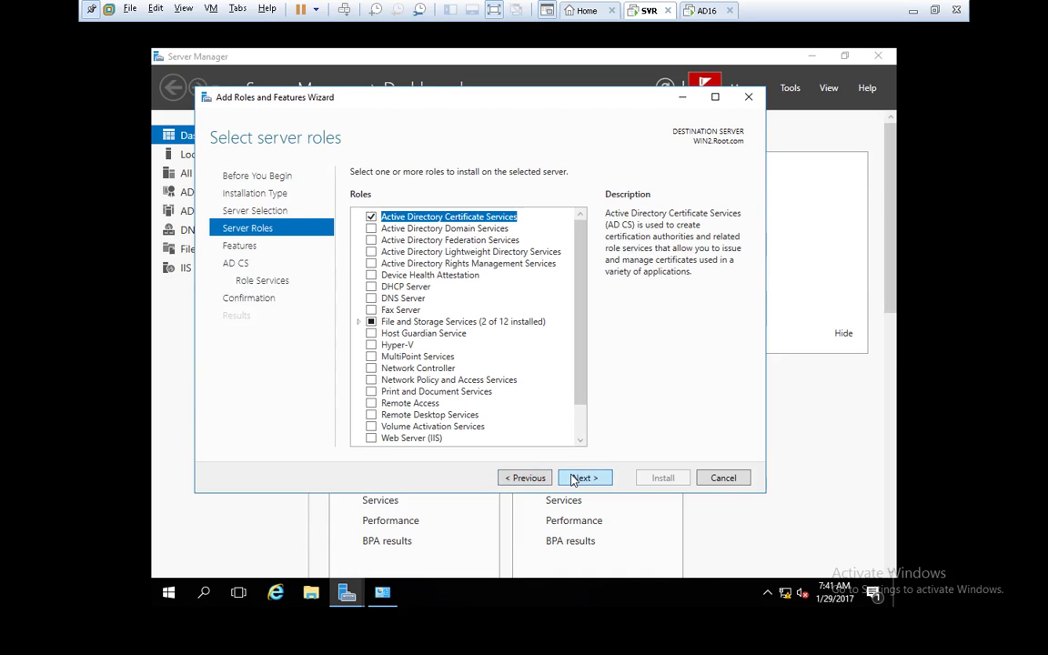
left_click(582, 477)
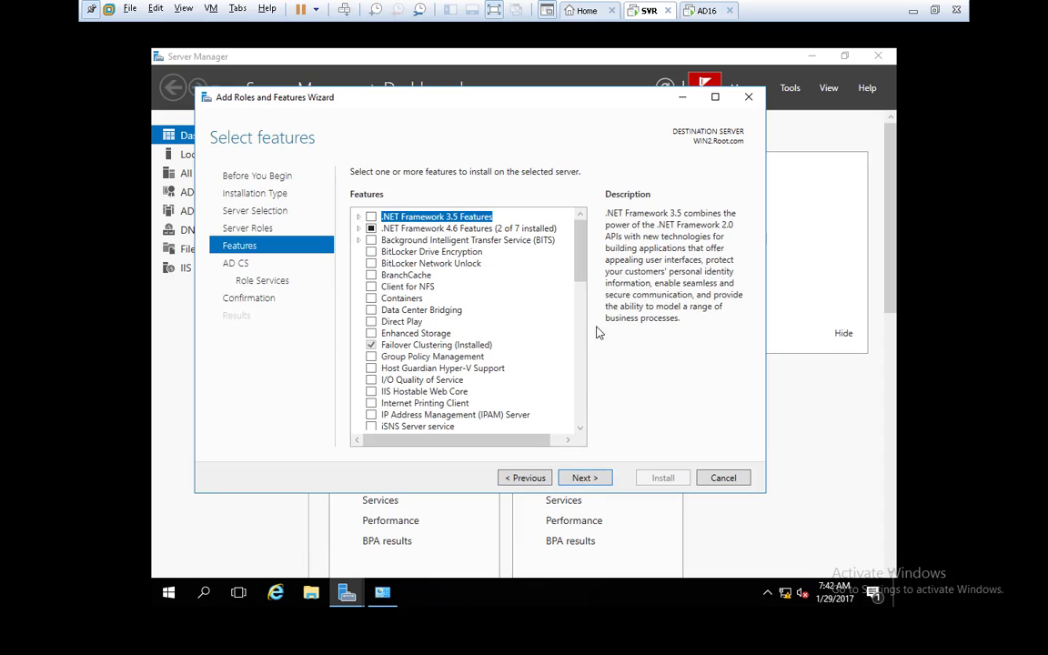
left_click_drag(583, 277, 592, 422)
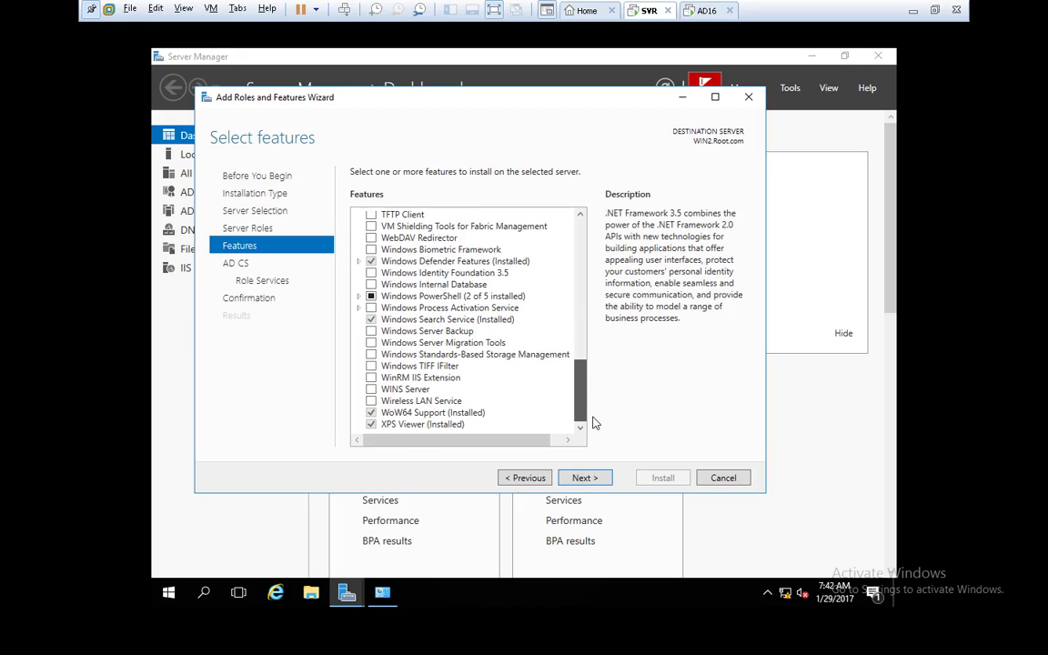
key("Home")
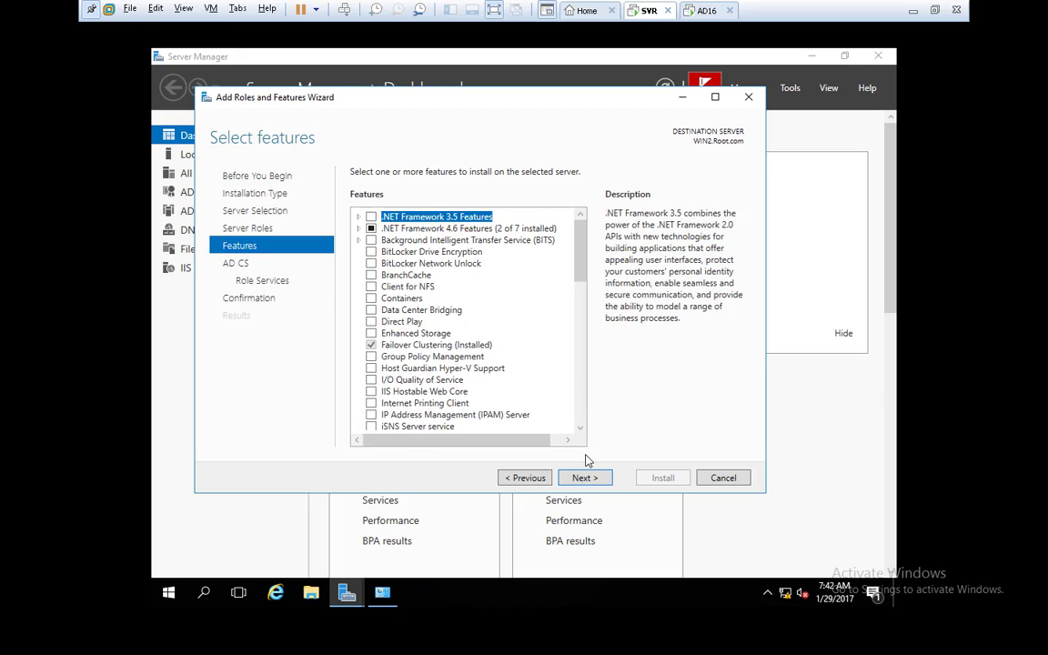
left_click(585, 479)
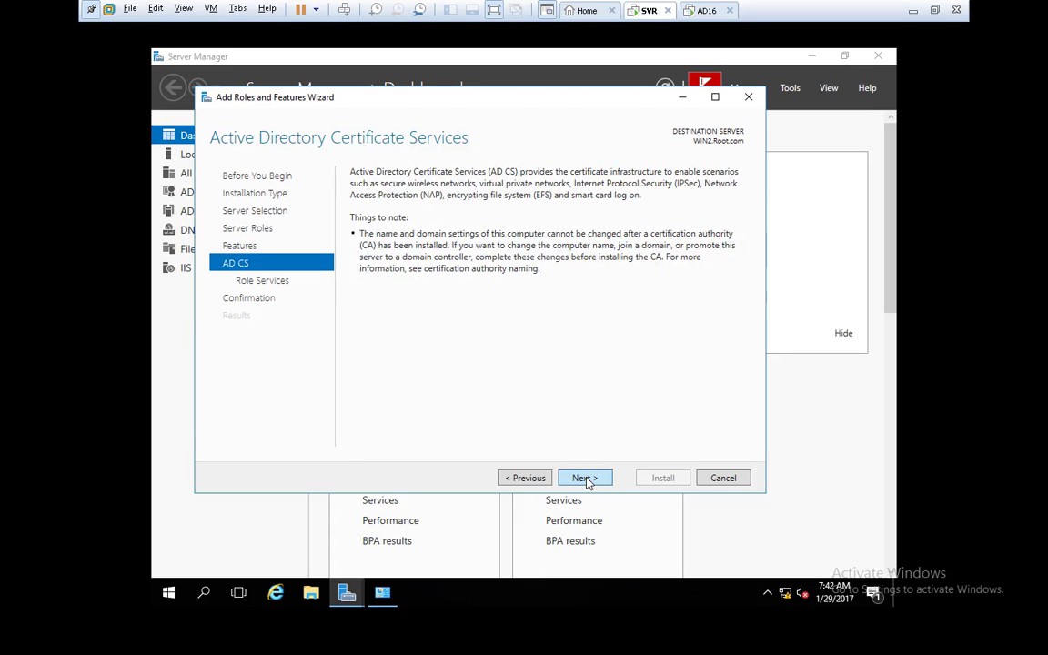
left_click(585, 478)
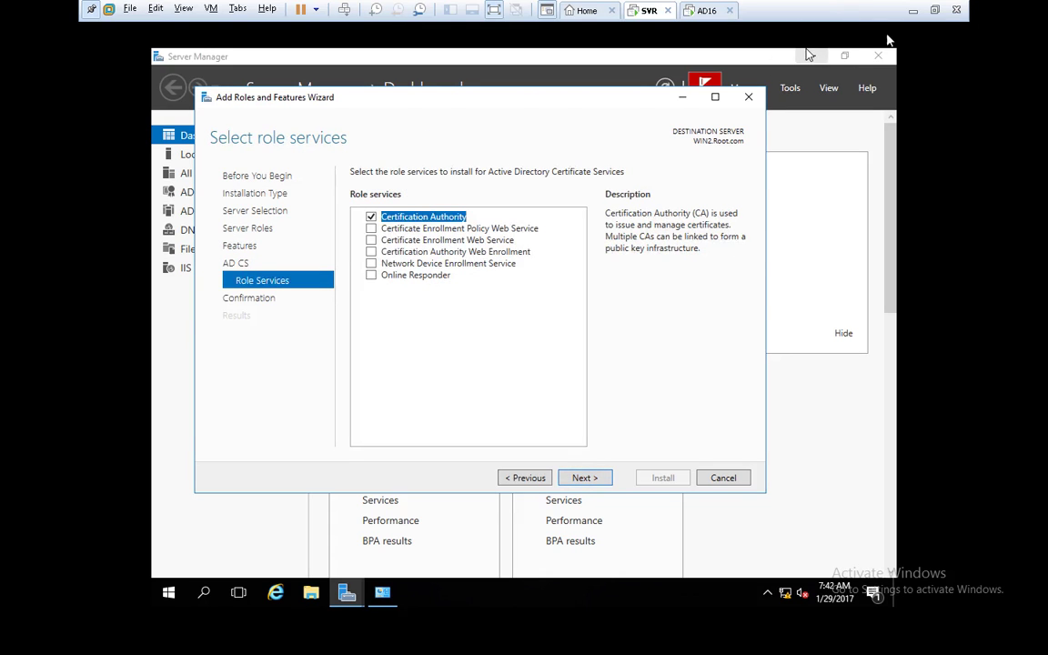
Review the web enrollment requirement for Exercise 2 in the PowerPoint presentation, and return to the SVR virtual machine.
left_click(913, 10)
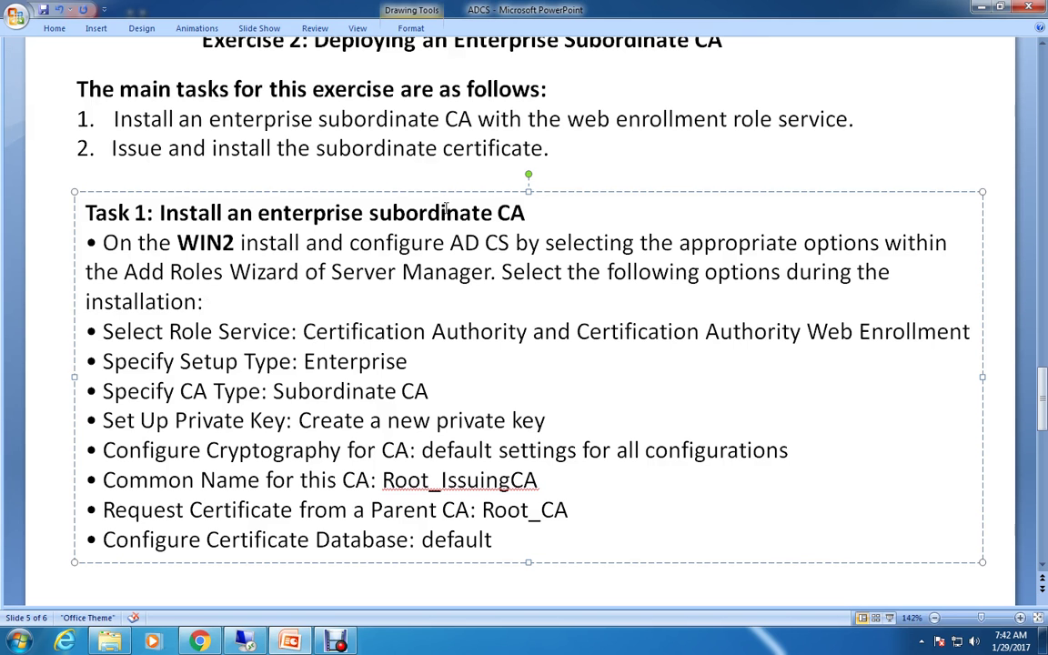
scroll(445, 207, "up", 1)
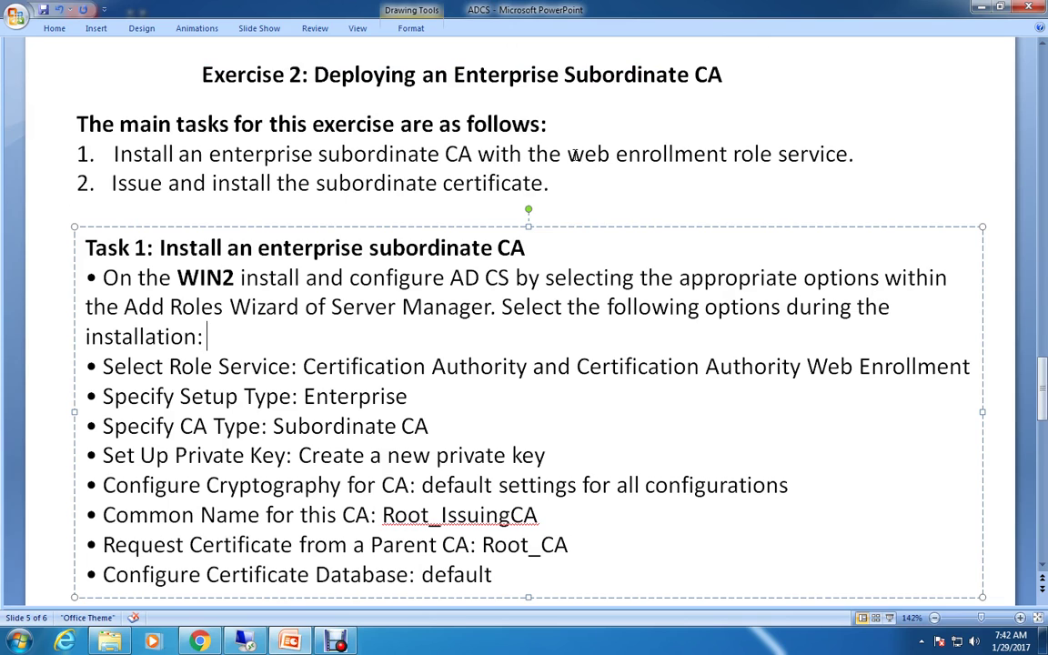
left_click_drag(574, 154, 677, 157)
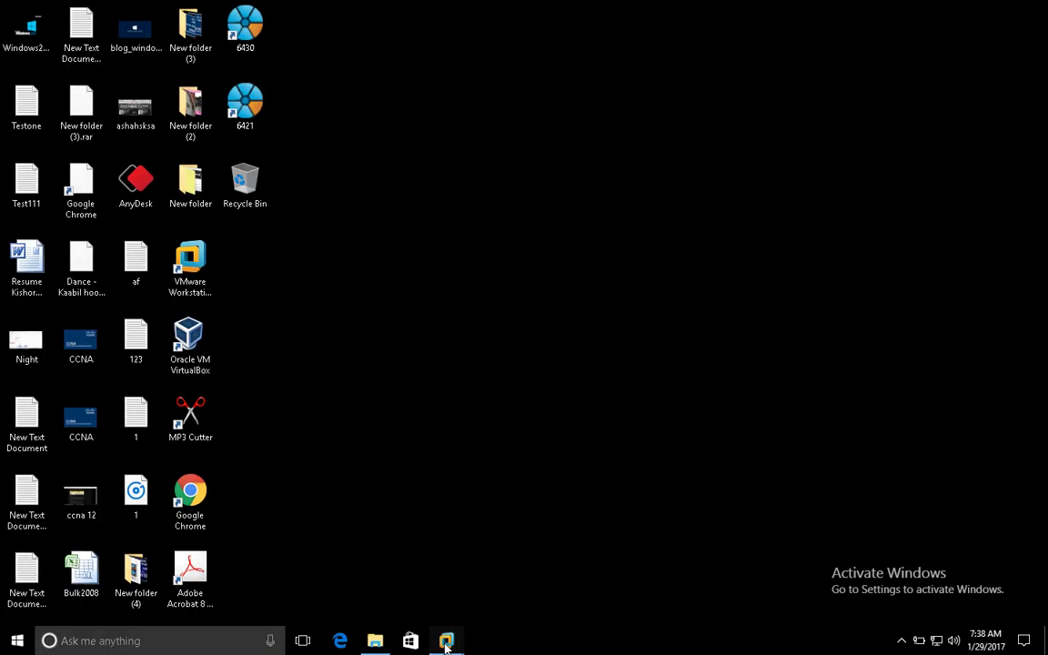
mouse_move(444, 644)
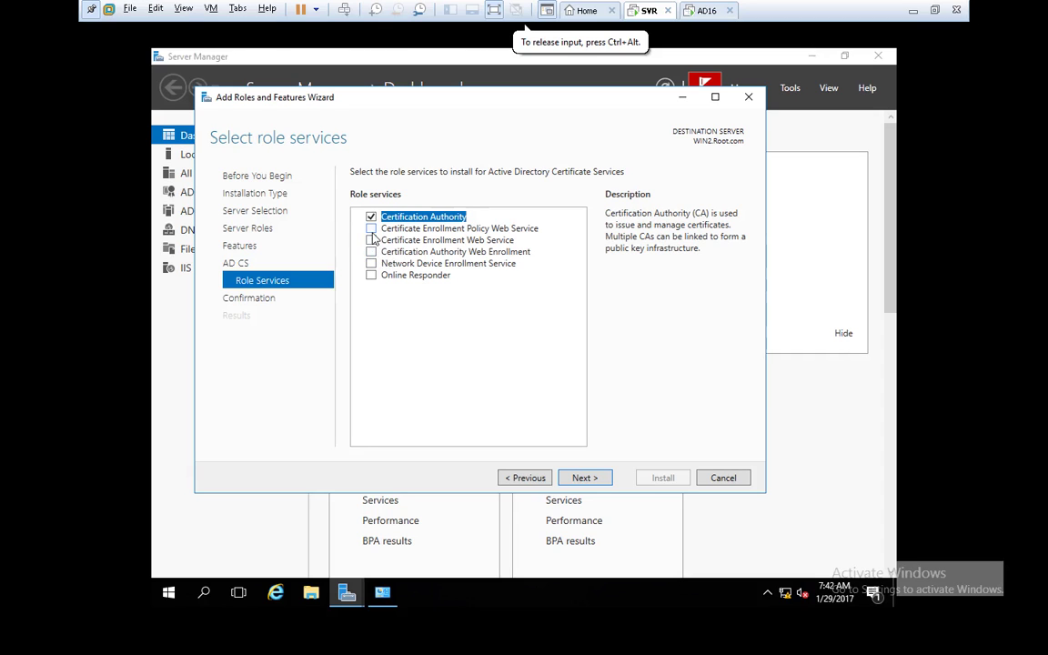
Select the Certificate Enrollment Policy Web Service, Certificate Enrollment Web Service, Certification Authority Web Enrollment, Network Device Enrollment Service and Online Responder, adding their required features.
left_click(371, 229)
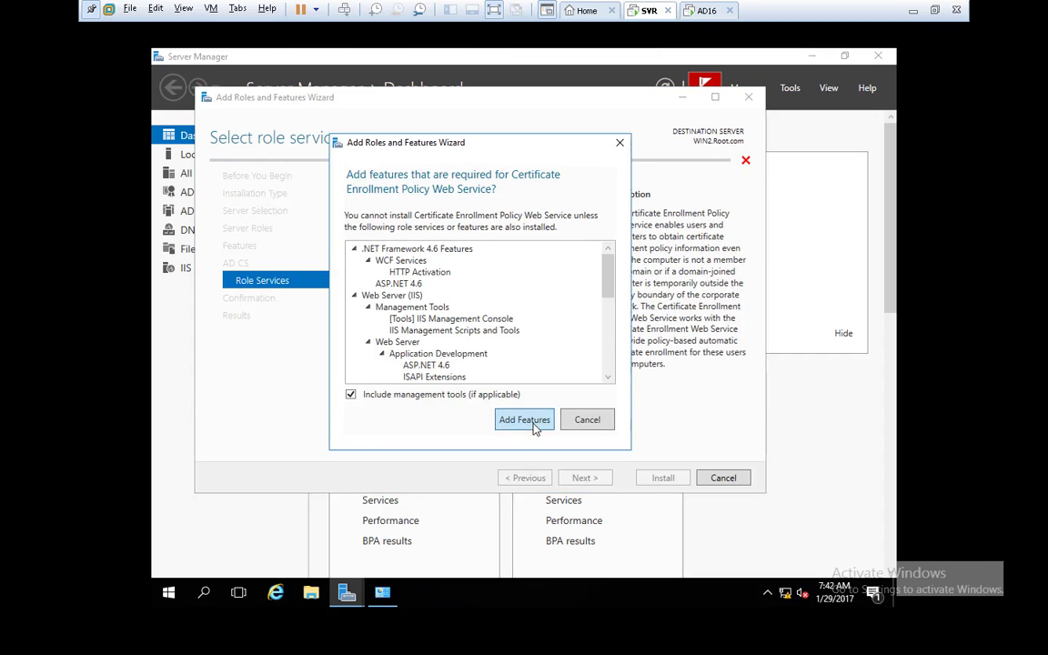
left_click(535, 429)
left_click(370, 240)
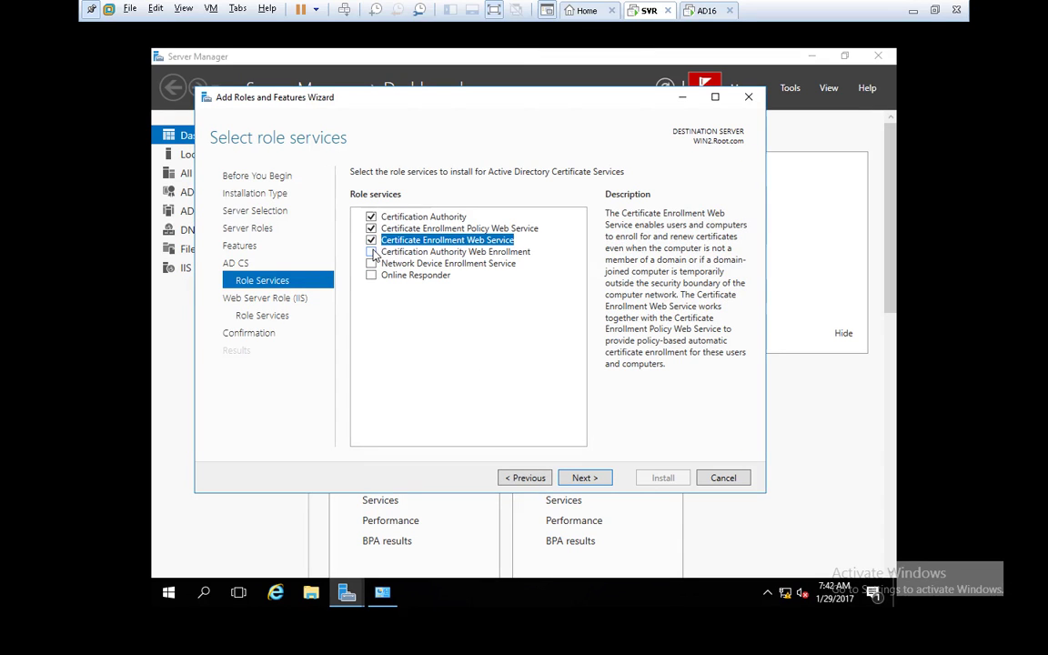
left_click(371, 252)
left_click(524, 421)
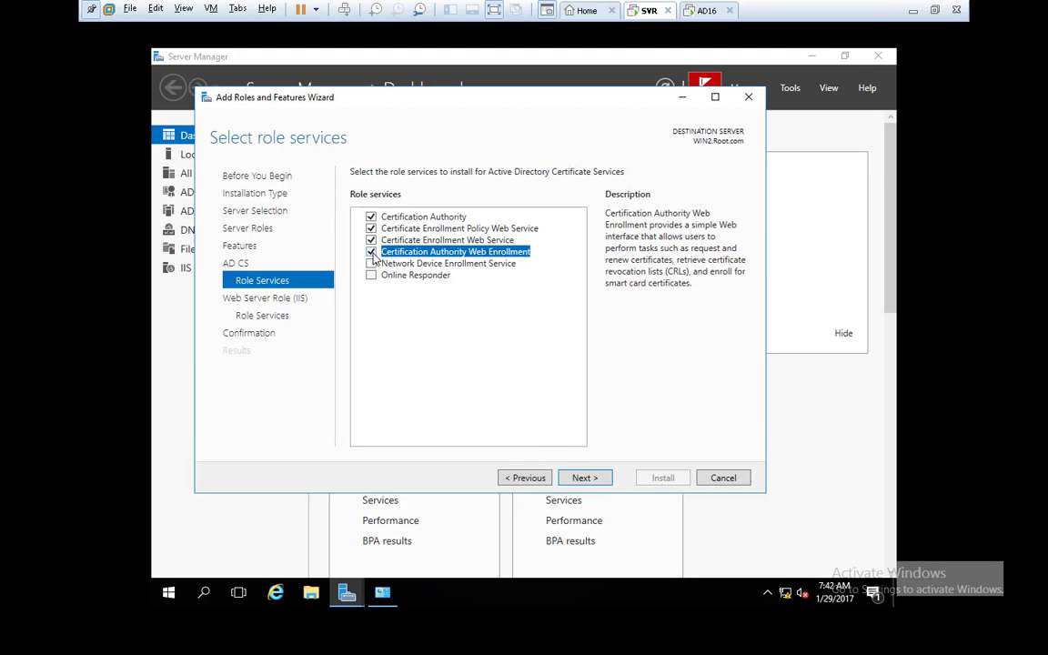
left_click(382, 263)
left_click(371, 275)
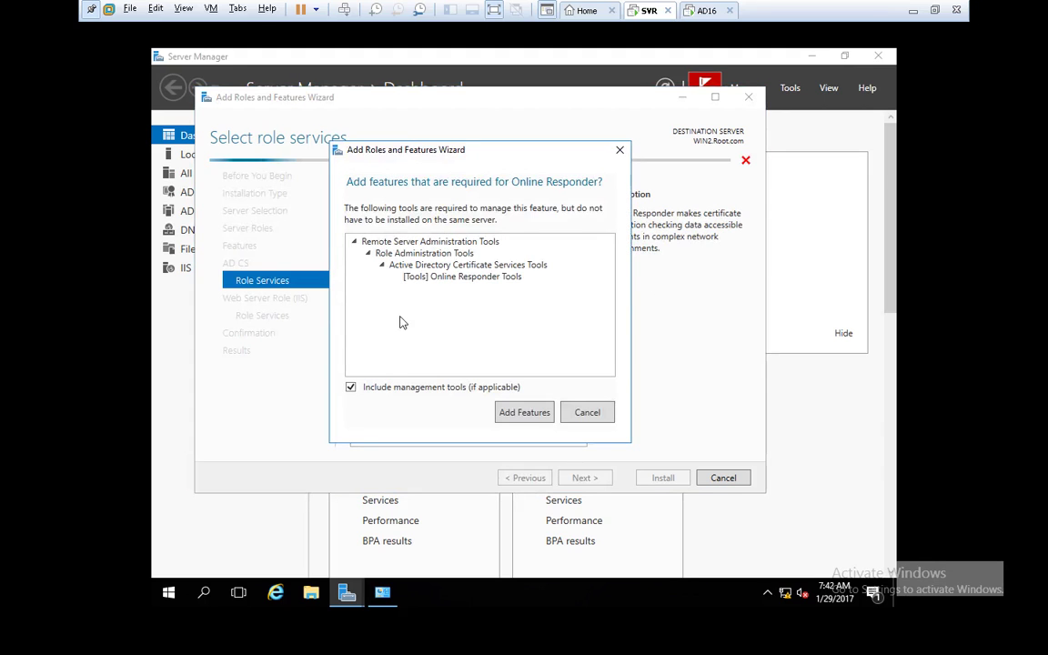
left_click(534, 414)
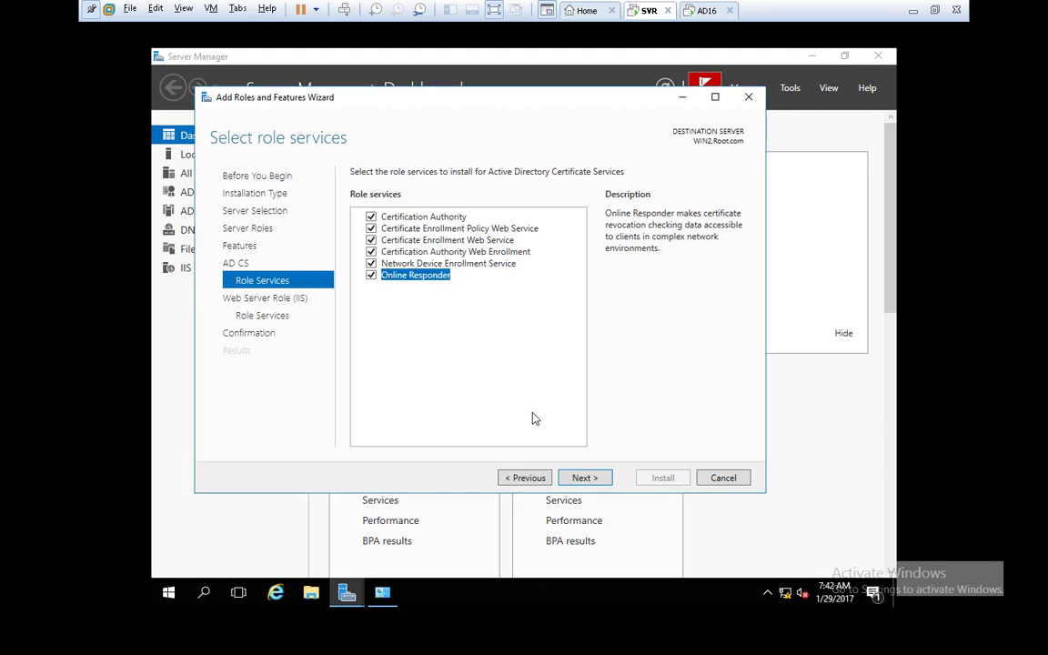
Keep the default Web Server (IIS) role services and start installing the selected roles on WIN2.Root.com.
left_click(598, 480)
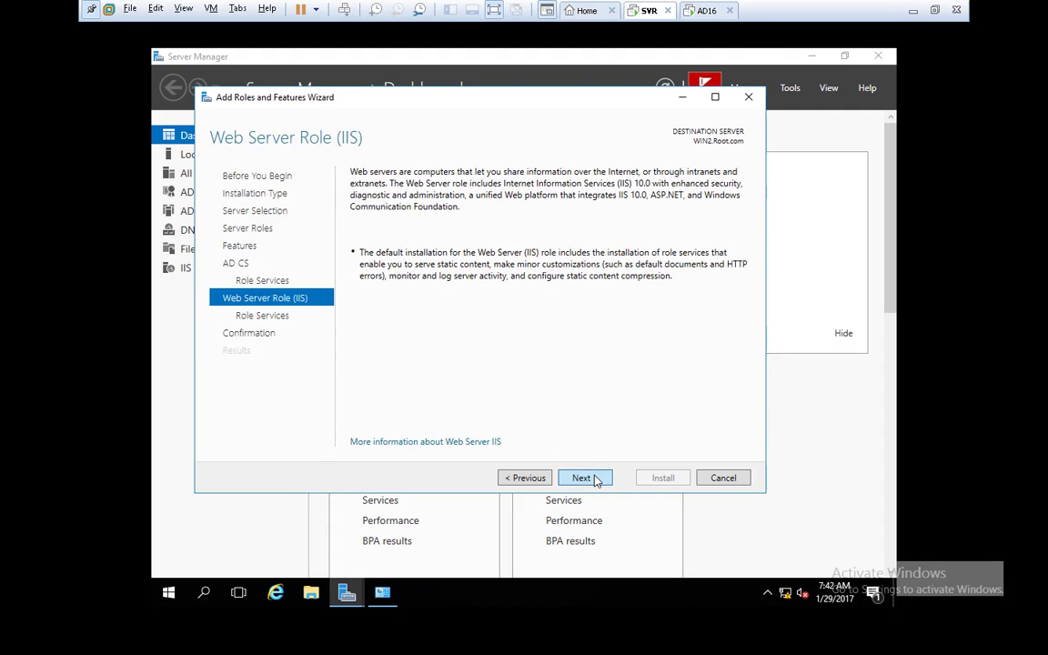
left_click(596, 480)
left_click(596, 480)
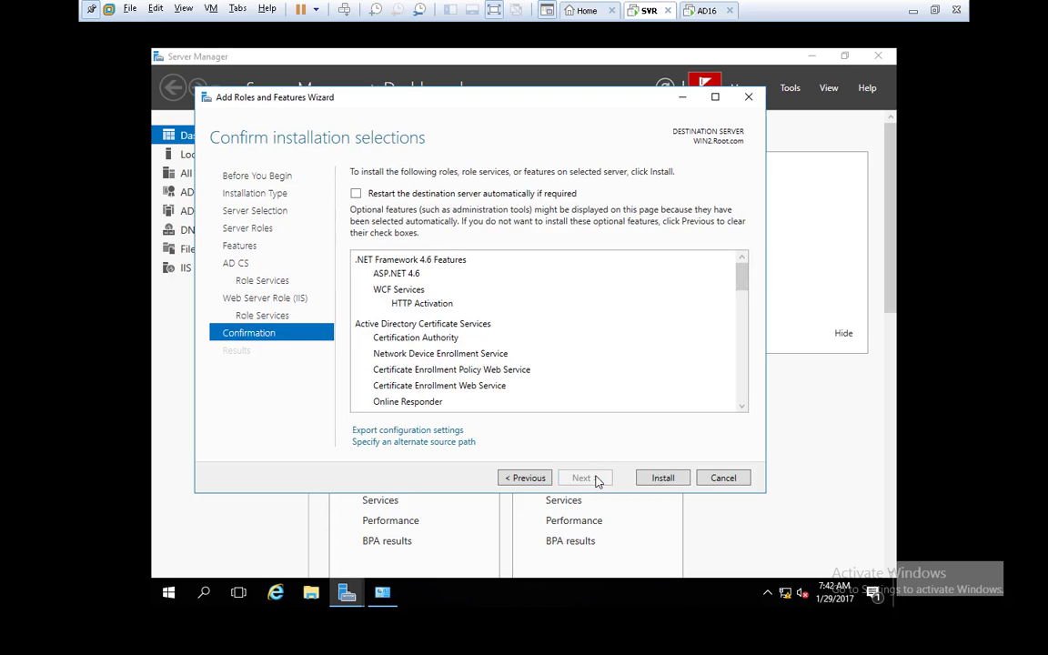
left_click(663, 479)
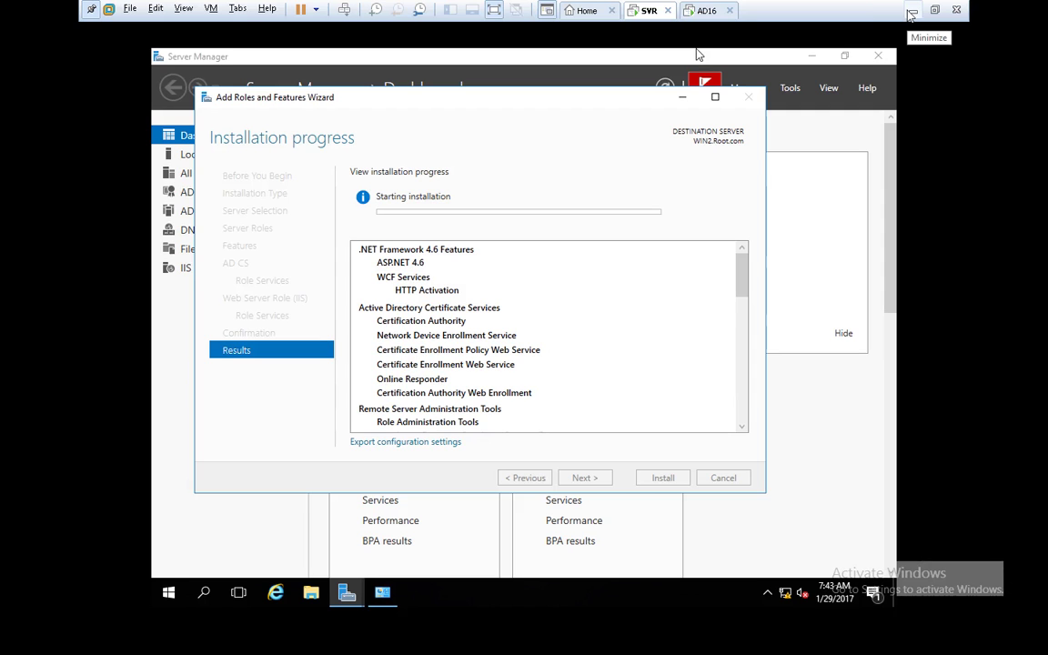
Switch to the PowerPoint slide and review the setup type, CA type and private key options for the subordinate CA.
left_click(911, 11)
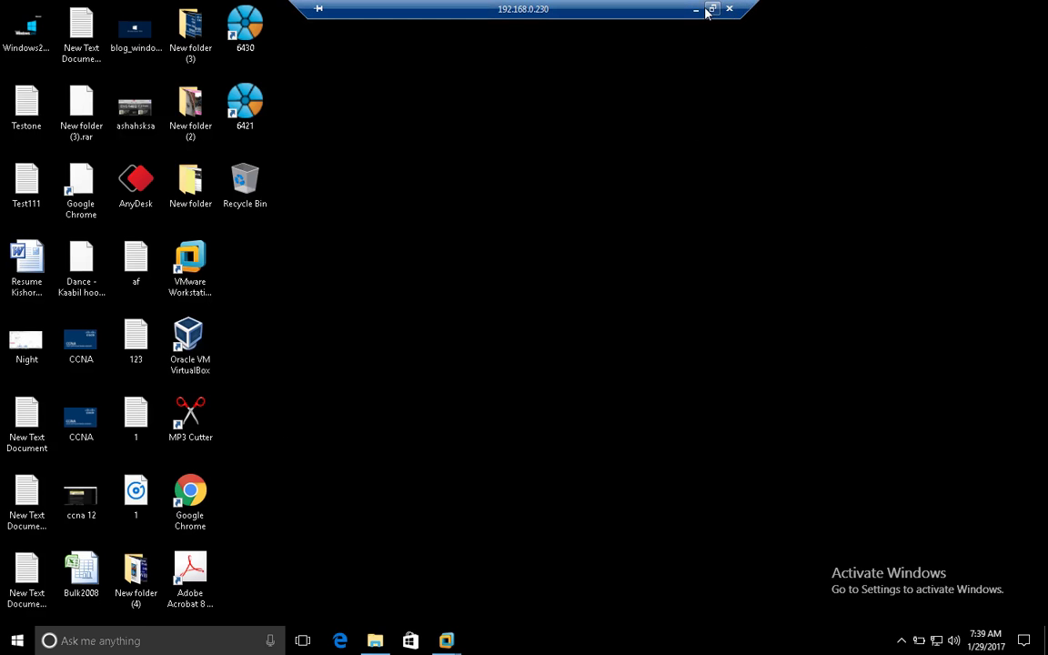
left_click(696, 10)
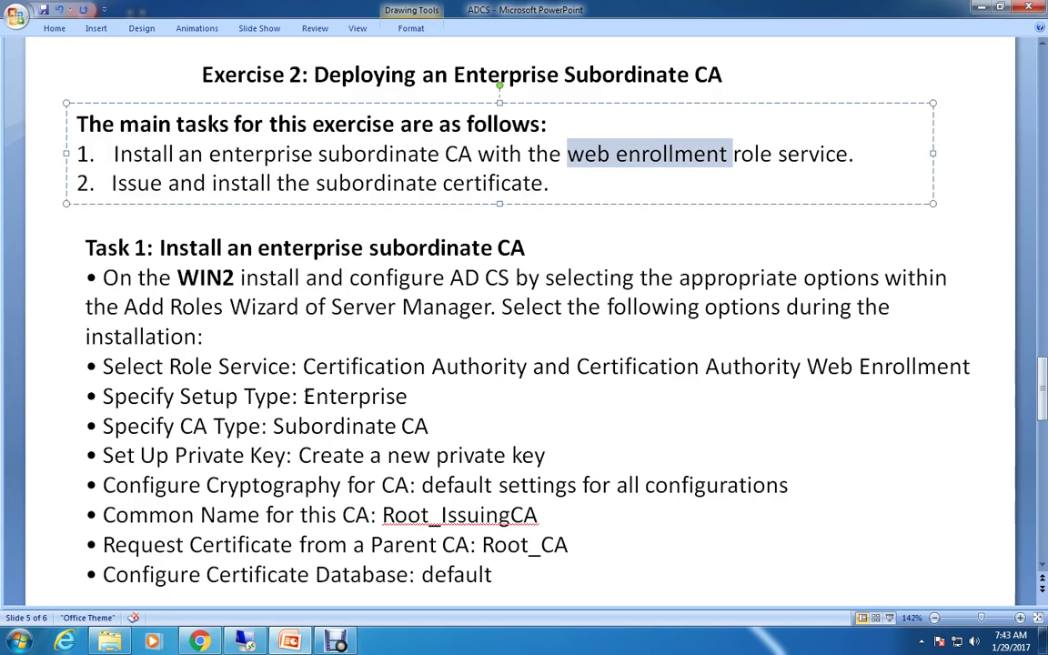
left_click_drag(303, 395, 407, 396)
left_click(283, 425)
left_click_drag(273, 426, 428, 426)
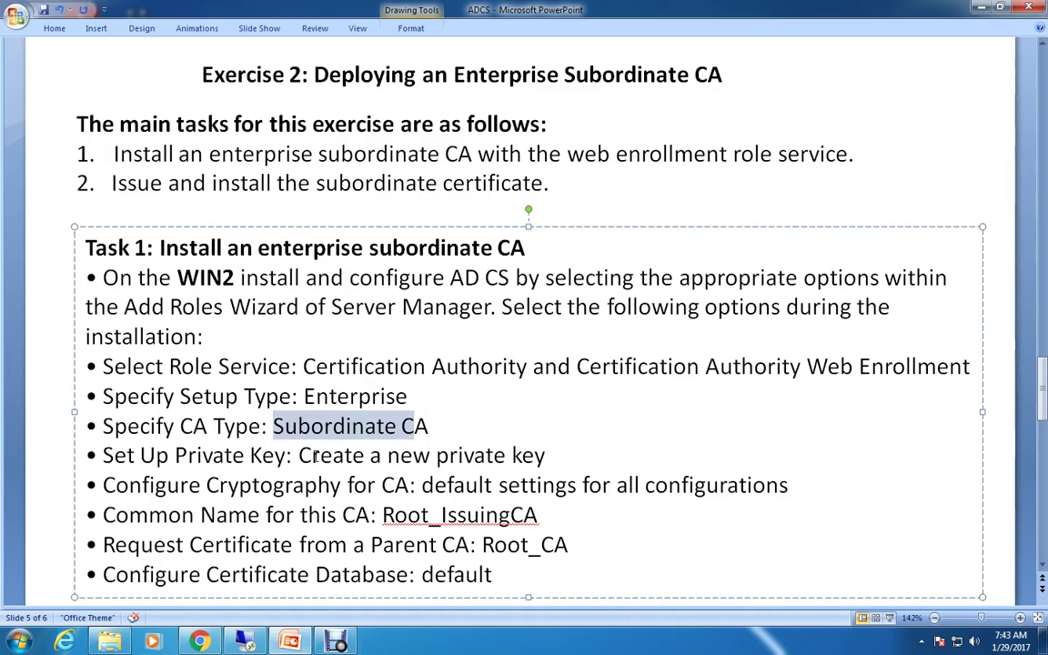
left_click_drag(299, 455, 479, 459)
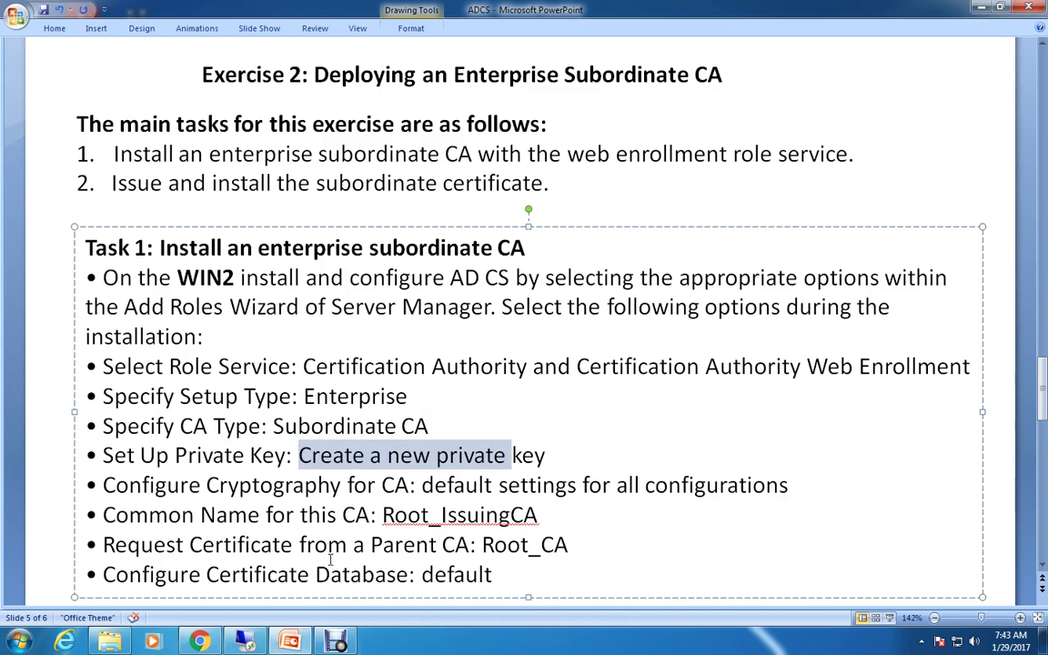
Change the parent CA name in the Request Certificate line of the Task 1 slide to Root-WIN1-CA.
left_click(484, 545)
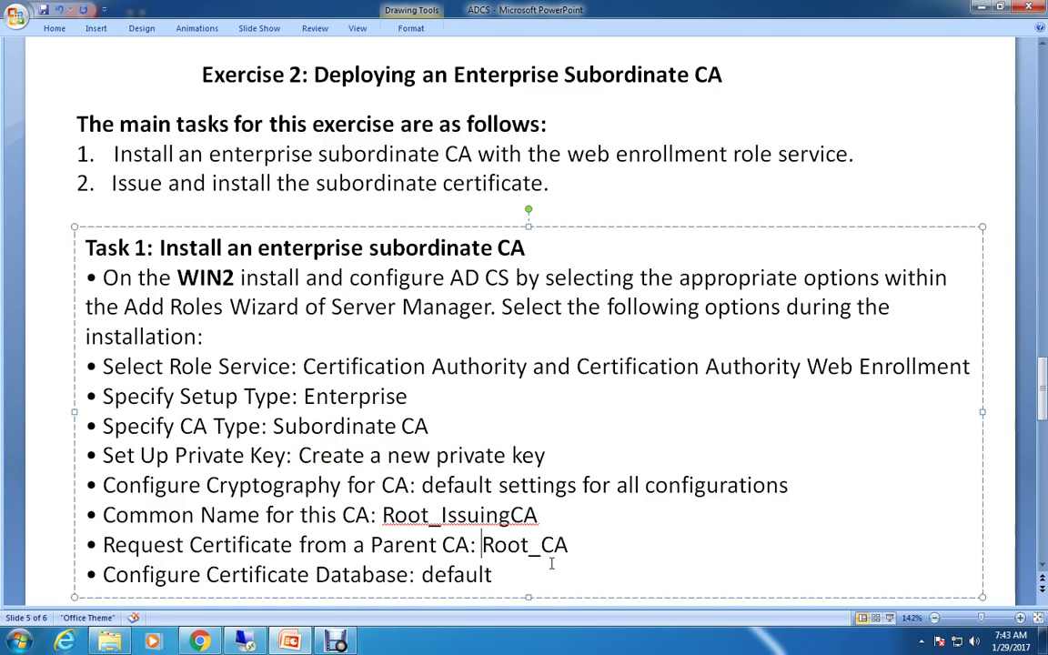
key("Right")
key("Right")
key("Right")
key("BackSpace")
type("-")
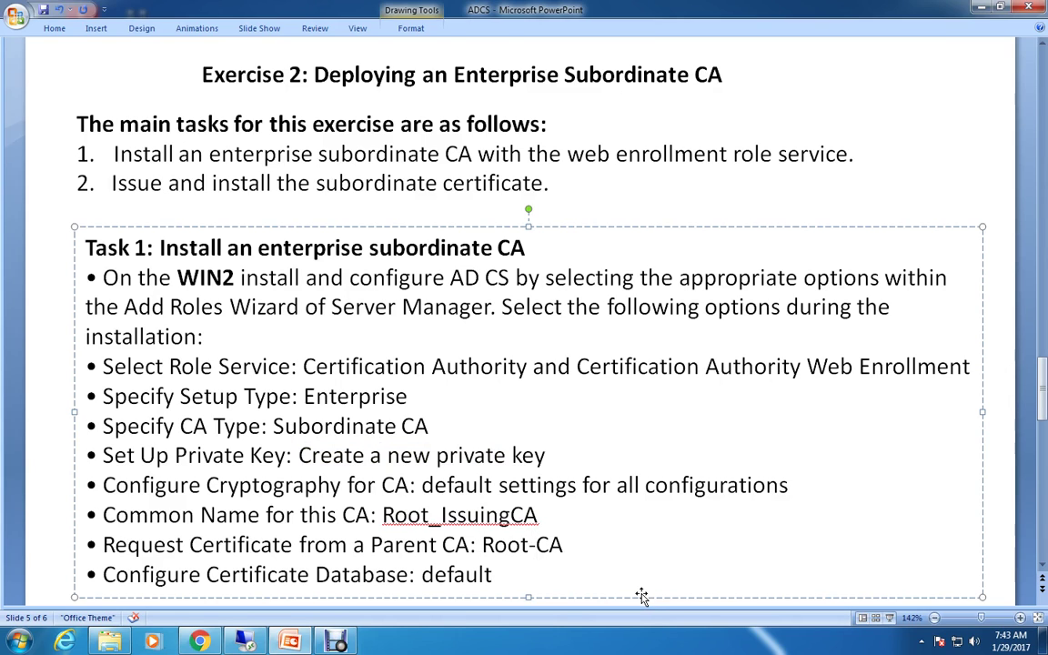
type("WIN1")
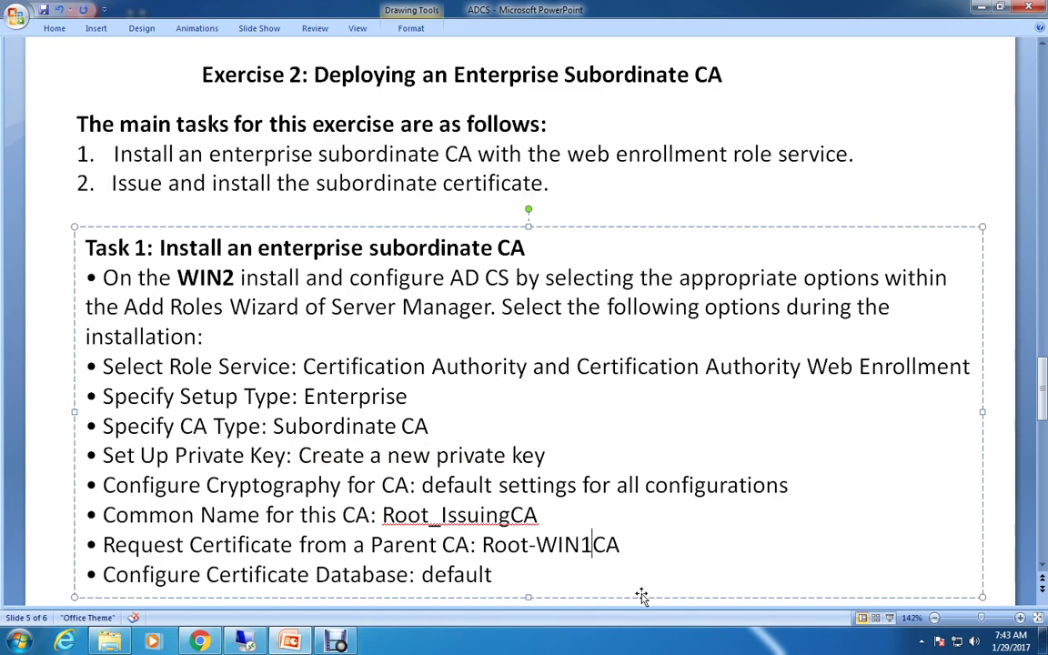
type("-")
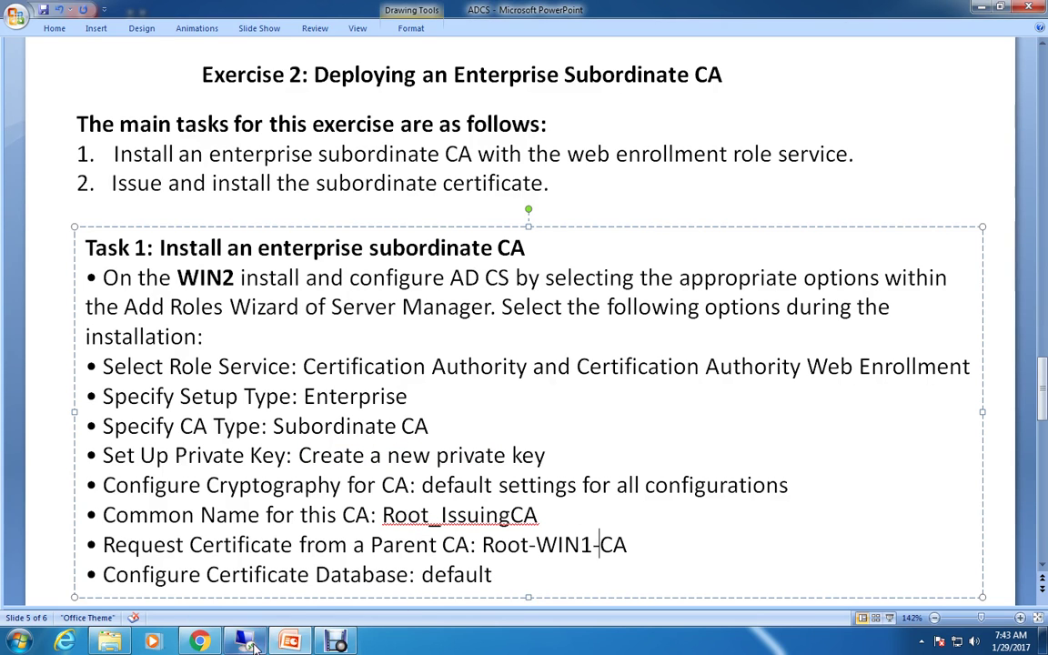
Return to the SVR virtual machine to check the installation progress, and restore the remote desktop session to a smaller window.
key("super+d")
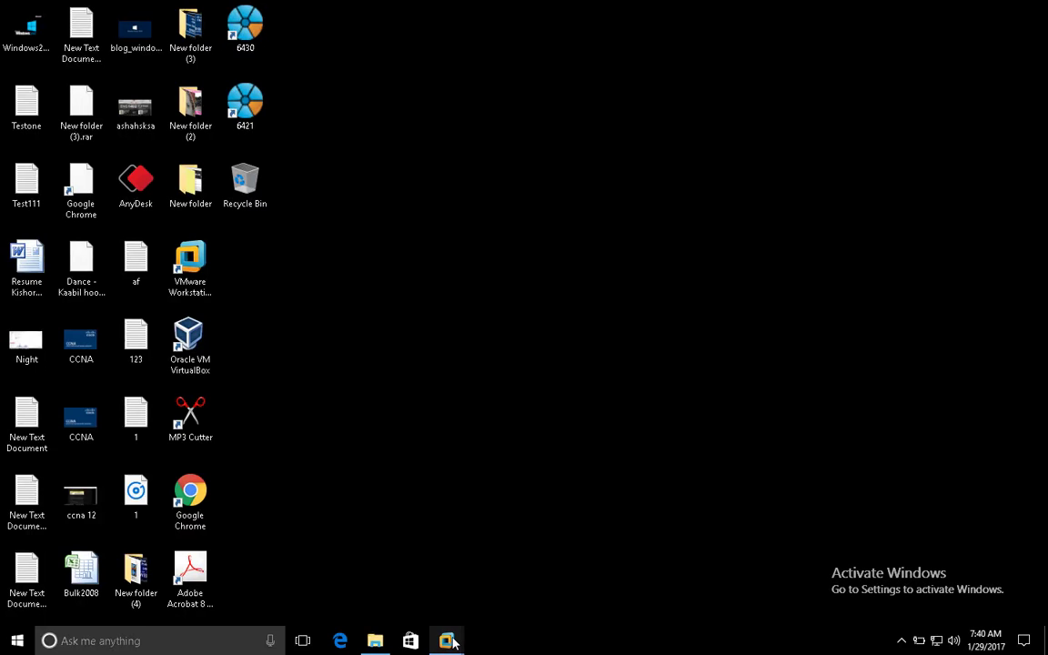
mouse_move(446, 640)
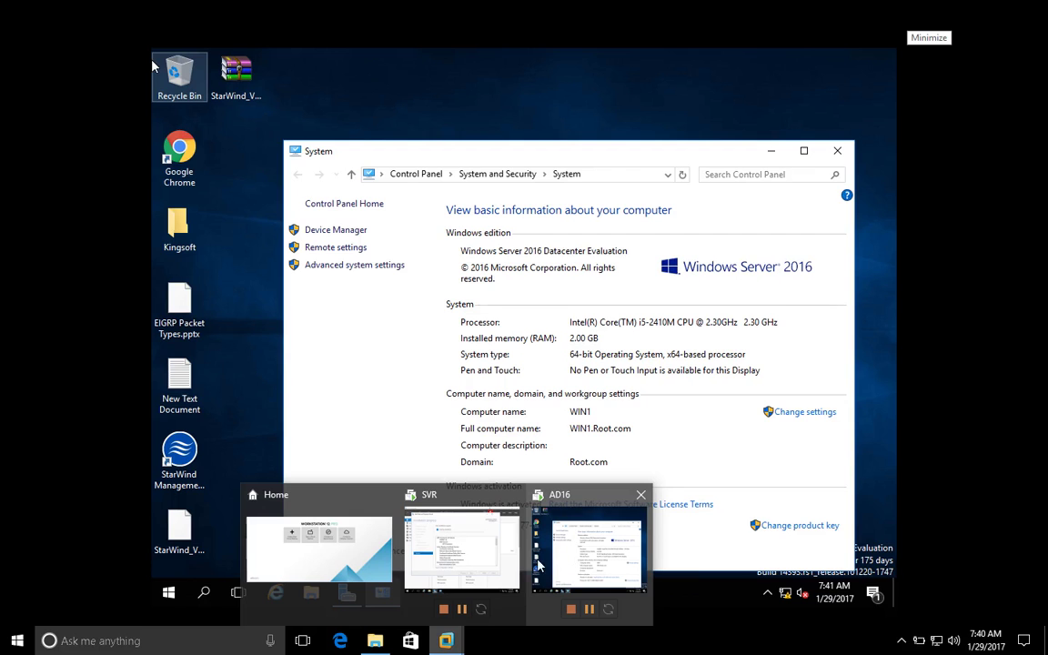
left_click(462, 550)
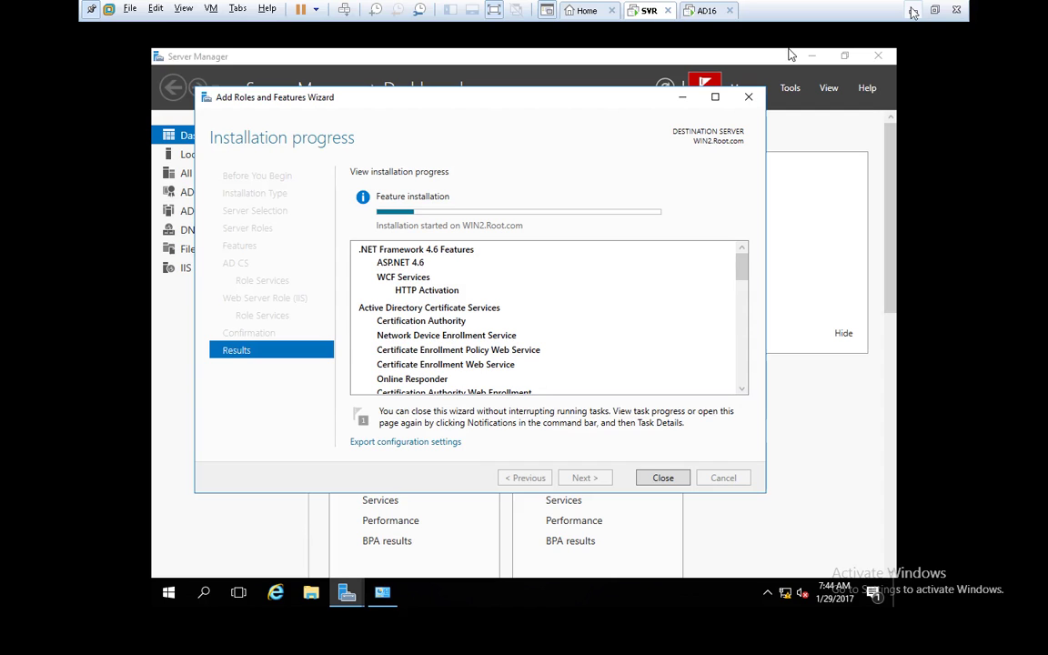
left_click(823, 23)
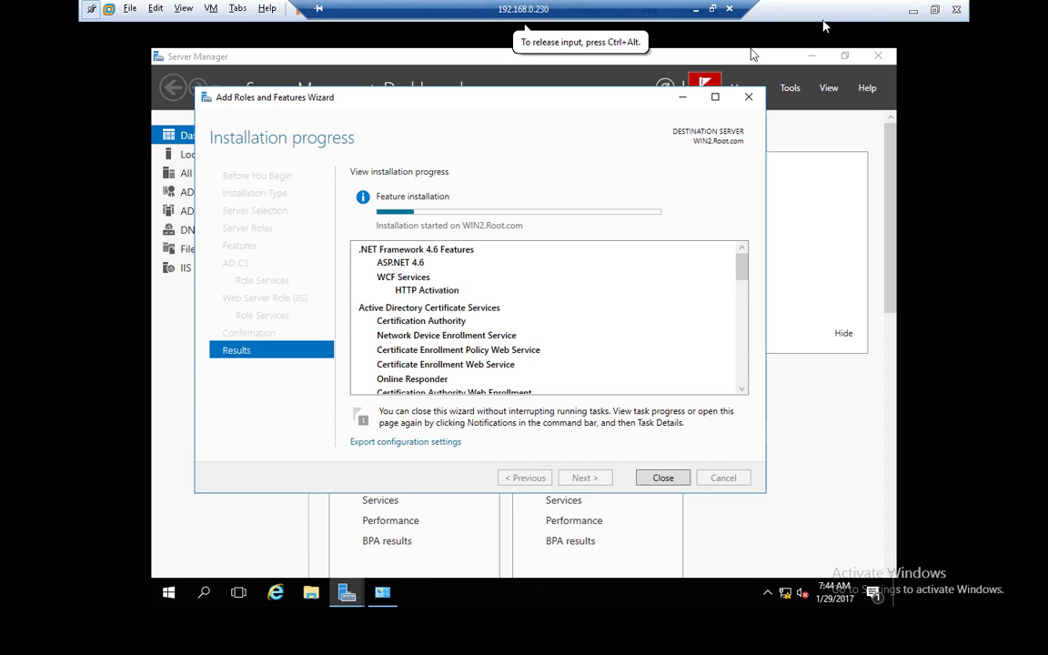
double_click(641, 11)
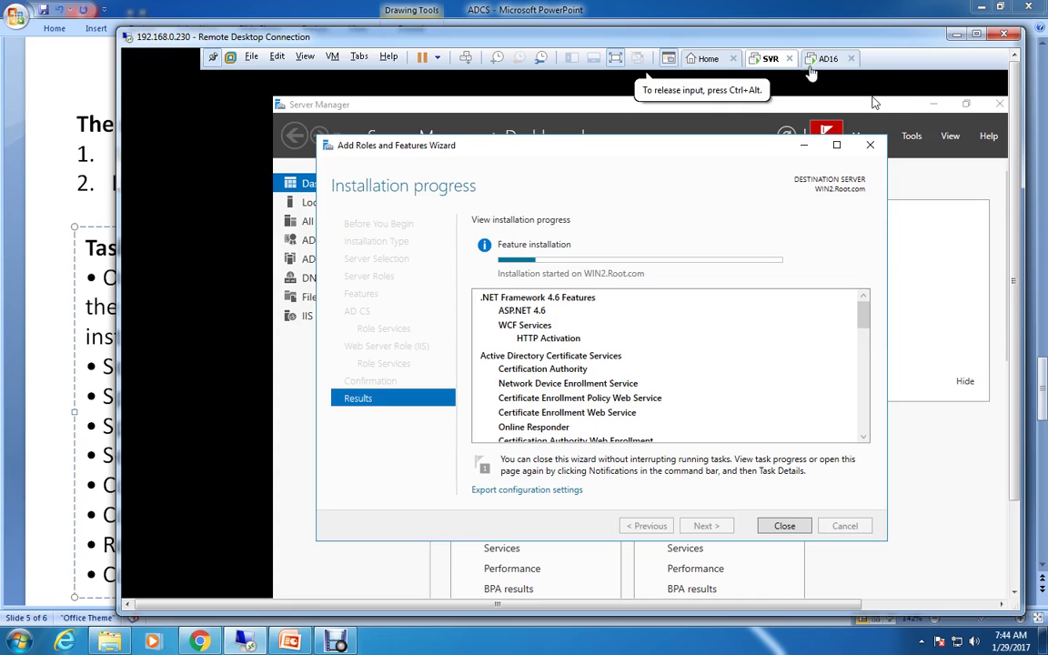
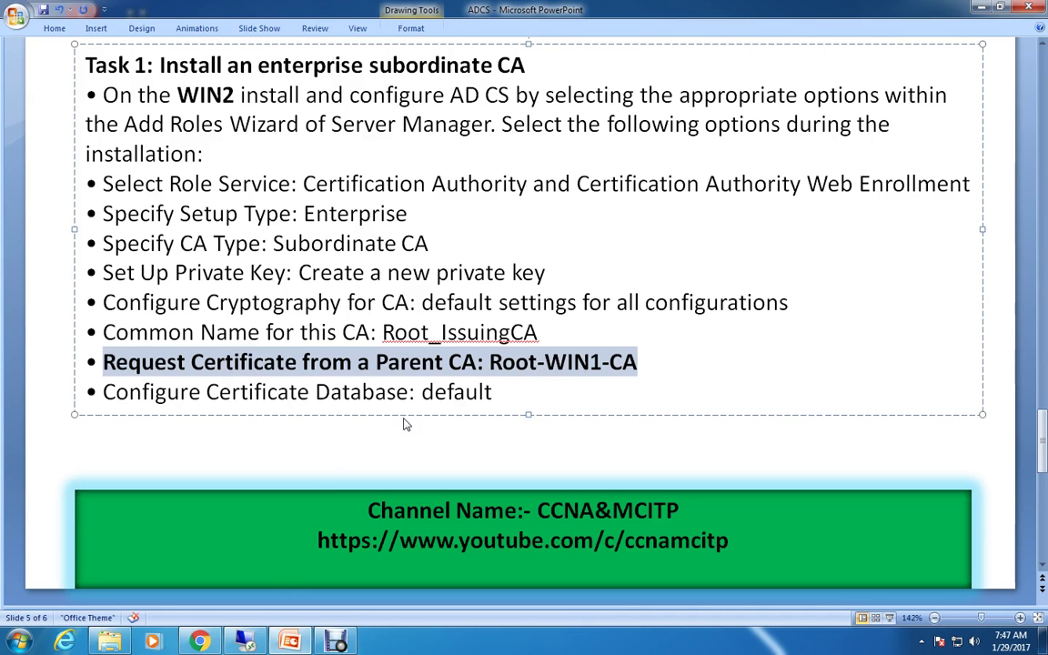
Read the Task 2 instructions on slide 6 about issuing the pending subordinate certificate on WIN1.
scroll(409, 419, "down", 5)
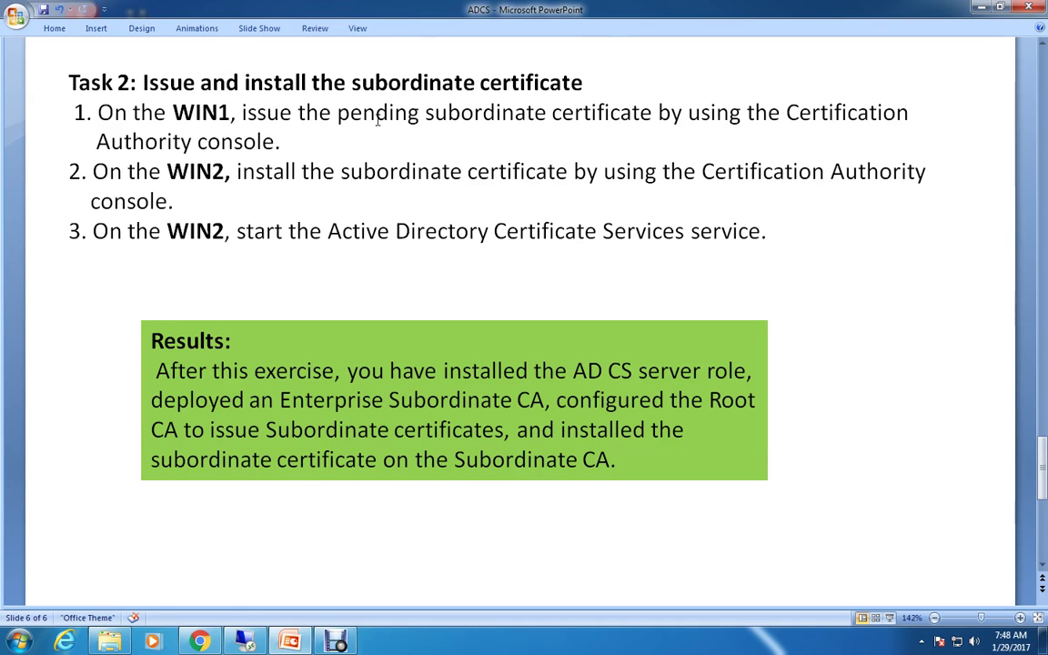
left_click_drag(336, 114, 403, 111)
left_click(414, 146)
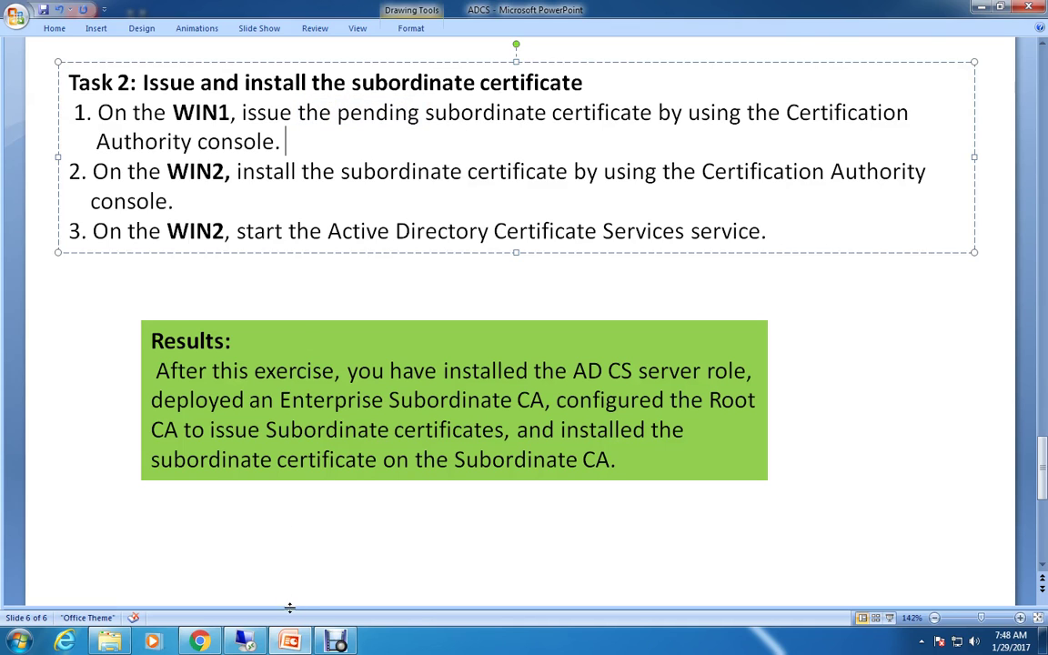
Switch to the remote desktop session and show the Pending Requests of Root-WIN1-CA in AD16's Certification Authority console.
key("alt+Tab")
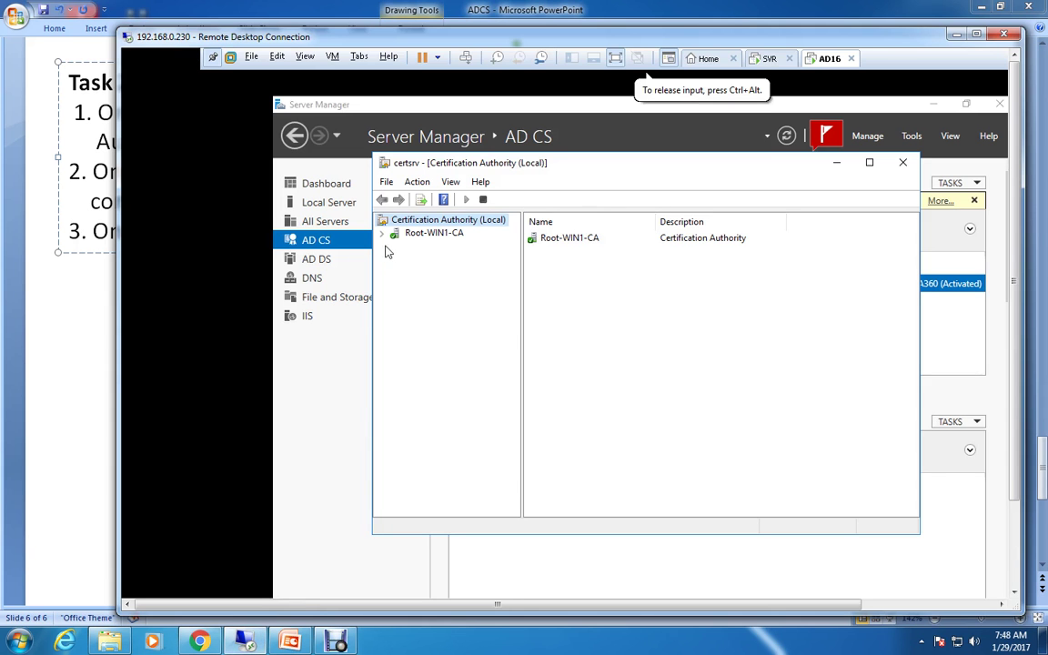
left_click(382, 234)
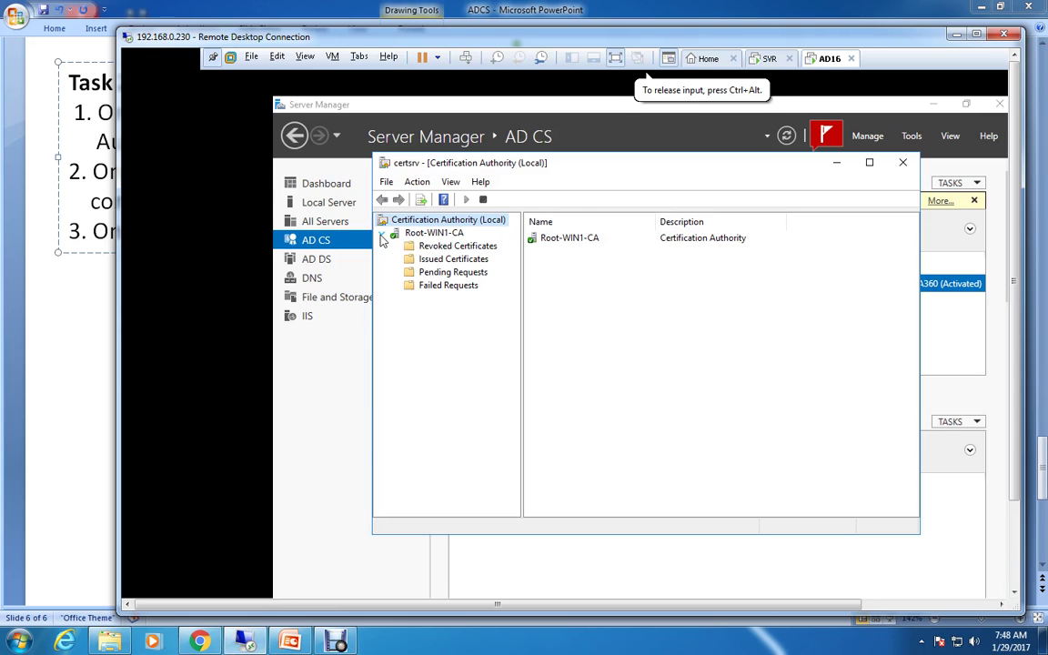
left_click(465, 272)
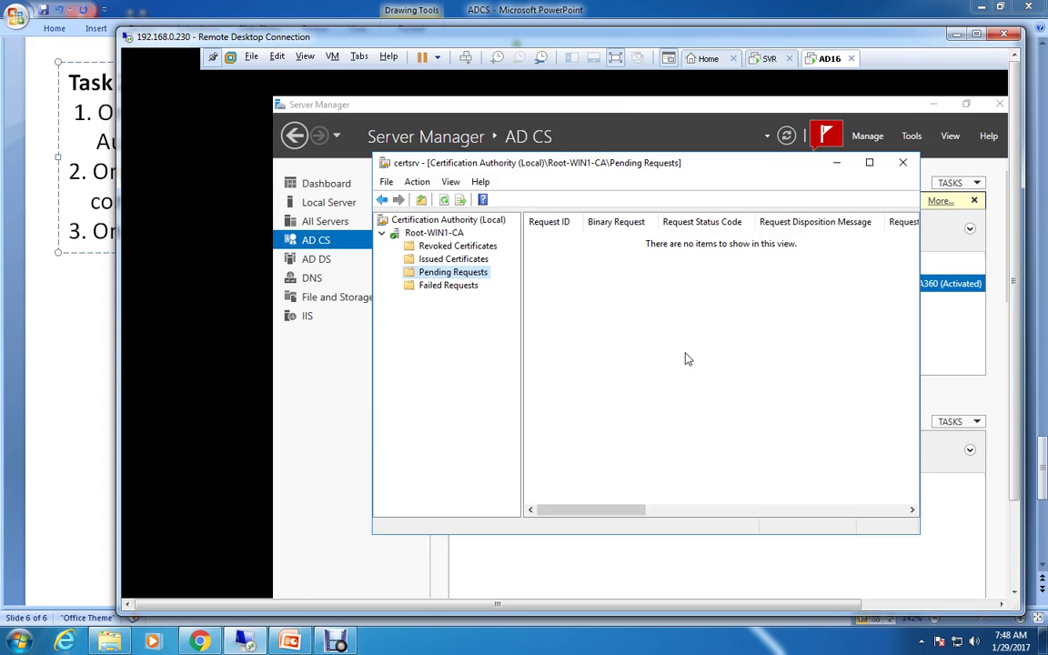
Compare the role installation results on SVR with the AD16 console, and return to the Task 2 slide in PowerPoint.
left_click(767, 60)
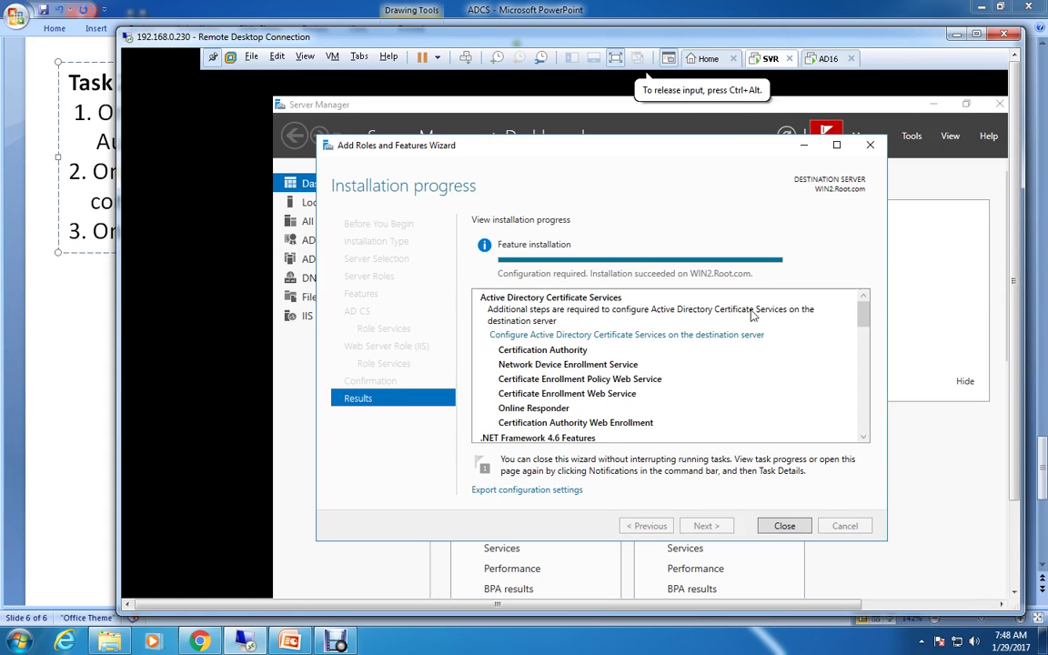
left_click(824, 60)
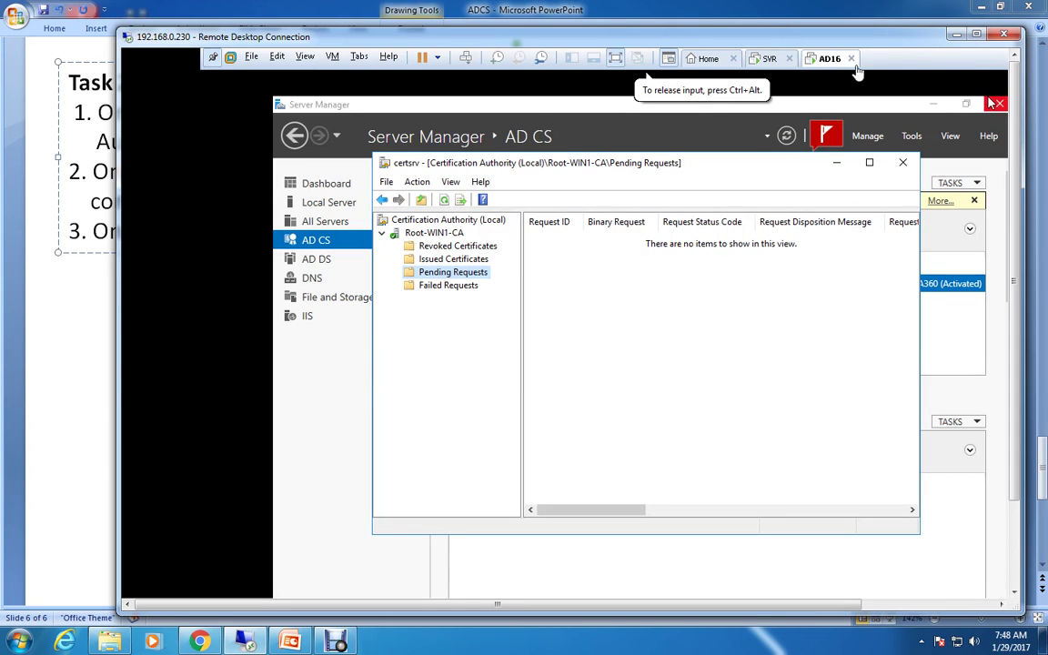
left_click(769, 58)
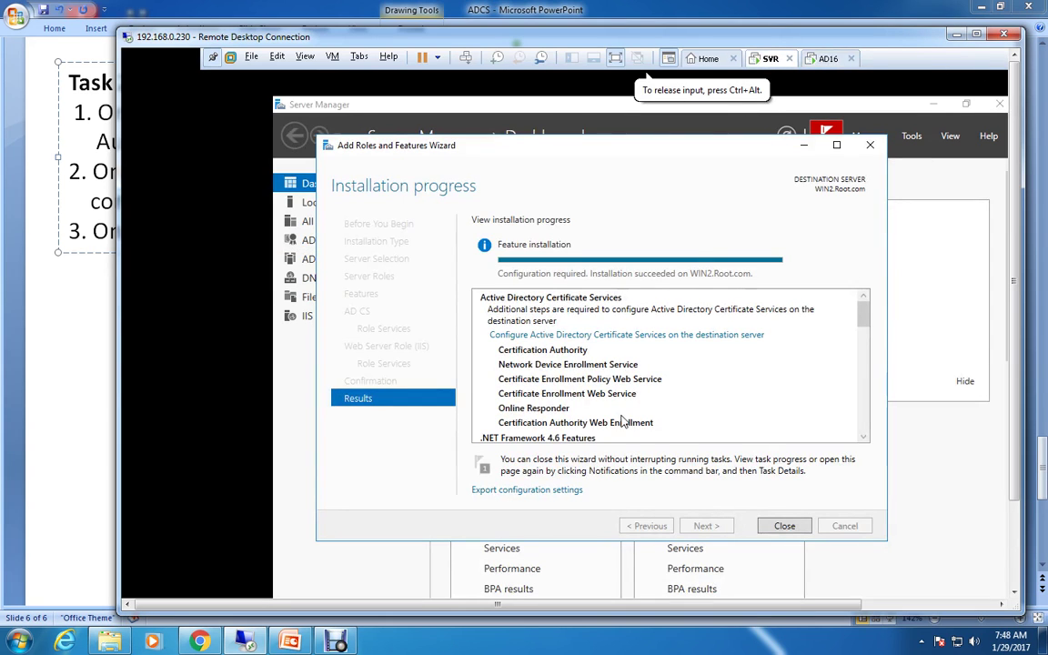
left_click(860, 18)
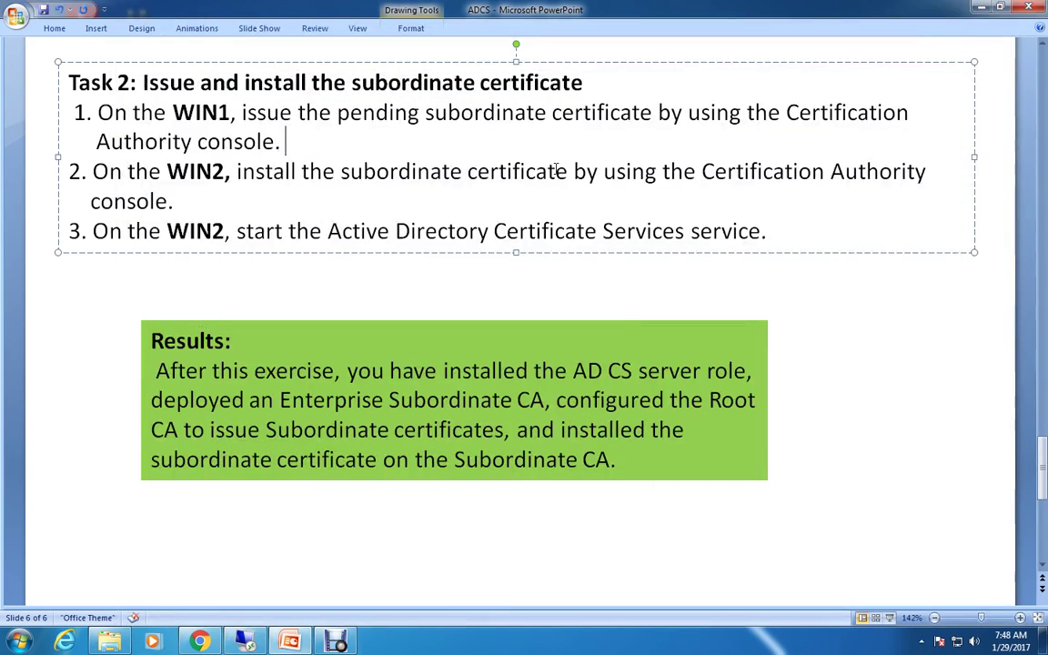
Review the Task 1 options on slide 5, highlighting the Certification Authority and Certification Authority Web Enrollment role services.
scroll(613, 267, "up", 5)
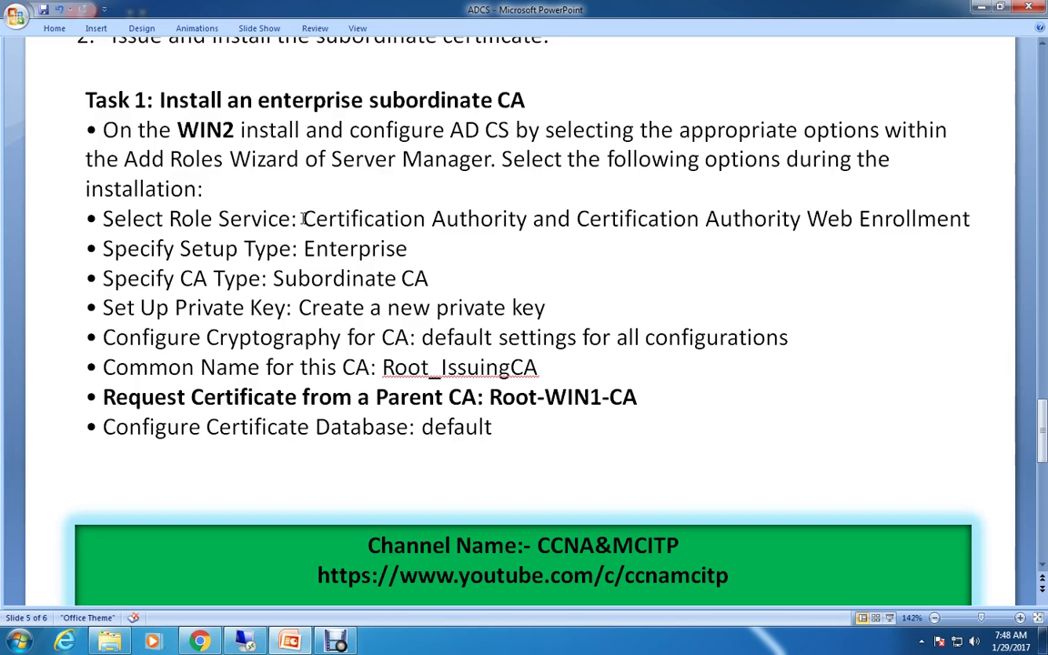
mouse_move(303, 218)
left_mouse_down()
mouse_move(806, 218)
mouse_move(907, 237)
mouse_move(969, 219)
left_mouse_up()
left_click(791, 337)
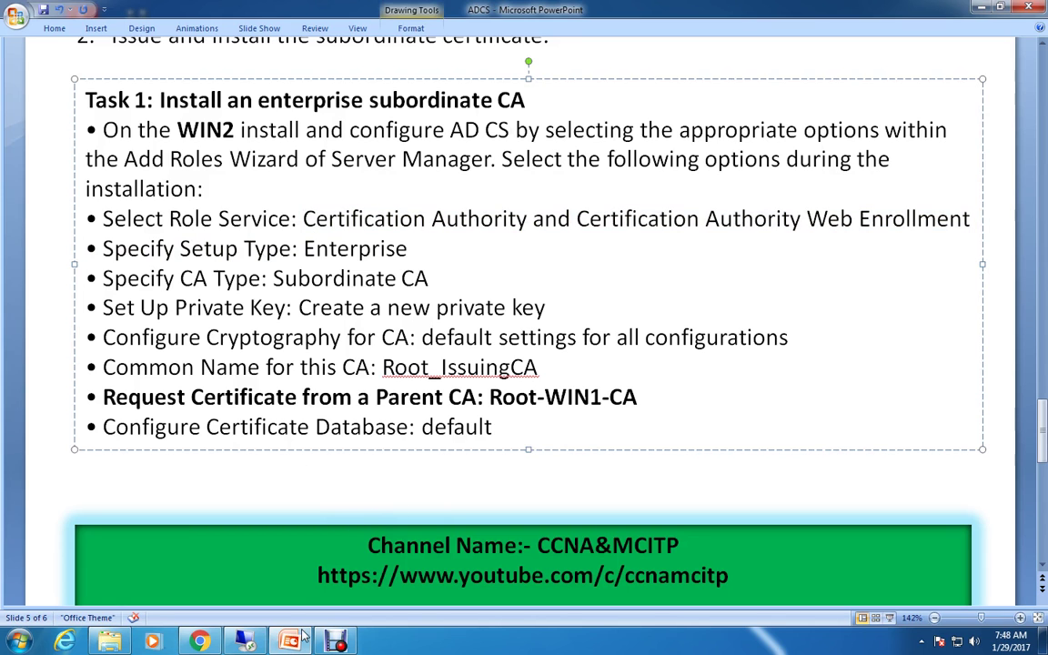
Switch to the remote desktop session, close the Add Roles and Features Wizard, and refresh the Server Manager dashboard.
left_click(258, 643)
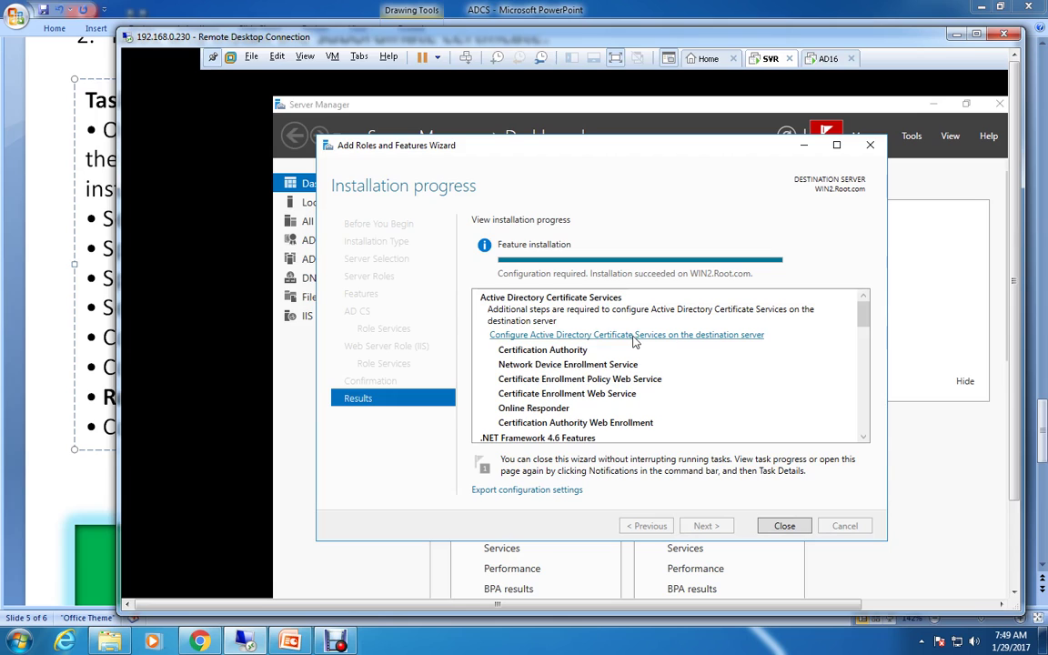
left_click(784, 526)
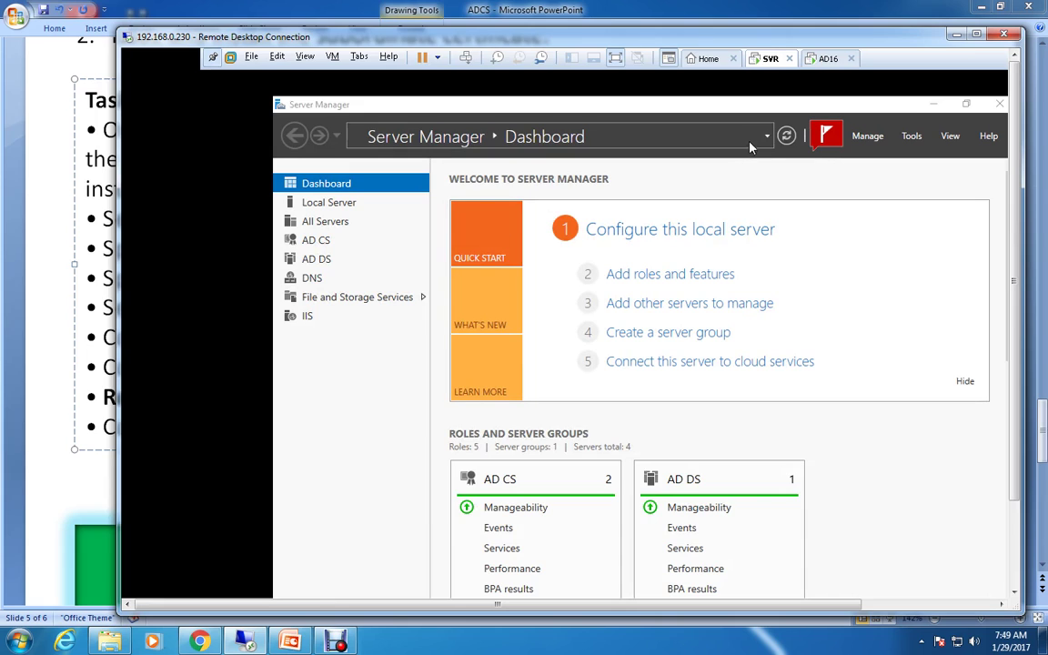
left_click(787, 135)
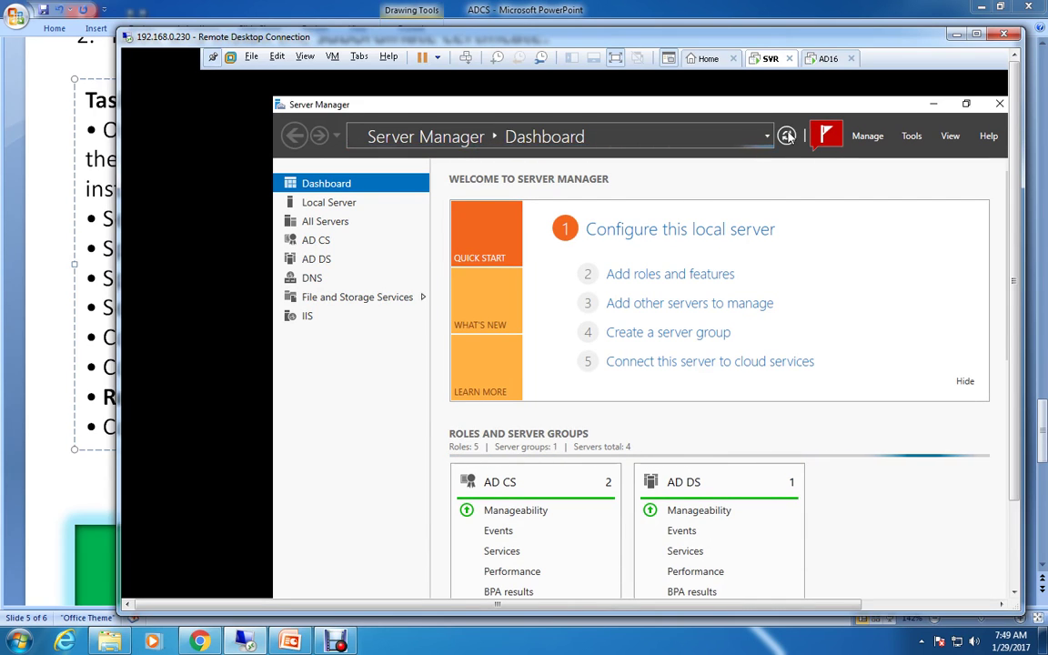
Start the post-deployment AD CS configuration for NewTest and supply the root\administrator credentials with the account password.
left_click(830, 137)
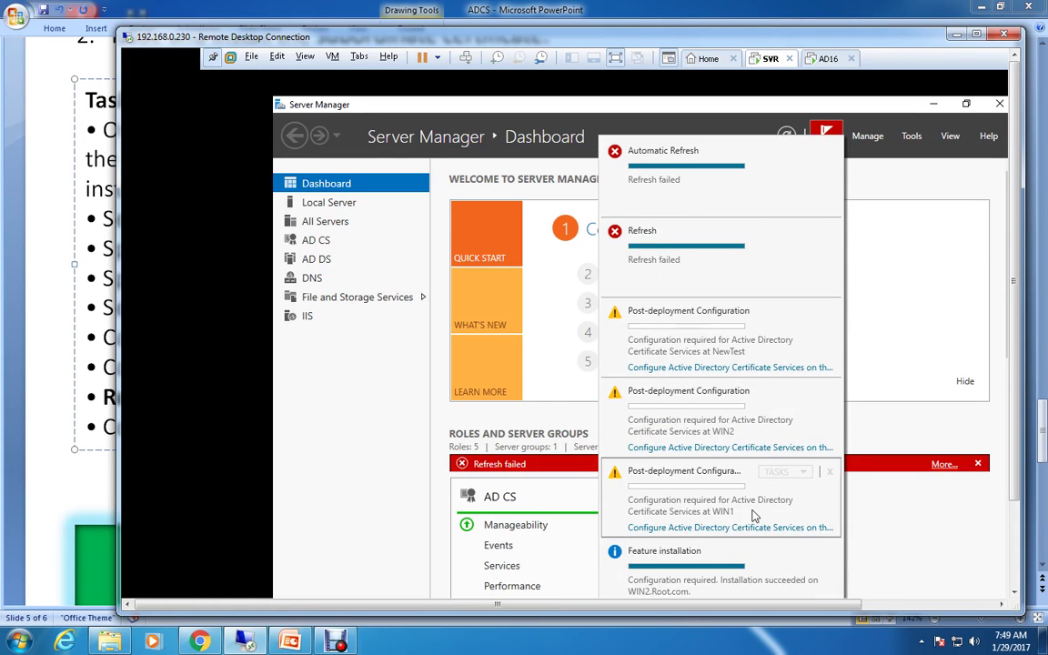
left_click(651, 369)
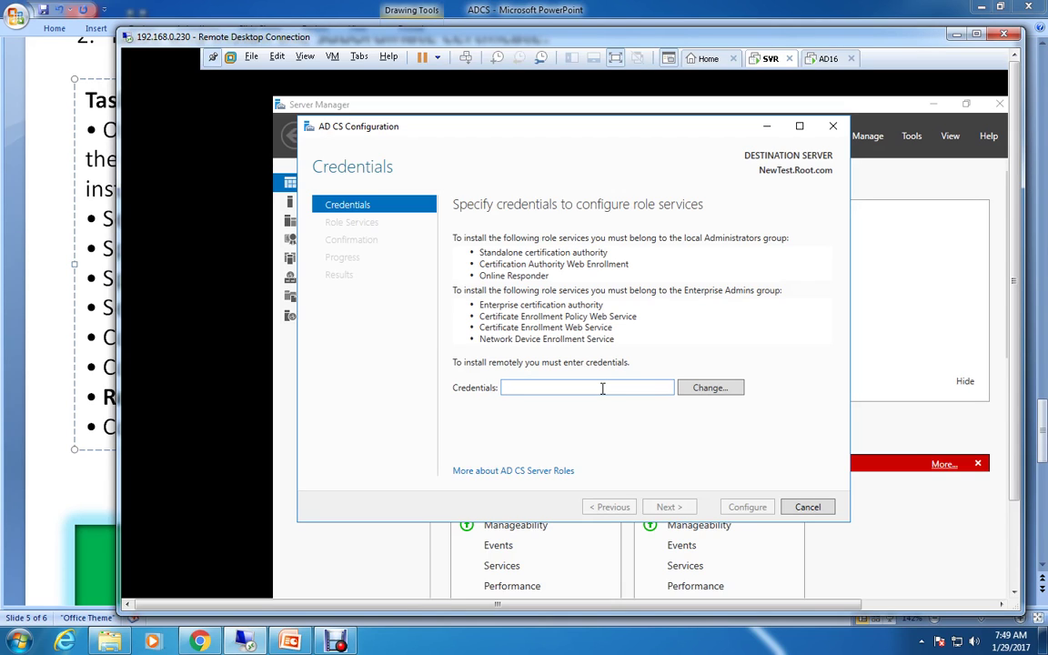
left_click(716, 389)
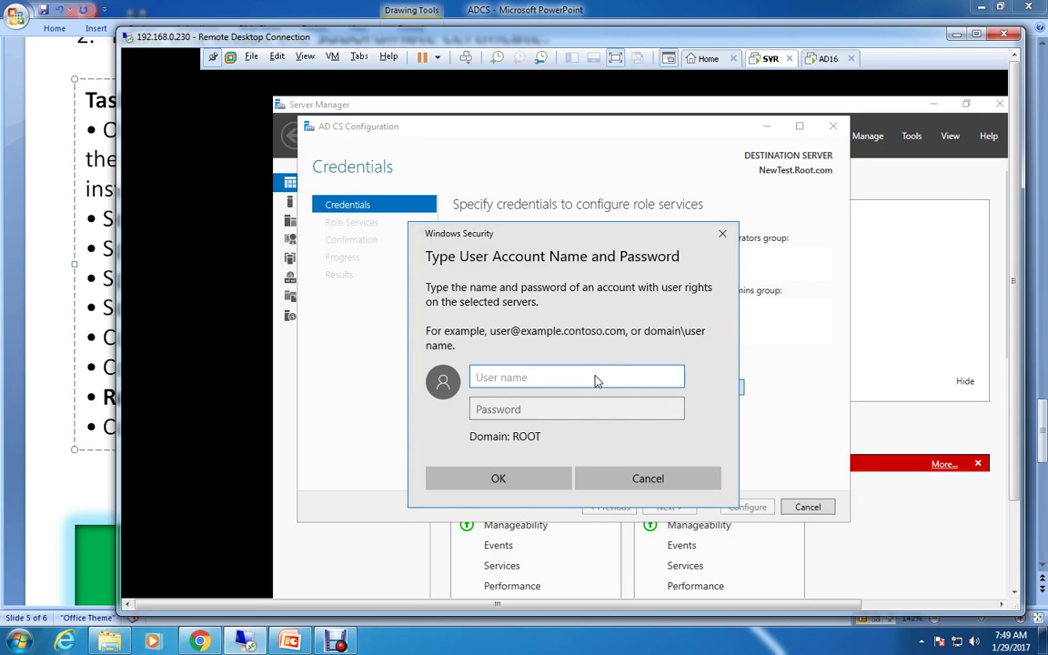
type("root\\administrator")
key("Tab")
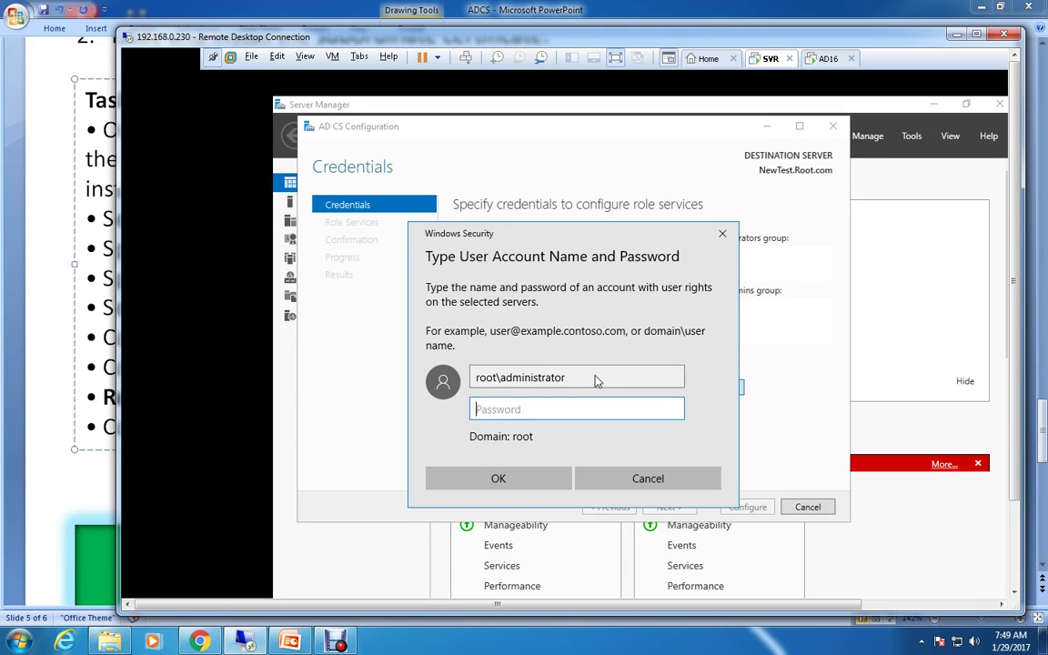
type("P")
left_click(535, 484)
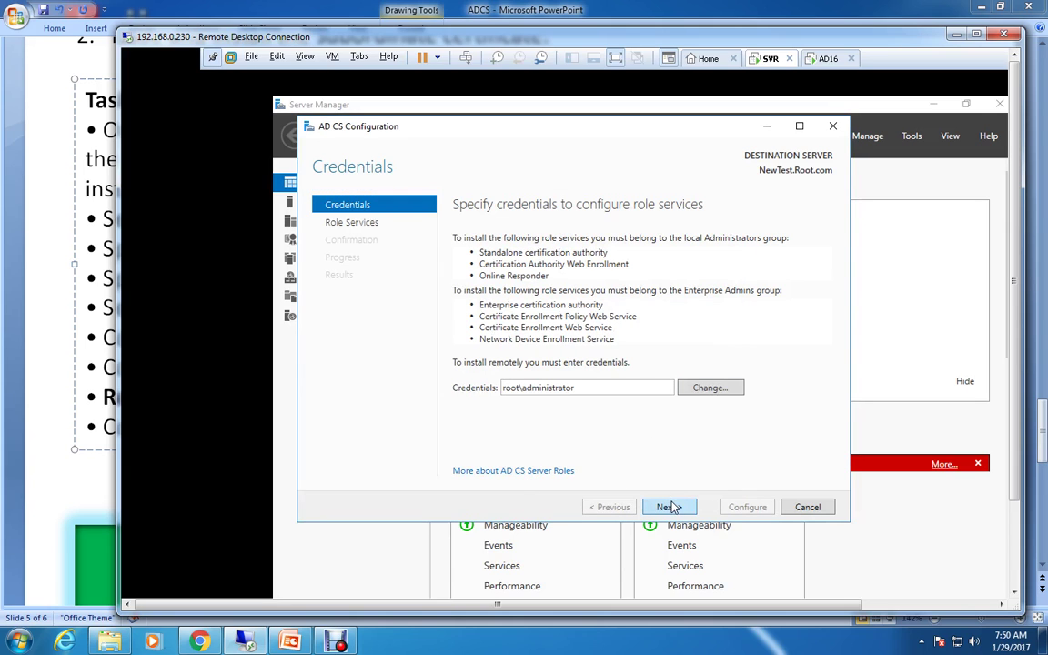
Select the Certification Authority role service for NewTest and minimize its AD CS Configuration wizard.
left_click(670, 506)
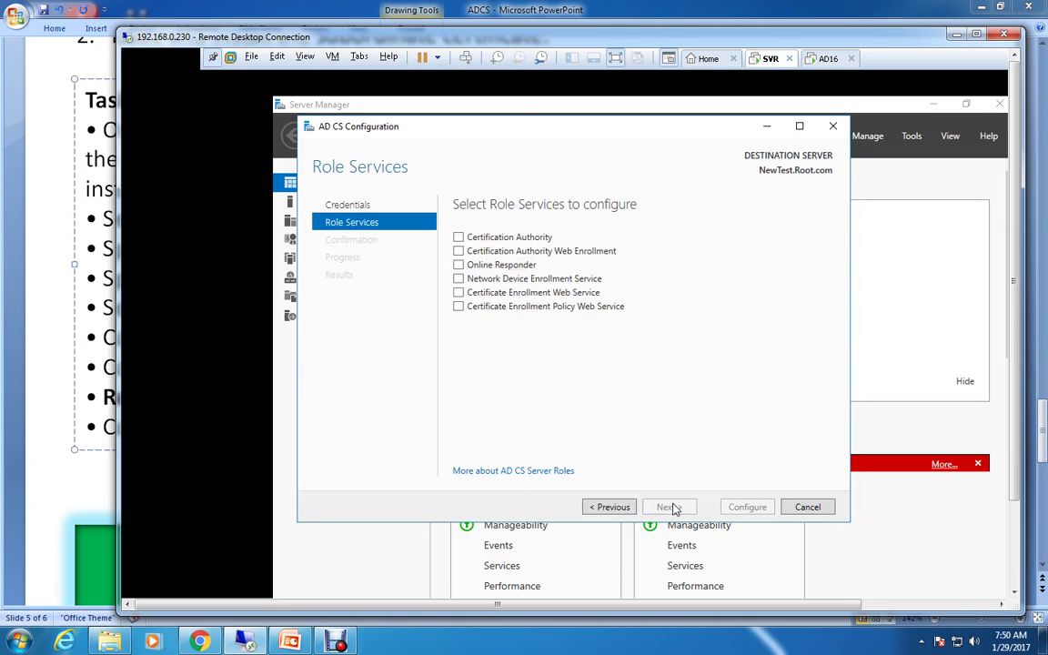
left_click(459, 238)
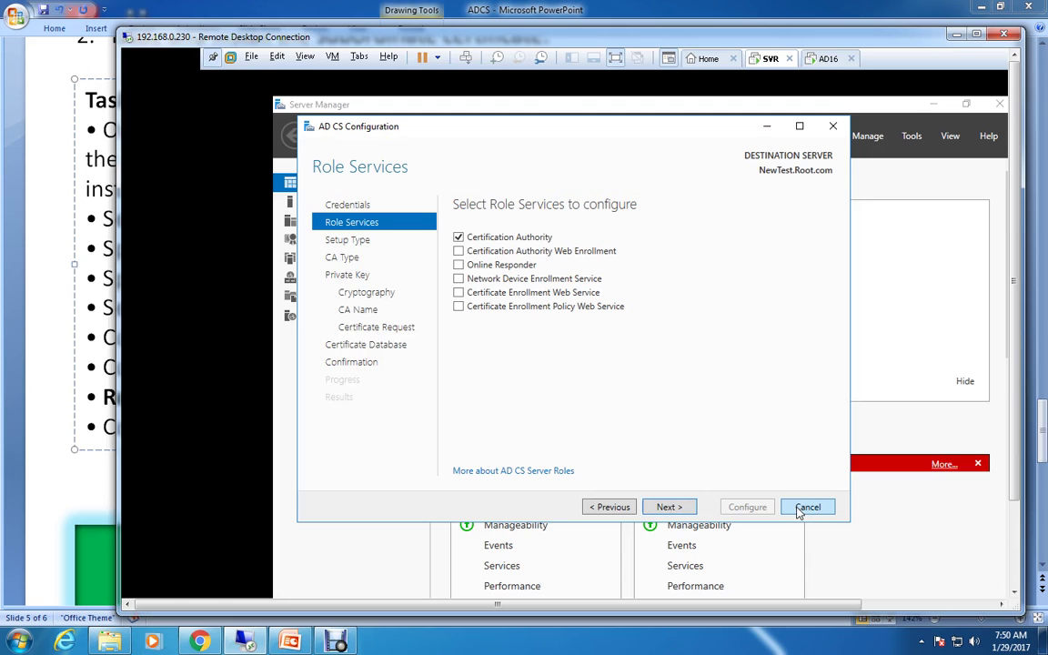
left_click(766, 127)
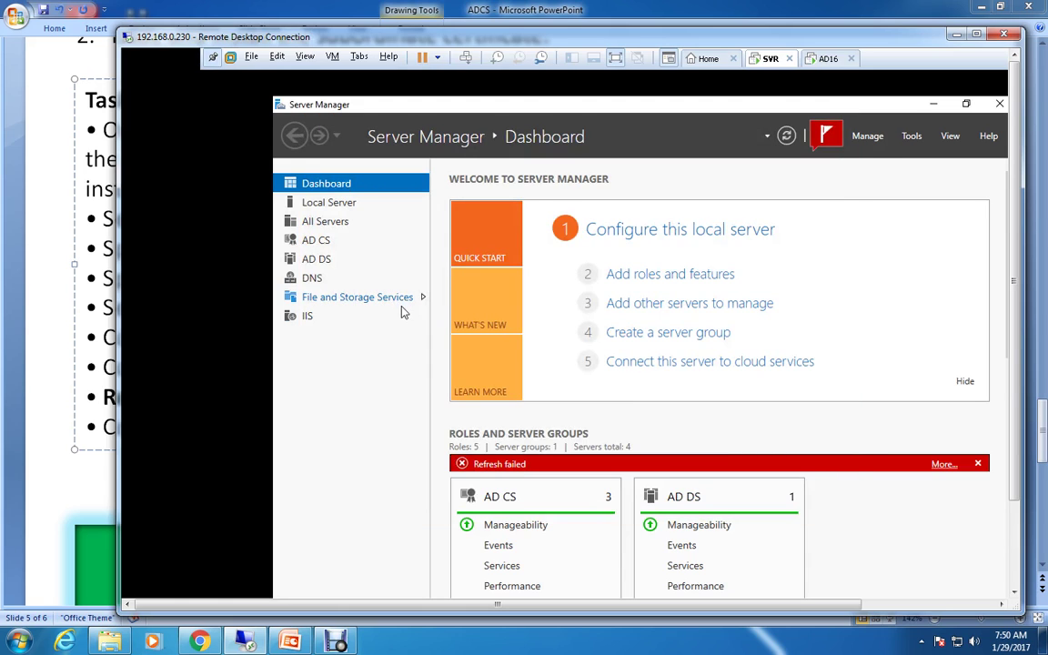
Open the Certification Authority console on SVR, dismiss the error message, and minimize the console.
left_click(912, 136)
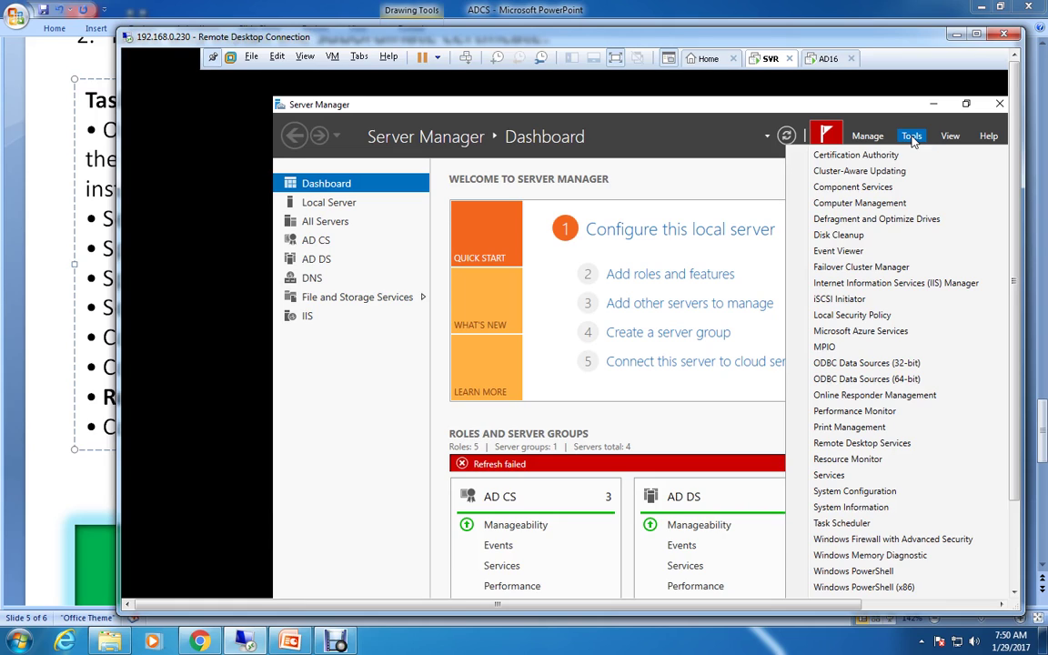
left_click(846, 155)
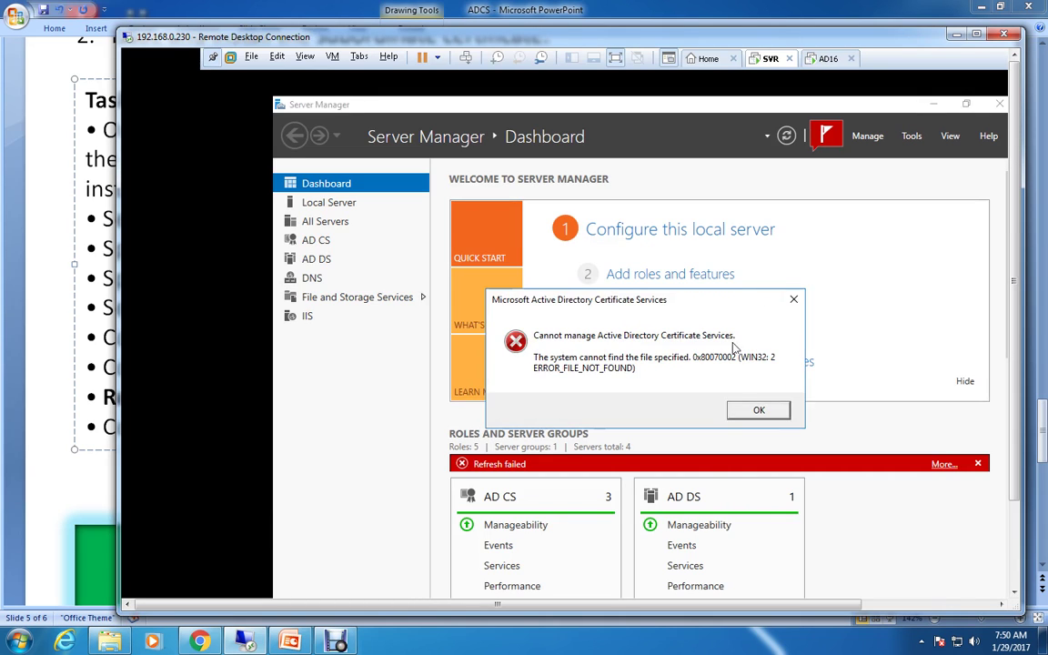
left_click(758, 411)
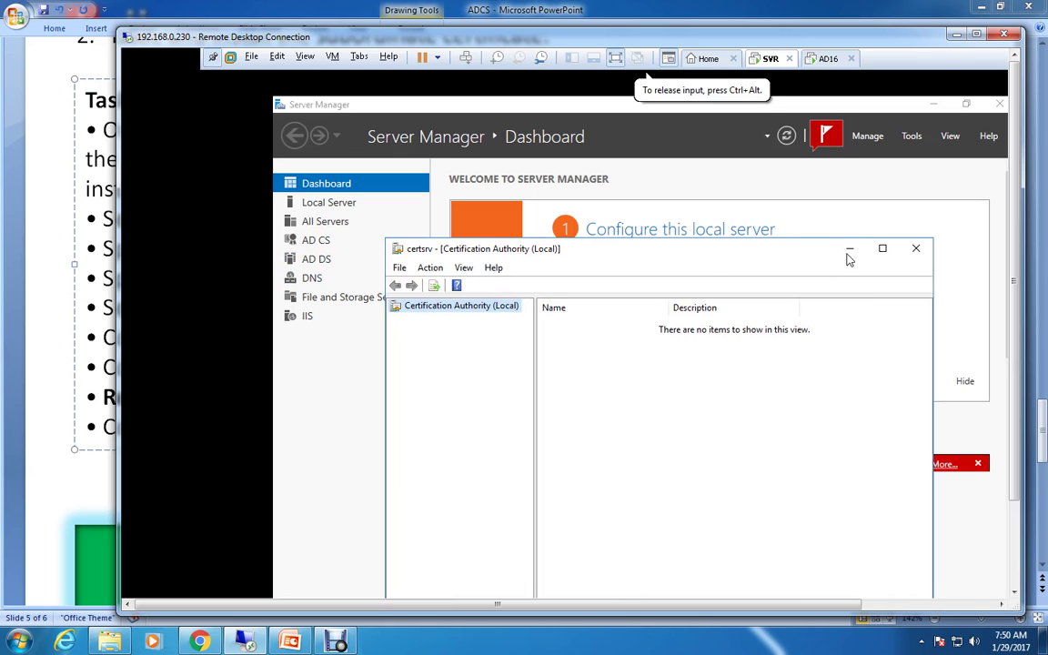
left_click(850, 248)
Show the AD CS server group in Server Manager and close the Certification Authority console.
left_click(314, 241)
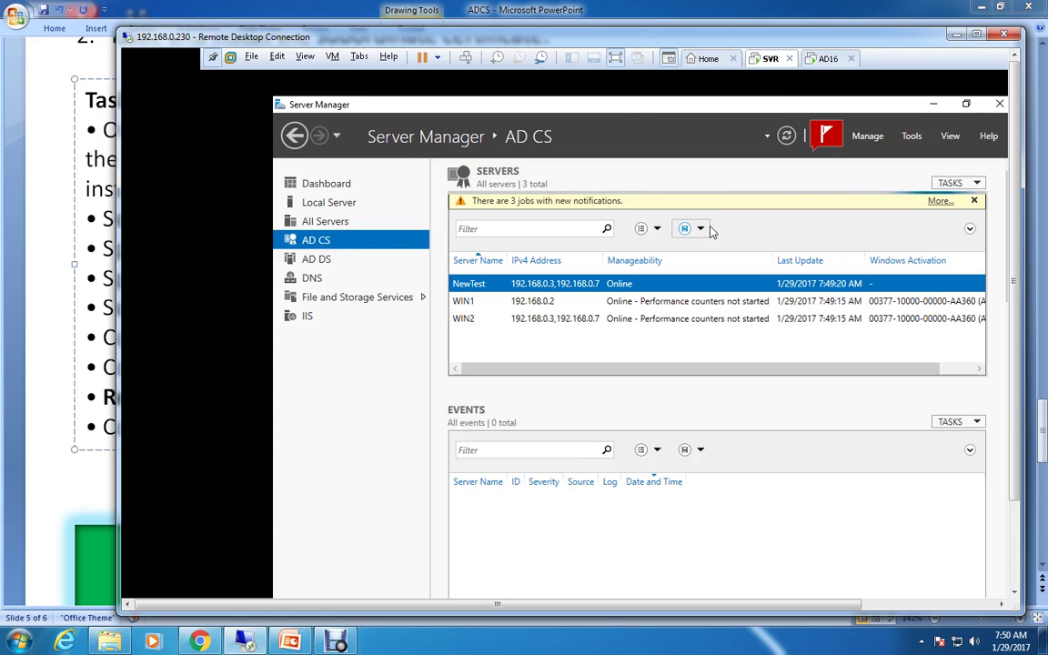
left_click(826, 136)
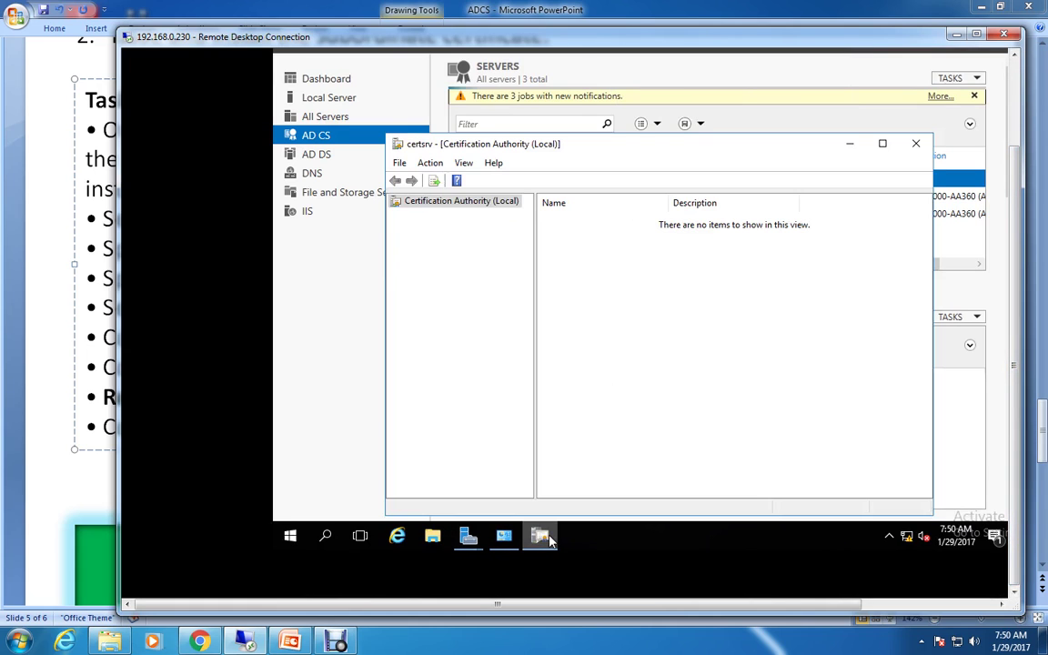
left_click(916, 144)
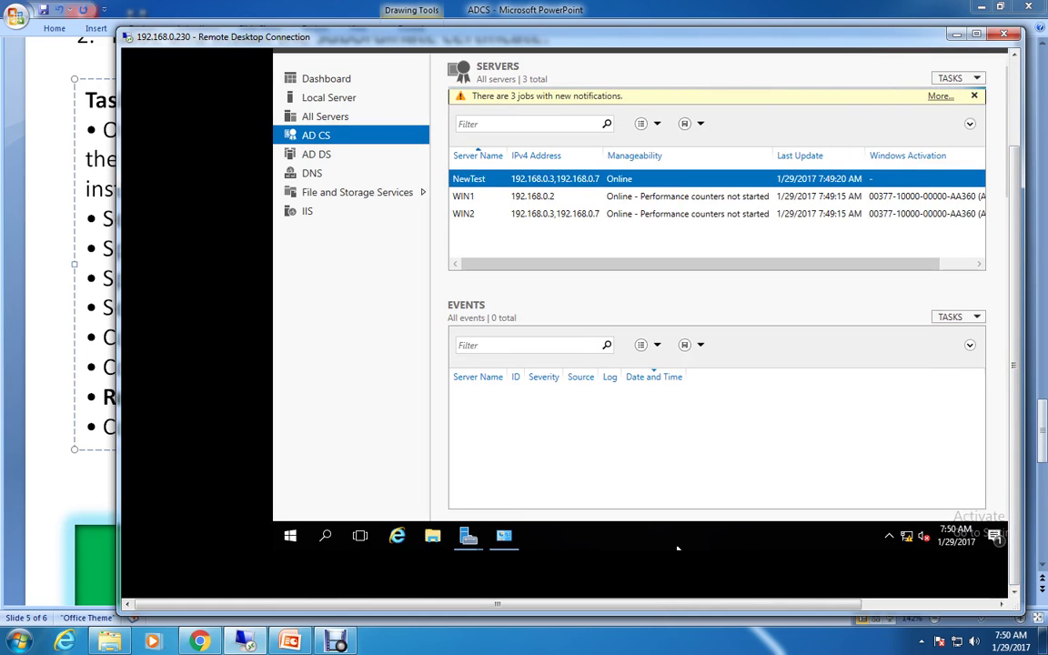
Start the post-deployment AD CS configuration for WIN2 and accept the ROOT\Administrator credentials.
scroll(1017, 342, "up", 2)
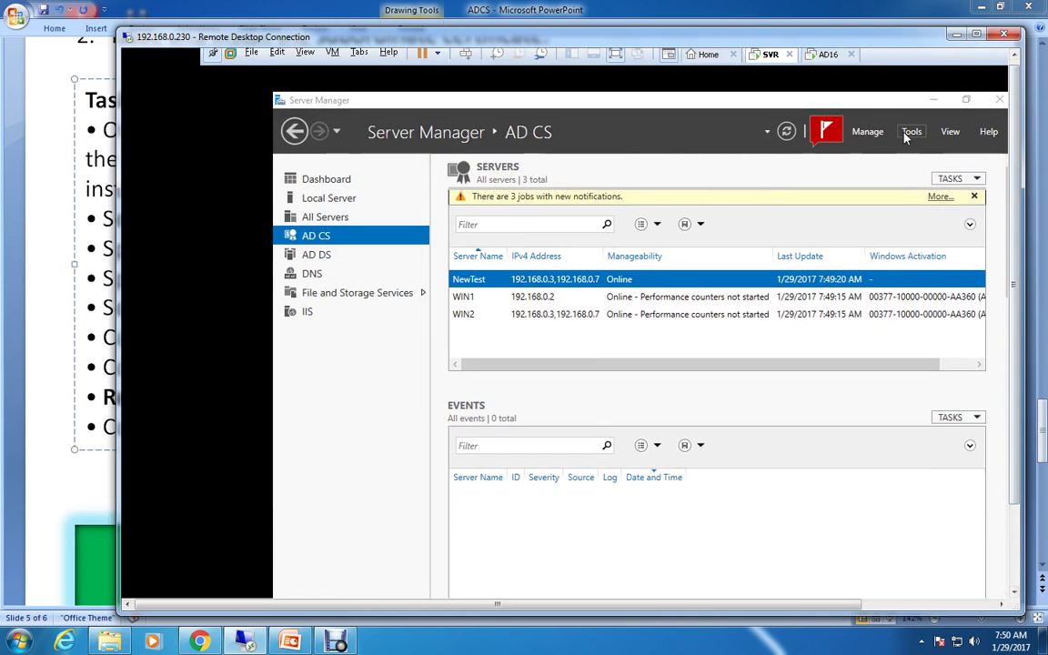
left_click(909, 132)
left_click(825, 130)
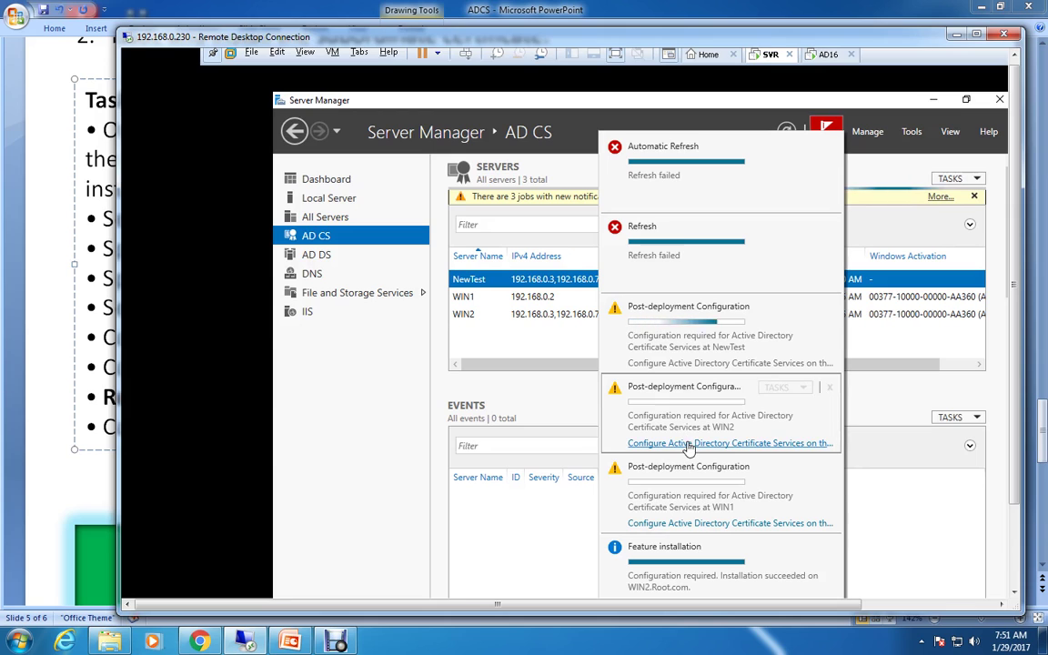
left_click(689, 446)
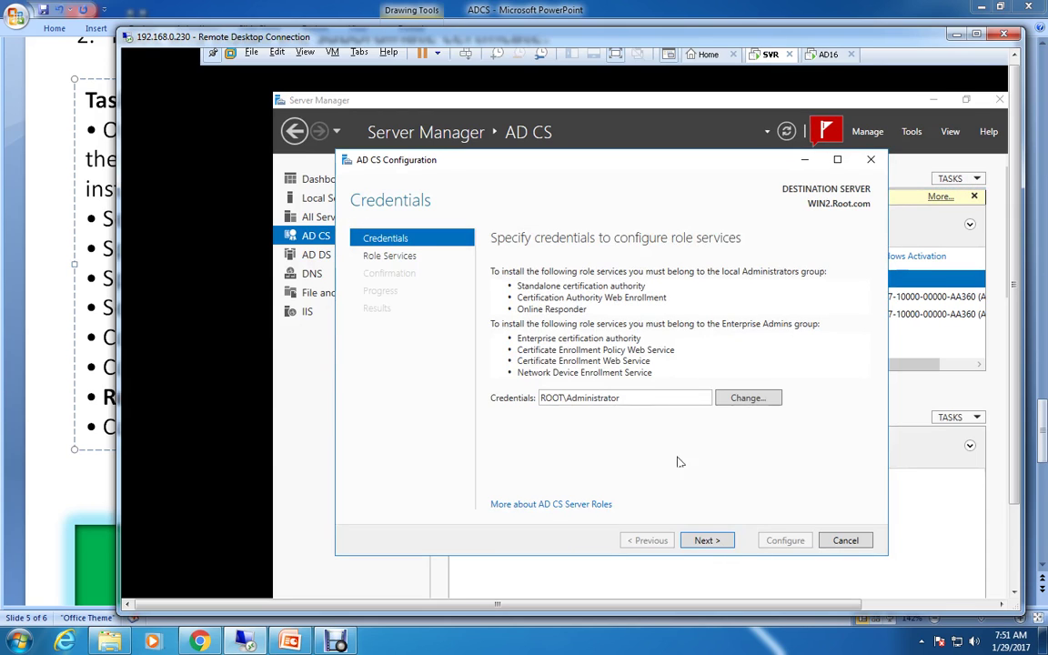
left_click(708, 541)
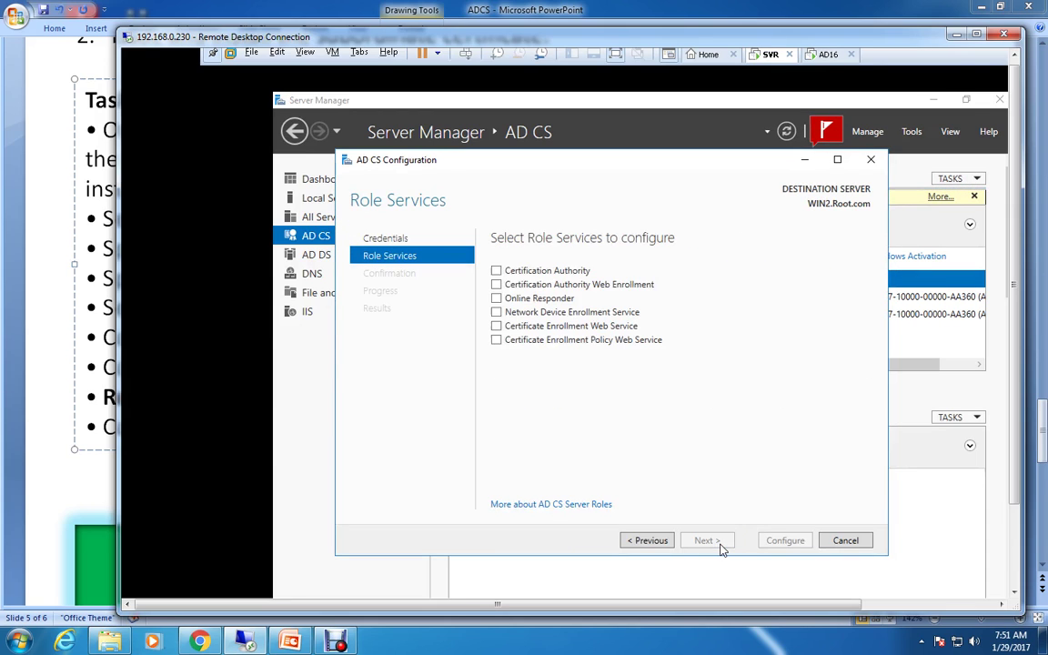
Choose Certification Authority, Certification Authority Web Enrollment, Online Responder and Certificate Enrollment Policy Web Service as the role services for WIN2.
left_click(495, 271)
left_click(496, 284)
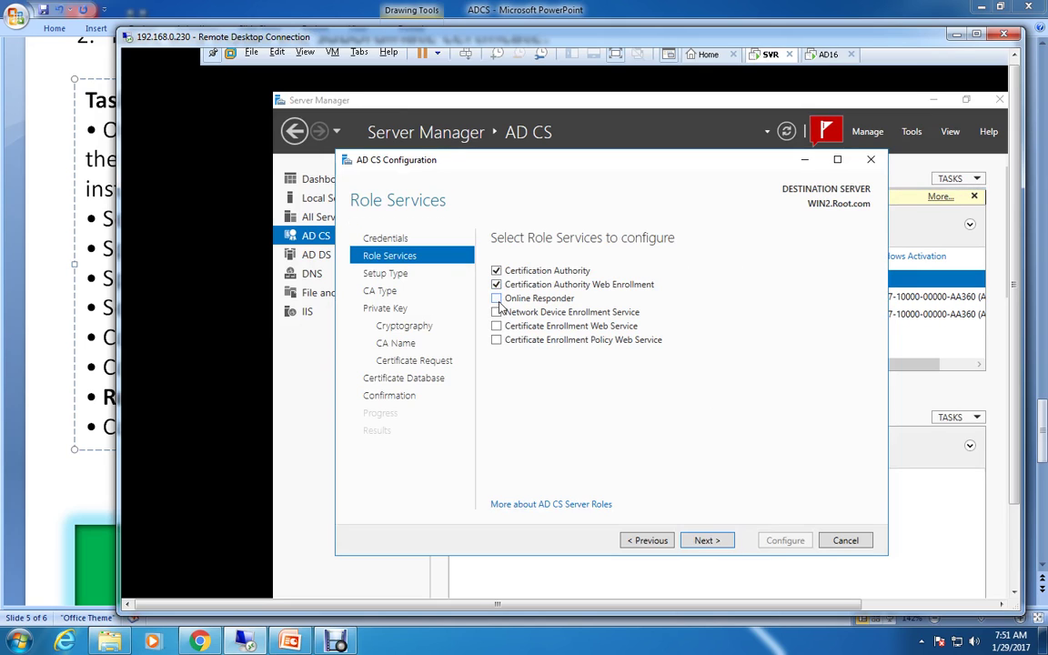
left_click(496, 298)
left_click(496, 312)
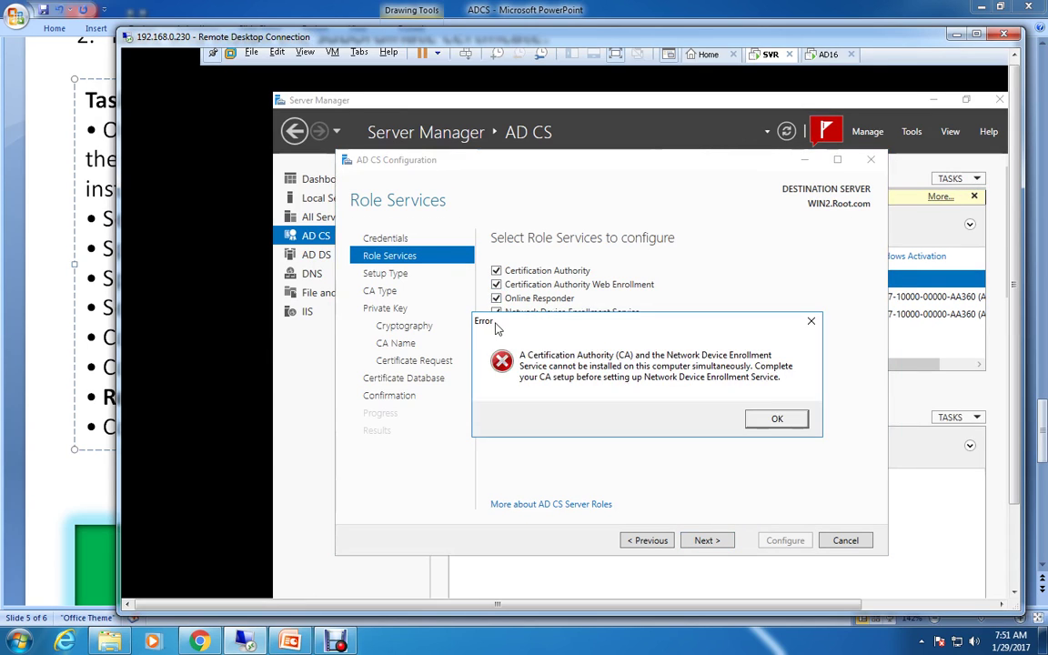
left_click(769, 421)
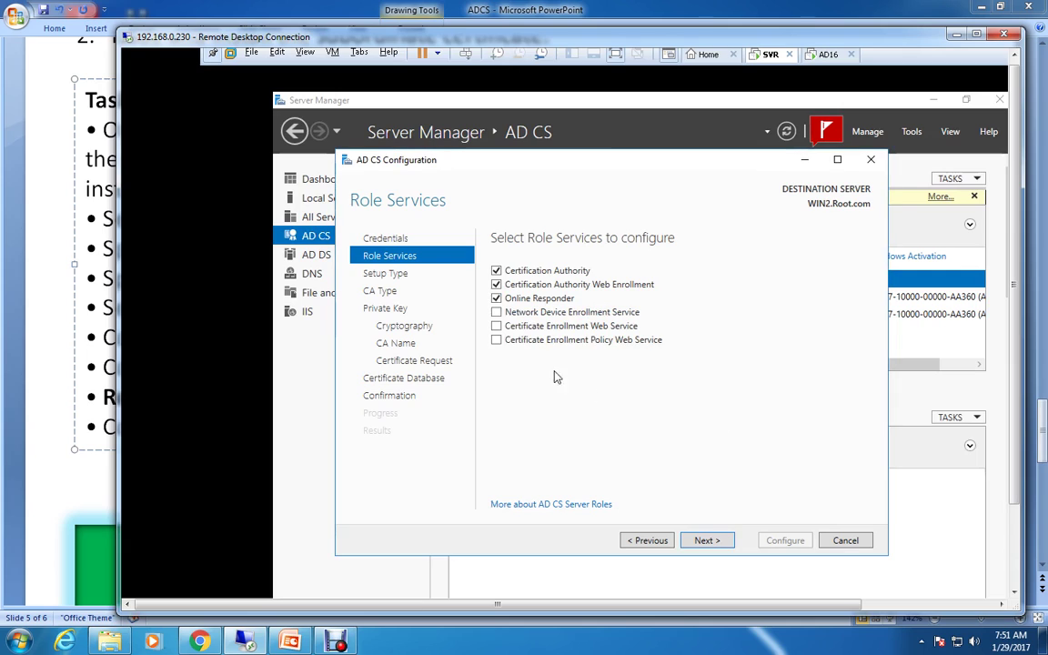
left_click(496, 340)
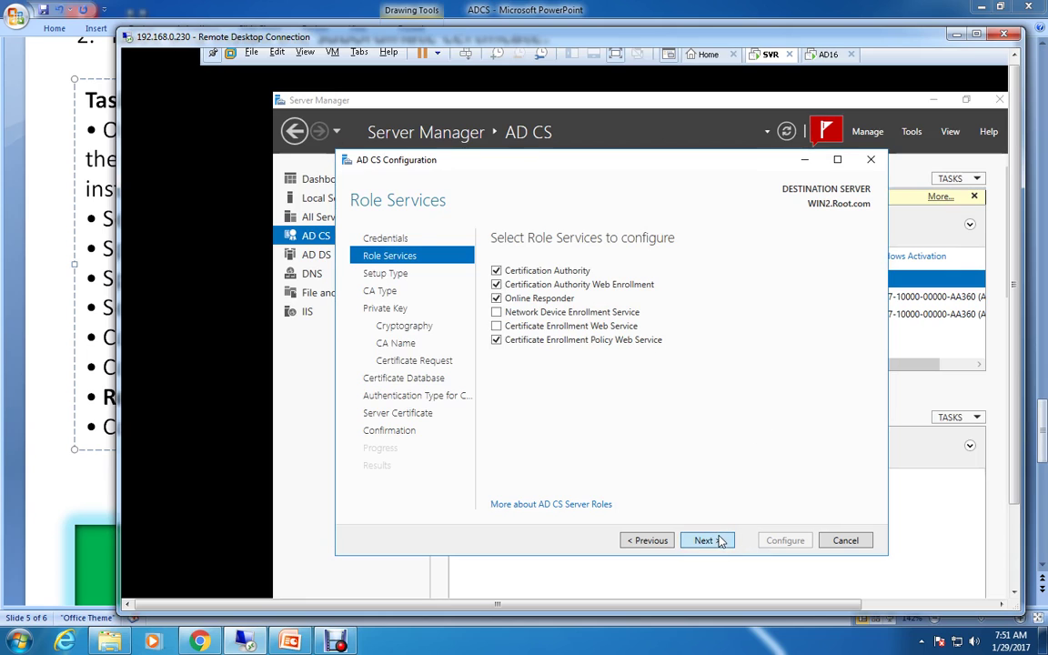
left_click(721, 541)
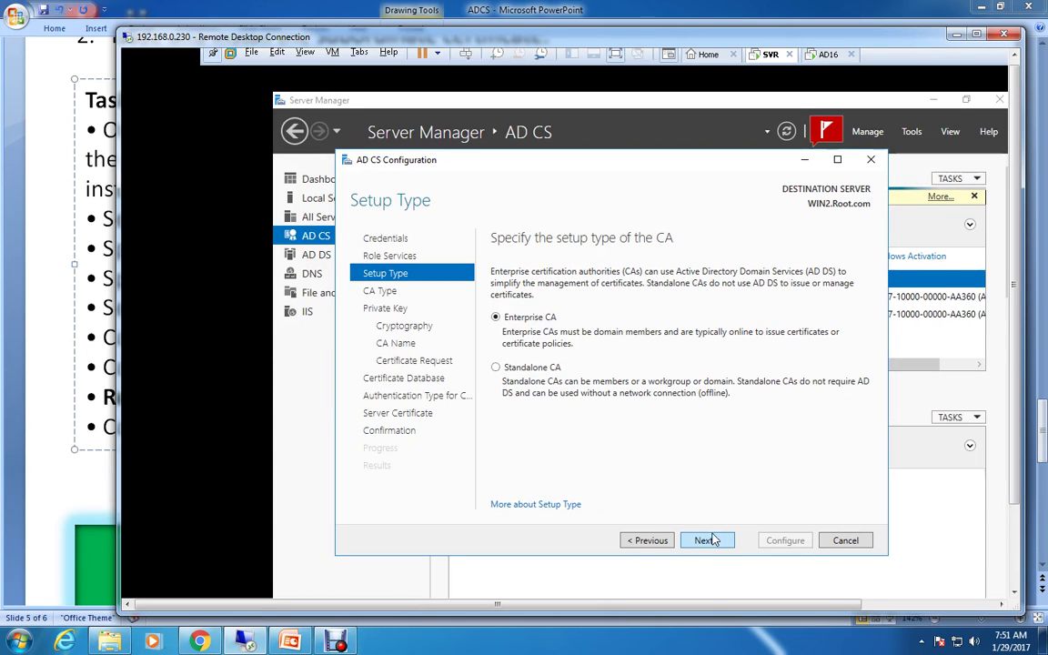
Check the setup type on the Task 1 slide and accept Enterprise CA in WIN2's AD CS configuration.
left_click(301, 640)
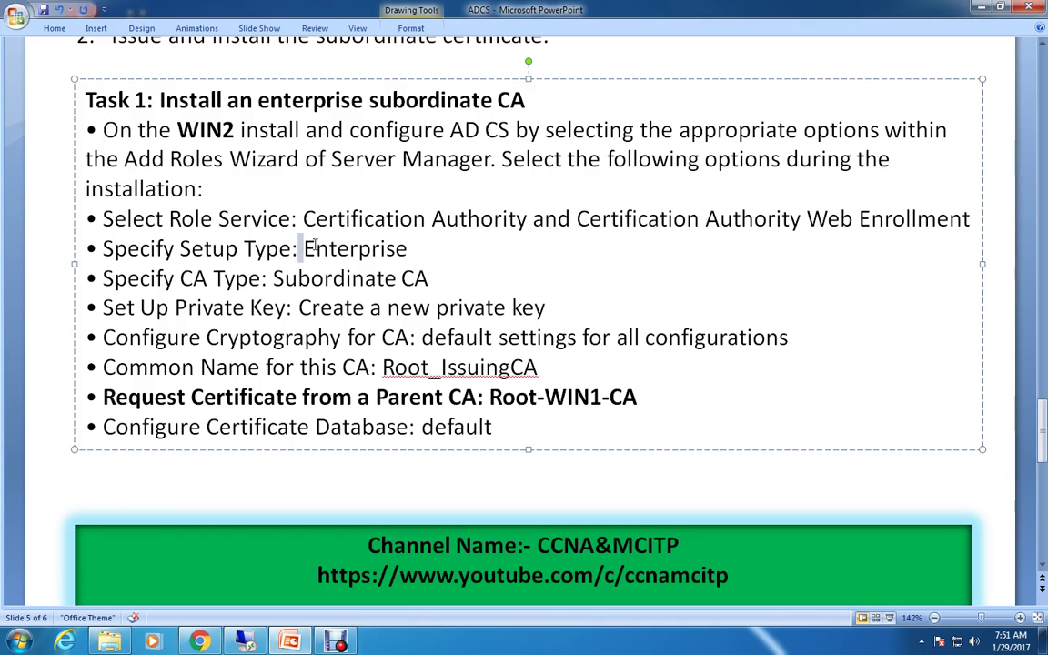
left_click_drag(303, 248, 409, 249)
left_click(455, 251)
left_click(244, 641)
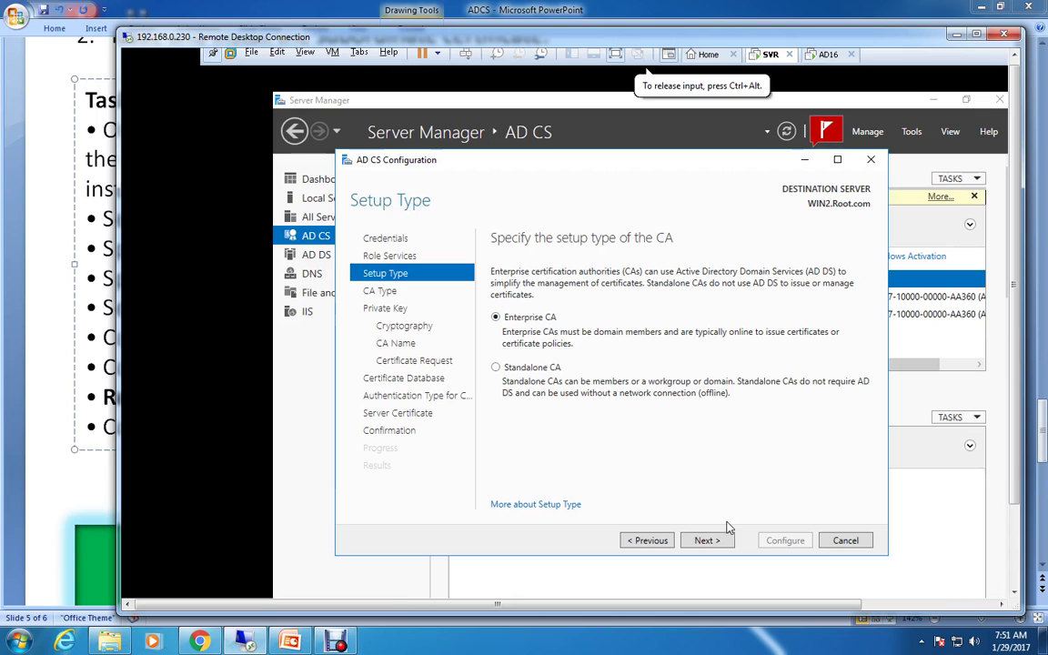
left_click(707, 541)
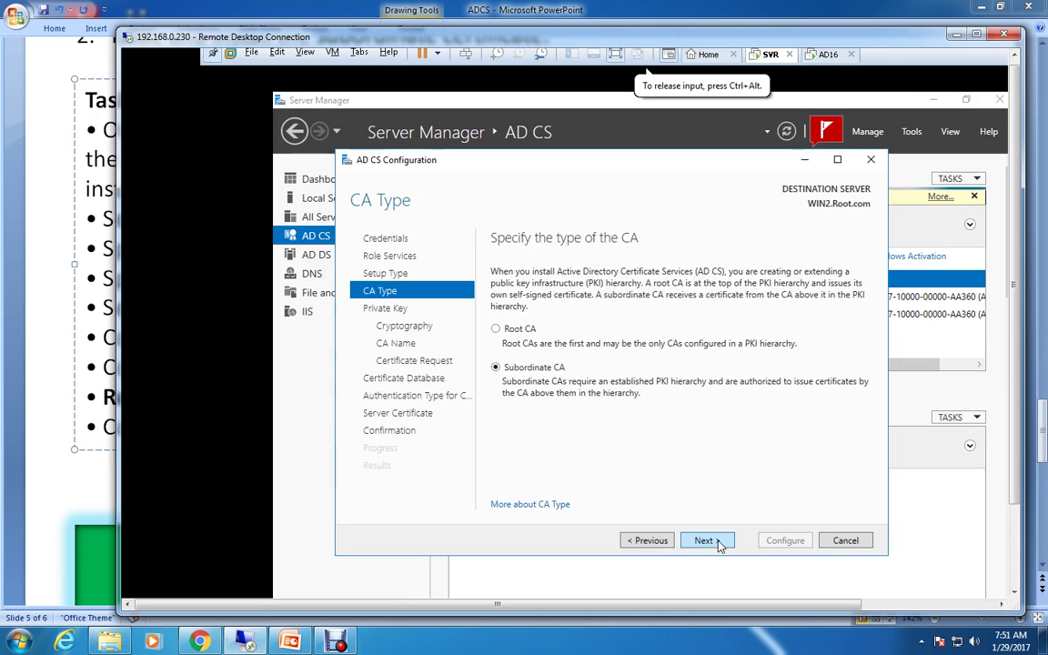
Check the CA type on the Task 1 slide and accept Subordinate CA in WIN2's AD CS configuration.
key("alt+Tab")
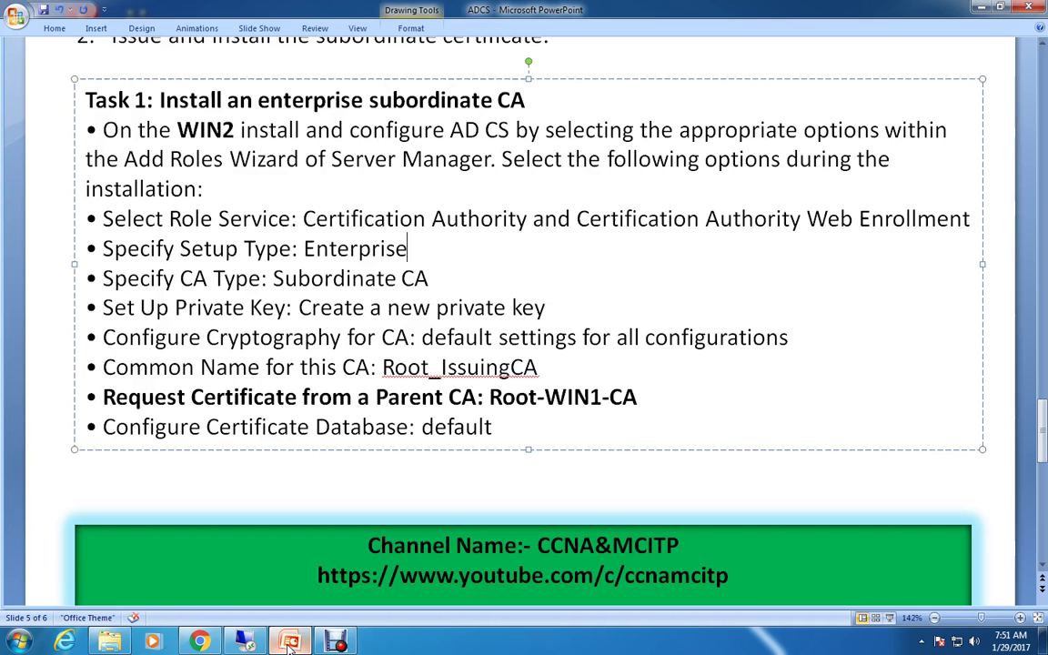
left_click_drag(271, 278, 429, 279)
left_click(244, 641)
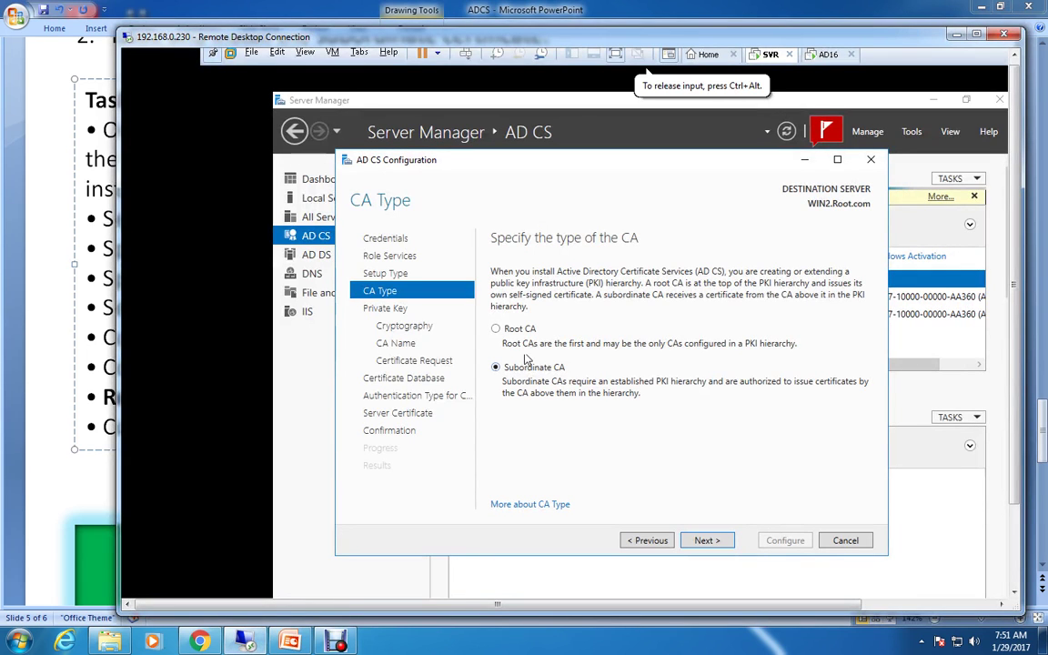
left_click(719, 544)
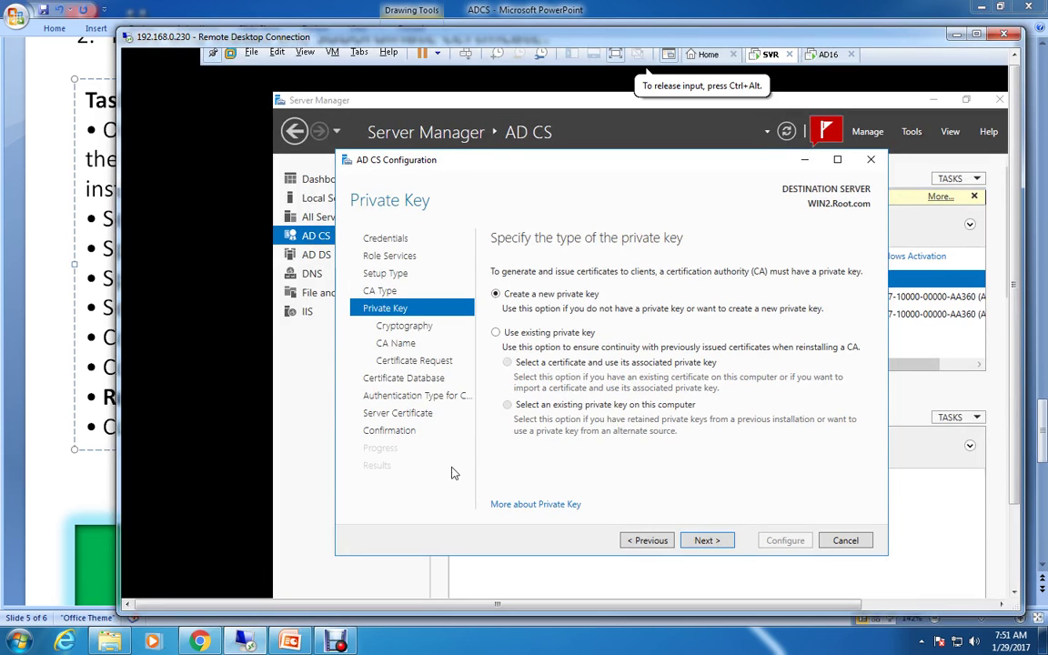
Check the private key setting for WIN2 on the Task 1 slide and return to the AD CS configuration.
left_click(244, 642)
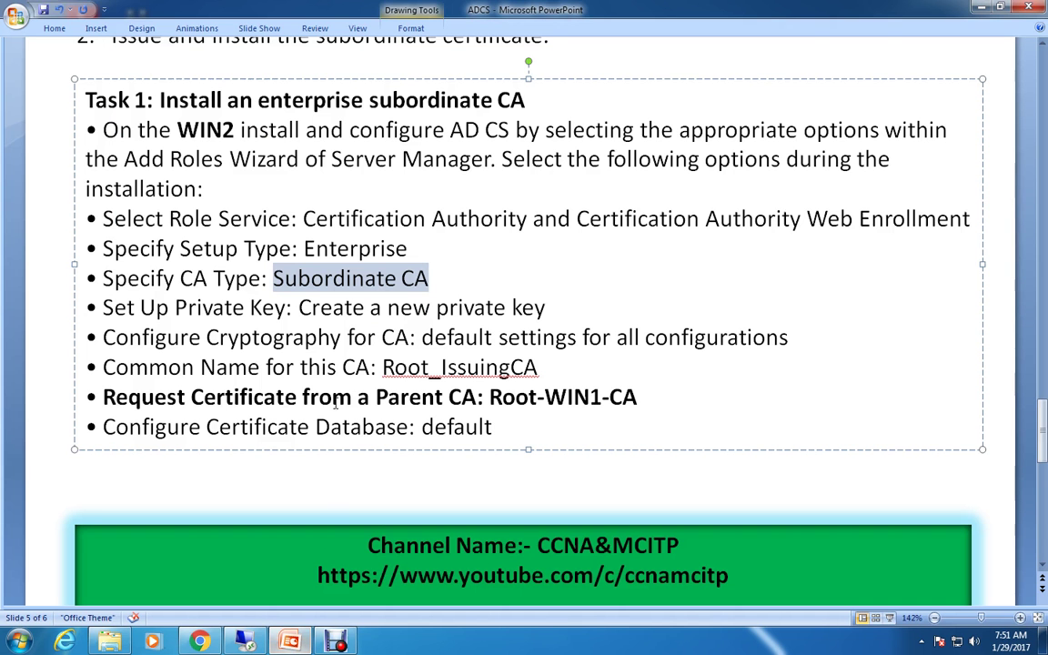
left_click_drag(299, 308, 545, 307)
left_click(244, 641)
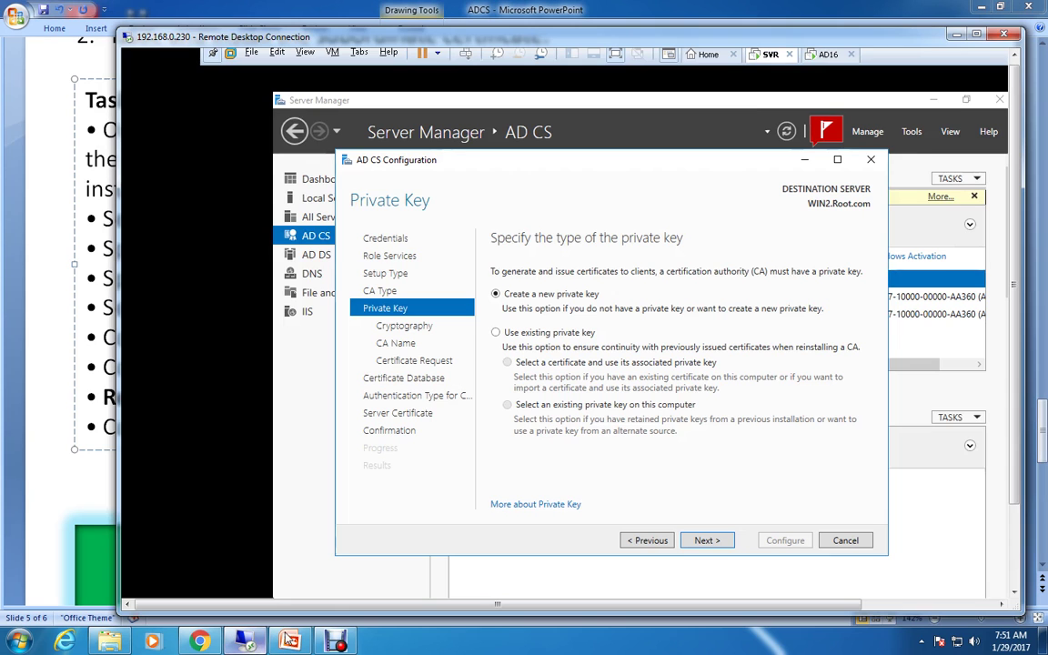
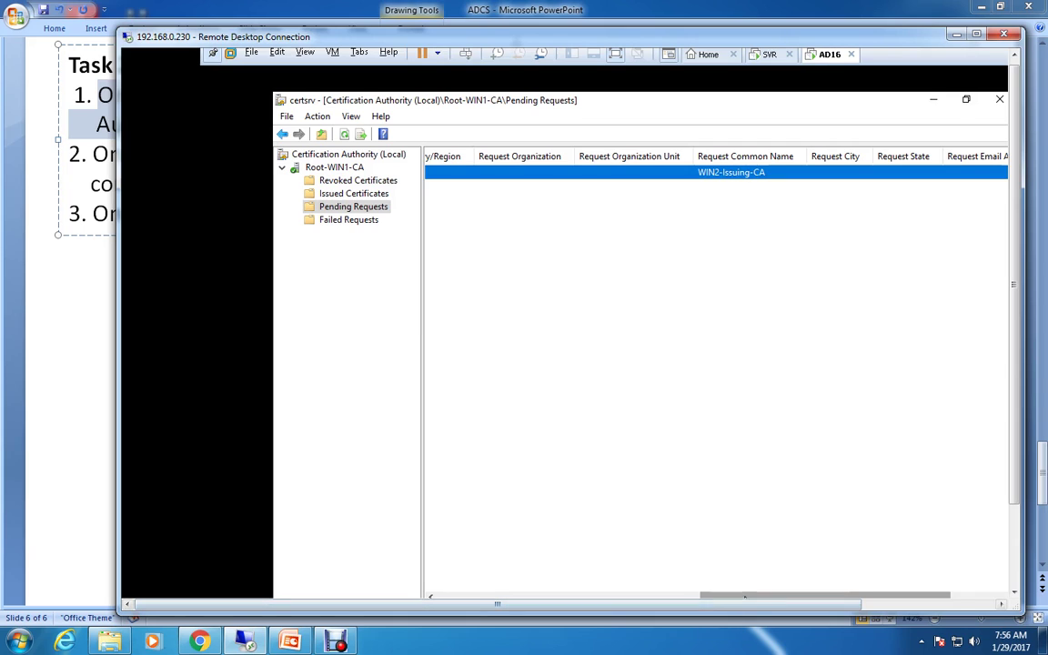
Review the pending WIN2-Issuing-CA request on WIN1 and the first Task 2 instruction on the slide.
left_click_drag(743, 598, 909, 577)
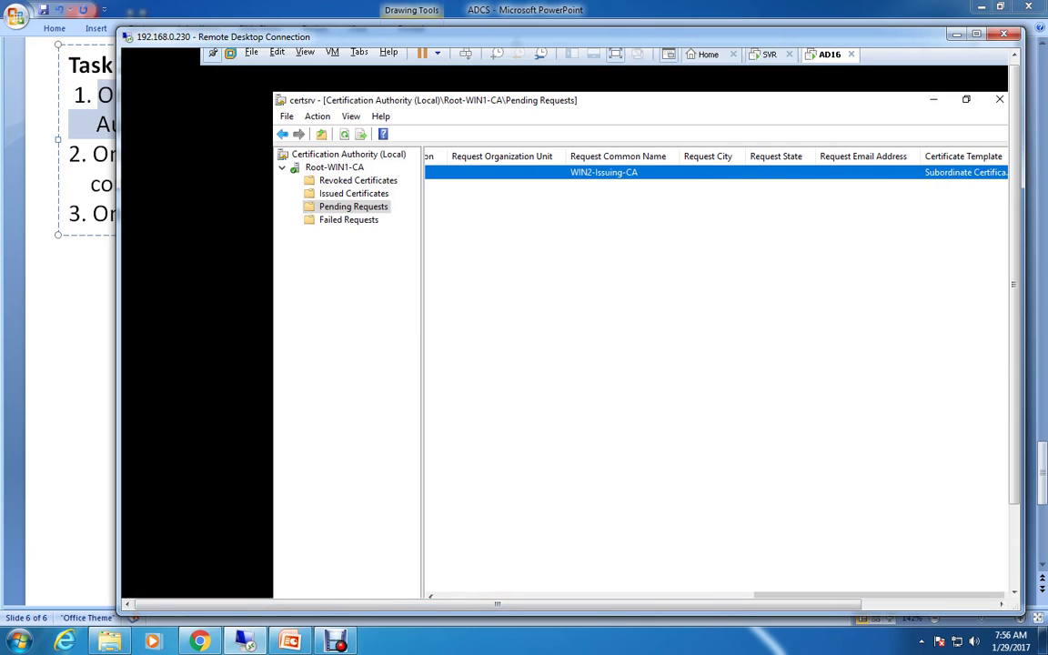
left_click(933, 100)
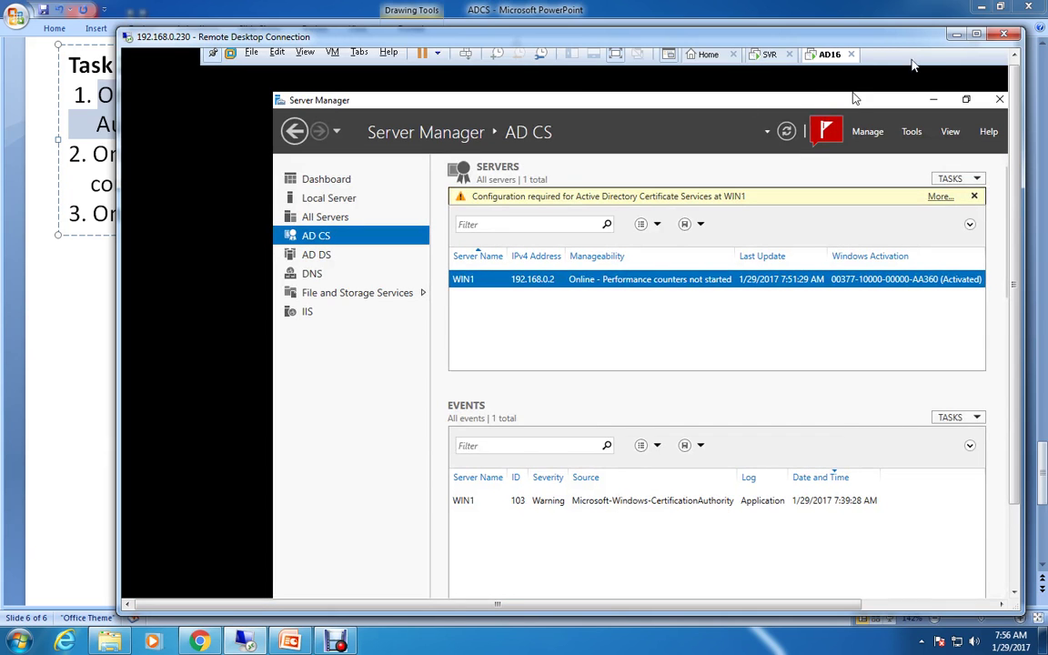
left_click(862, 23)
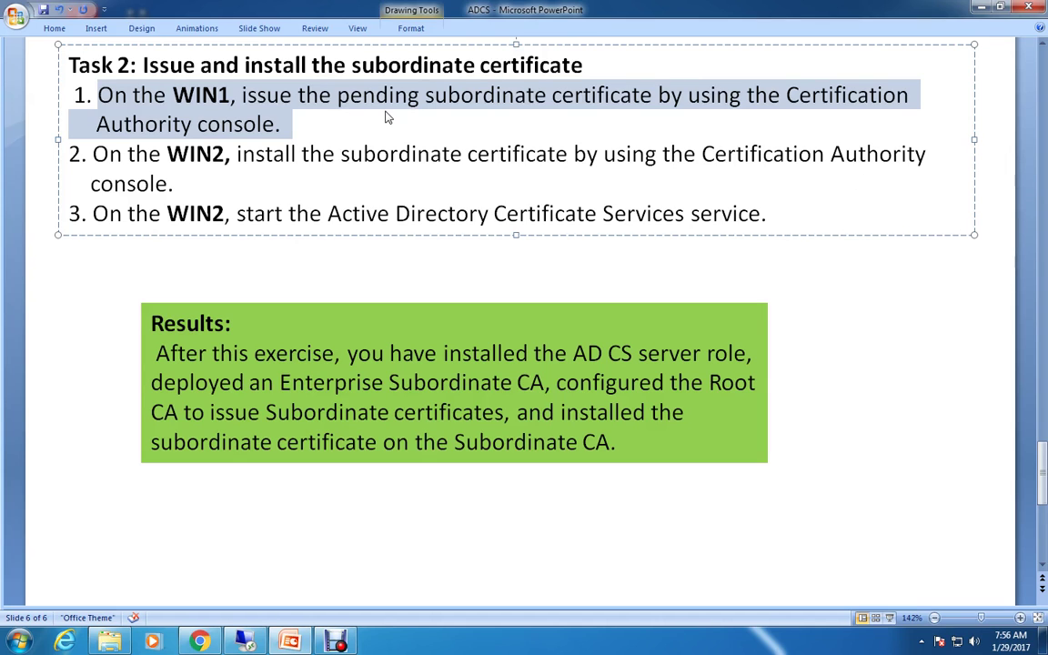
left_click(244, 641)
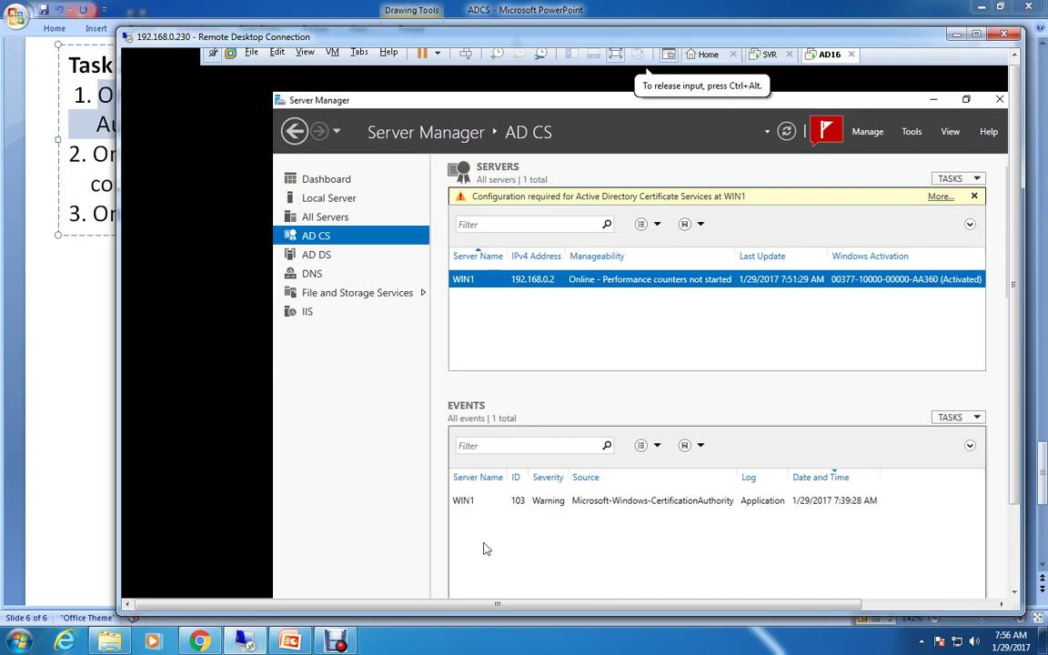
key("alt+Tab")
key("alt+Tab")
key("alt+Tab")
key("alt+Tab")
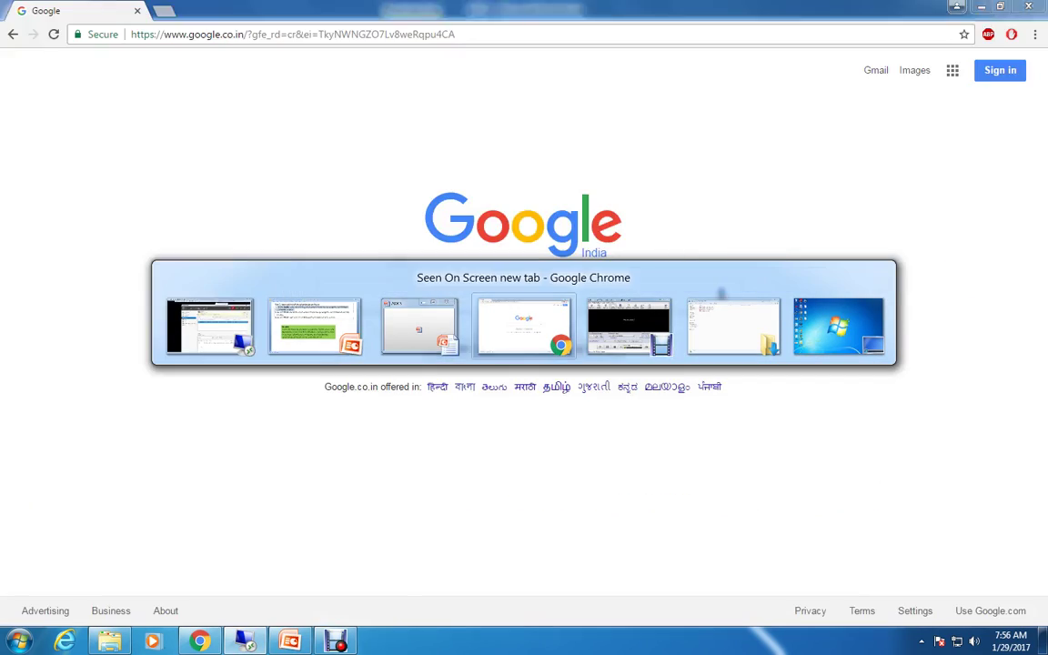
key("alt+Tab")
key("alt+Tab")
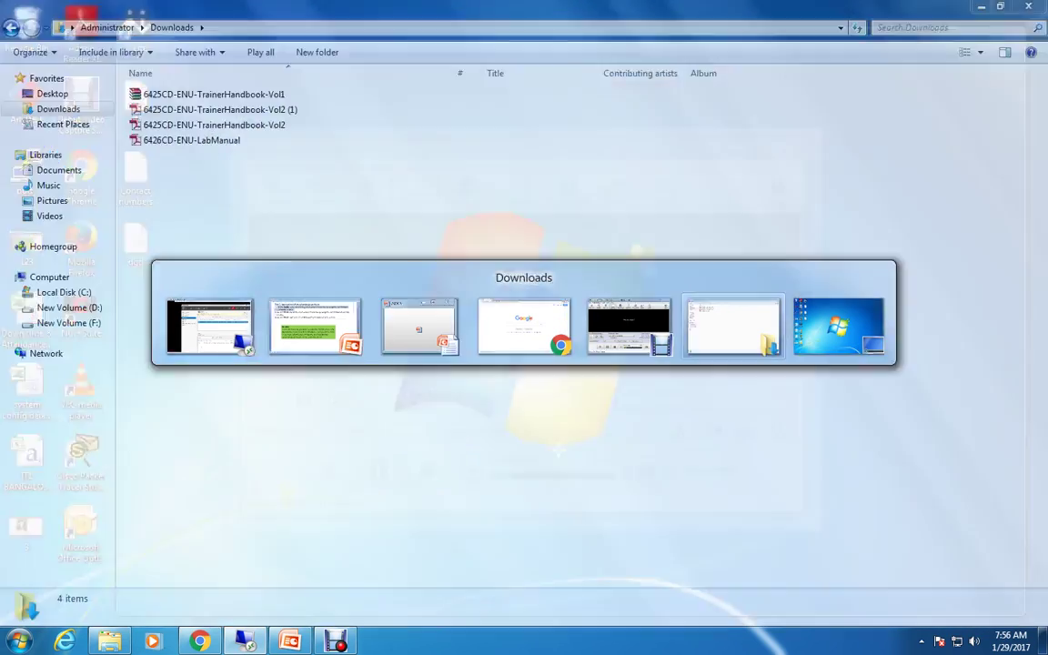
key("alt+Tab")
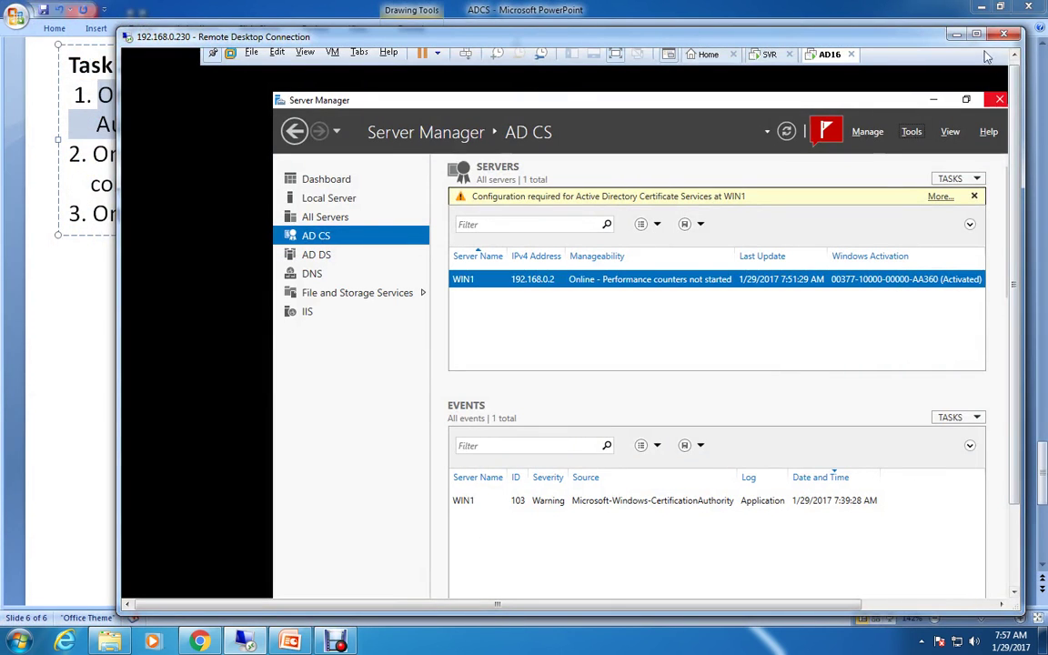
Issue the pending WIN2-Issuing-CA subordinate certificate from Root-WIN1-CA in WIN1's Certification Authority console and refresh the pending requests.
double_click(869, 30)
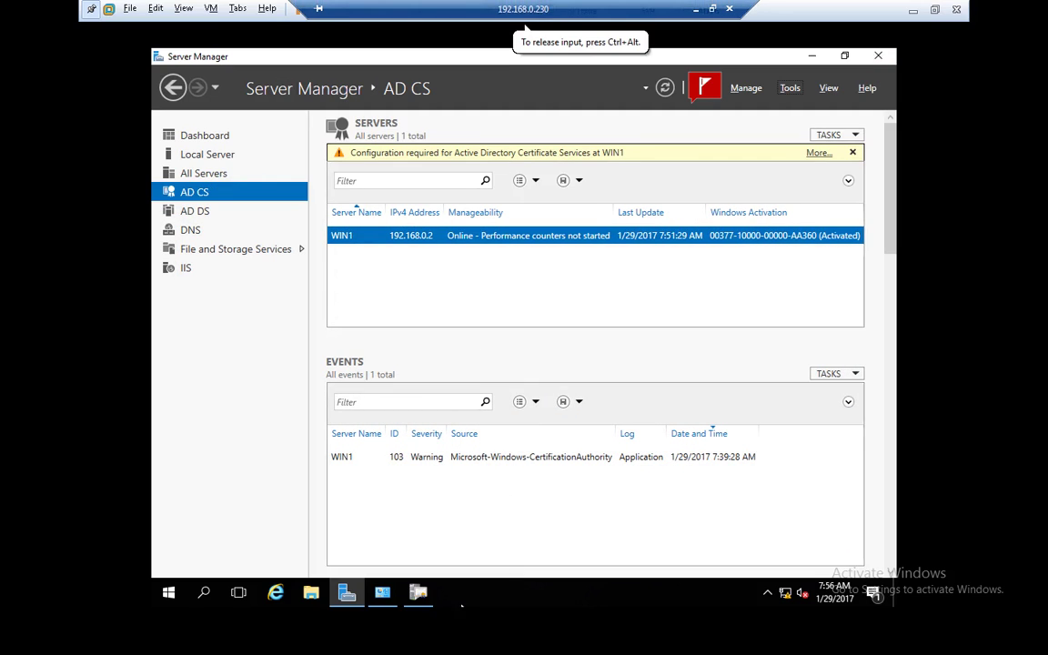
left_click(419, 593)
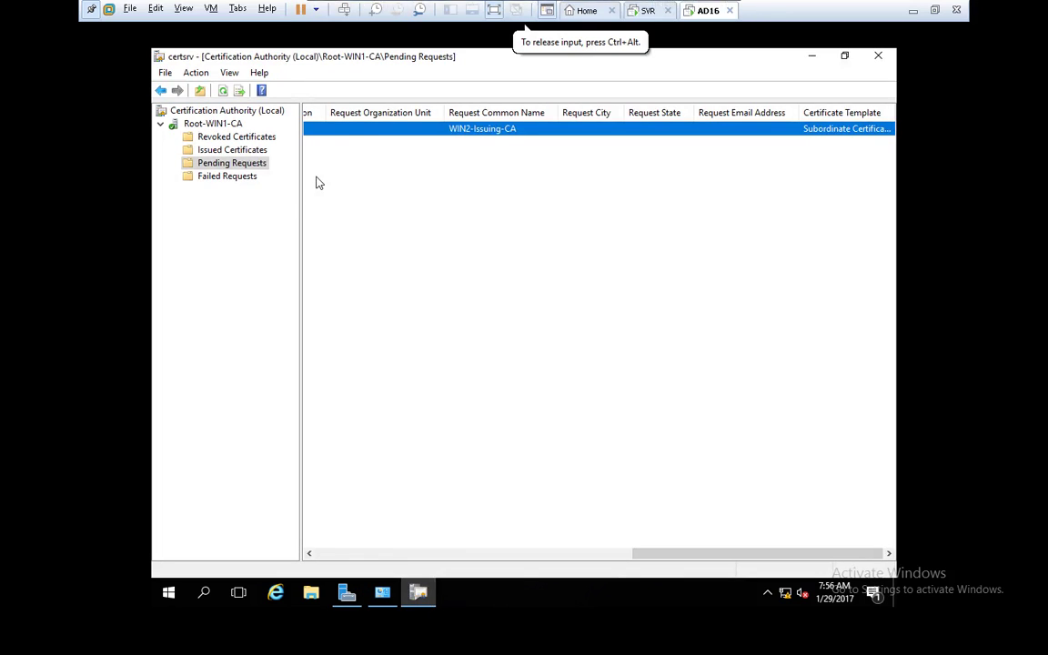
right_click(344, 131)
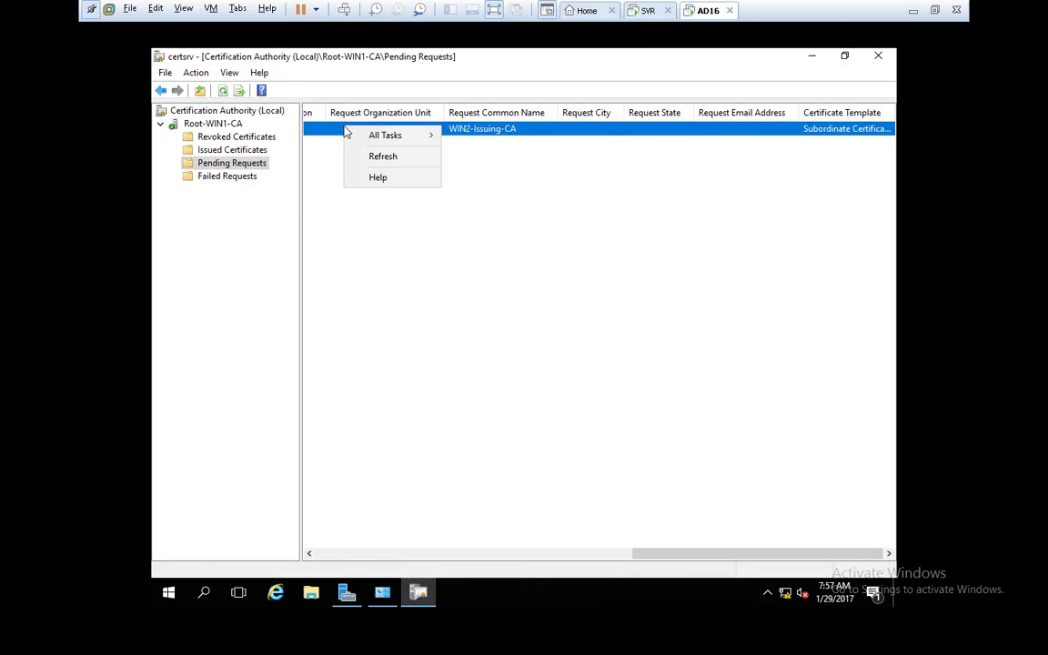
mouse_move(380, 138)
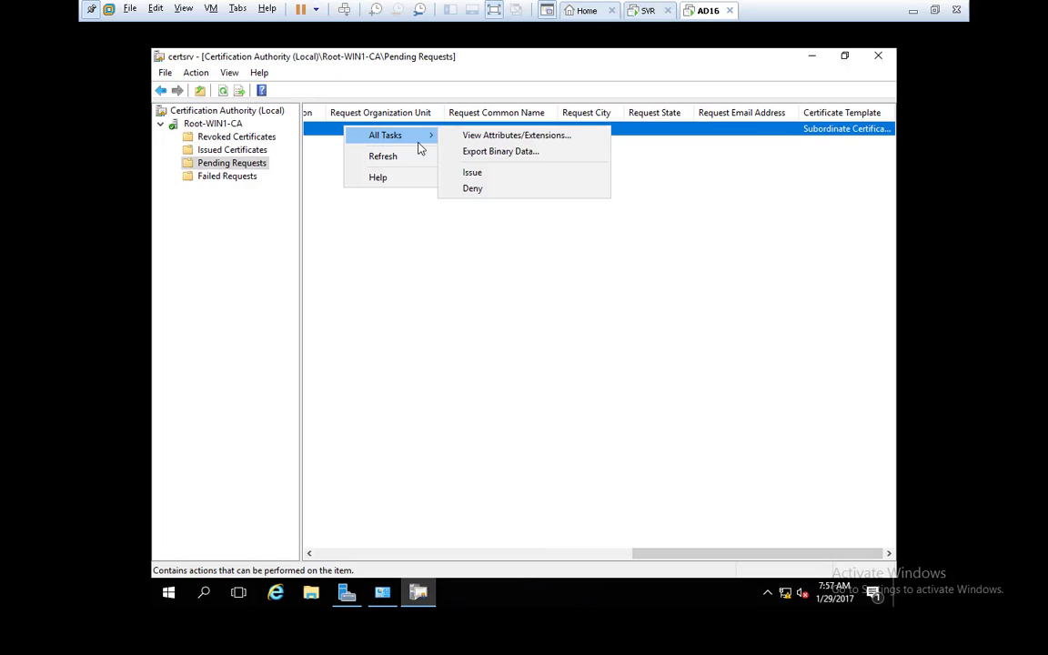
left_click(471, 173)
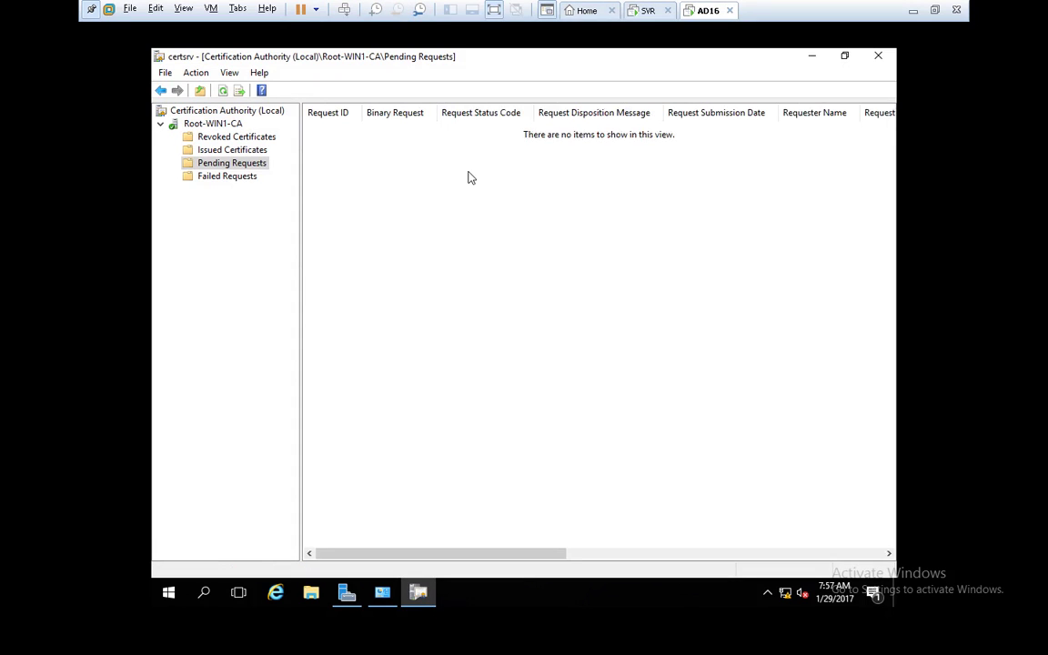
right_click(430, 294)
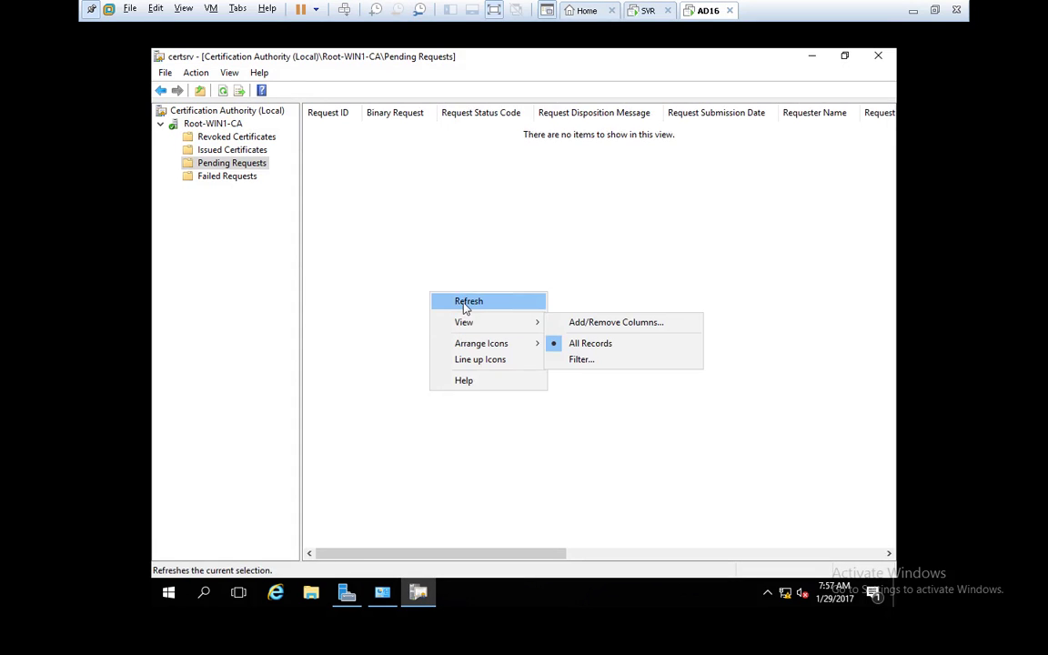
left_click(464, 302)
Examine the general information, details and certification path of the subordinate certificate among Root-WIN1-CA's issued certificates.
left_click(228, 149)
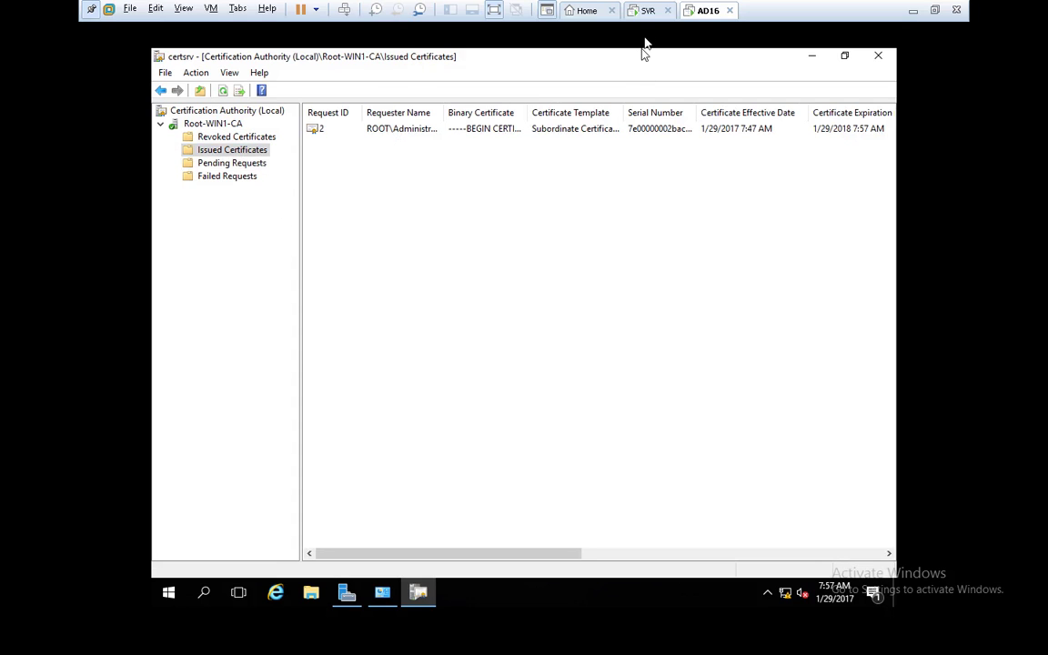
left_click(643, 407)
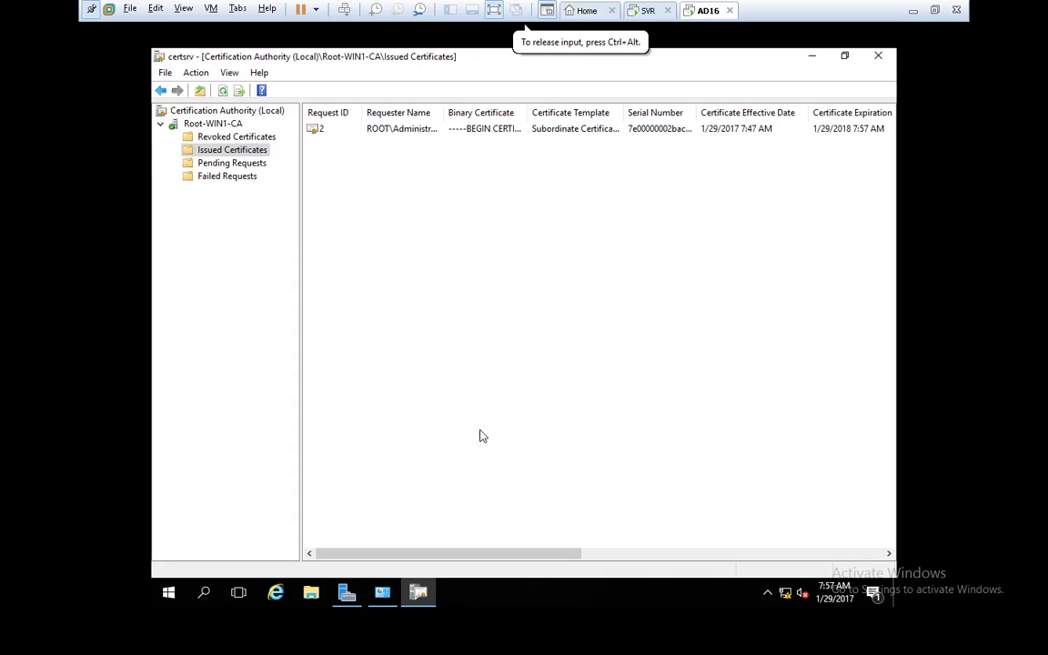
left_click_drag(429, 558, 528, 556)
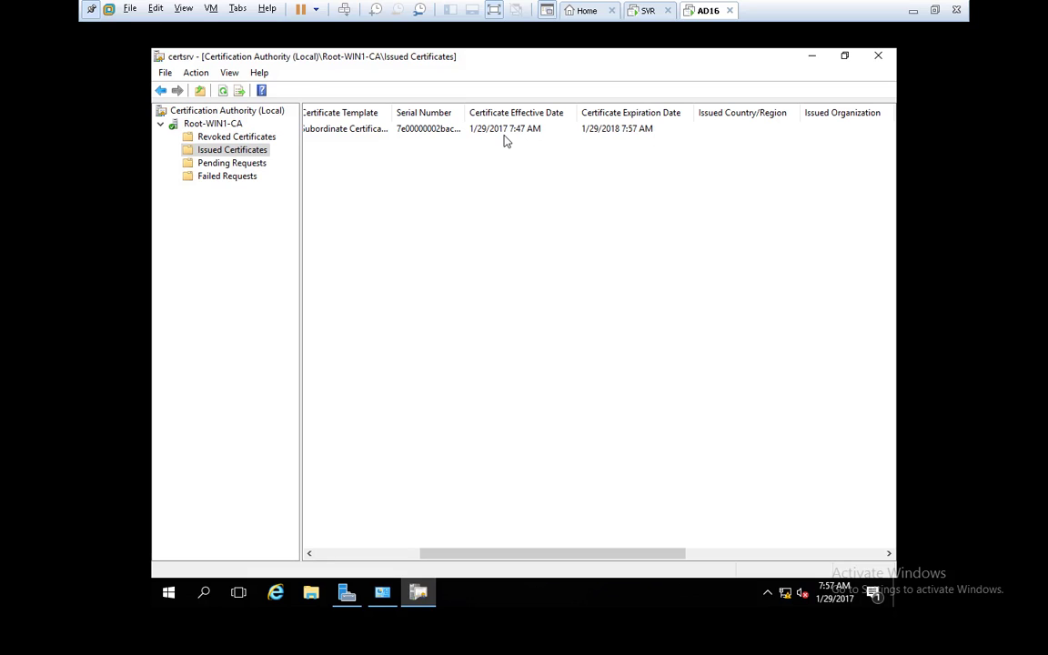
double_click(435, 130)
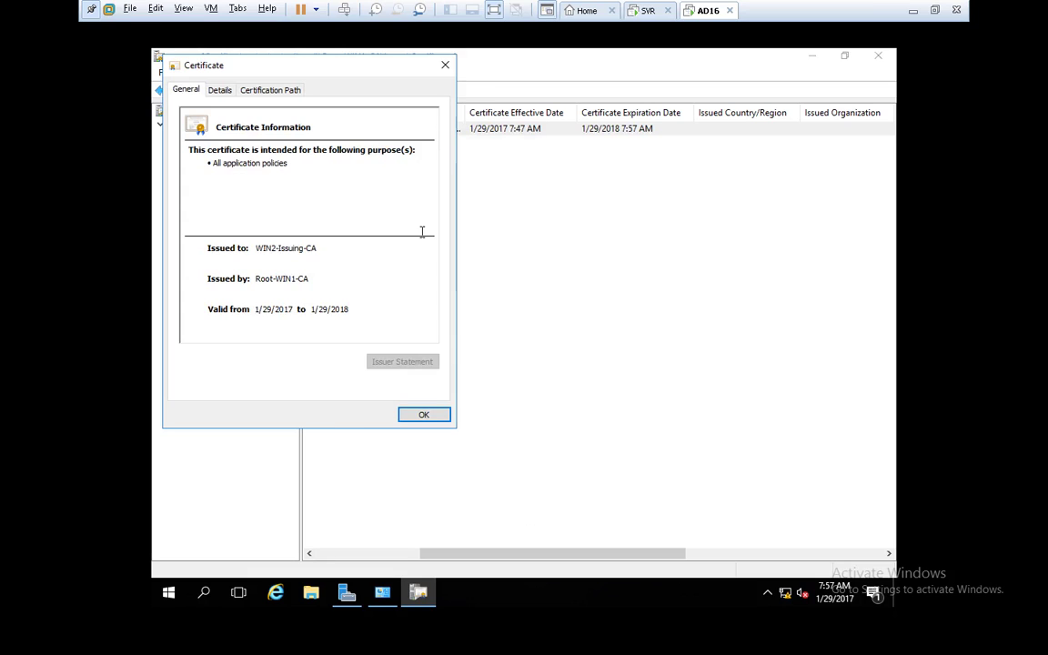
left_click(223, 94)
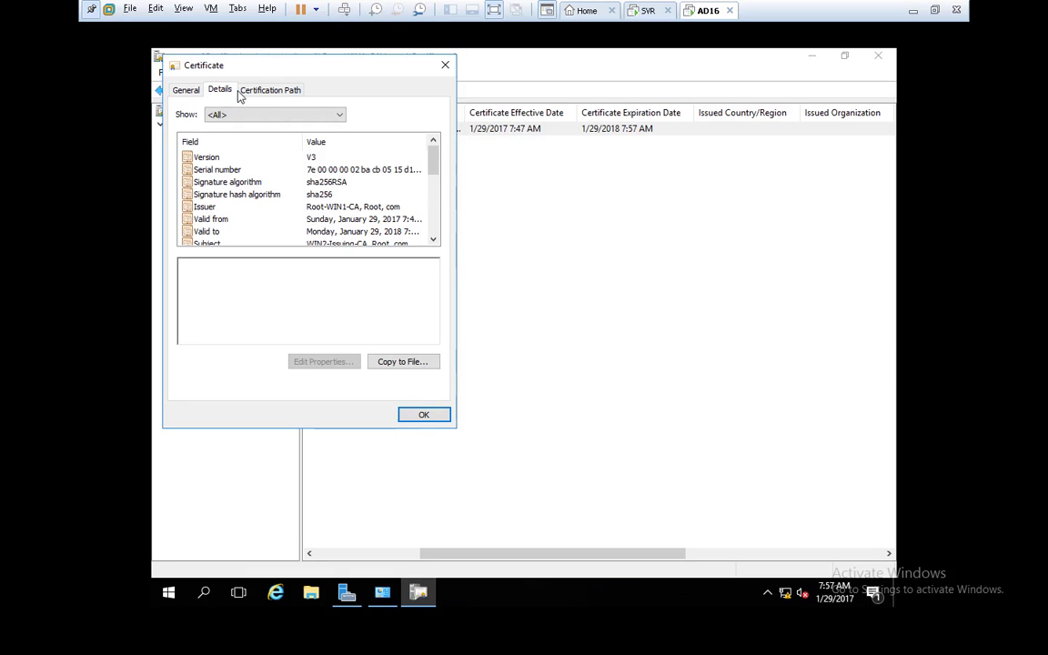
left_click(262, 94)
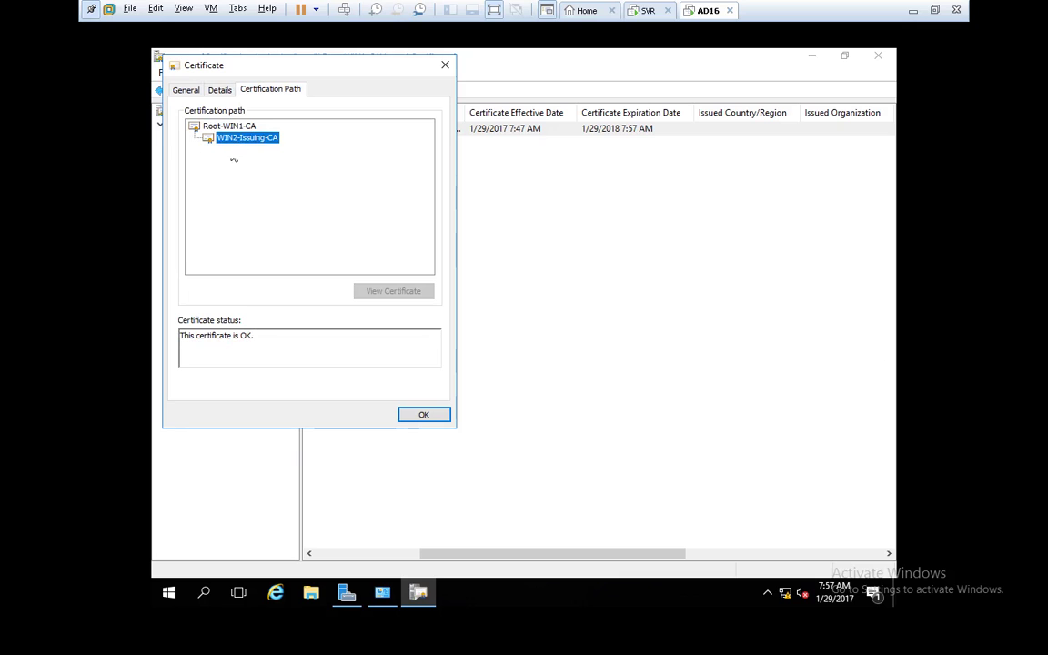
left_click(422, 415)
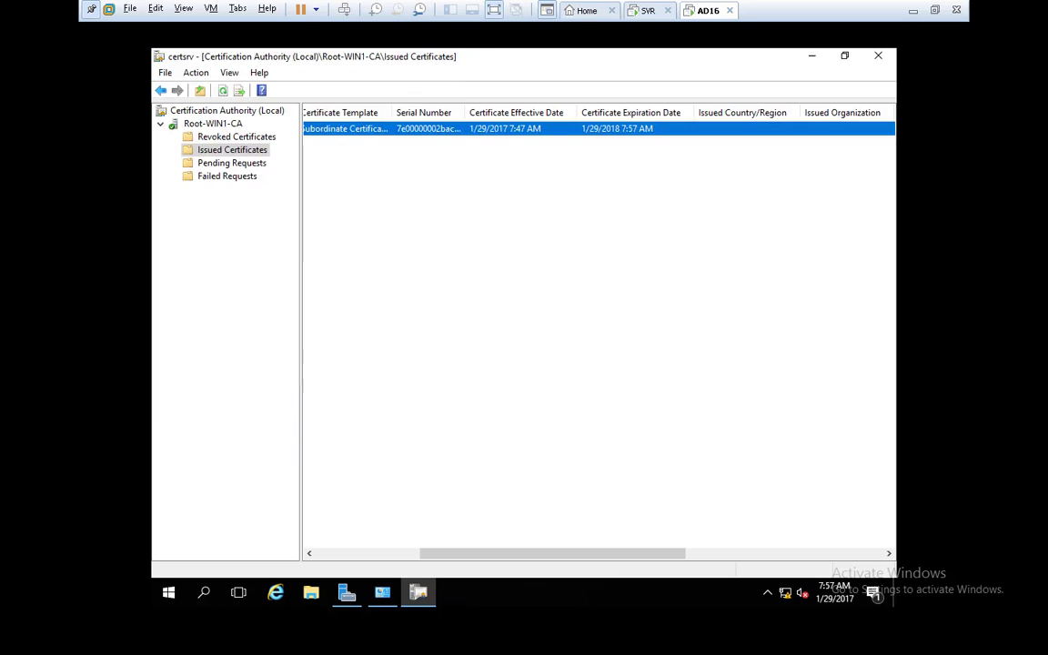
left_click(812, 55)
left_click(649, 11)
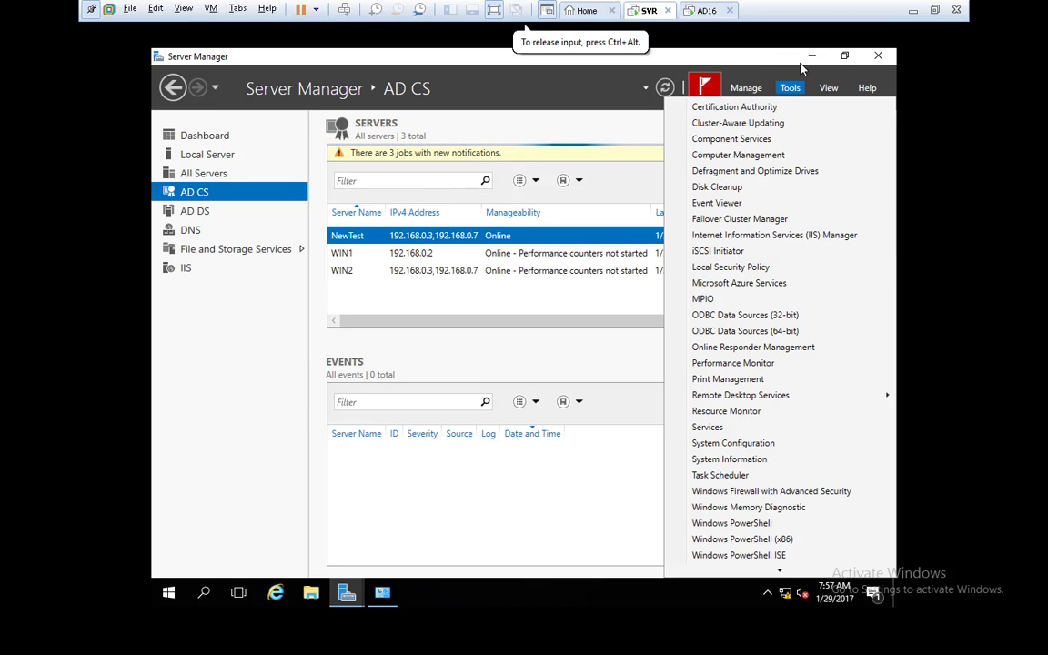
left_click(913, 10)
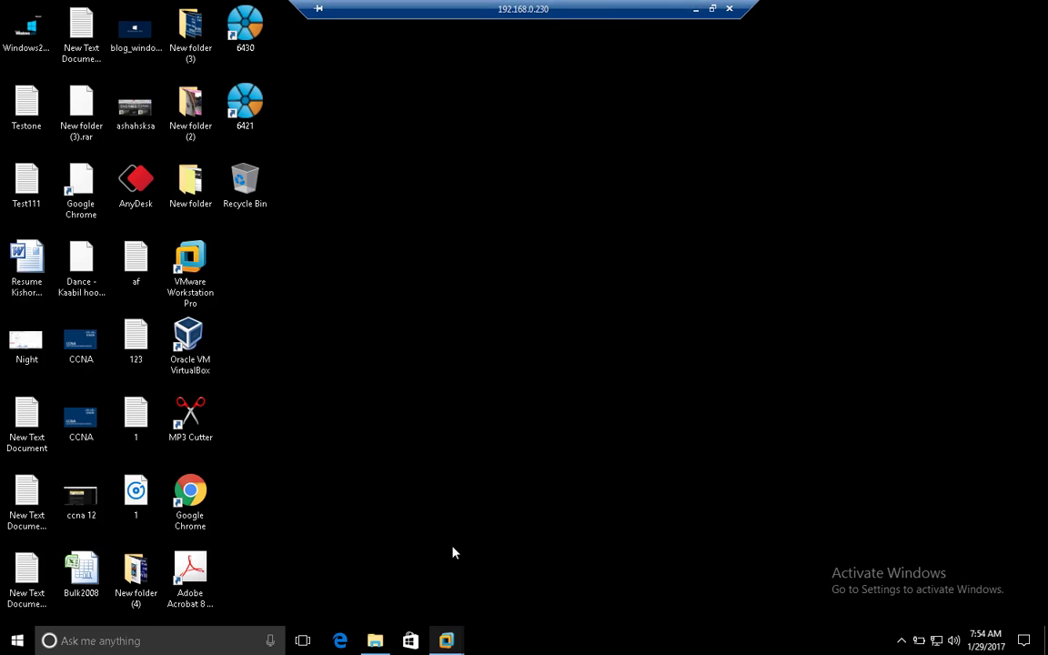
mouse_move(451, 643)
left_click(410, 528)
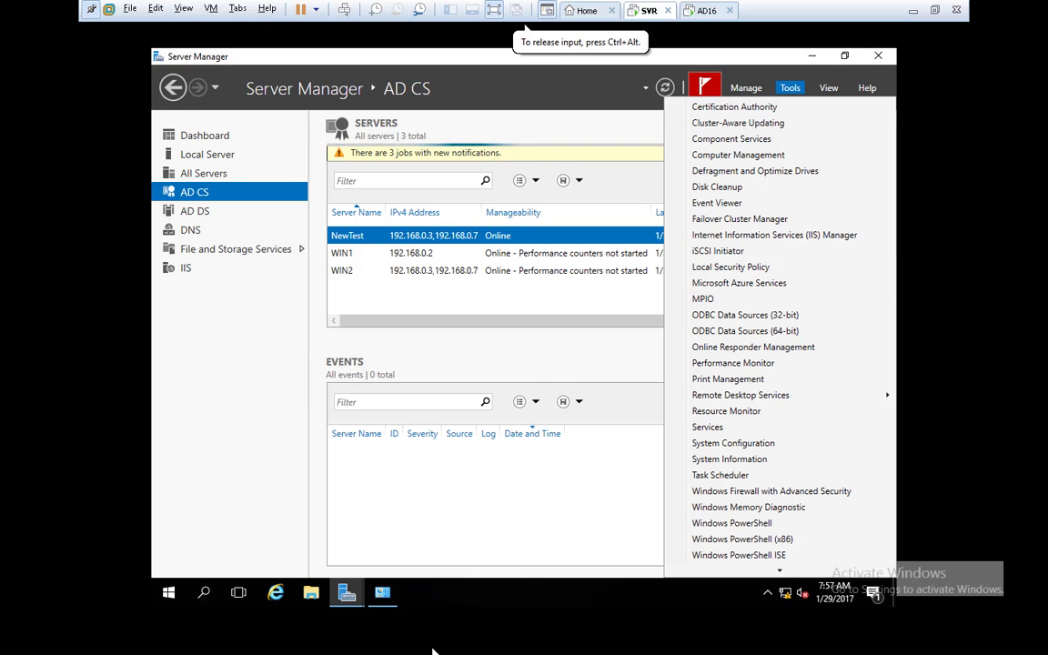
key("super+d")
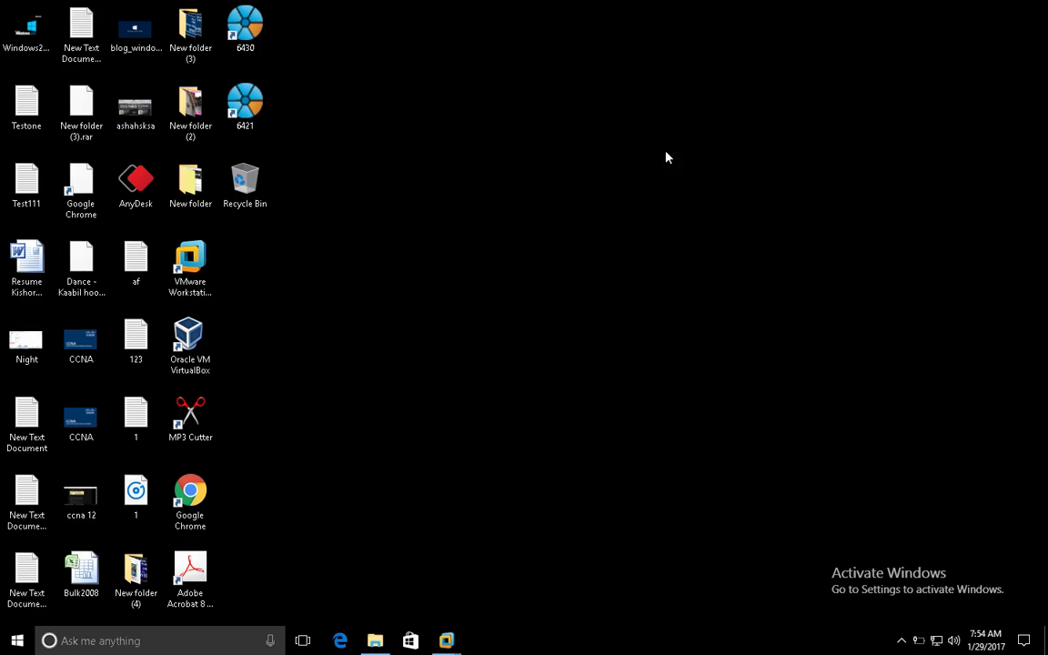
left_click(697, 14)
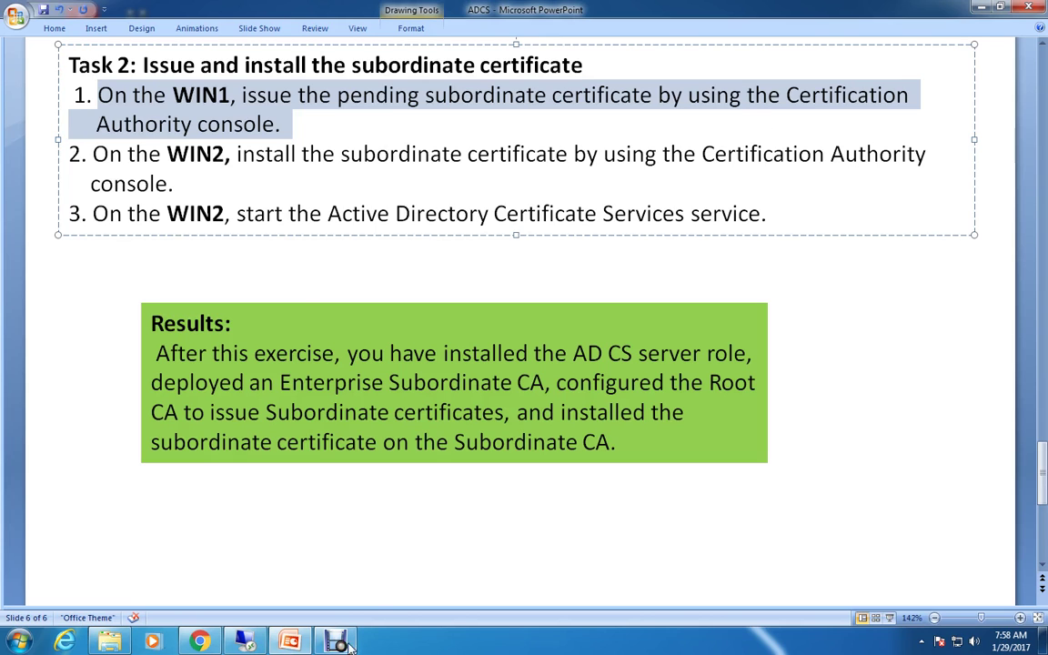
left_click(245, 640)
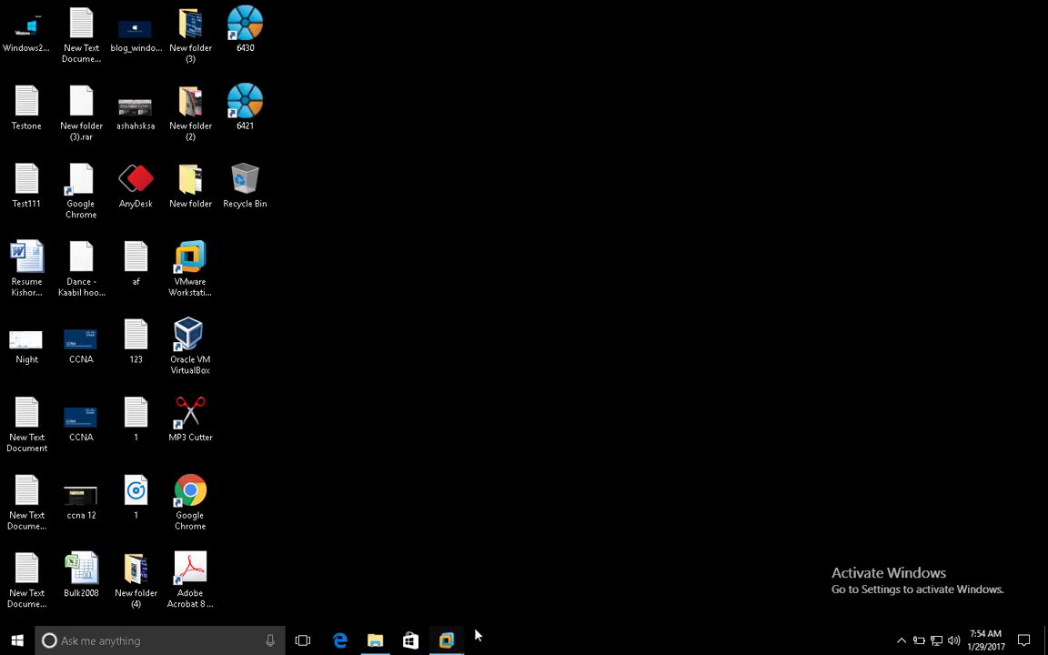
left_click(585, 546)
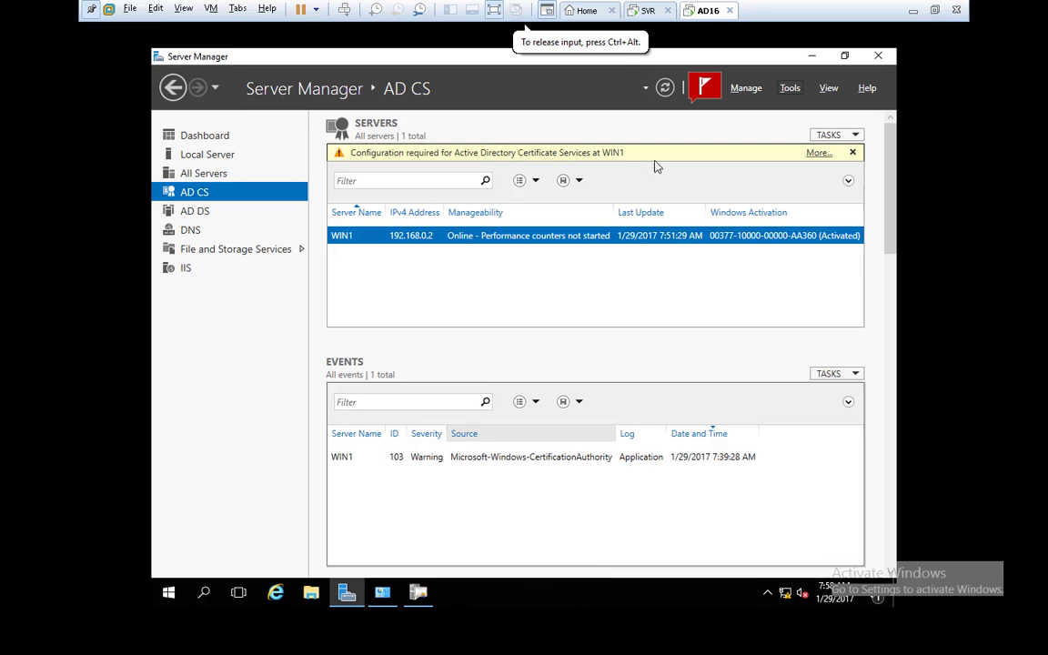
Open the Certification Authority console on the SVR machine, expand WIN2-Issuing-CA and widen the console tree.
left_click(646, 10)
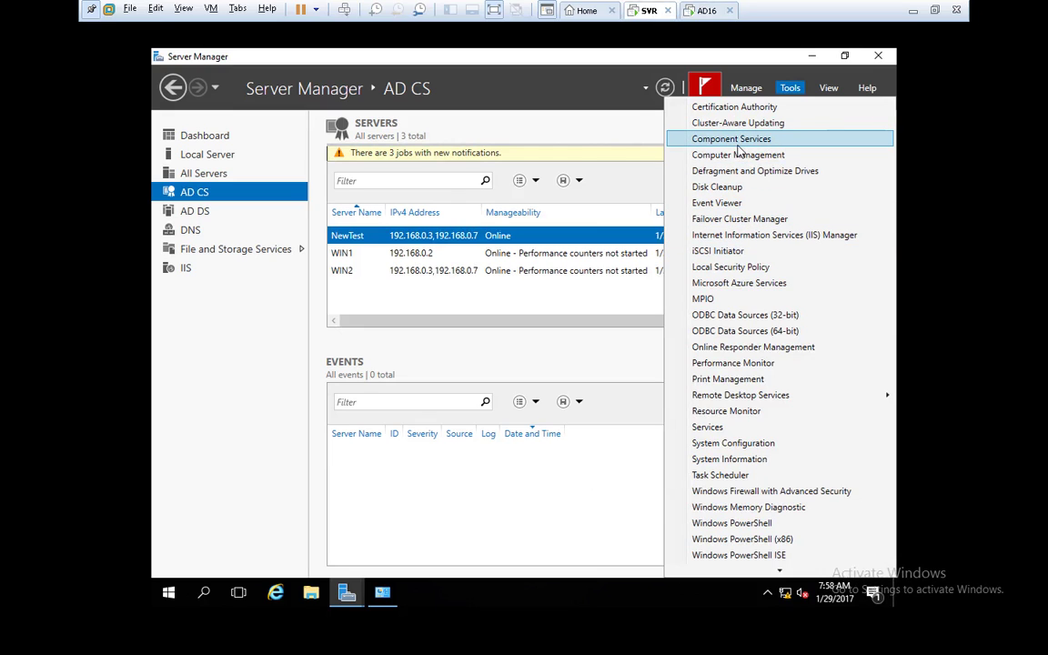
left_click(728, 106)
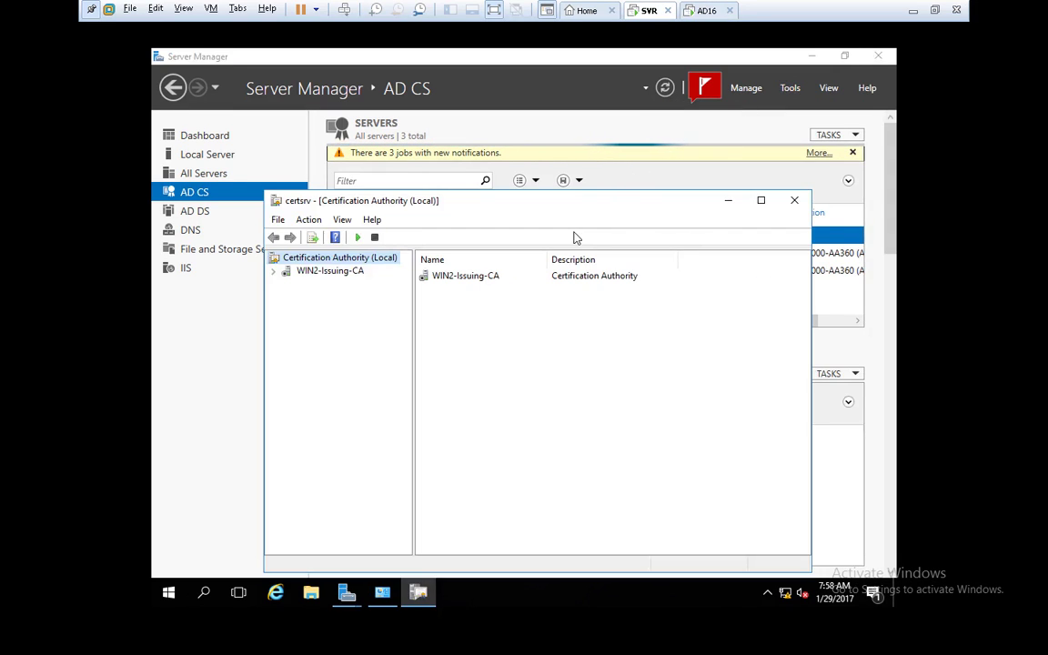
double_click(572, 202)
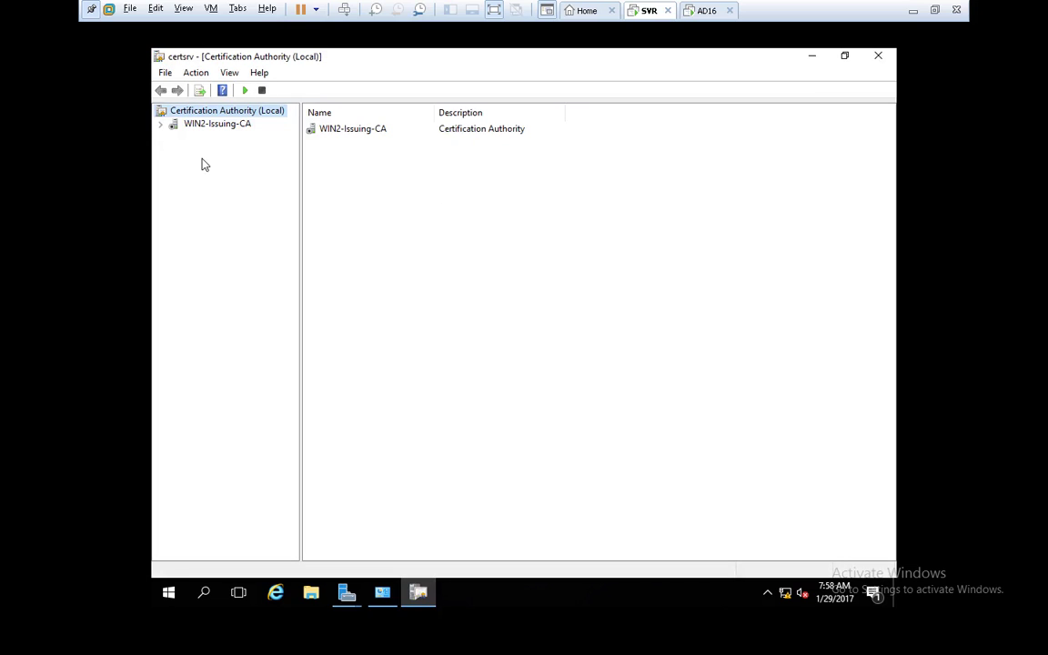
left_click(160, 126)
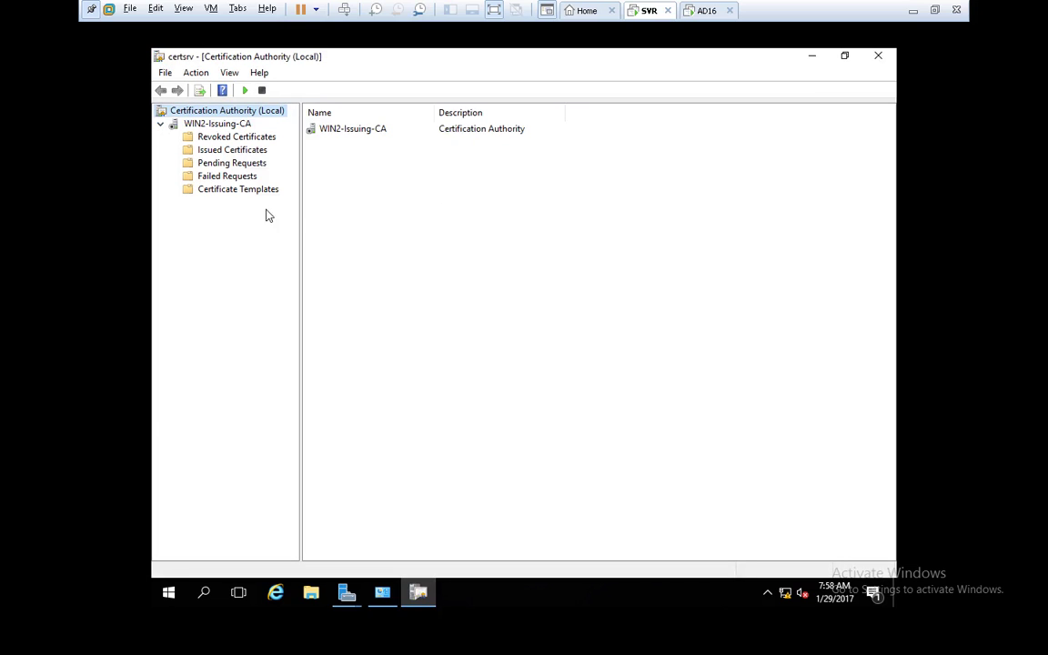
left_click_drag(301, 249, 420, 274)
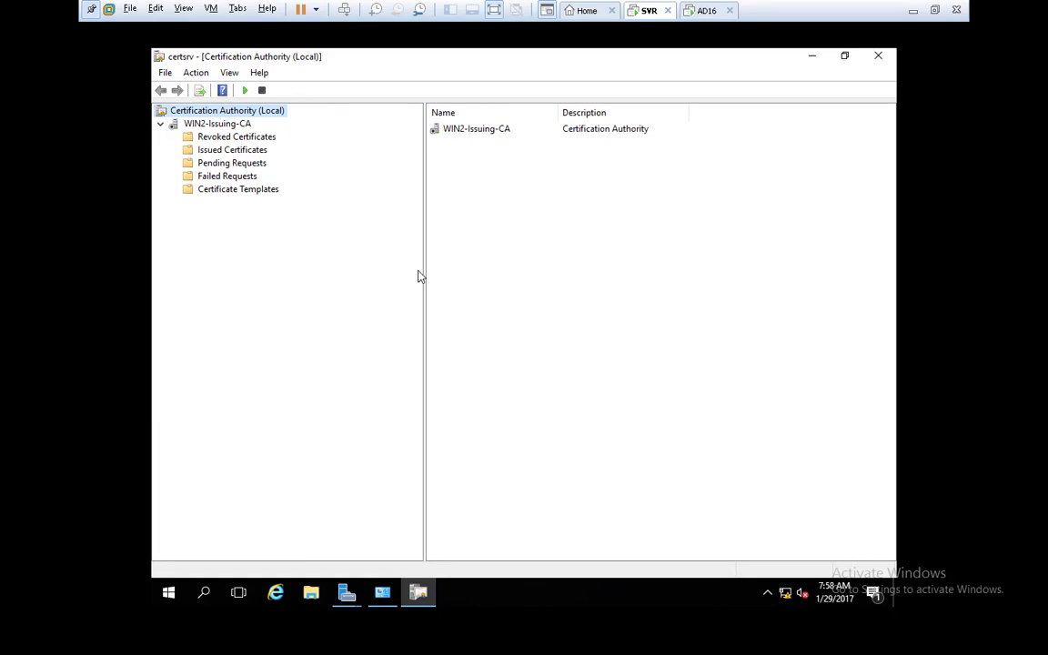
Take the remote session out of full screen and review the Task 2 slide instructions on installing the subordinate certificate on WIN2.
left_click(223, 125)
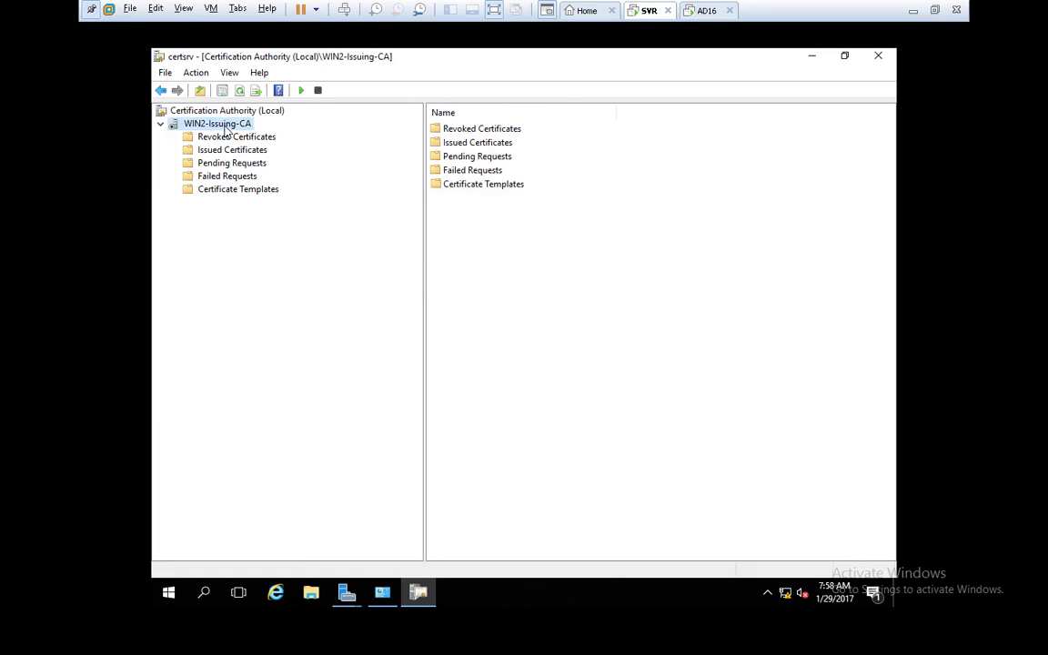
right_click(225, 128)
mouse_move(299, 146)
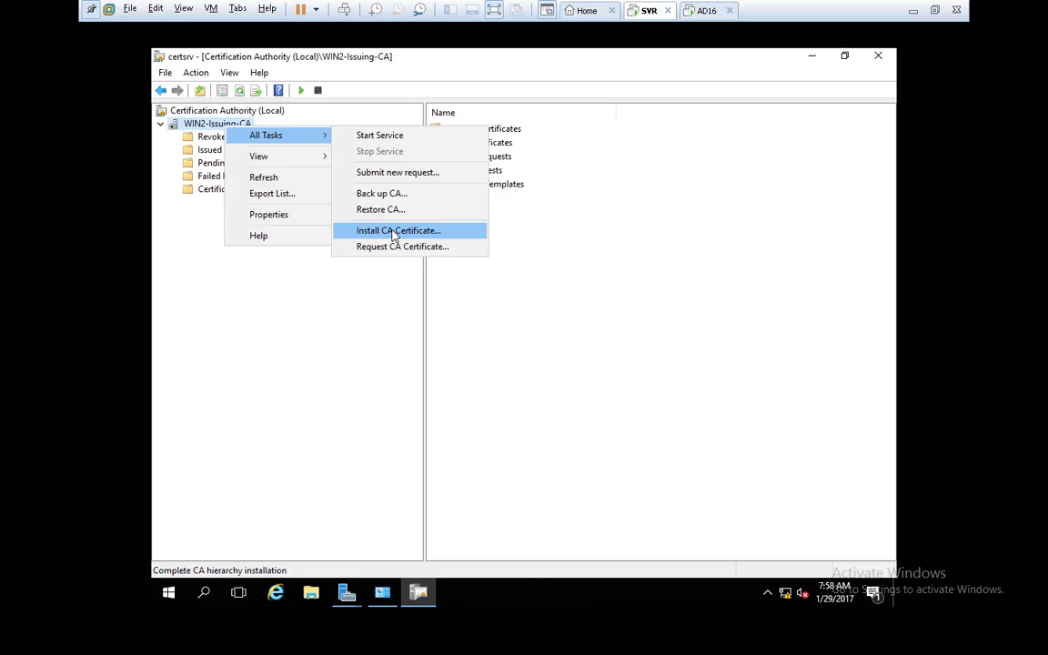
left_click(935, 11)
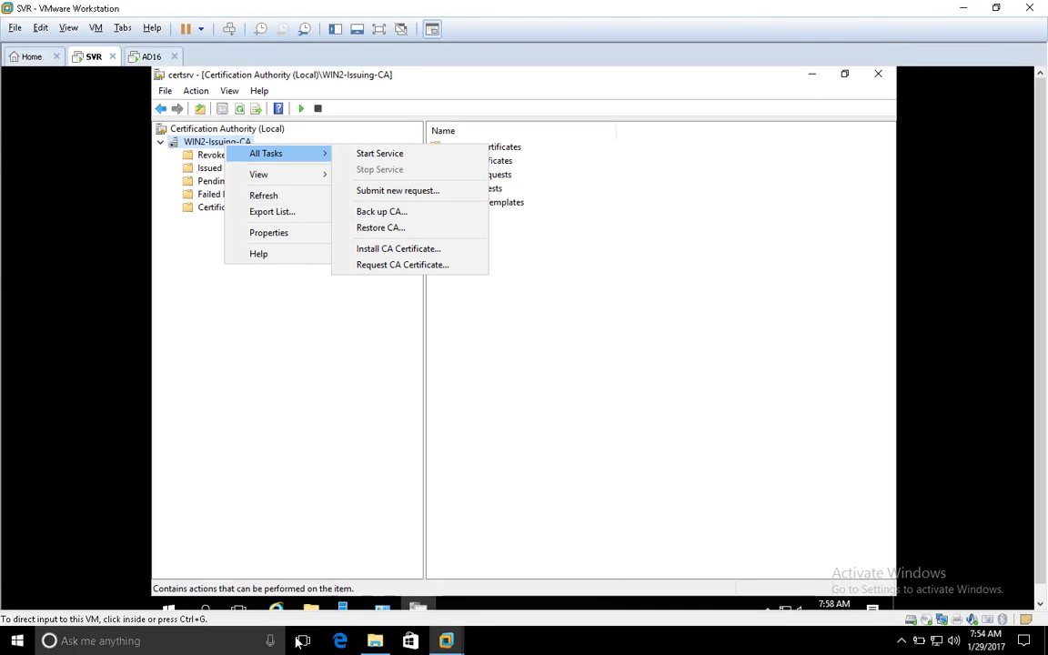
mouse_move(962, 6)
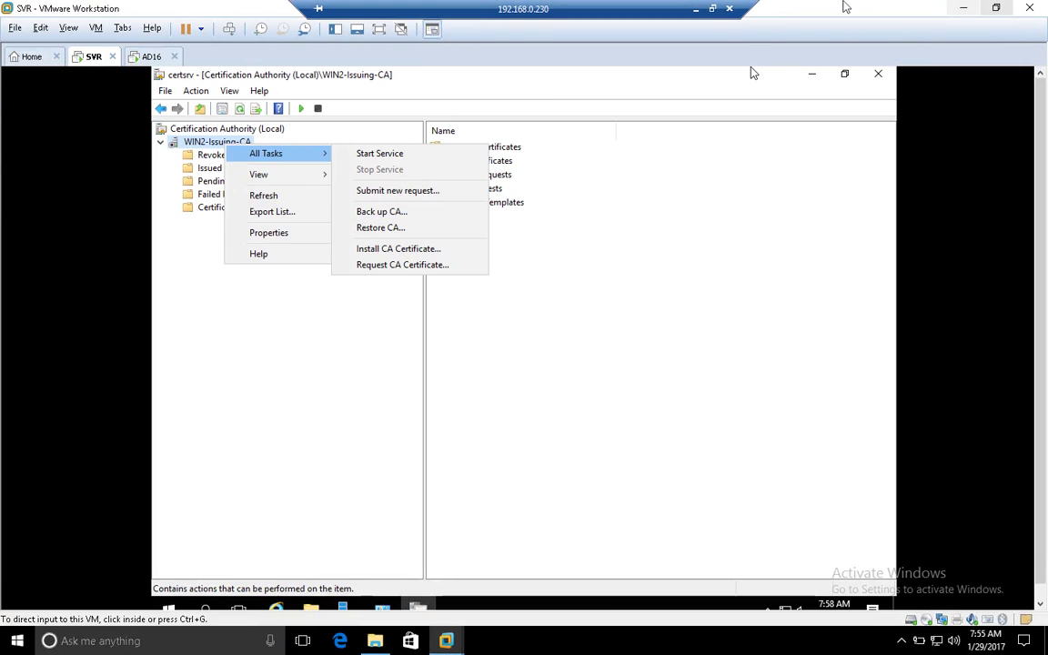
left_click(716, 9)
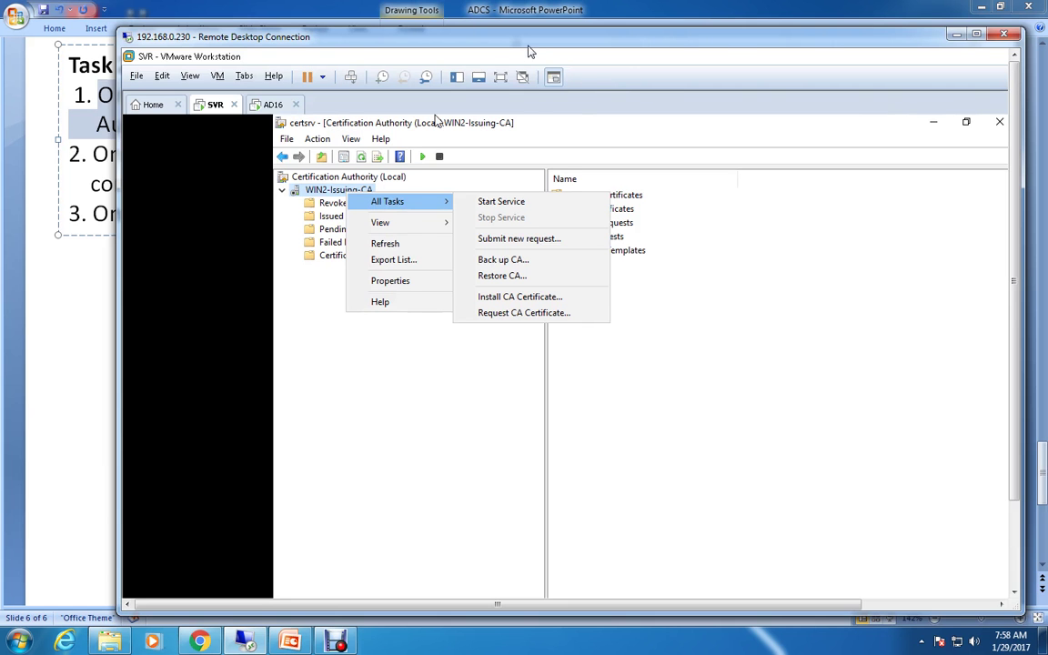
left_click_drag(528, 12, 513, 293)
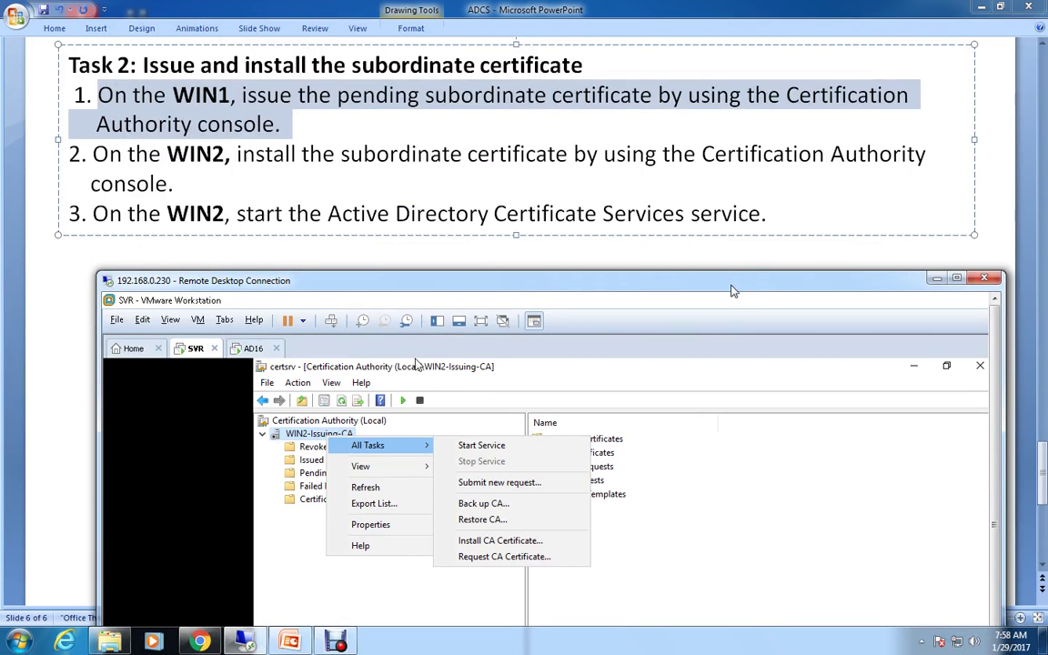
left_click_drag(733, 291, 719, 43)
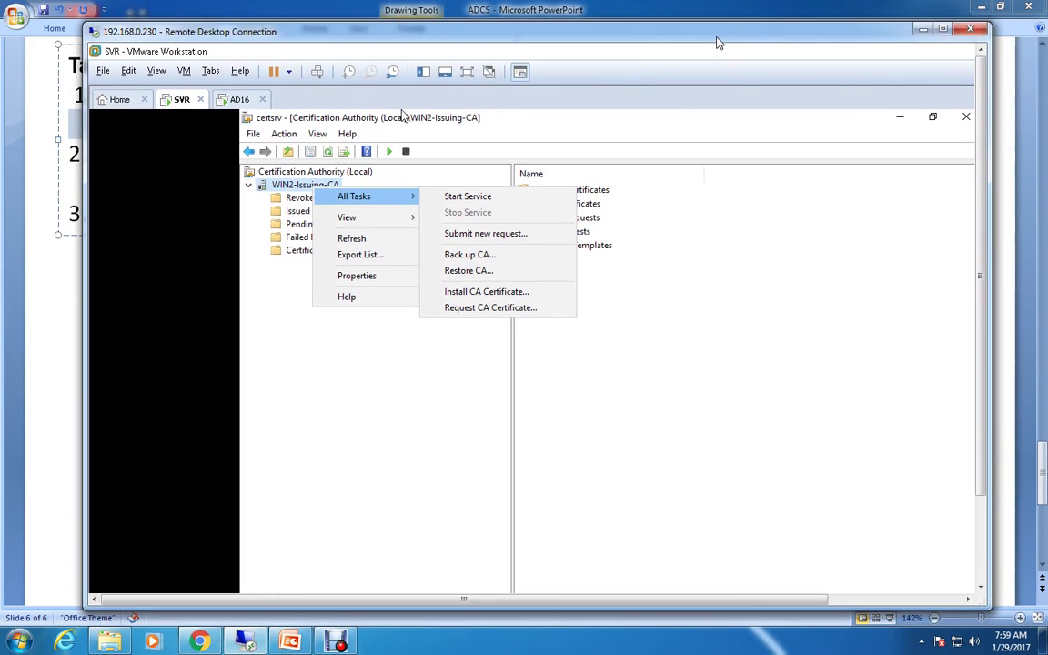
left_click(344, 437)
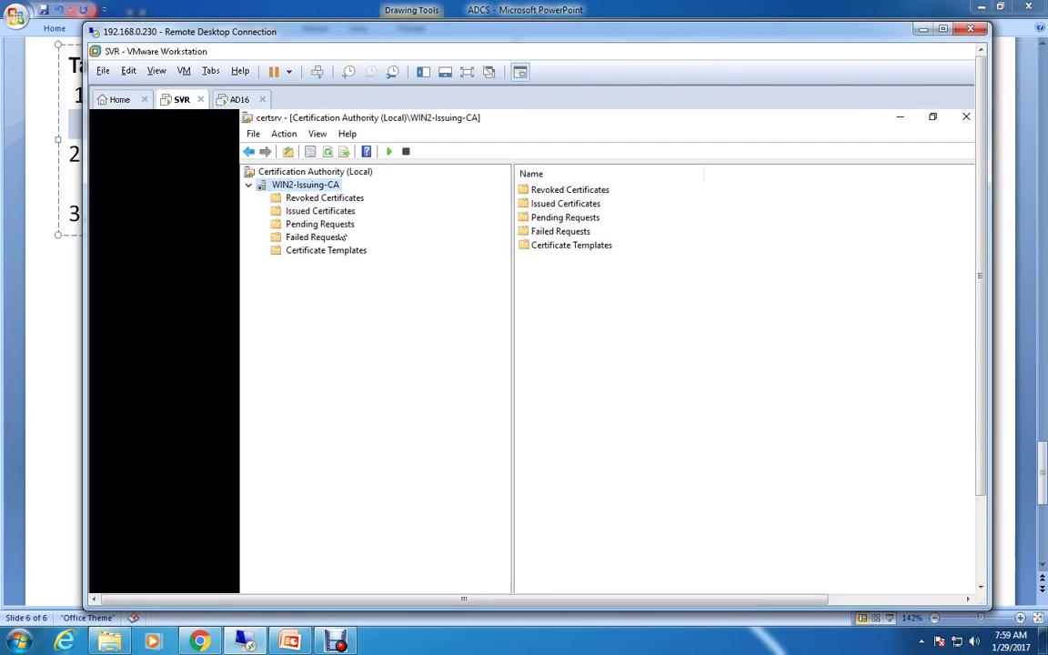
Install WIN2-Issuing-CA's CA certificate online from parent Root-WIN1-CA on WIN1.Root.com instead of from a file, and expand the CA.
right_click(312, 189)
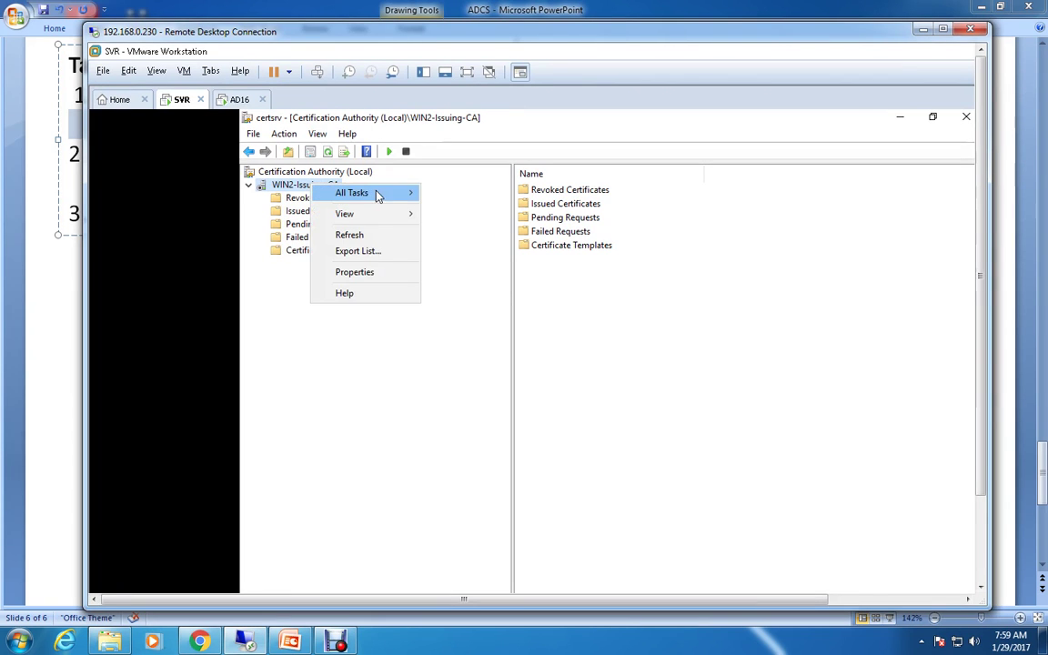
mouse_move(381, 194)
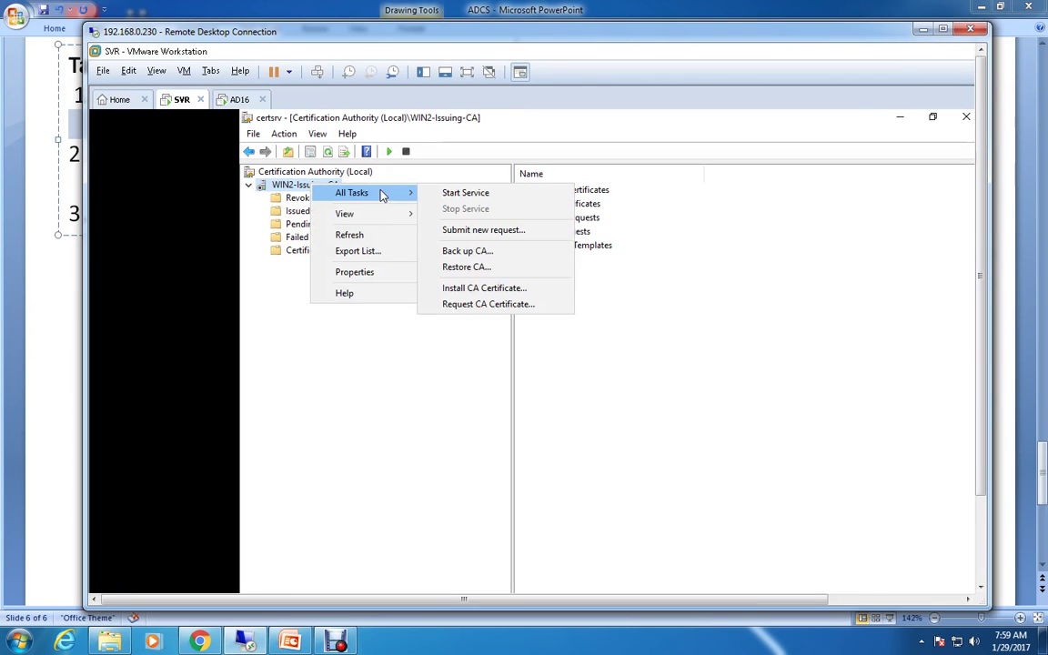
left_click(508, 288)
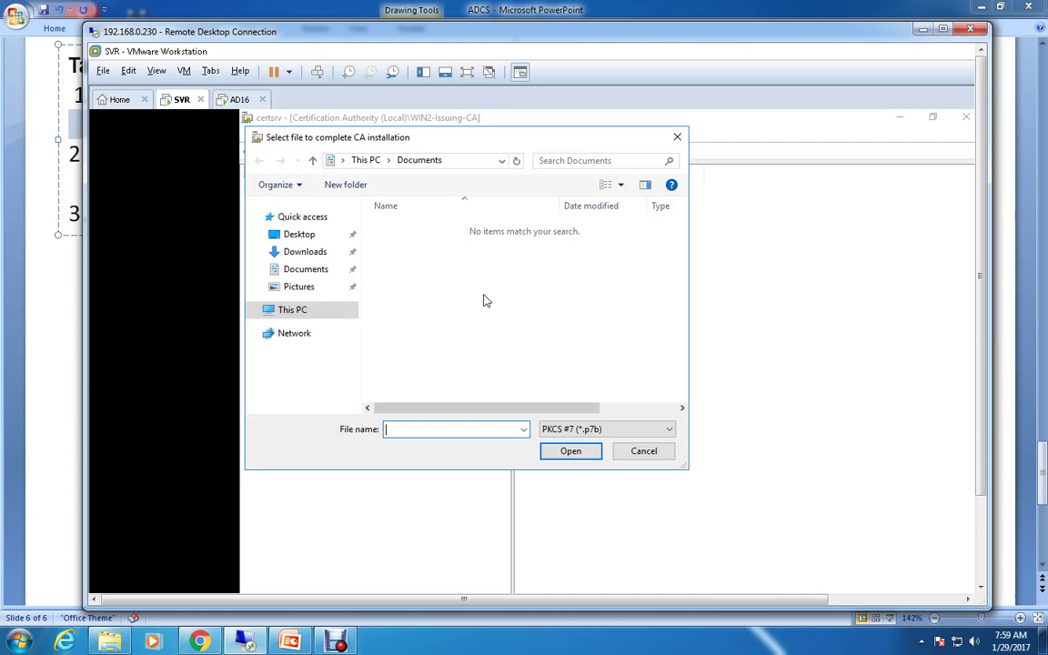
left_click(641, 452)
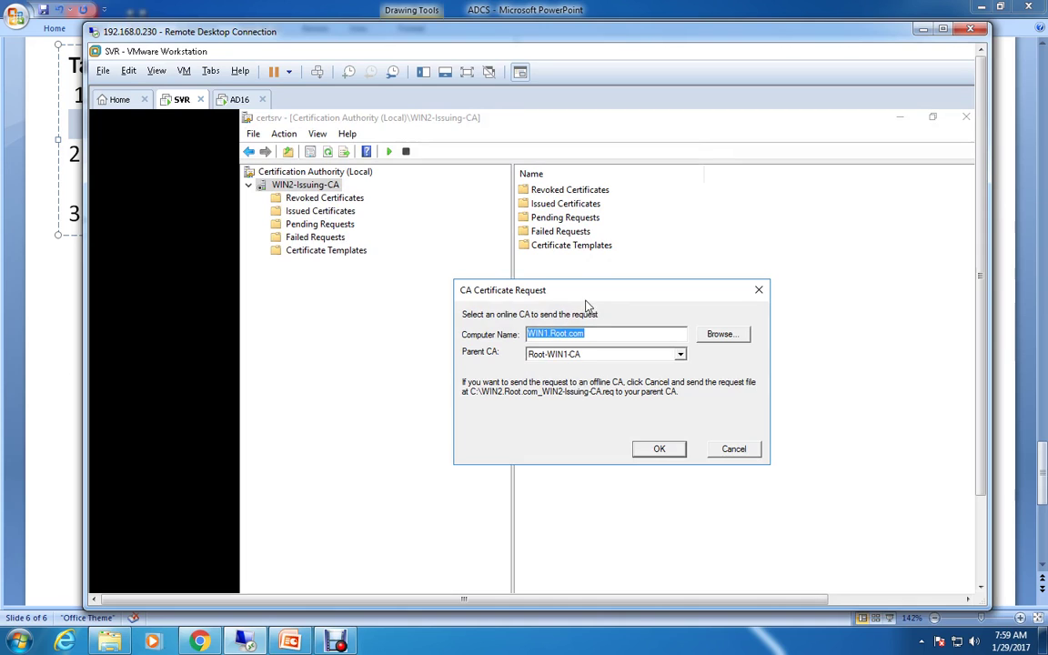
left_click(659, 449)
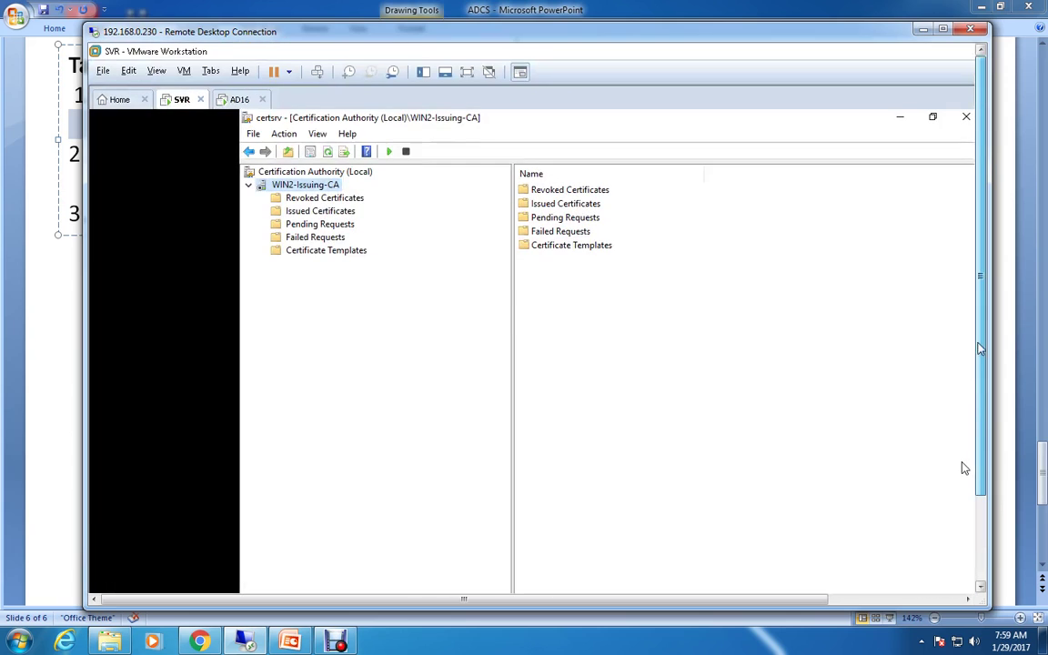
left_click(312, 210)
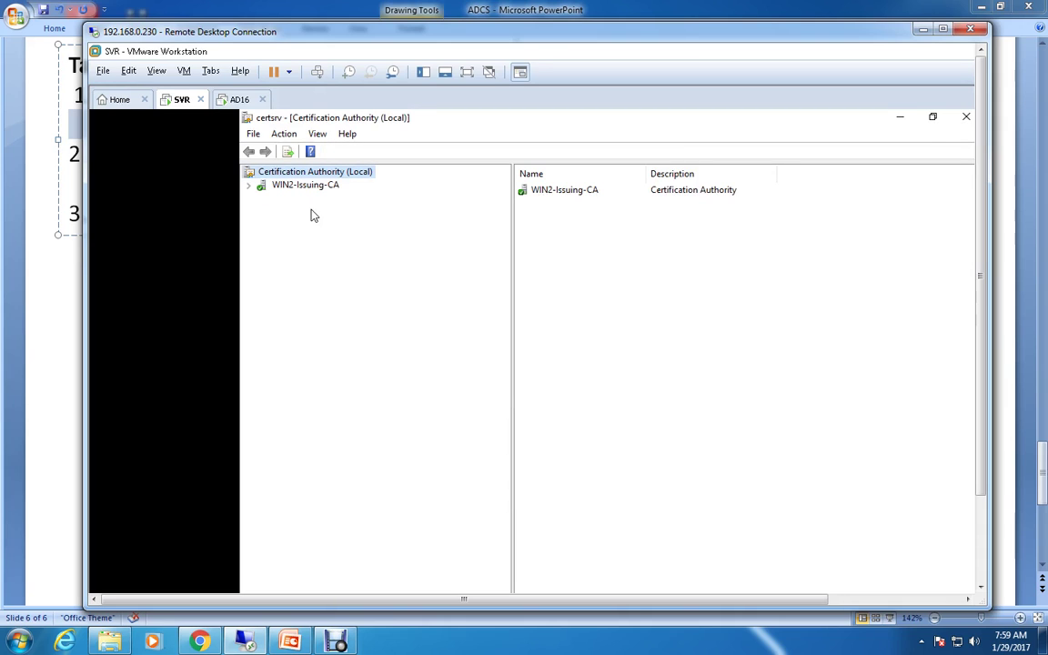
left_click(250, 186)
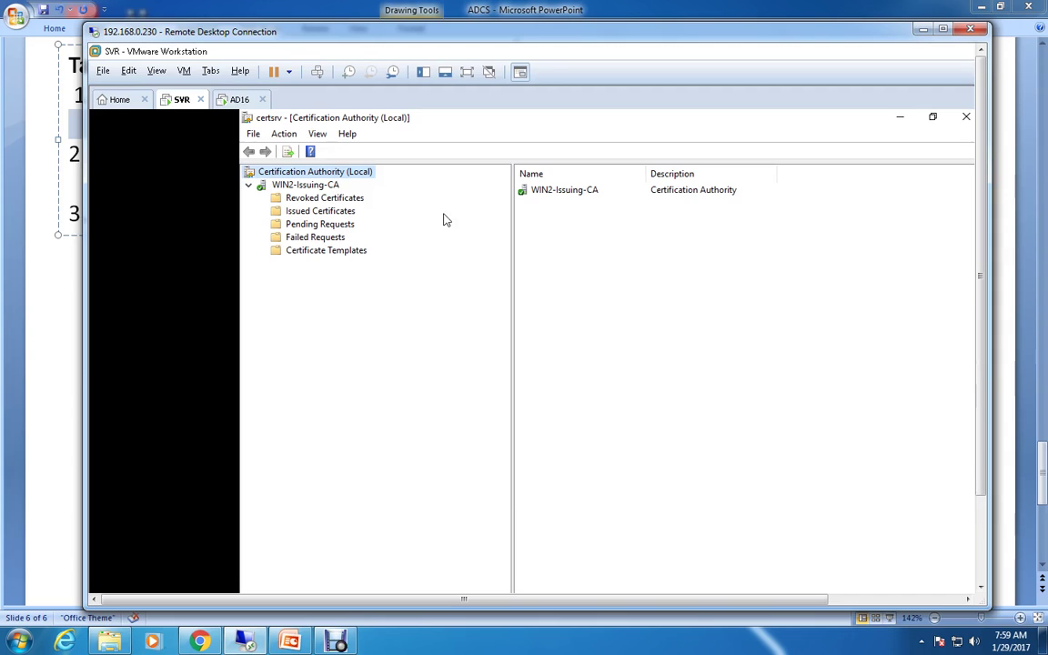
Refresh WIN2-Issuing-CA and inspect its revoked and issued certificates, pending and failed requests, and certificate templates.
right_click(312, 187)
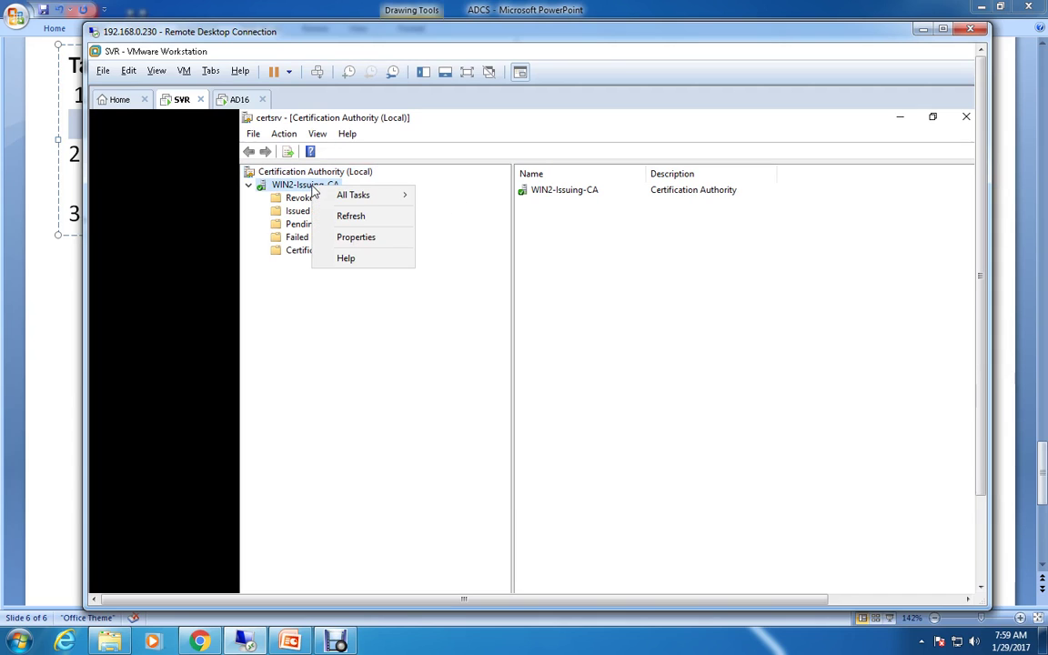
mouse_move(368, 197)
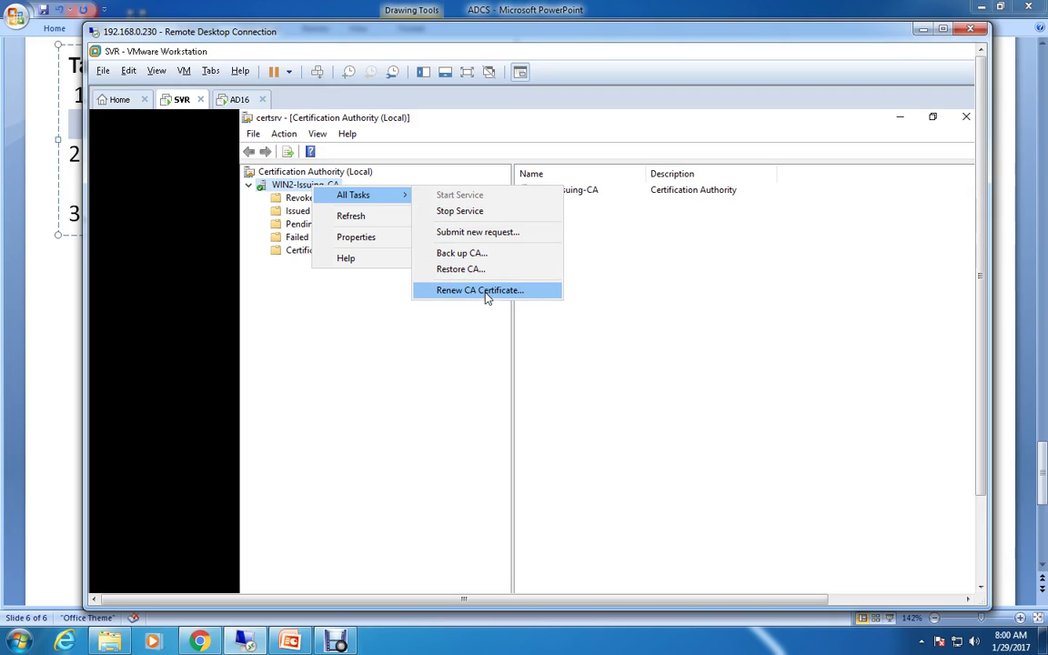
left_click(350, 219)
left_click(310, 186)
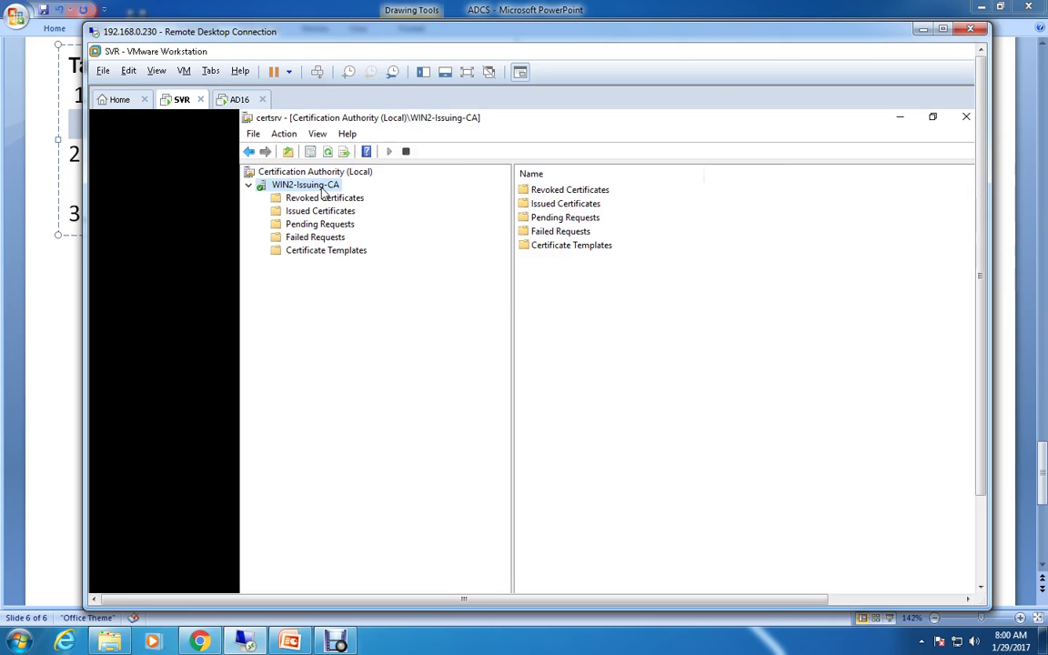
left_click(326, 200)
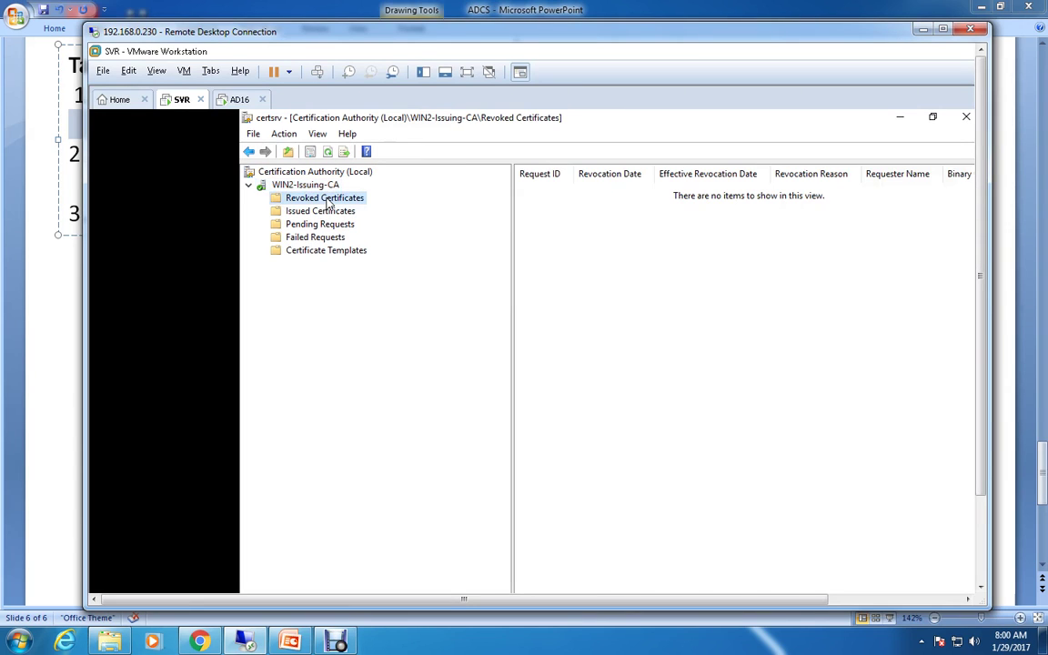
left_click(332, 212)
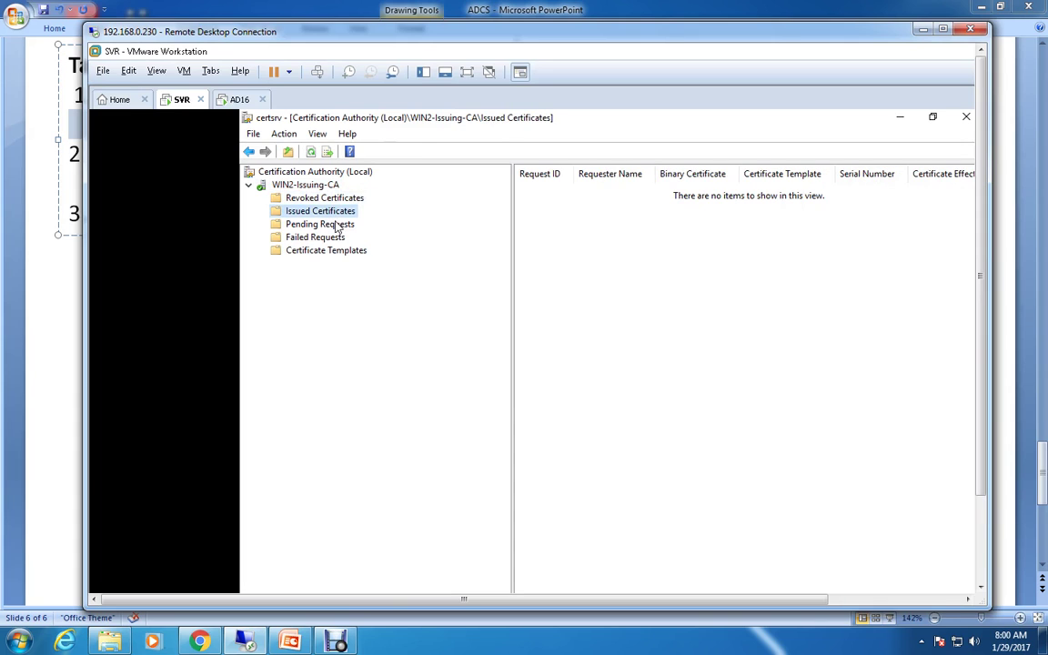
left_click(337, 226)
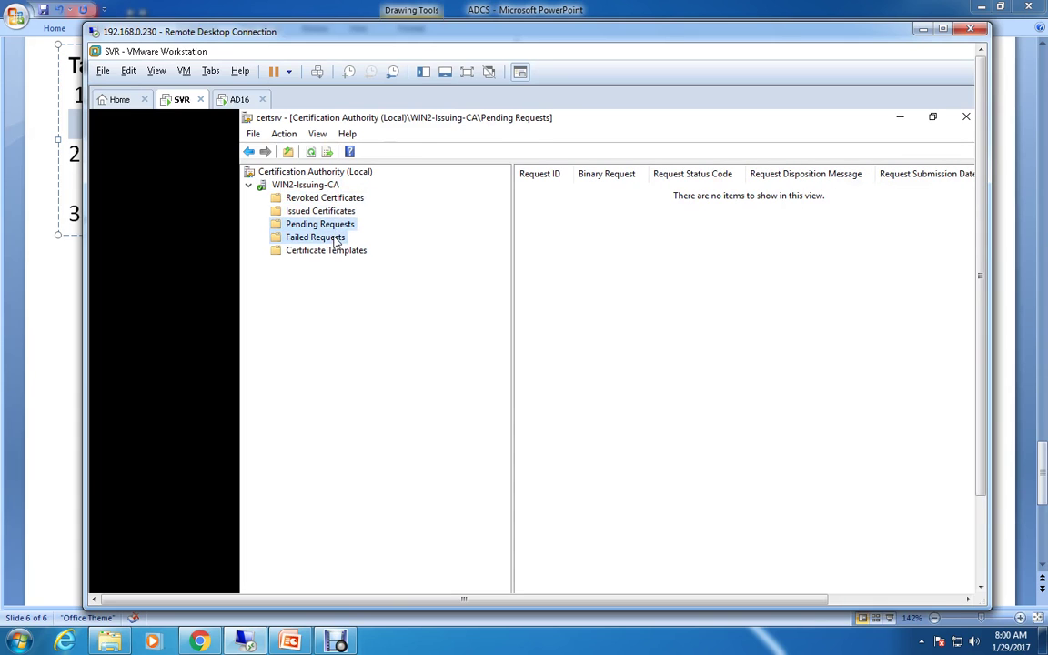
left_click(333, 238)
left_click(334, 251)
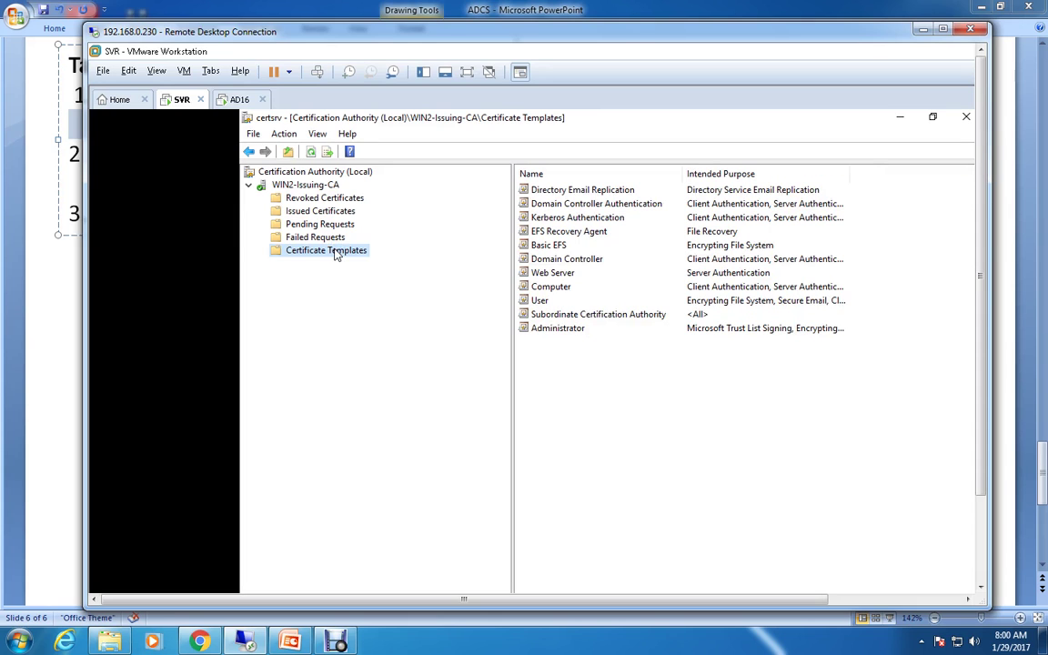
Reopen WIN2-Issuing-CA from the console root, refresh it and check which service and certificate tasks it offers.
left_click(306, 172)
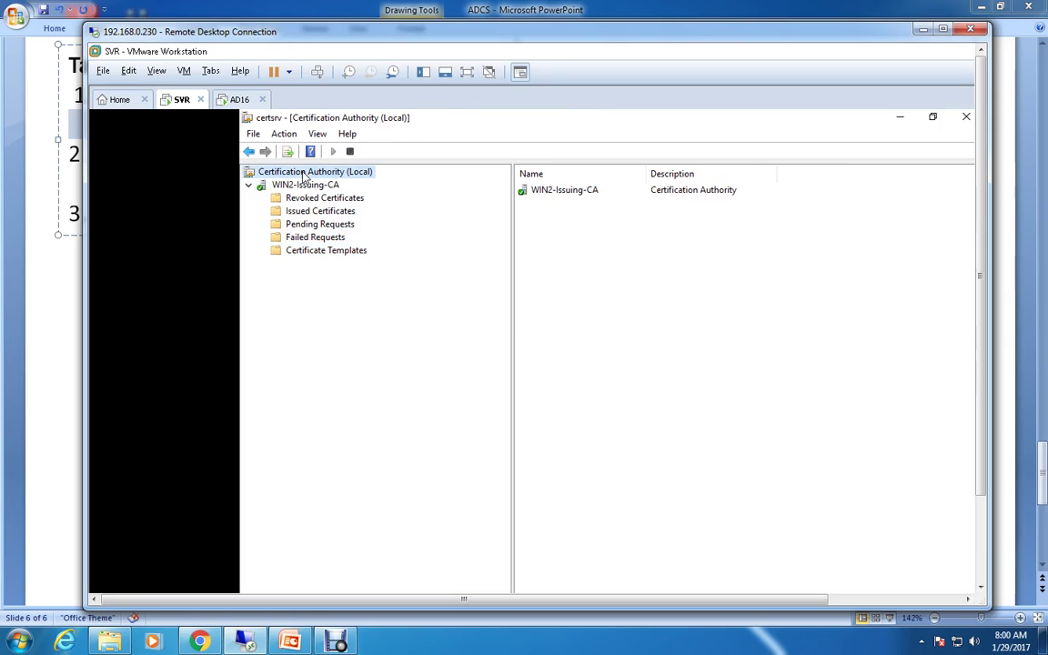
double_click(559, 191)
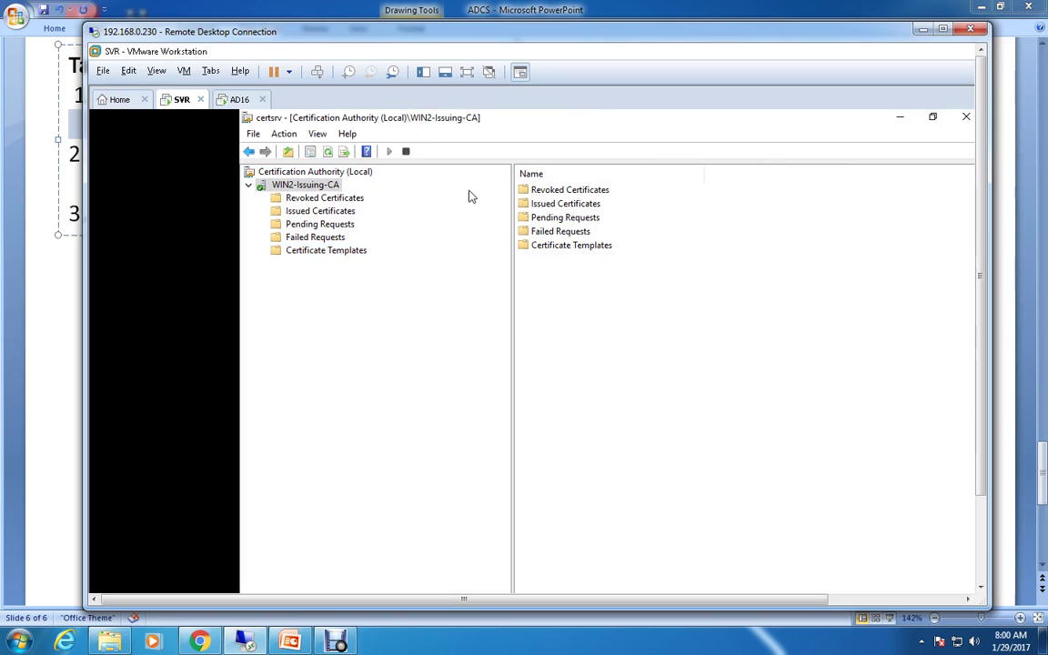
right_click(326, 189)
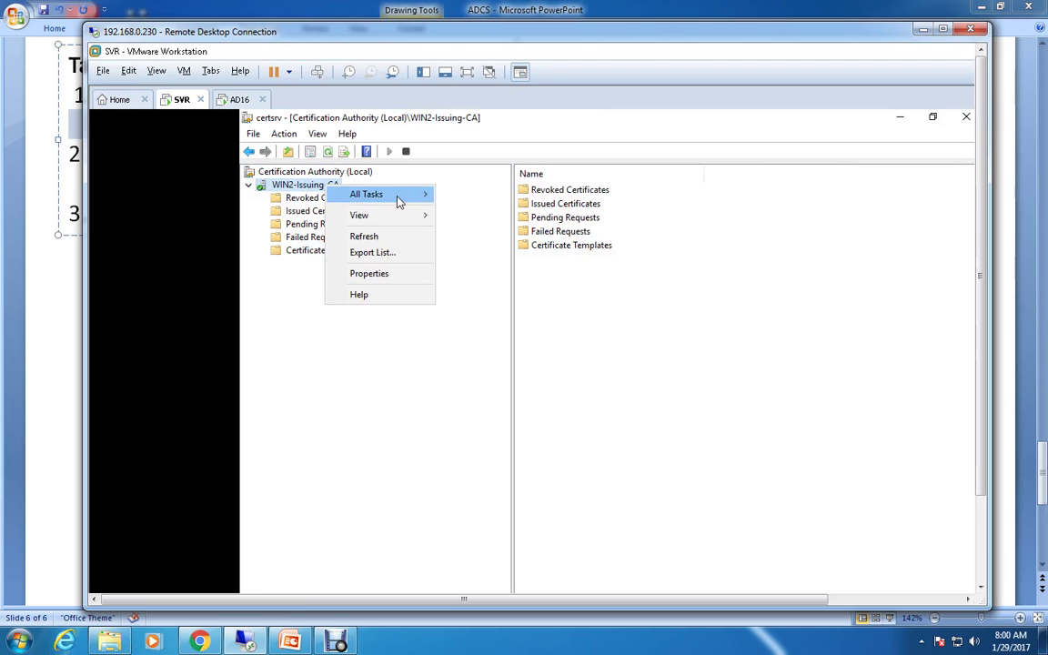
left_click(397, 238)
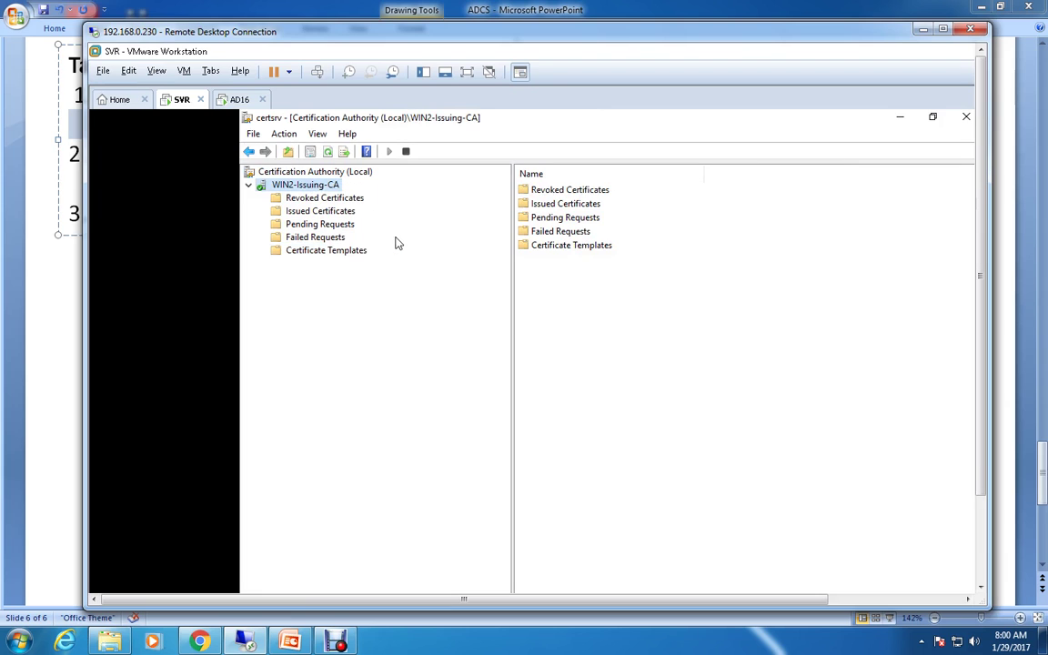
right_click(323, 189)
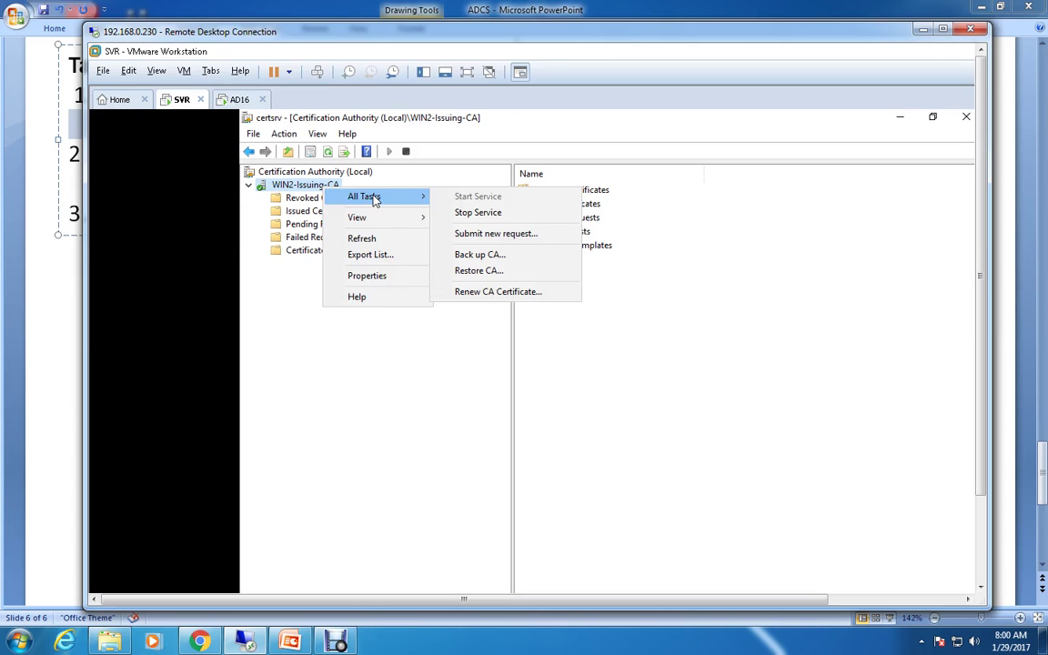
left_click(453, 459)
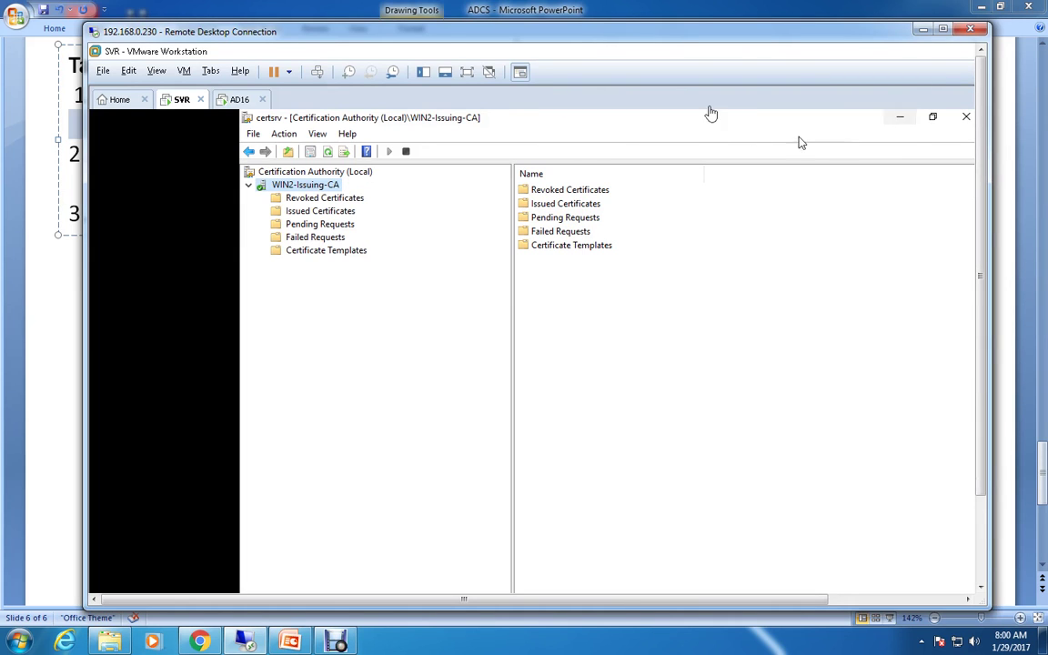
Switch to the Certification Authority console on the AD16 machine, refresh Root-WIN1-CA's revoked certificates and check its pending requests.
left_click(233, 99)
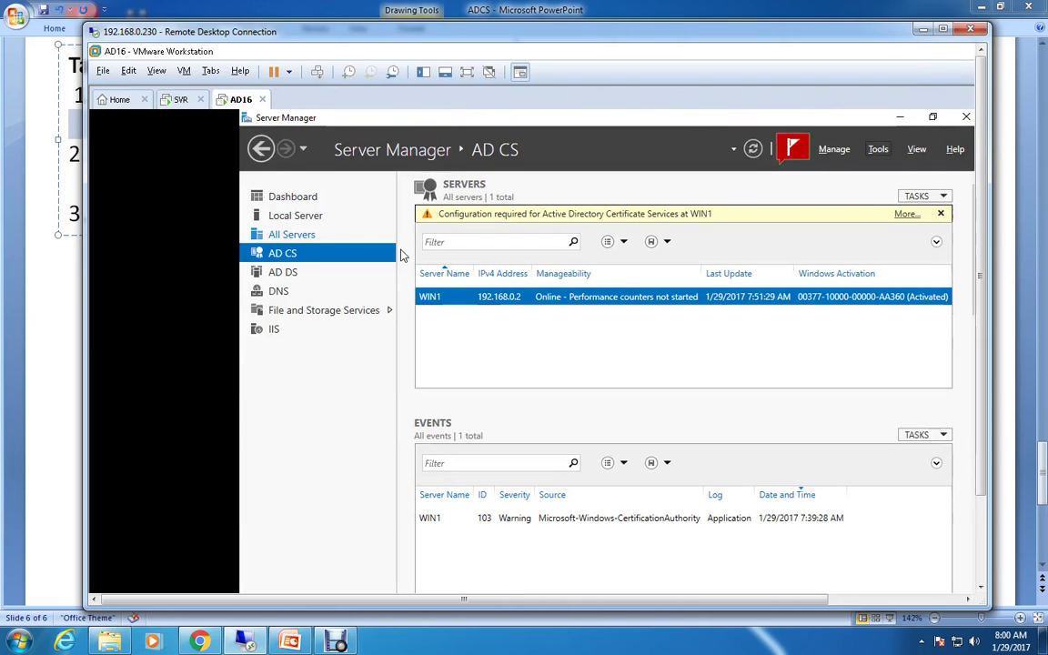
scroll(972, 73, "down", 3)
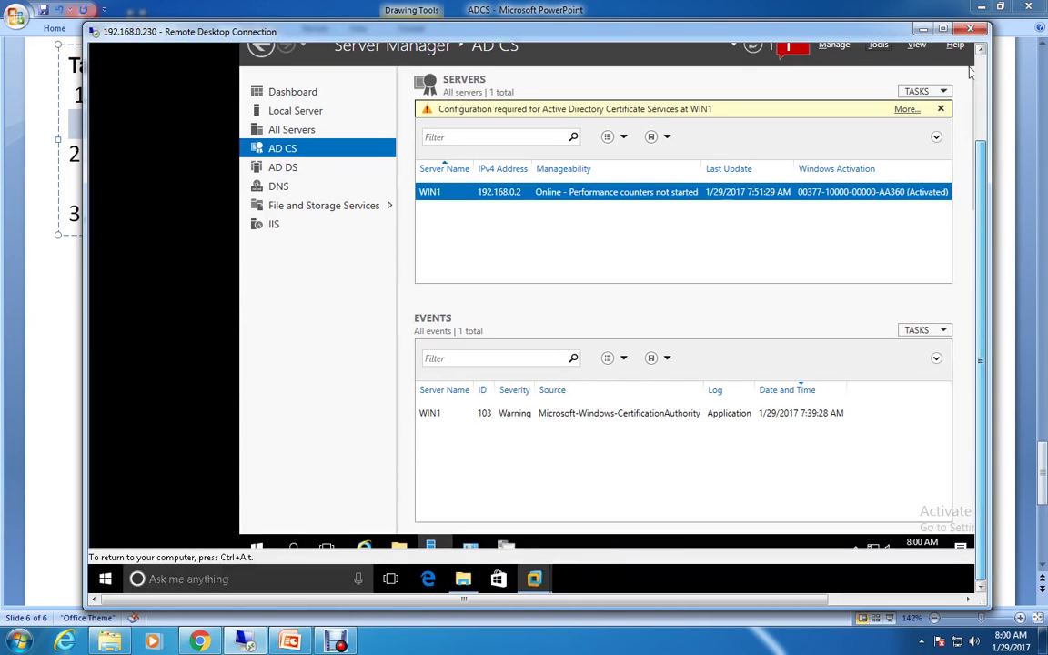
mouse_move(468, 585)
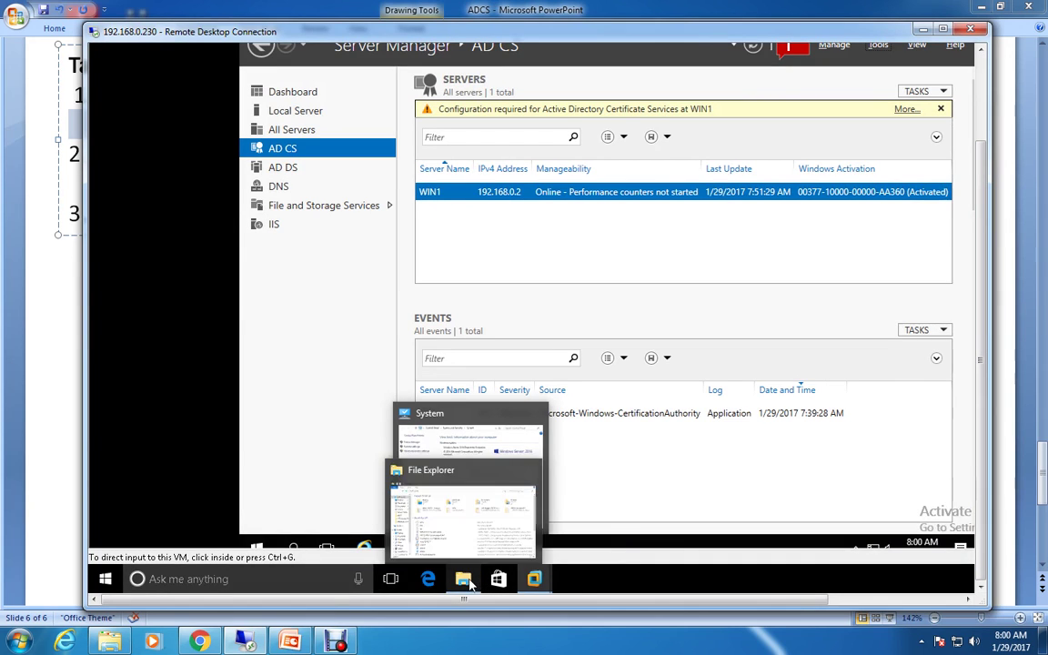
left_click(469, 585)
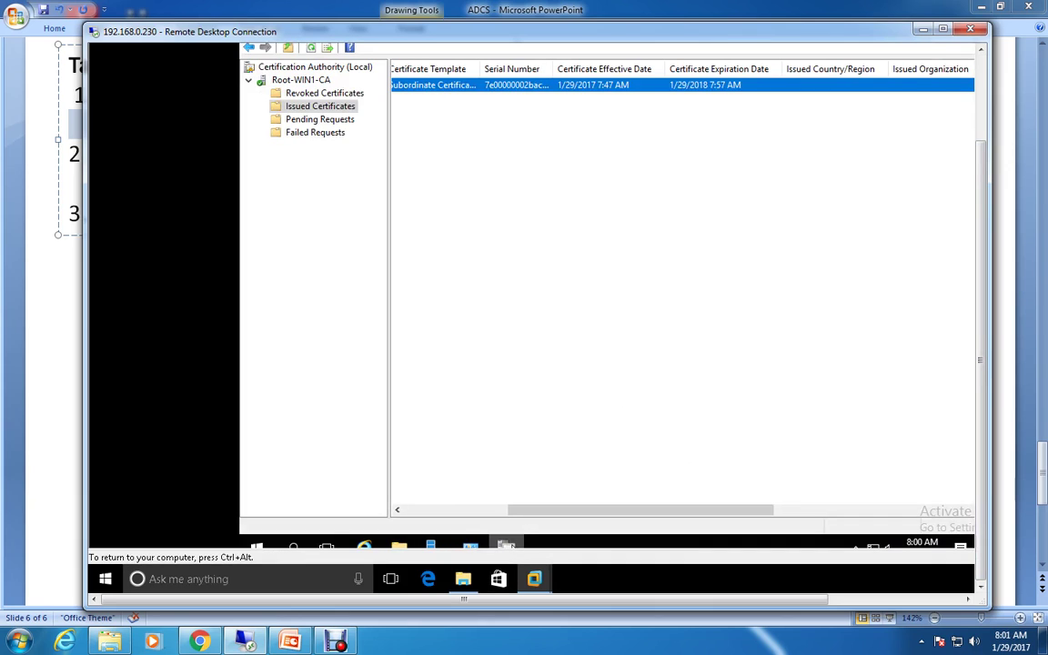
left_click(300, 94)
right_click(435, 240)
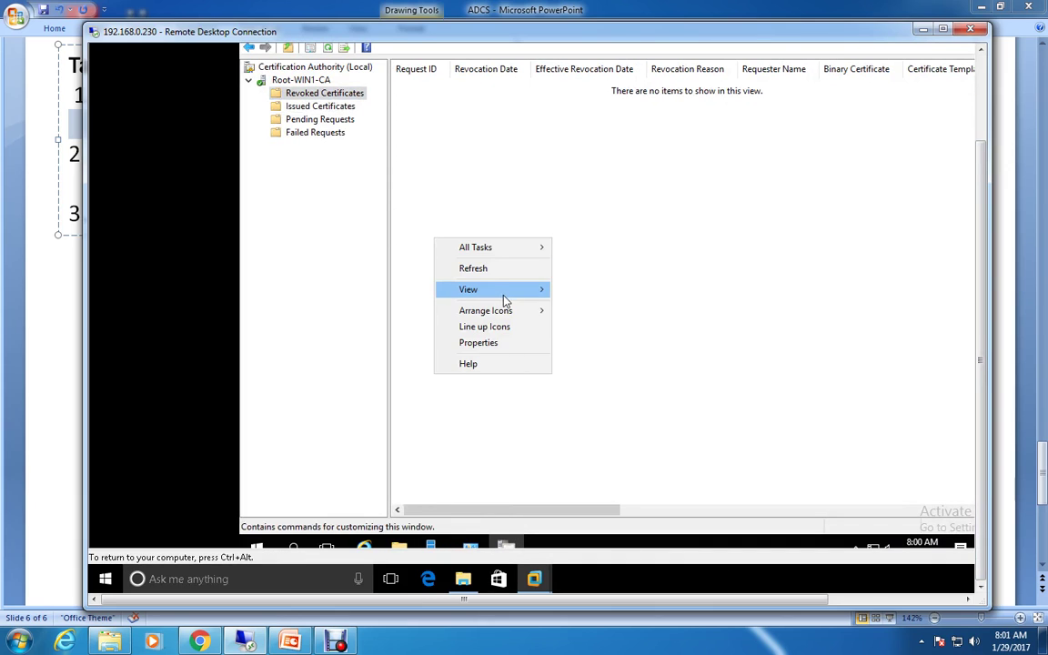
left_click(472, 270)
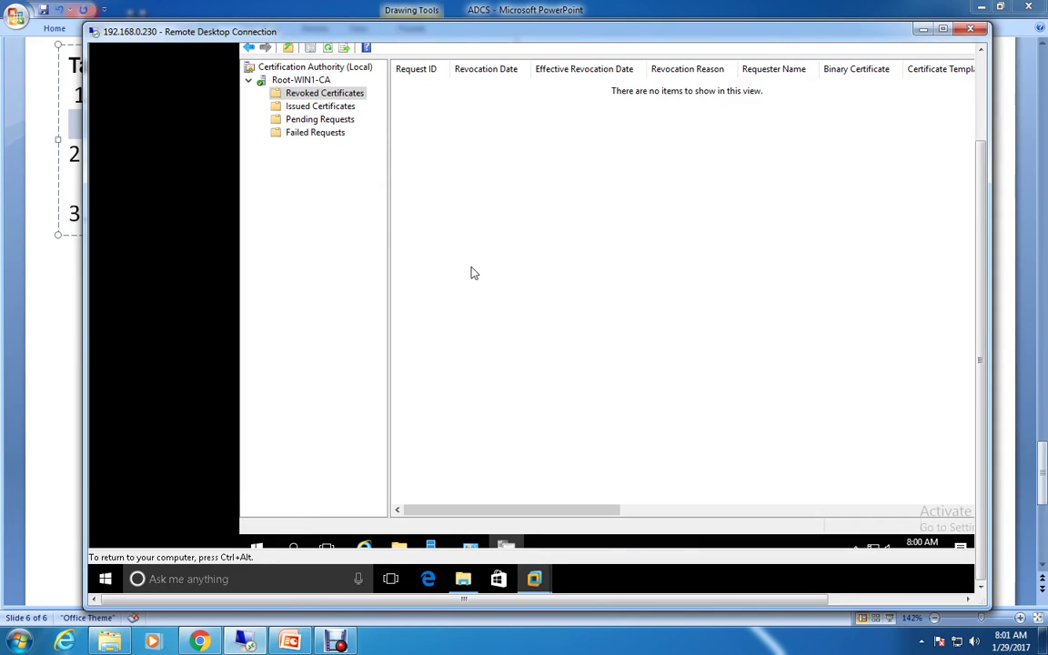
left_click(305, 119)
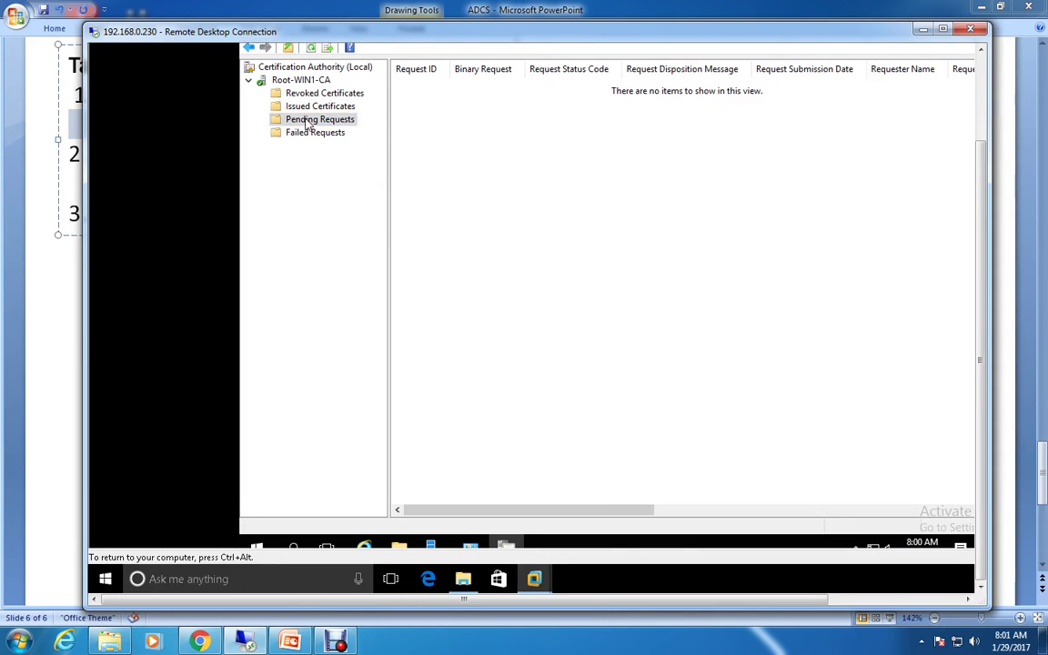
Refresh Root-WIN1-CA's pending requests on the AD16 machine.
right_click(506, 229)
left_click(538, 236)
right_click(499, 257)
left_click(537, 275)
scroll(966, 93, "up", 3)
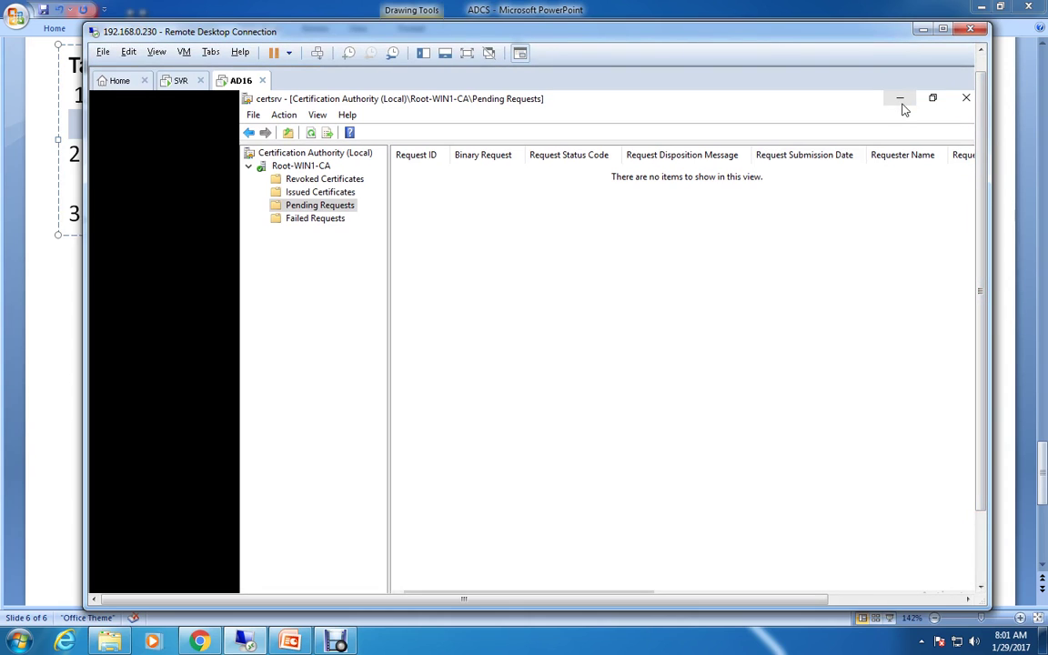
Switch to the Certification Authority console on the SVR machine and select WIN2-Issuing-CA.
left_click(178, 81)
left_click(302, 193)
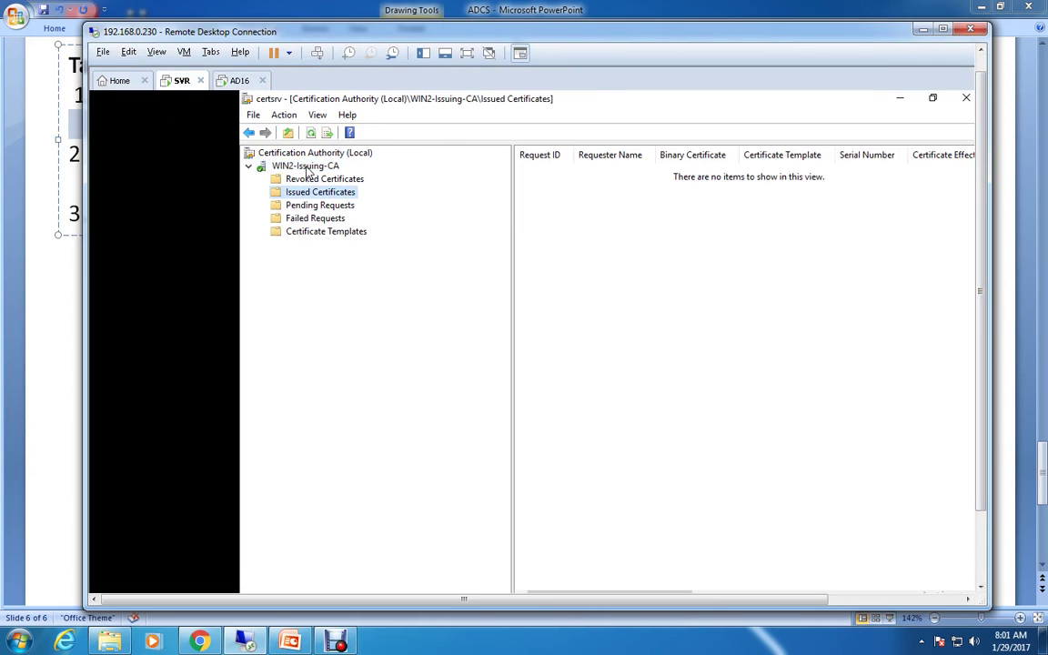
left_click(306, 166)
right_click(305, 170)
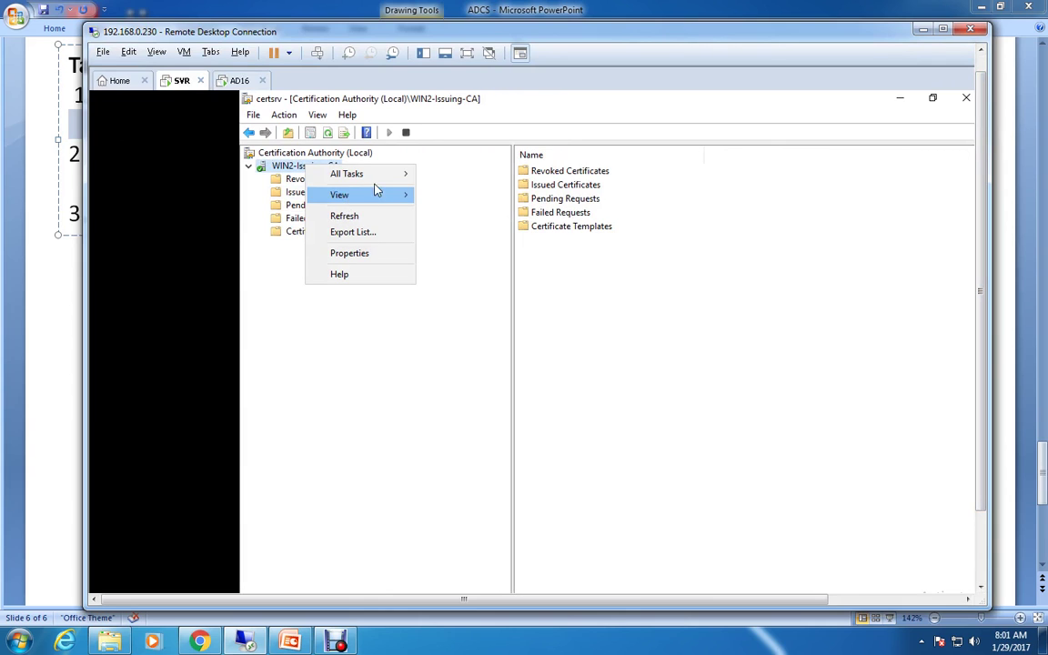
mouse_move(382, 182)
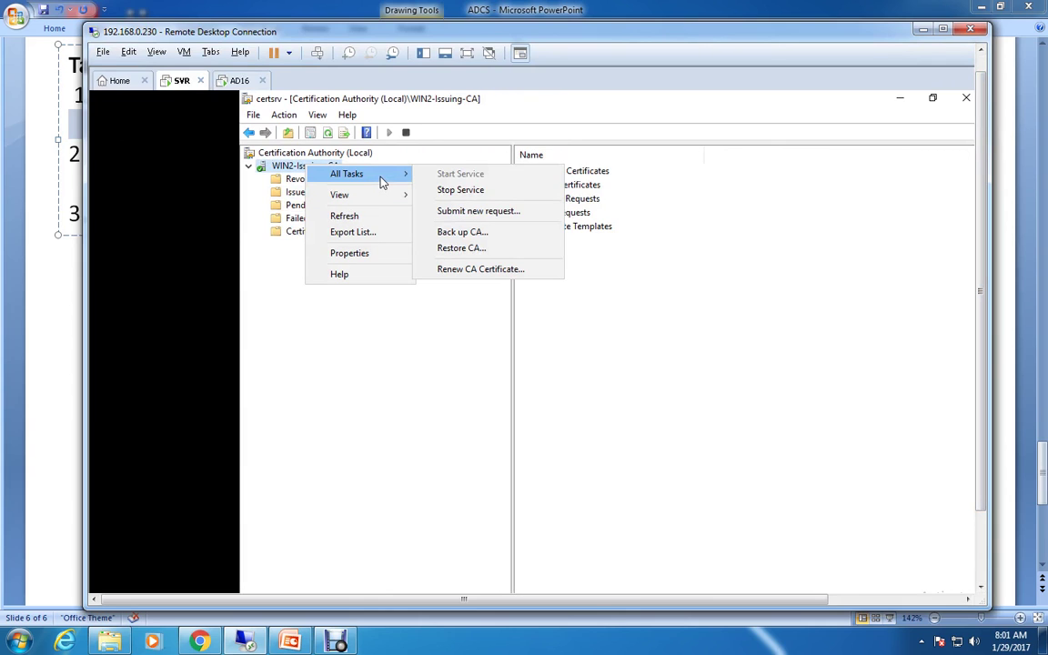
left_click(479, 210)
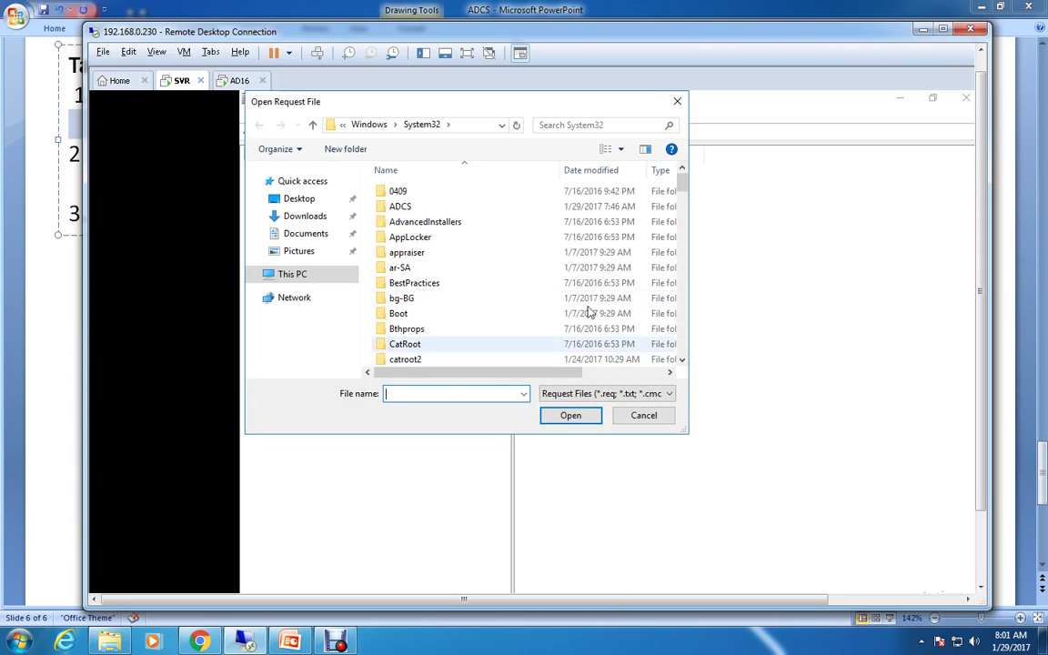
scroll(517, 300, "down", 20)
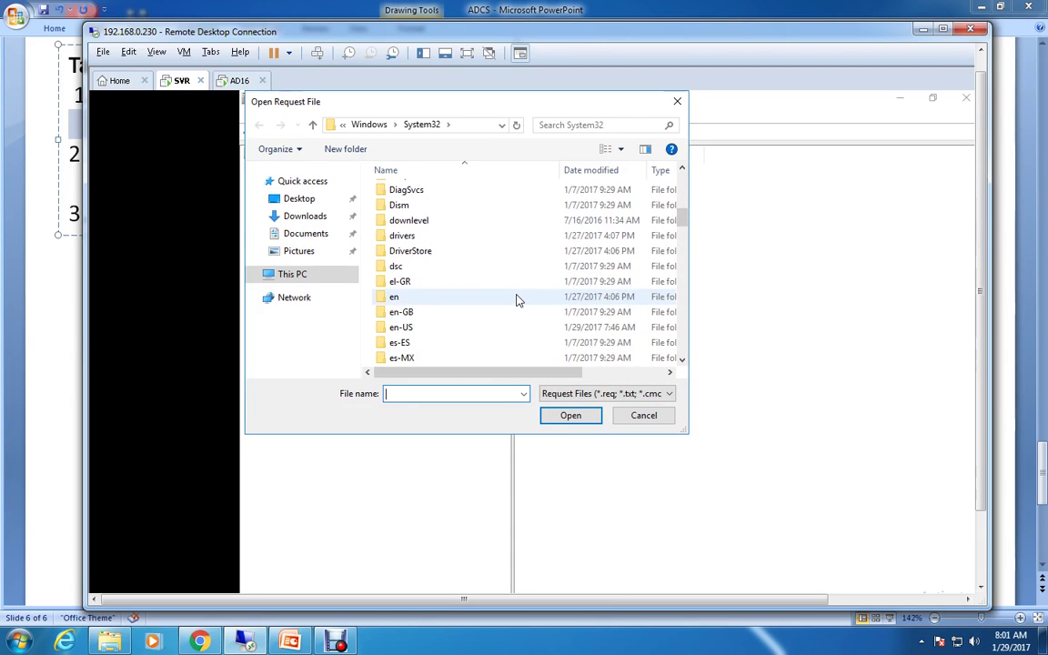
scroll(517, 300, "up", 18)
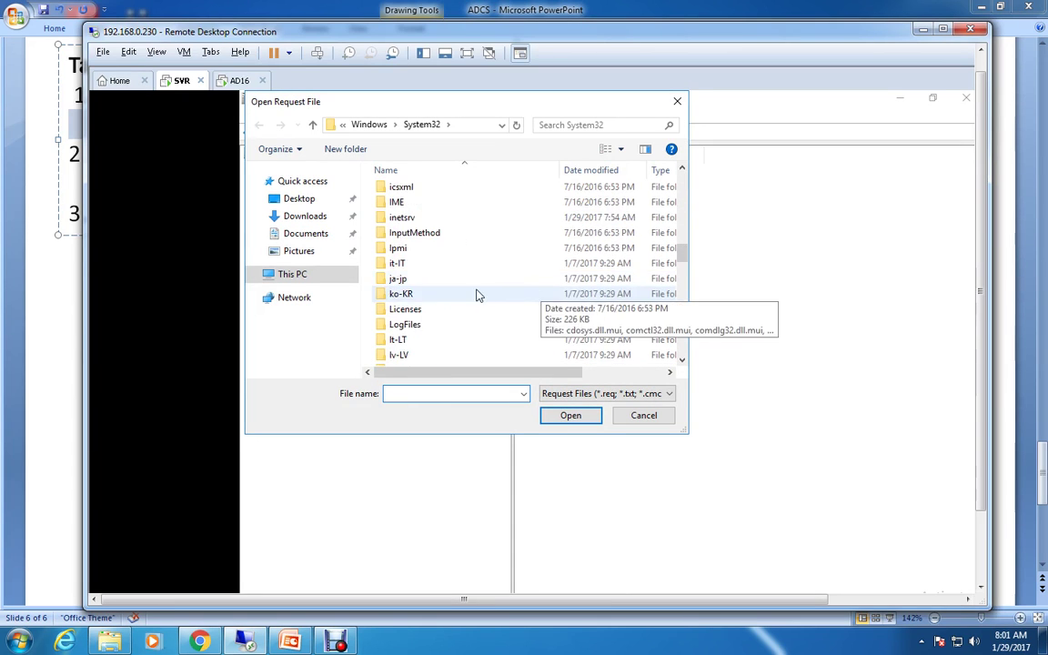
left_click(666, 417)
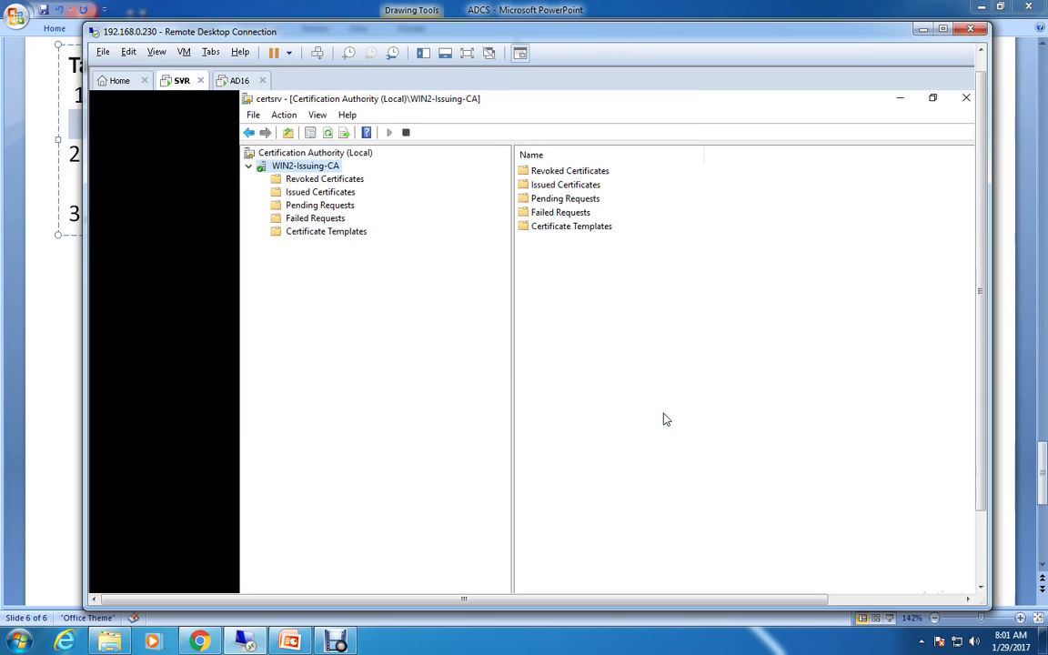
Inspect WIN2-Issuing-CA's revoked and issued certificates, pending and failed requests, and certificate templates once more.
left_click(304, 180)
left_click(306, 168)
left_click(303, 181)
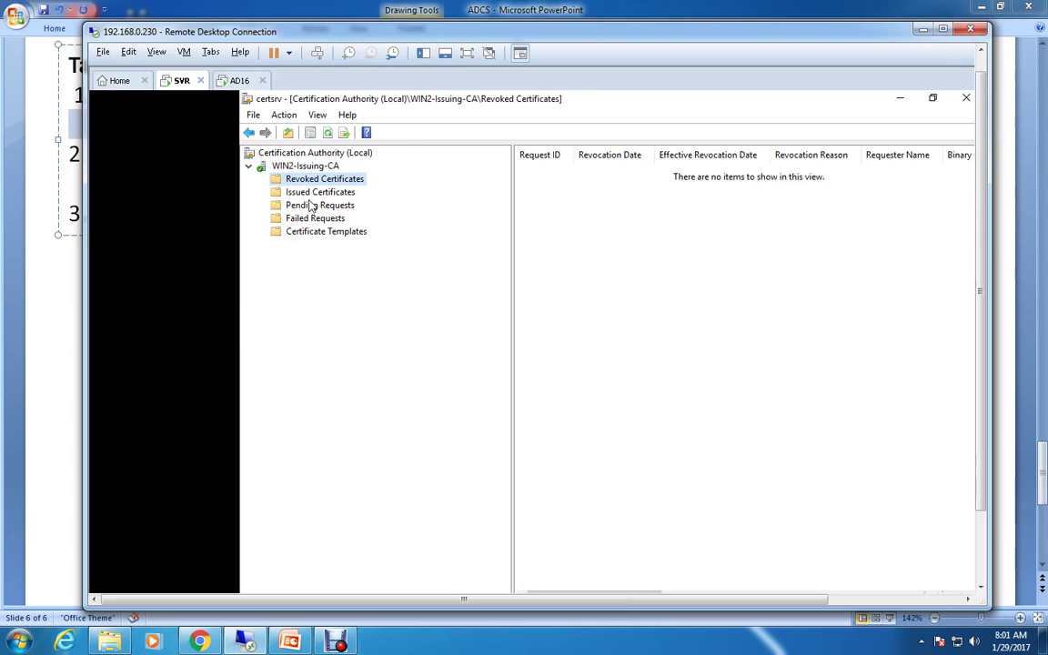
left_click(314, 194)
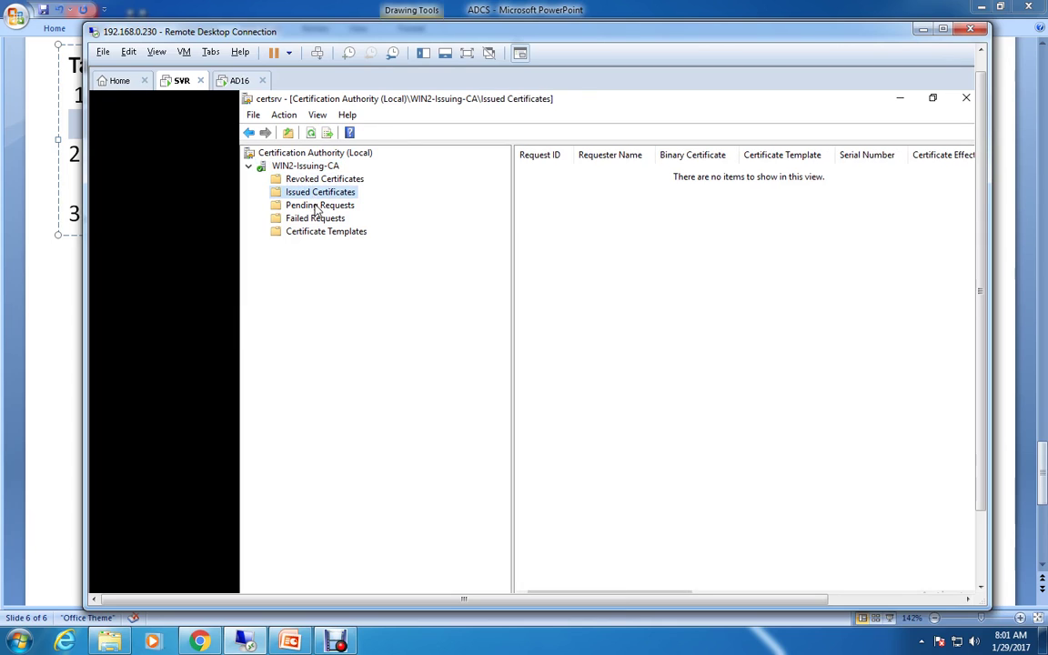
left_click(316, 208)
left_click(316, 219)
left_click(320, 233)
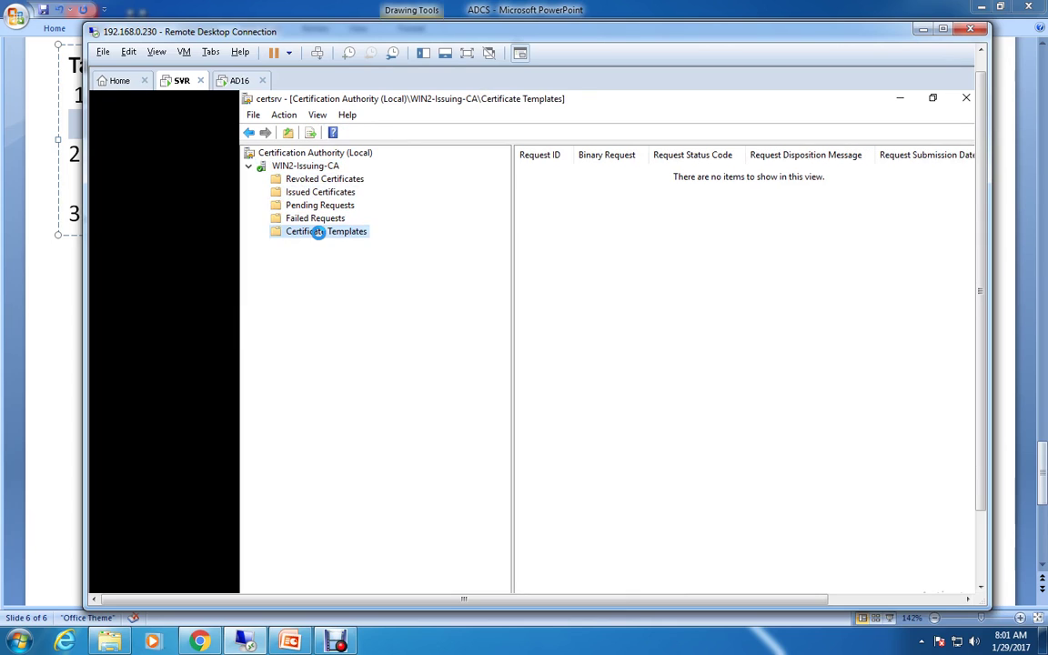
Review which additional certificate templates can be issued by WIN2-Issuing-CA and leave the list without enabling any.
left_click(254, 115)
left_click(254, 116)
left_click(253, 117)
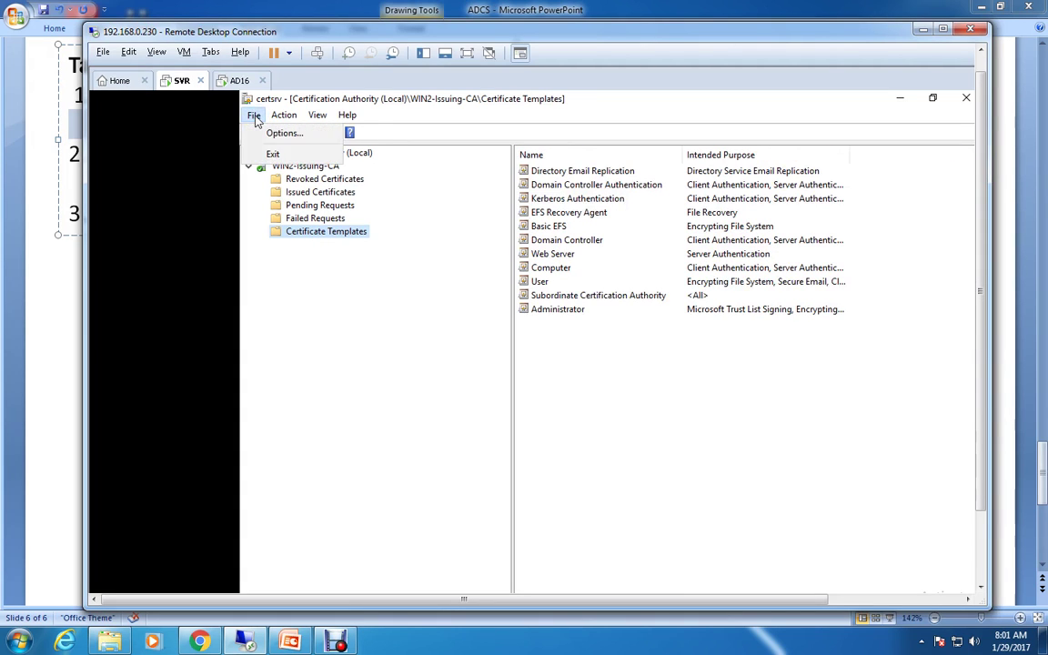
mouse_move(293, 122)
mouse_move(325, 159)
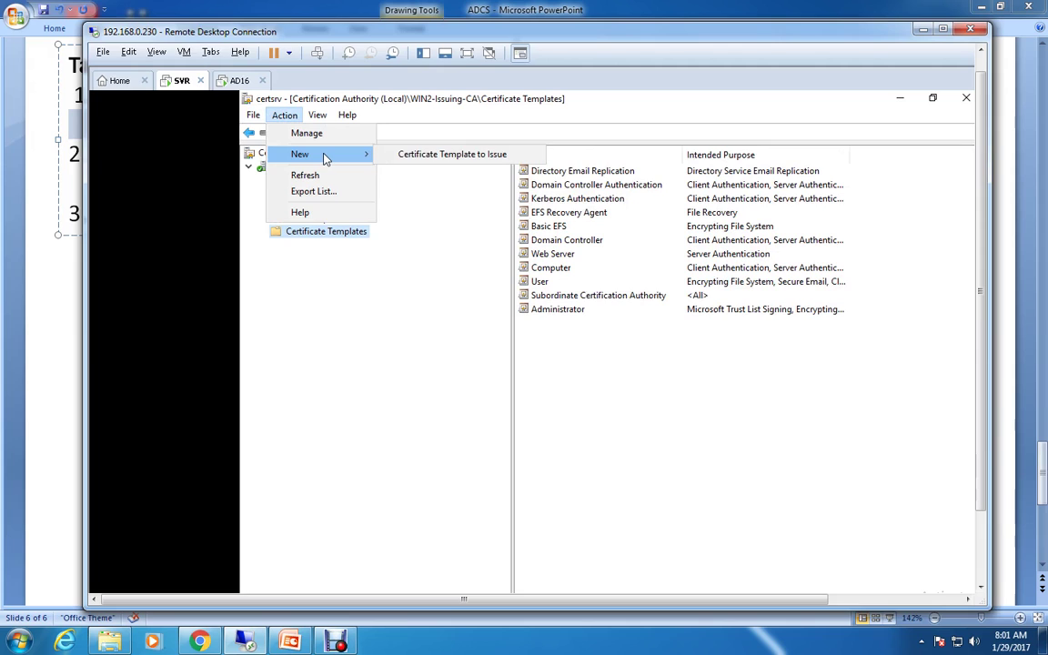
left_click(440, 156)
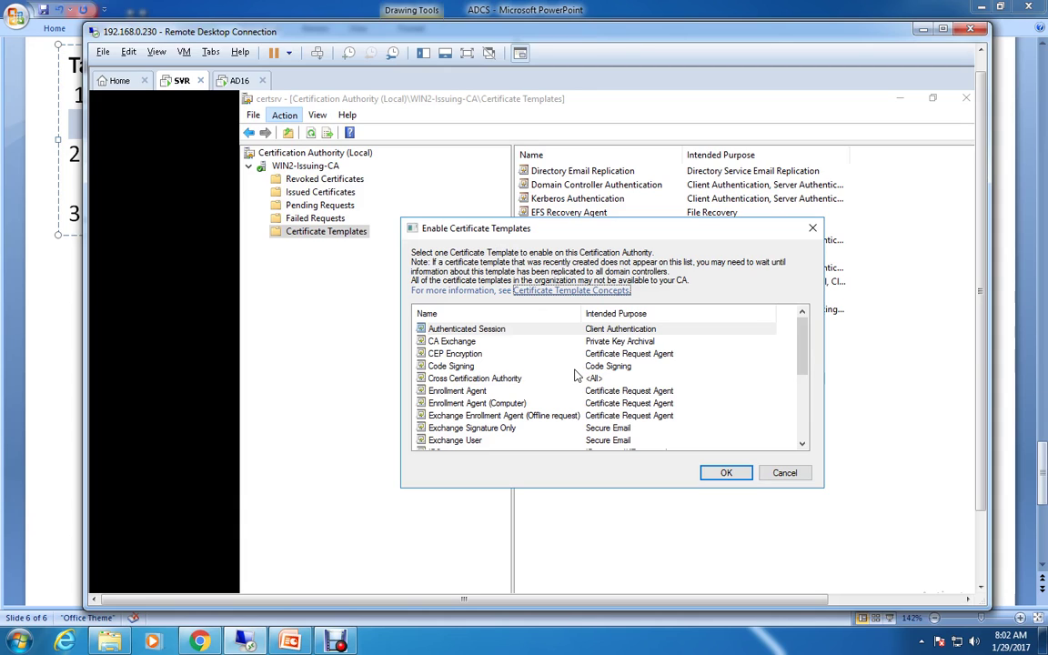
scroll(575, 375, "down", 5)
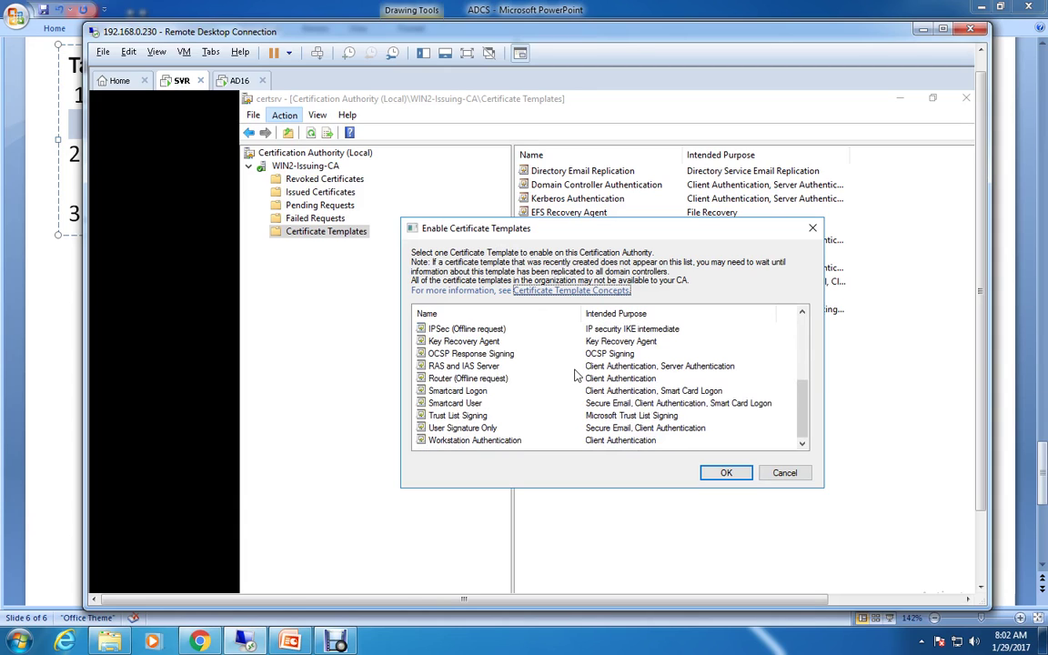
left_click(491, 392)
scroll(504, 389, "up", 5)
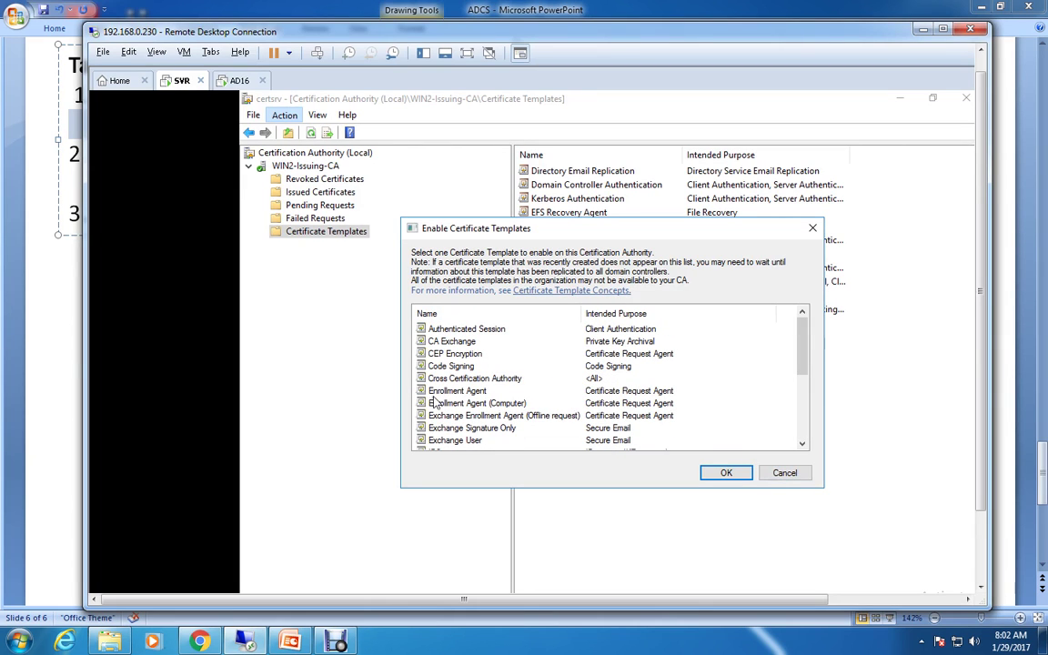
left_click(771, 474)
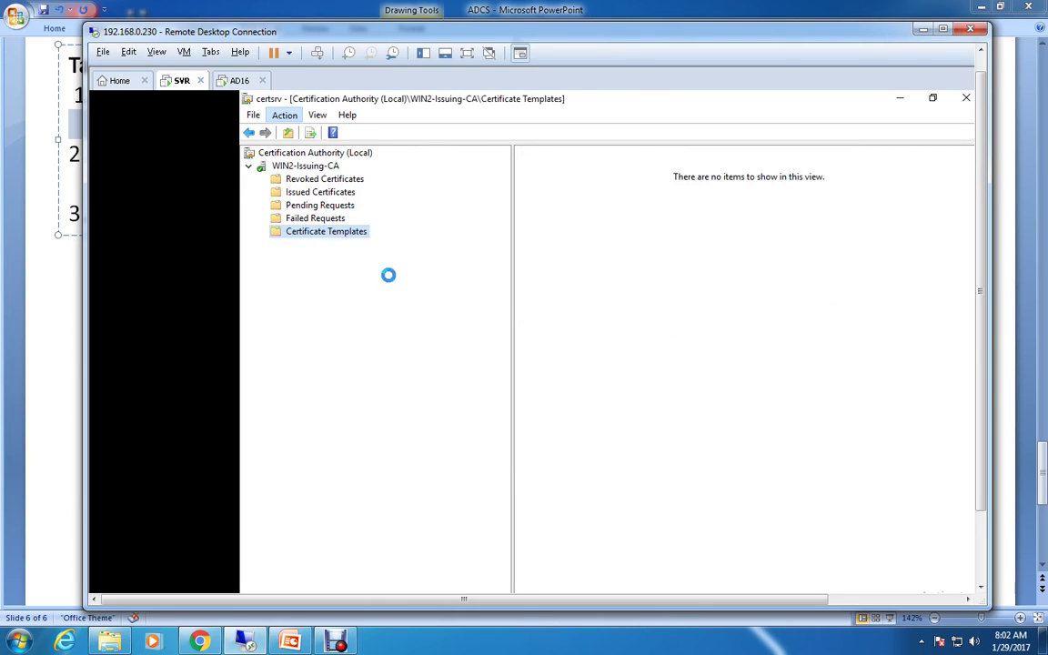
Open the Certificate Templates Console to examine the full template list and its available actions, and close it.
left_click(318, 116)
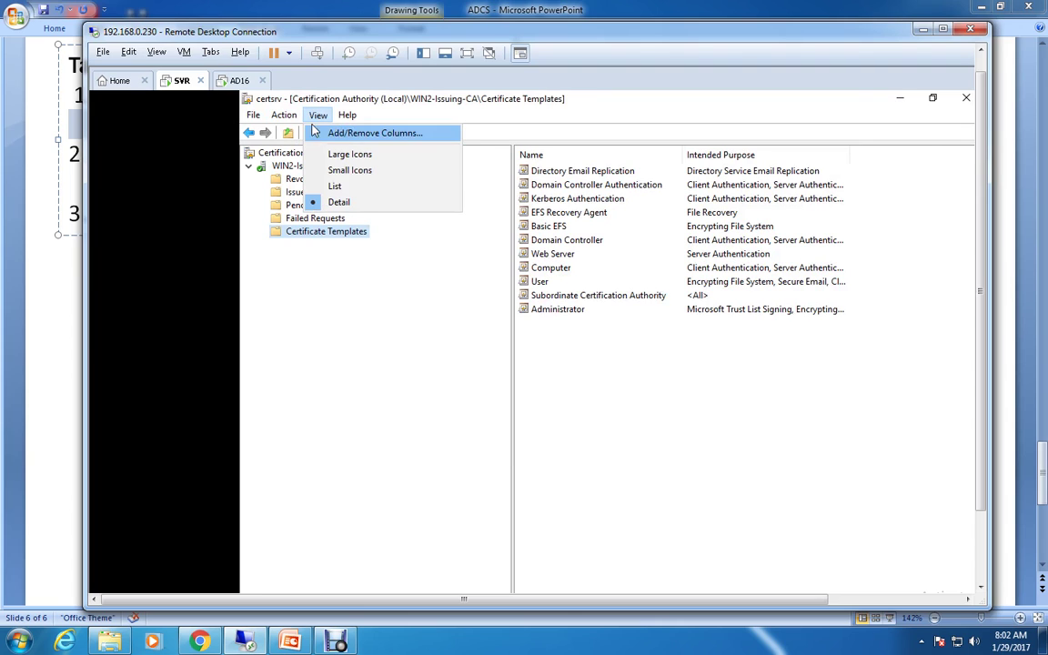
left_click(305, 134)
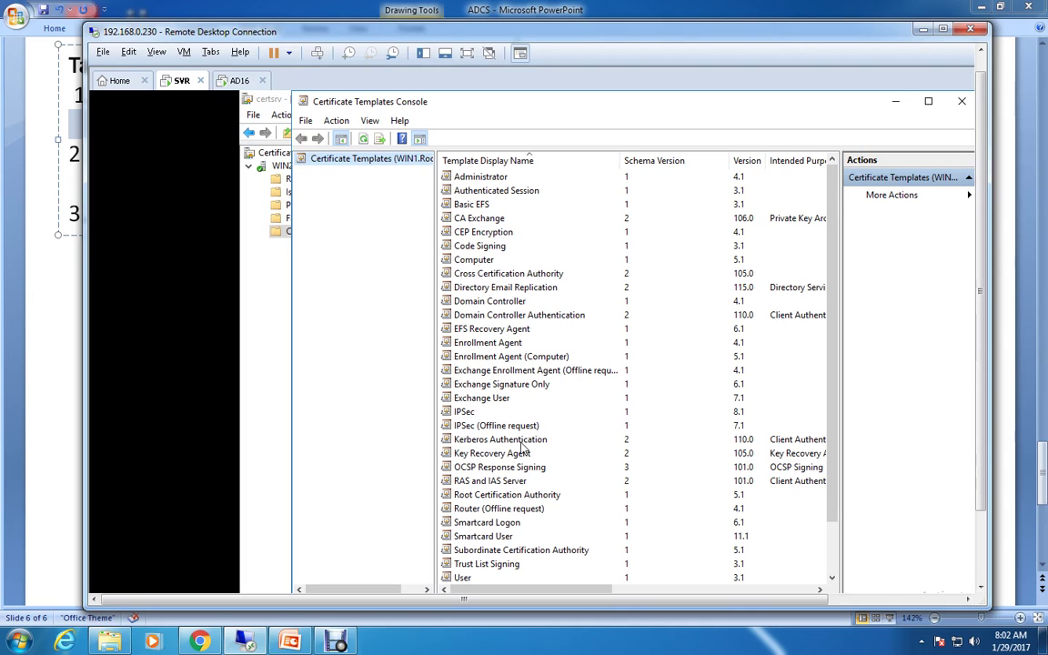
scroll(511, 448, "down", 2)
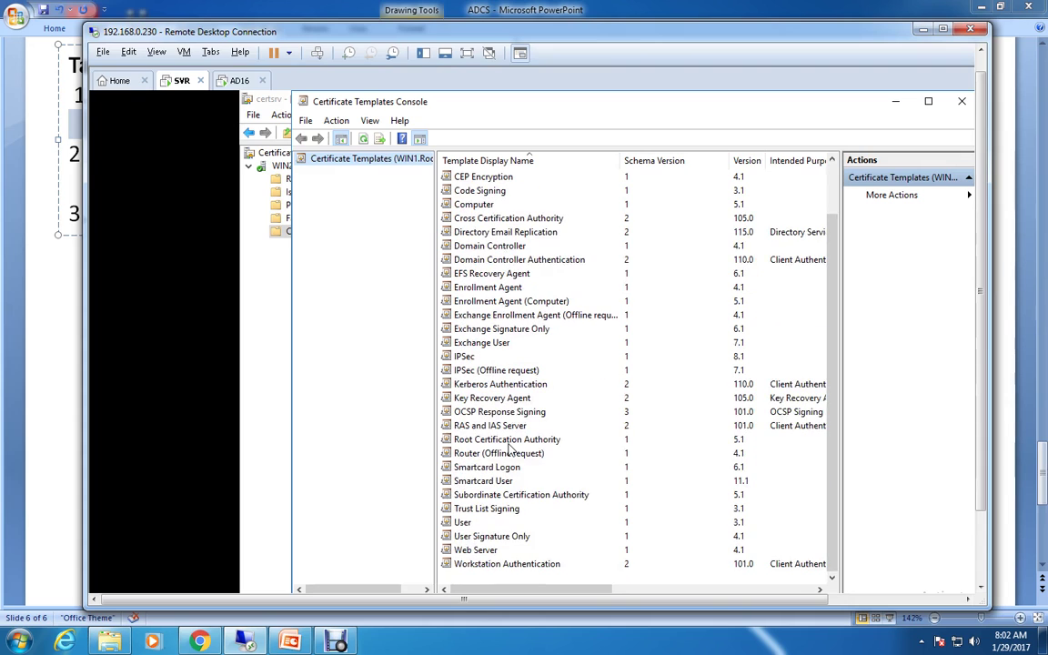
scroll(511, 449, "up", 2)
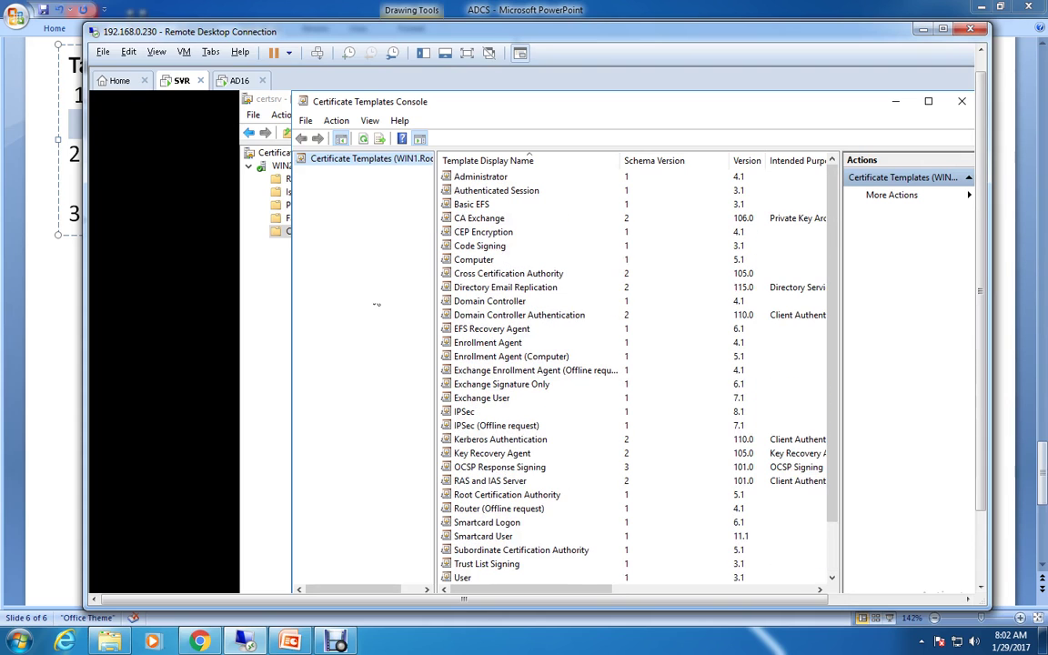
left_click(307, 121)
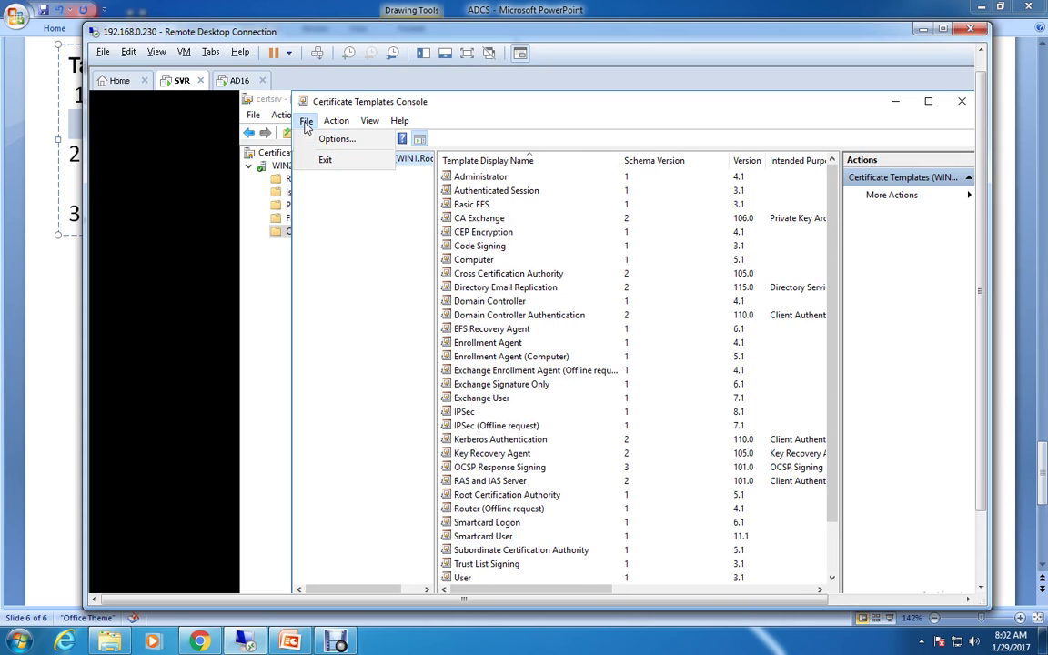
mouse_move(336, 121)
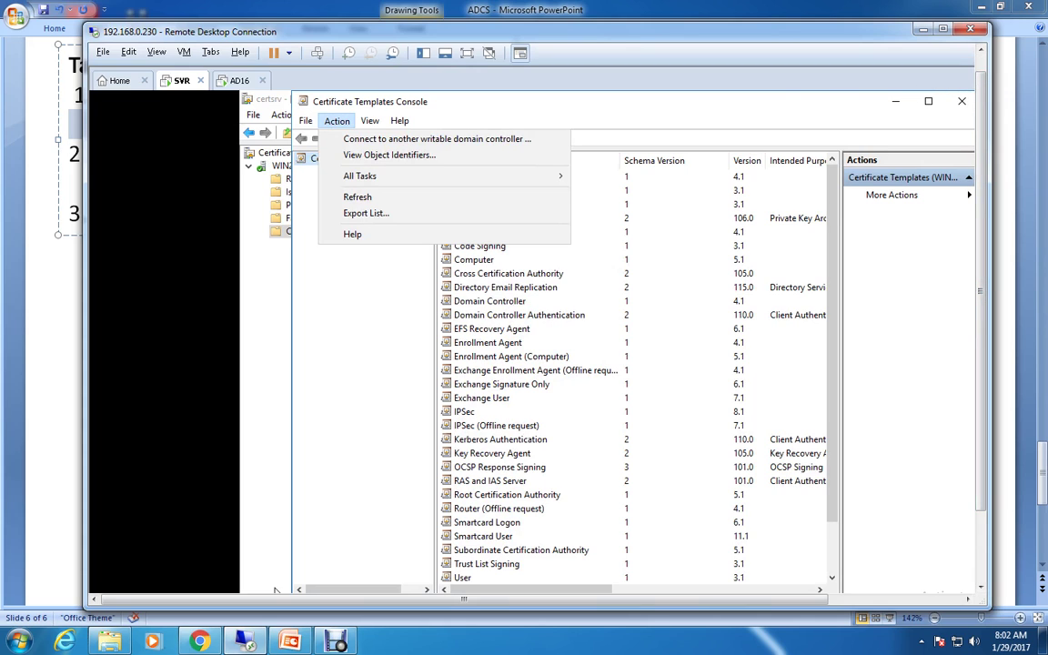
scroll(991, 258, "up", 1)
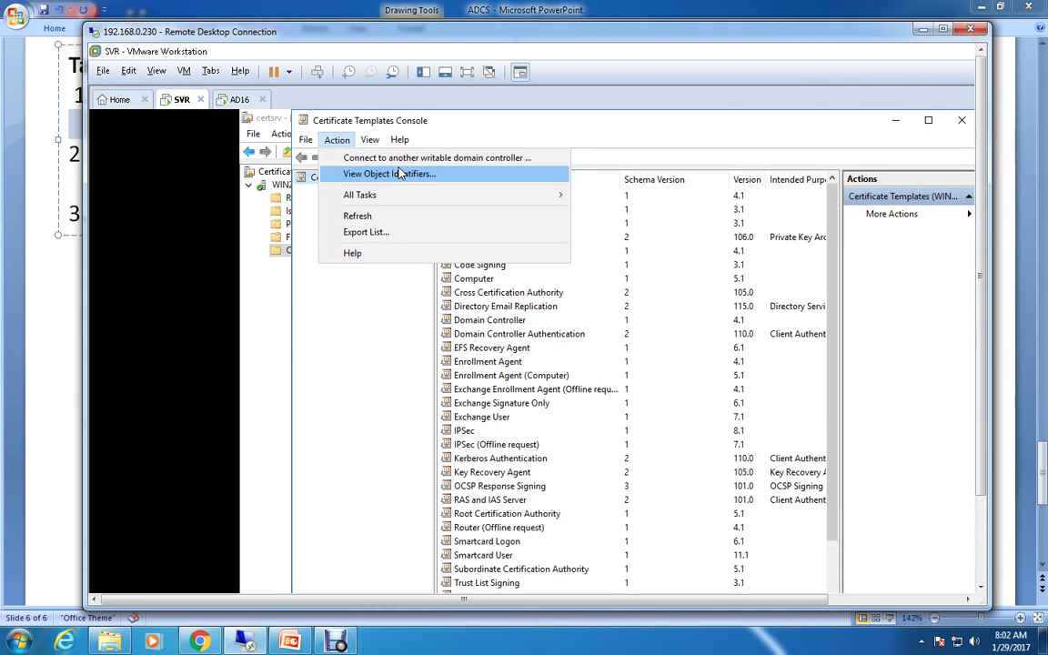
mouse_move(400, 139)
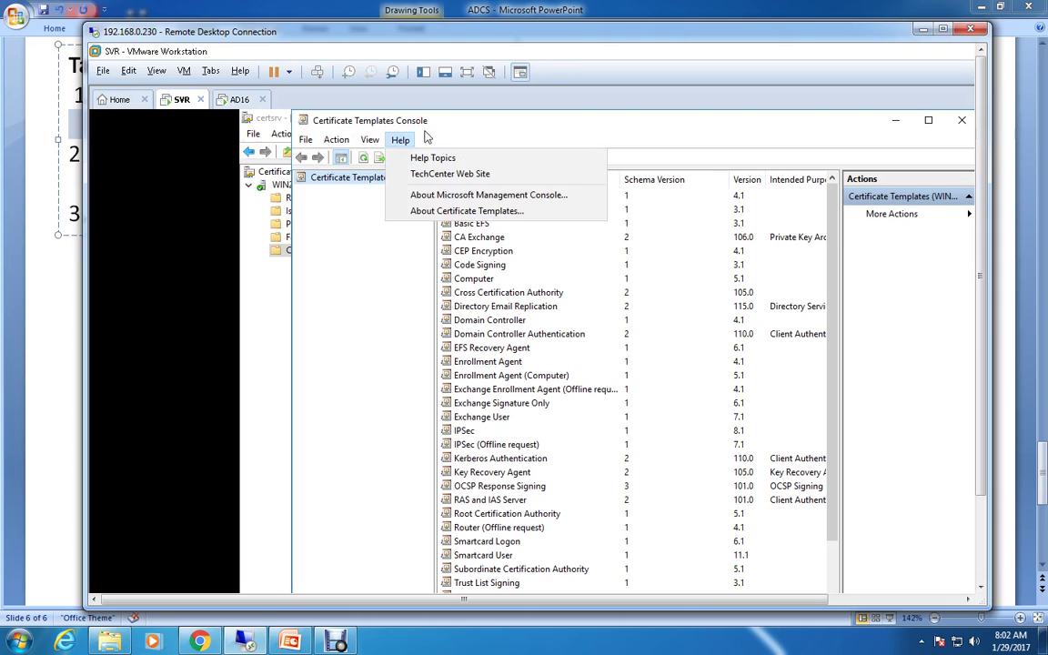
left_click(962, 121)
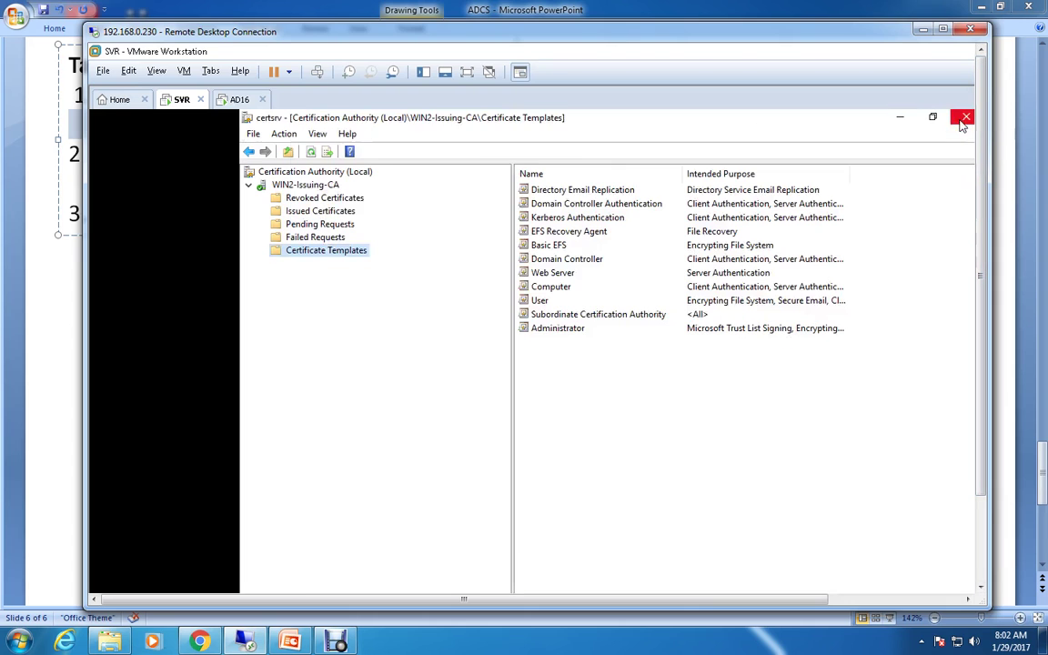
left_click(301, 173)
right_click(300, 177)
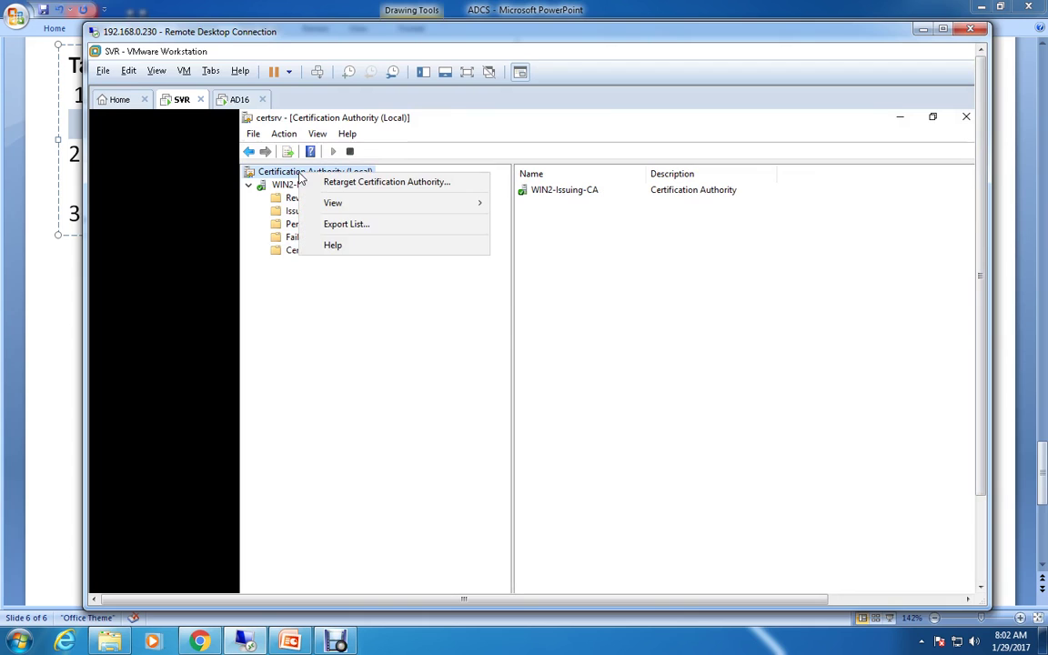
left_click(374, 183)
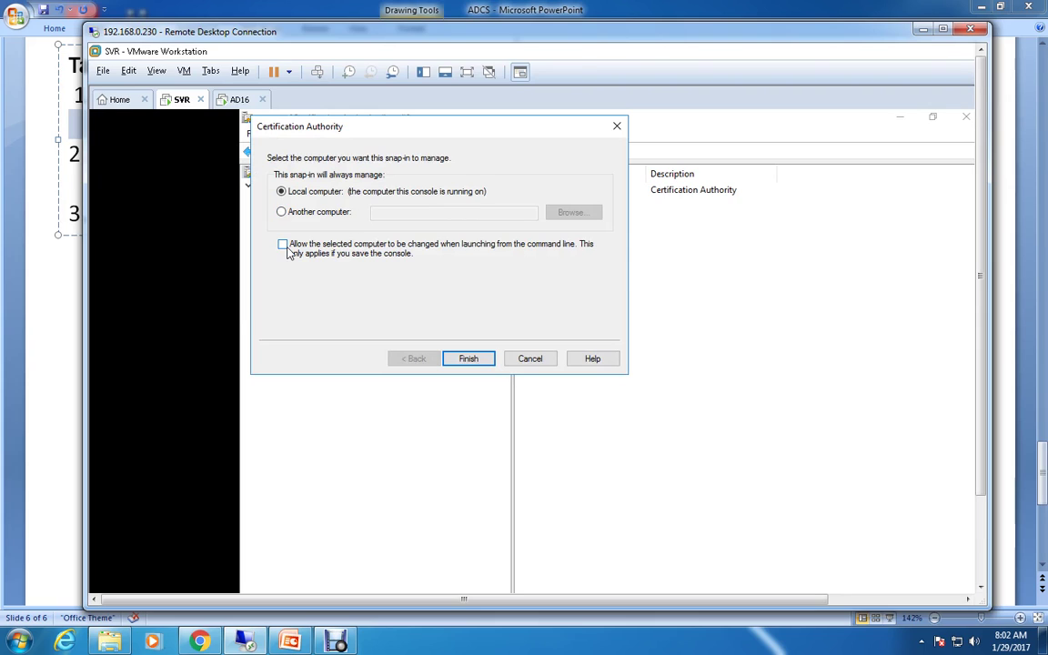
left_click(528, 362)
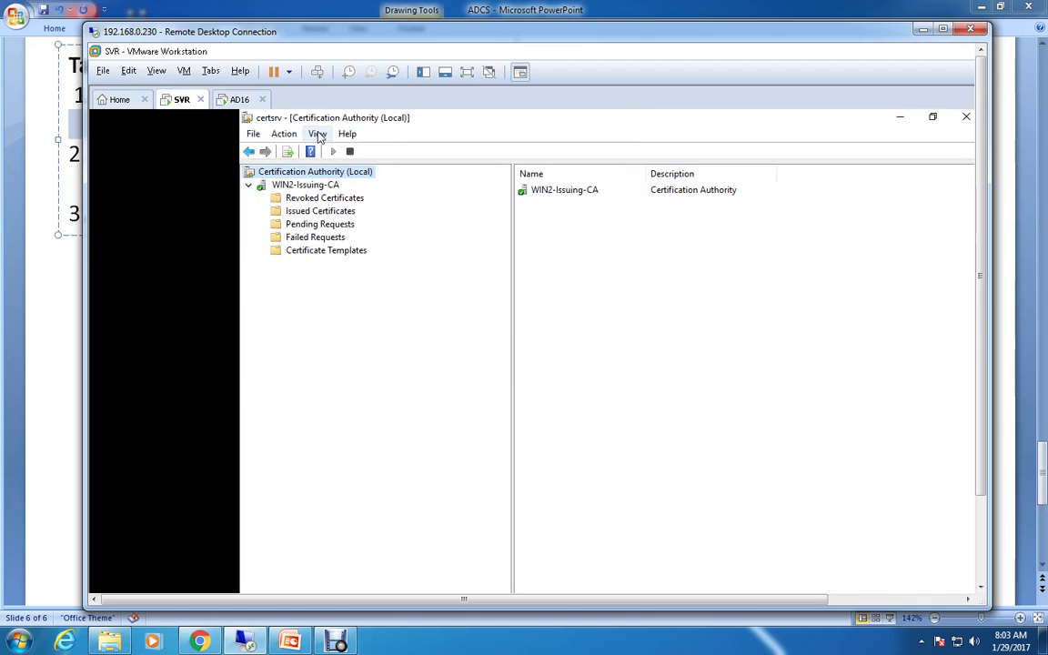
left_click(285, 135)
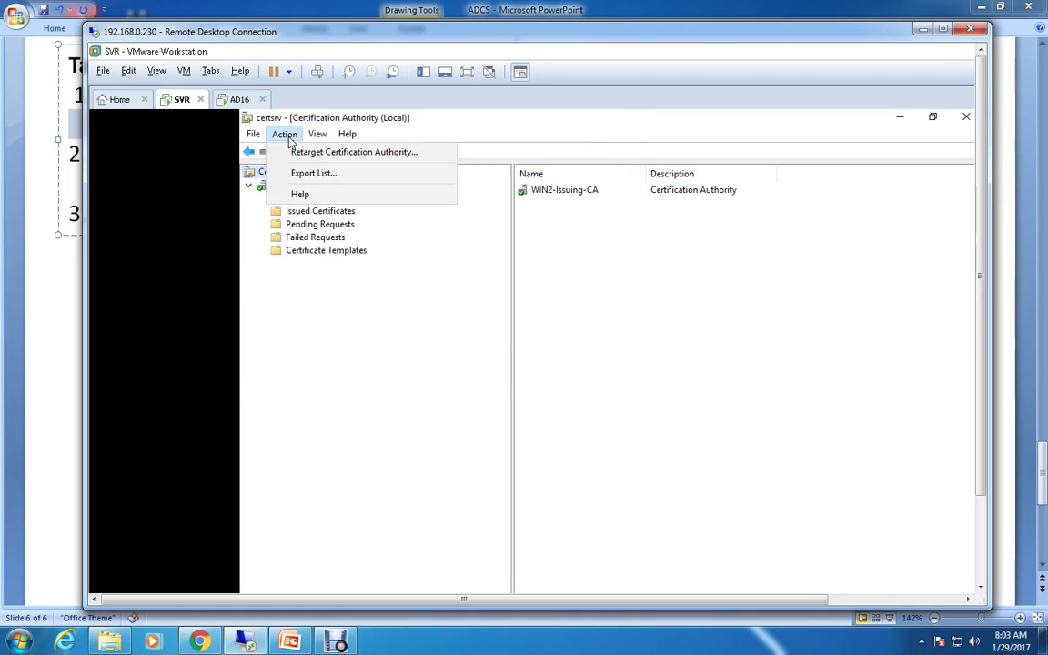
left_click(452, 333)
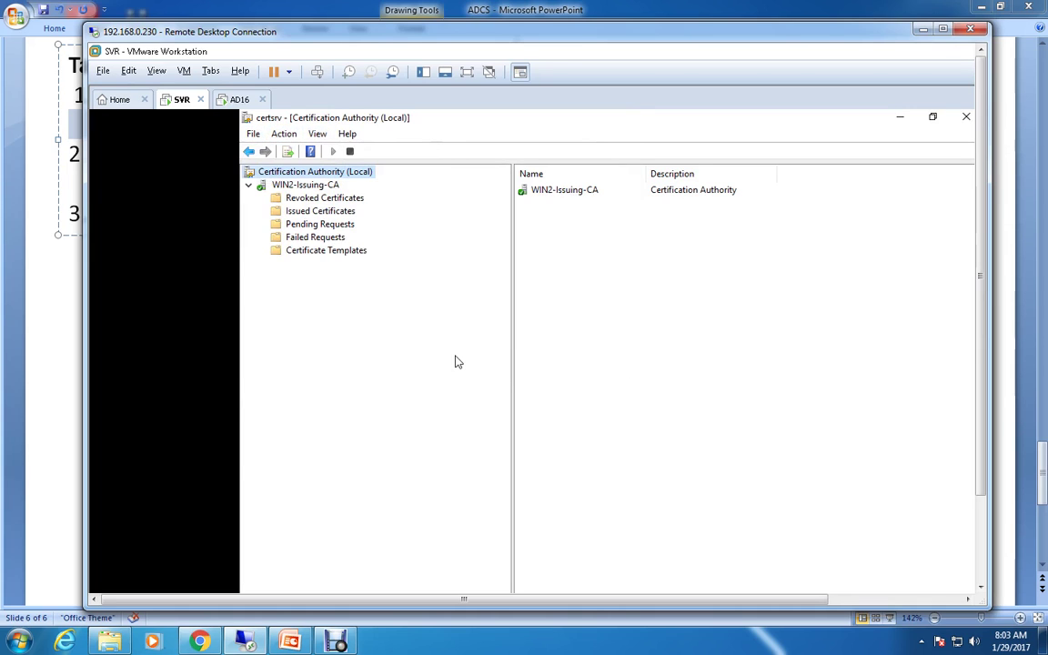
Show the remote desktop session full screen and open an empty Microsoft Management Console on the SVR machine.
key("super+r")
left_click(386, 414)
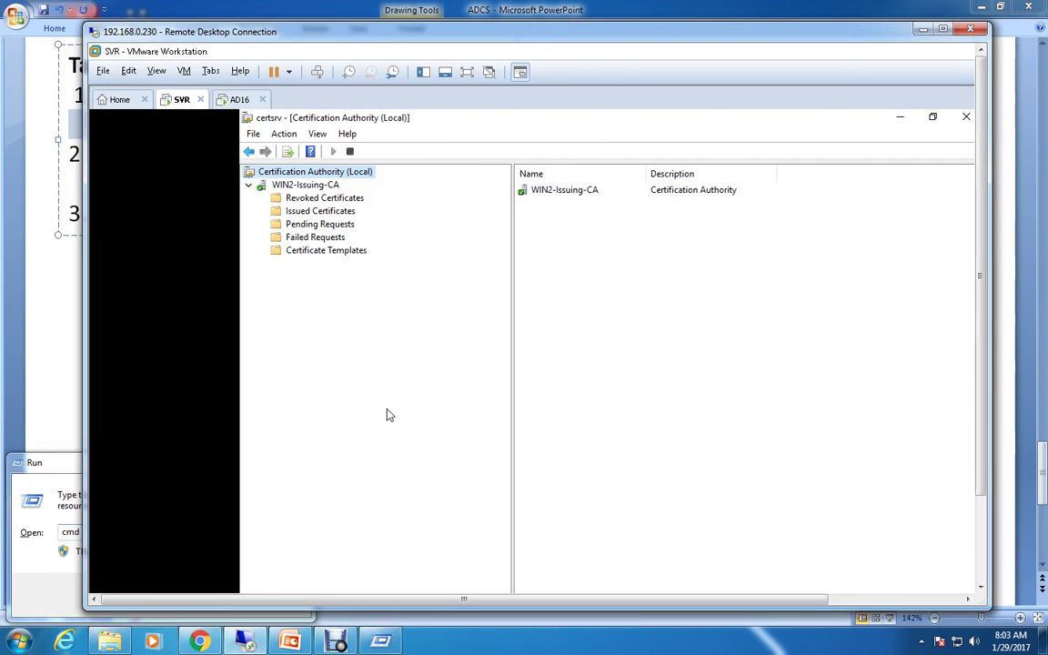
double_click(846, 31)
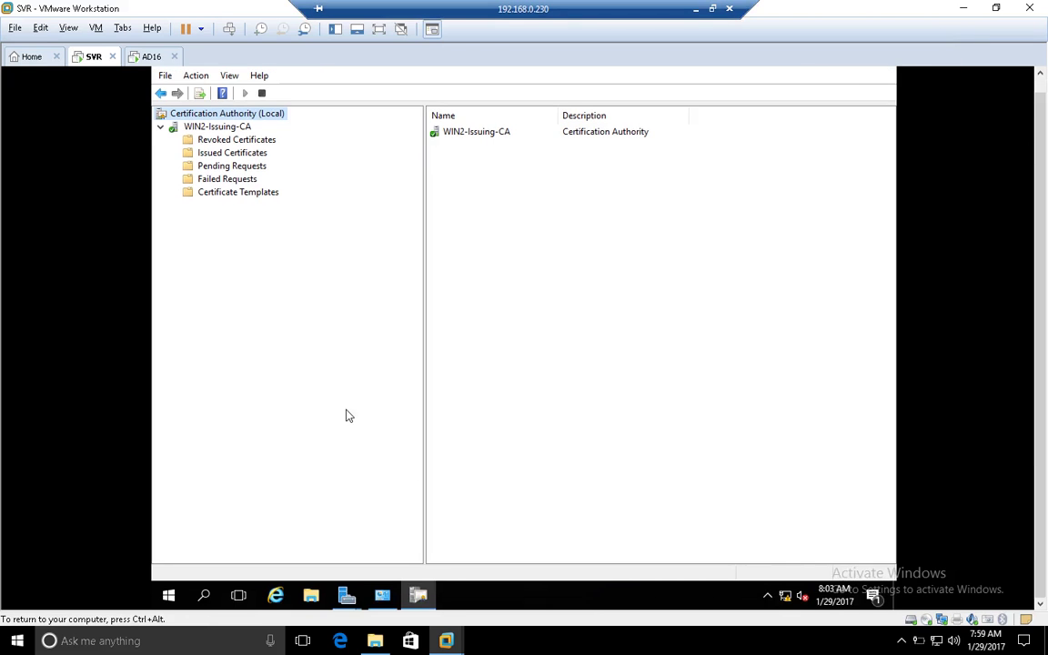
key("super+r")
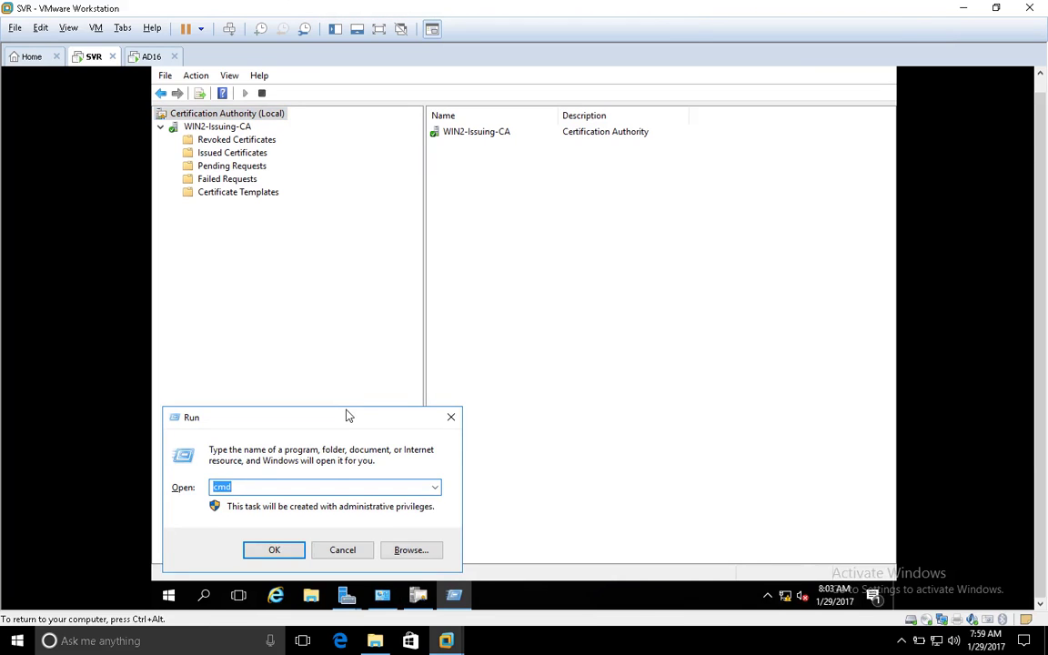
key("Return")
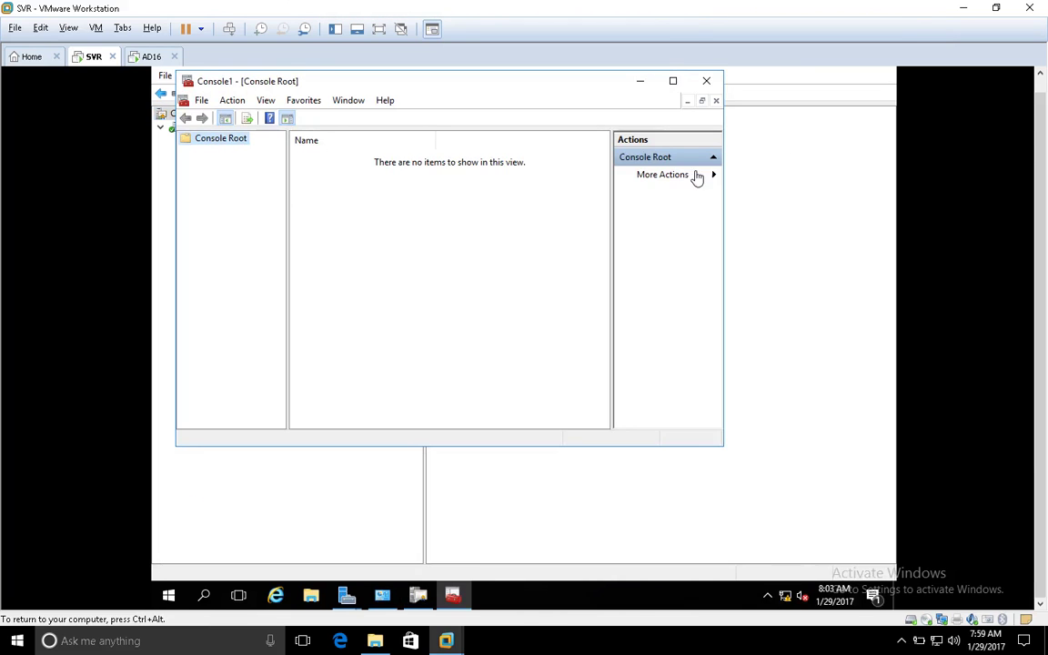
Add the Certification Authority snap-in to the console, set to manage the local computer.
left_click(202, 100)
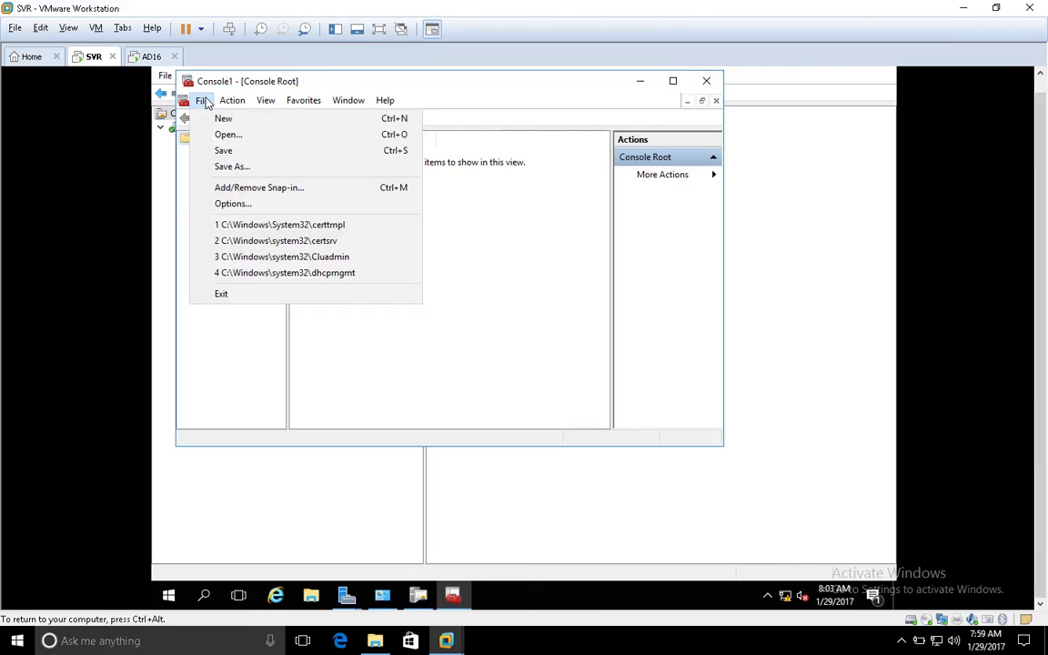
left_click(247, 195)
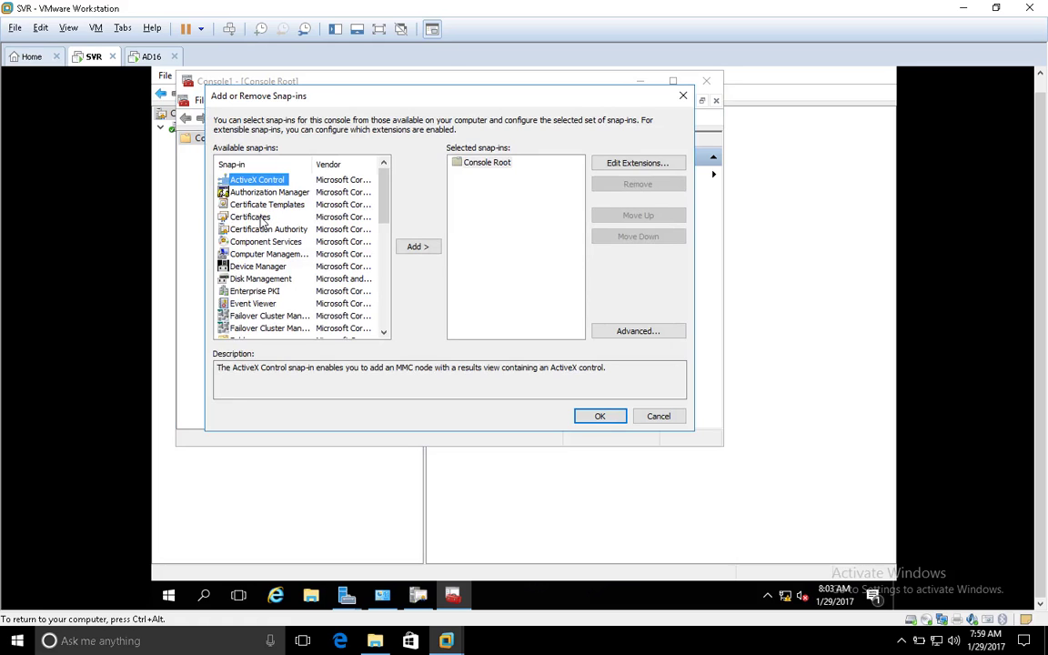
left_click(260, 219)
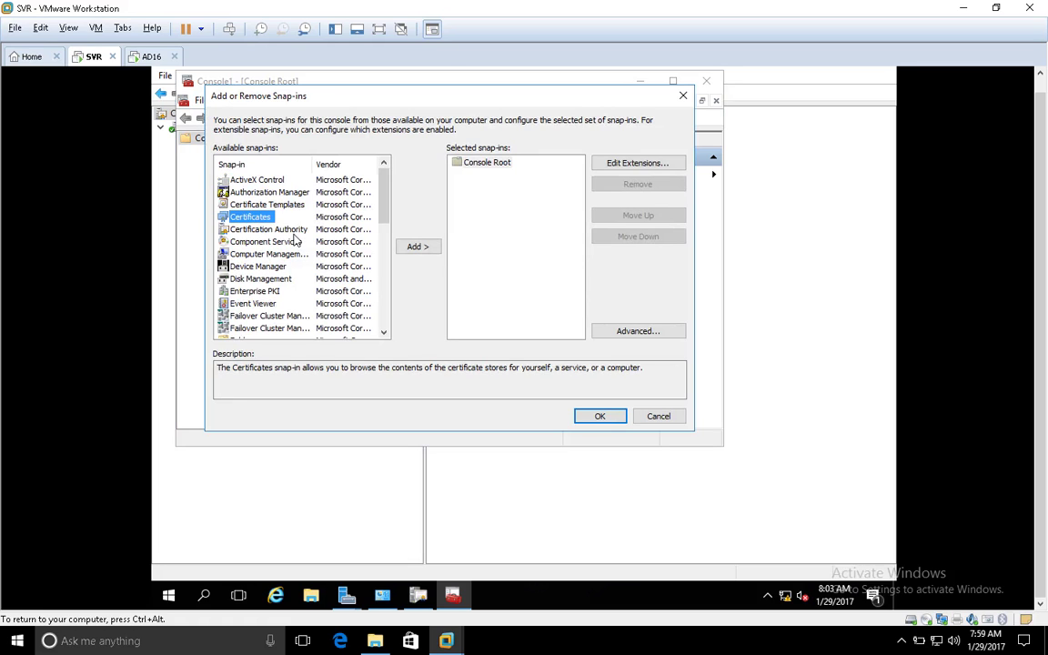
left_click(274, 229)
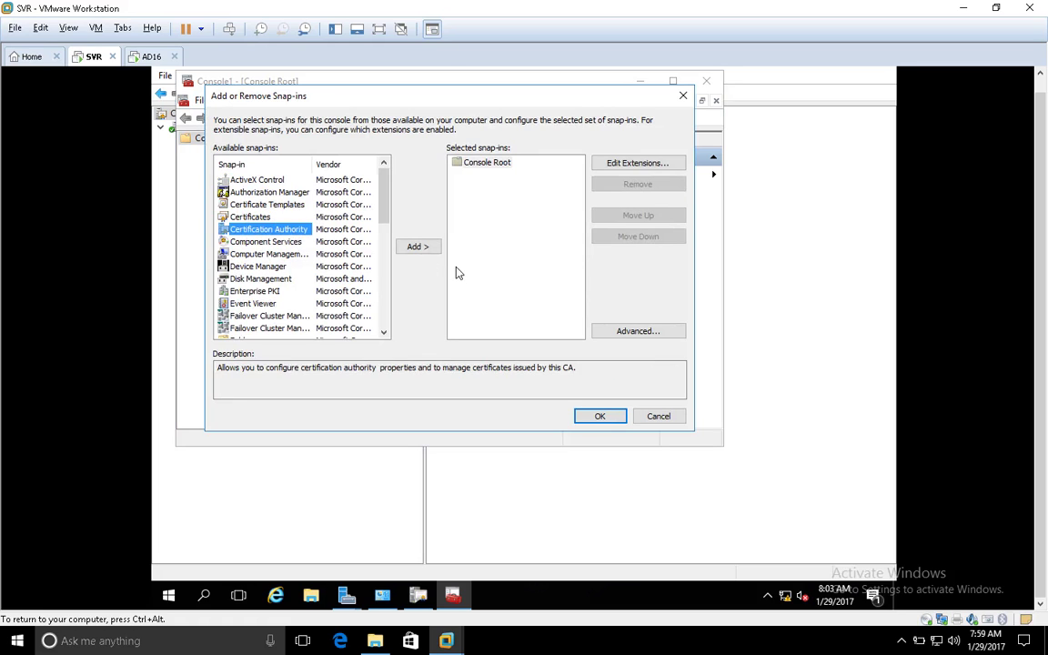
left_click(417, 247)
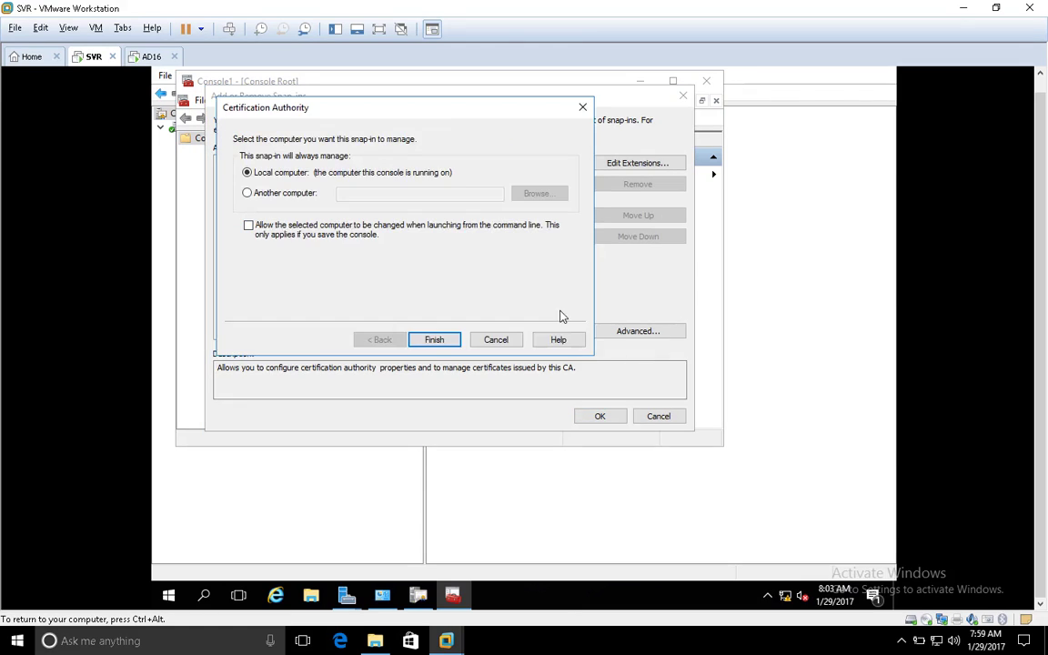
left_click(435, 339)
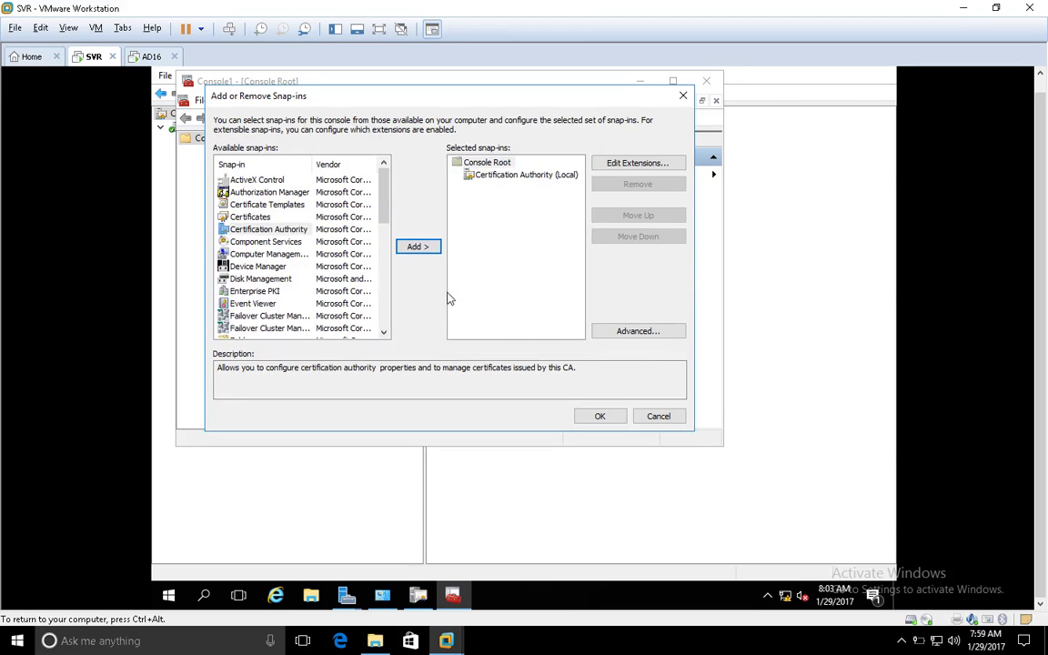
left_click(599, 417)
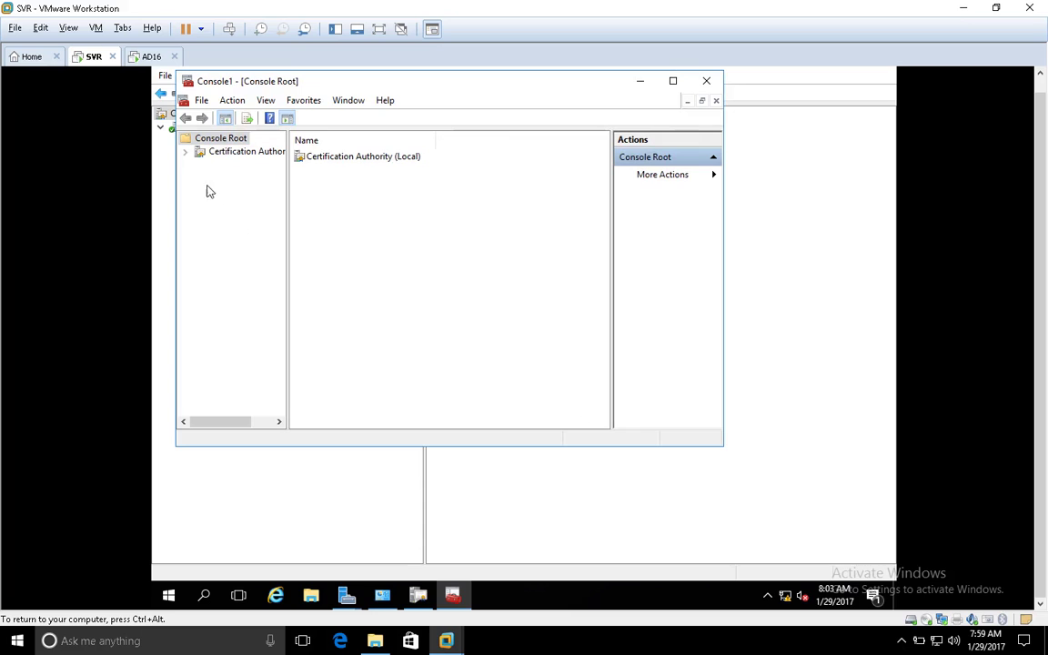
Examine the properties of the Computer and User templates among WIN2-Issuing-CA's certificate templates and close them without changes.
left_click(186, 152)
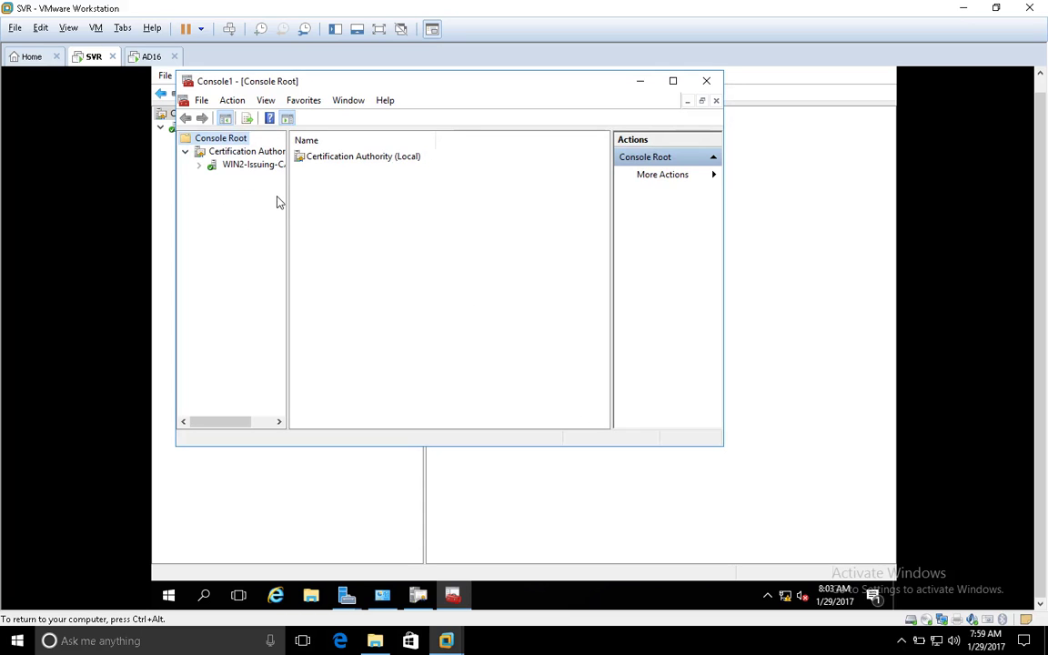
left_click(200, 166)
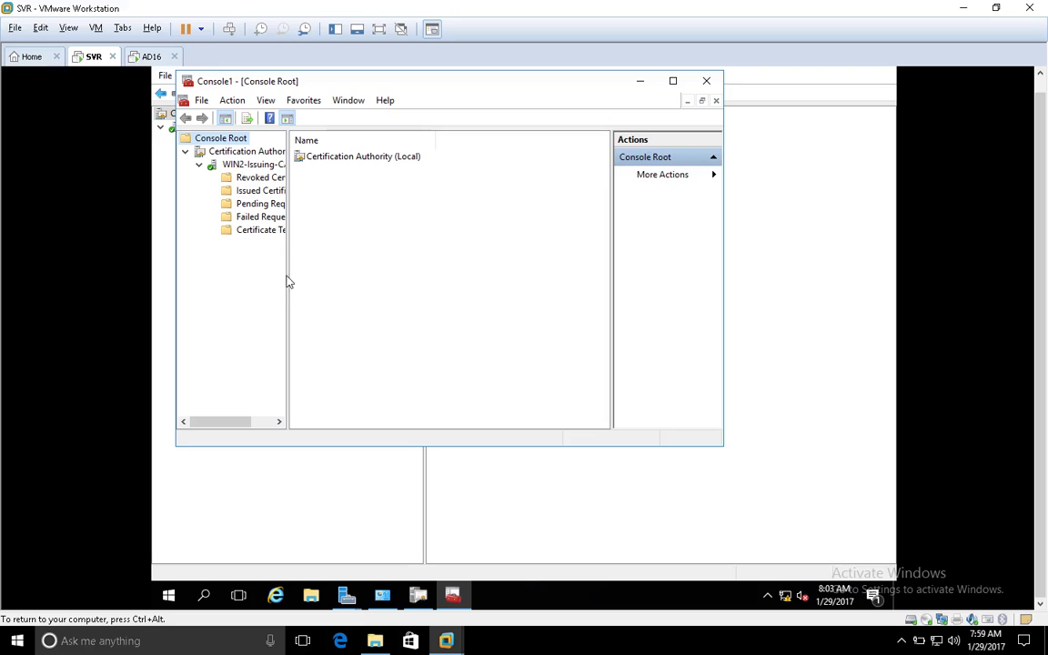
left_click(254, 230)
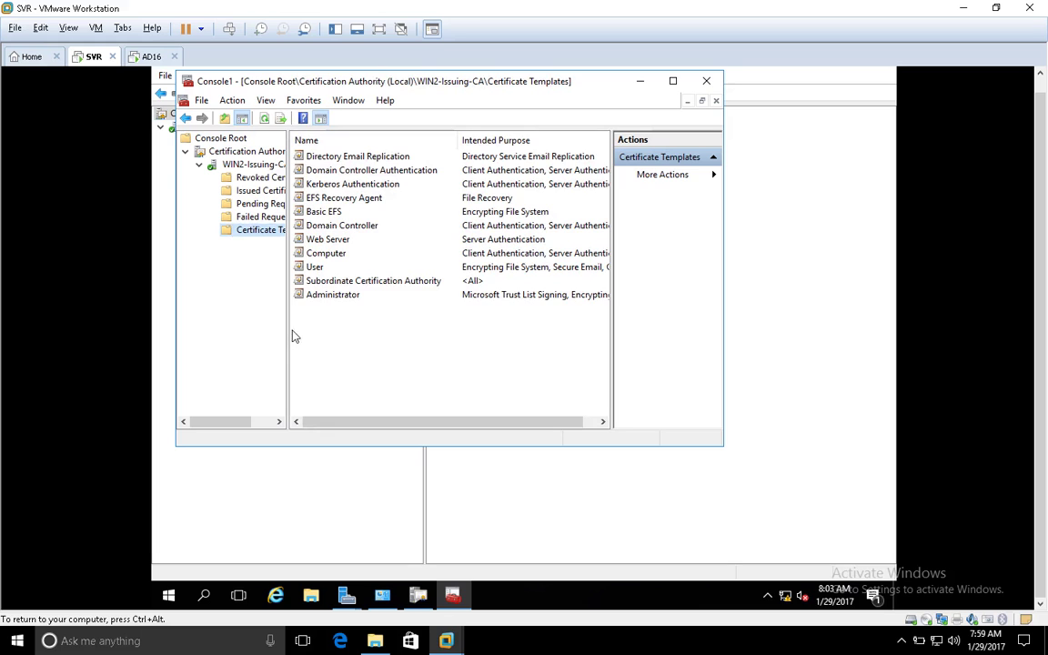
double_click(320, 254)
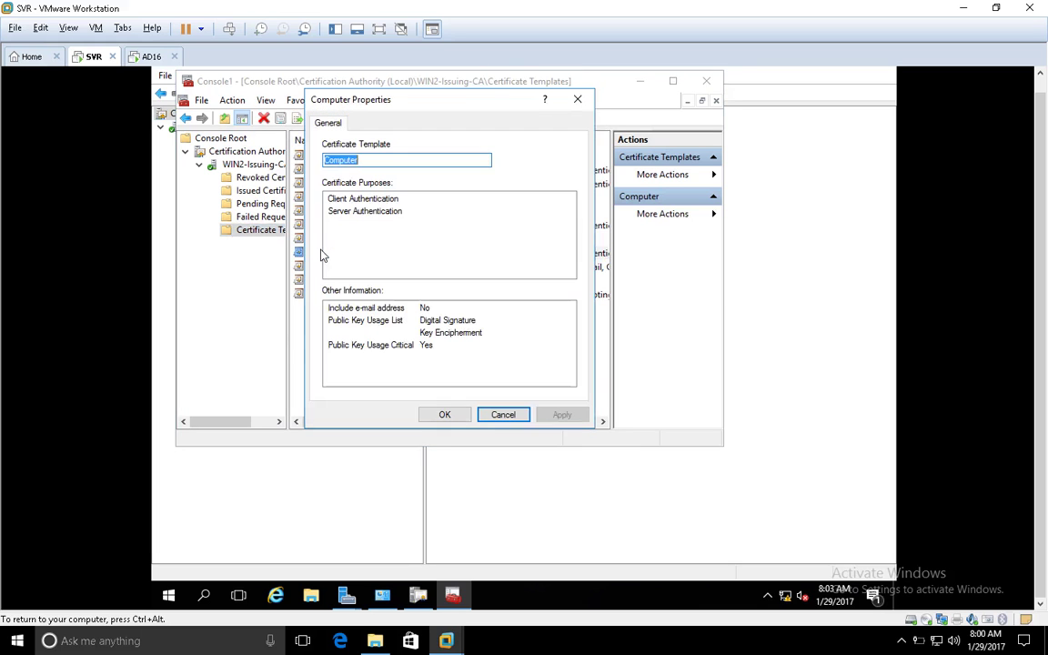
left_click(504, 414)
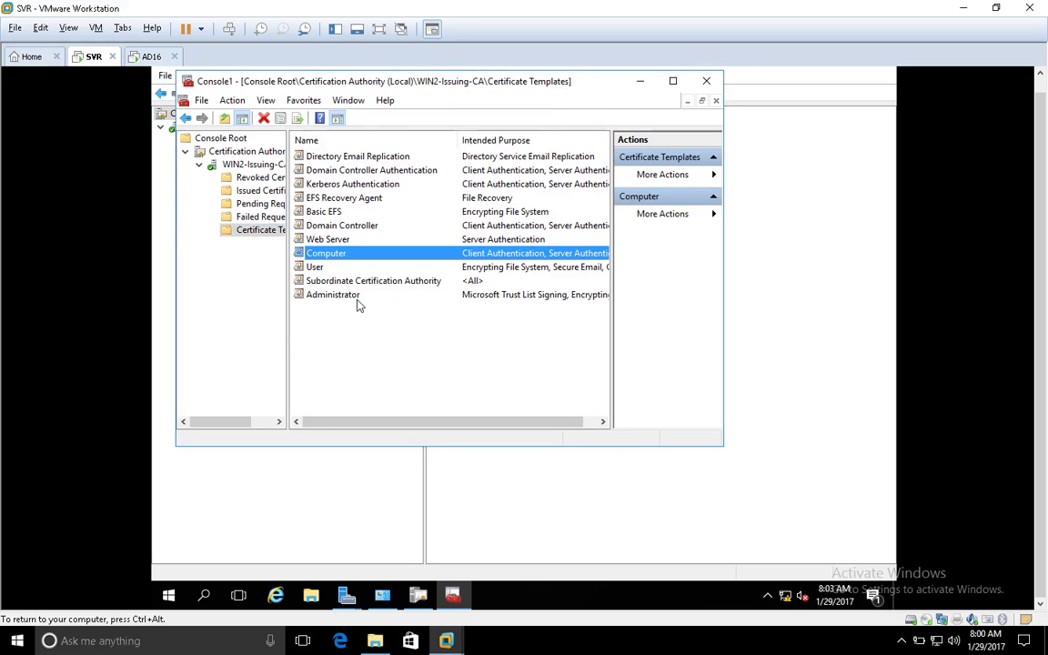
double_click(319, 270)
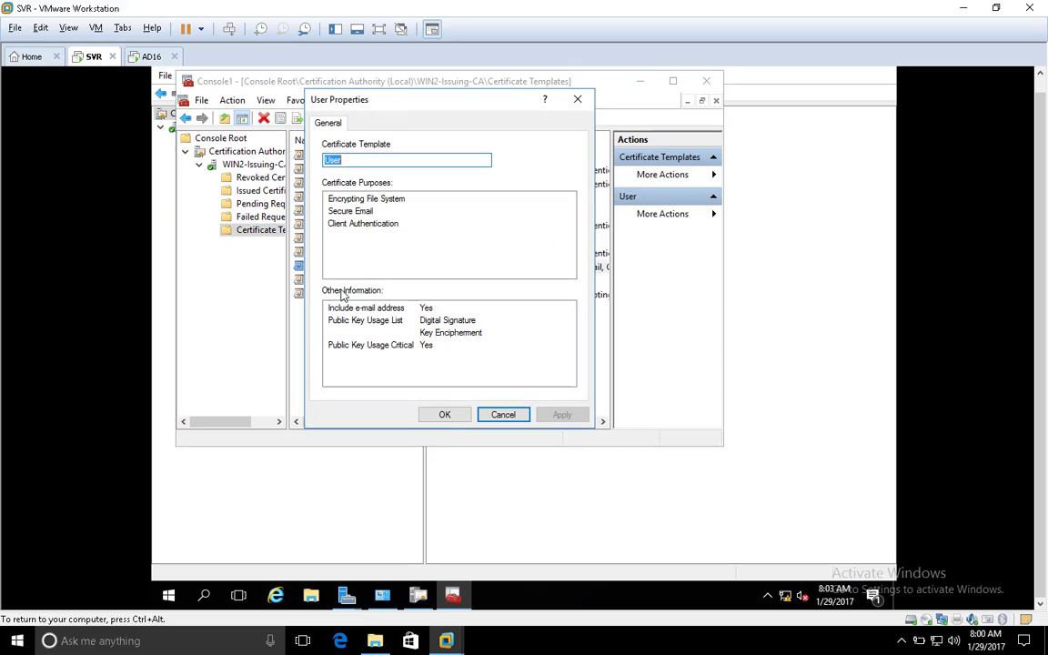
left_click(498, 414)
Check WIN2-Issuing-CA's pending requests, failed requests and issued certificates in the console.
left_click(258, 191)
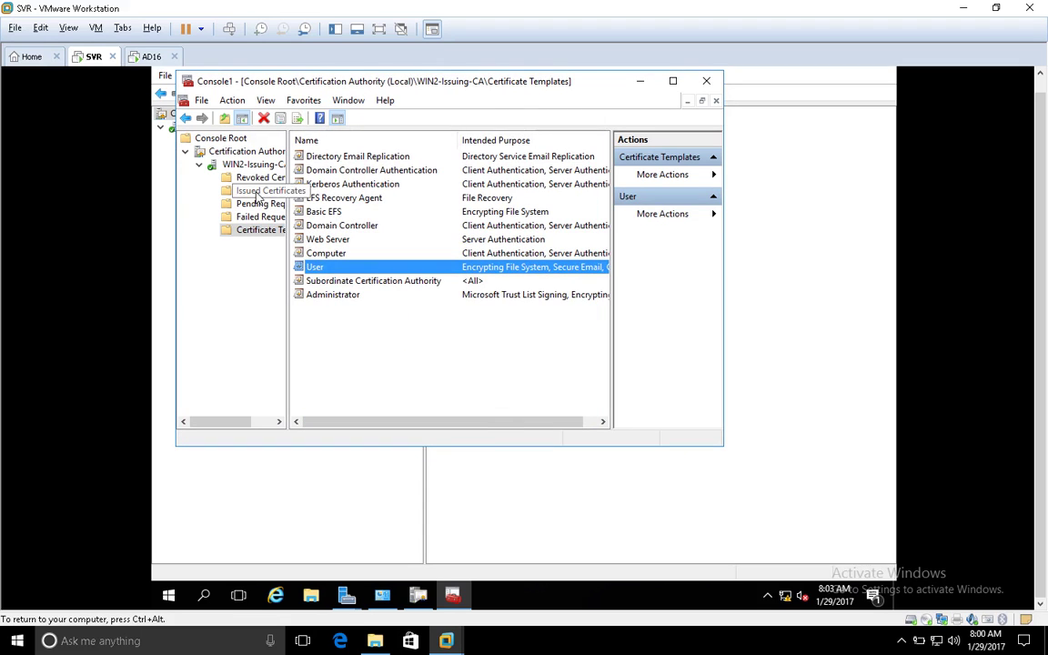
left_click(261, 204)
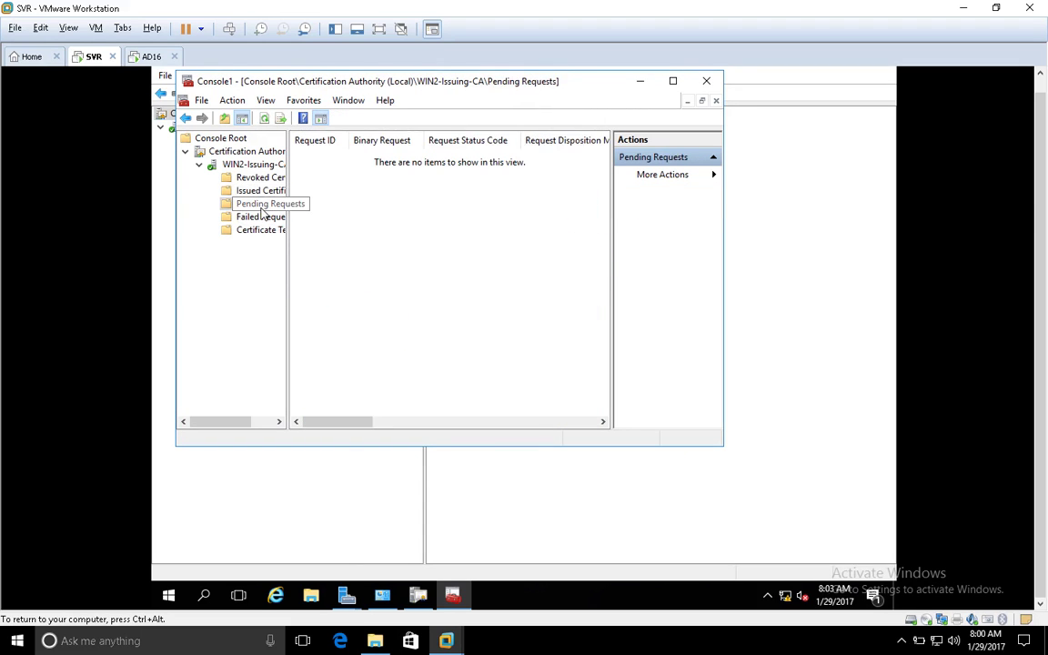
left_click(263, 219)
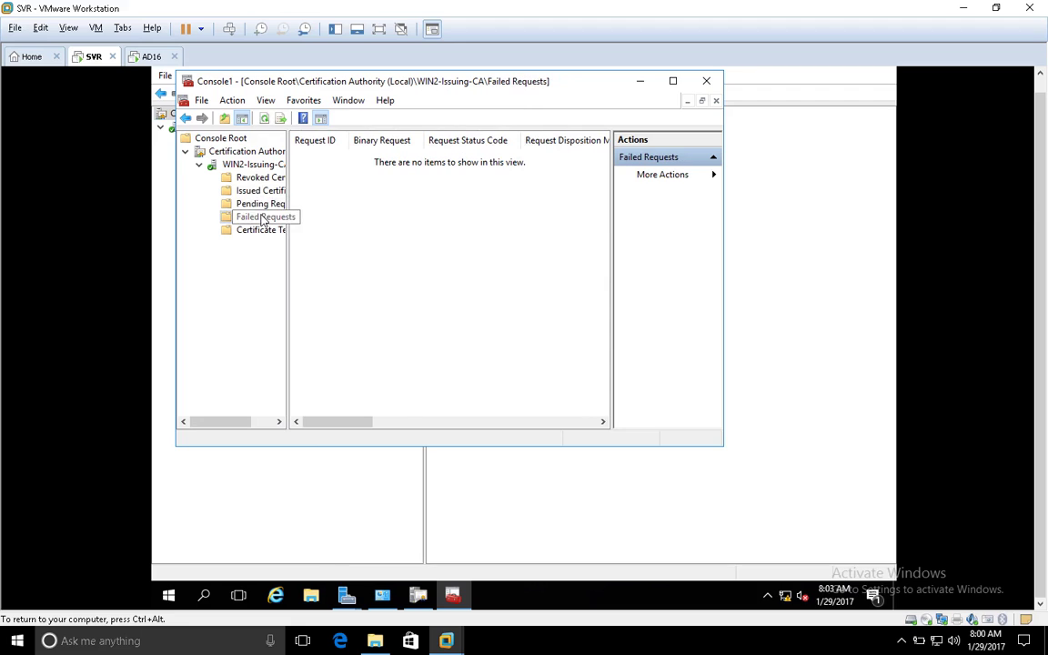
left_click(254, 167)
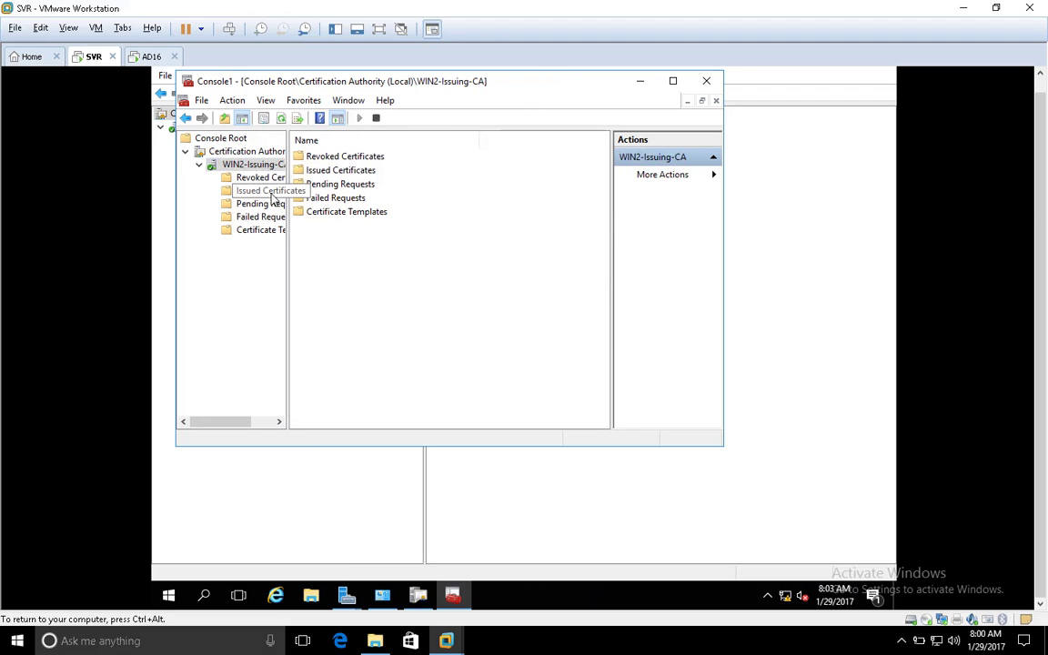
left_click(271, 195)
Try to renew the CA certificate of WIN2-Issuing-CA, answering the request to stop Active Directory Certificate Services.
right_click(250, 165)
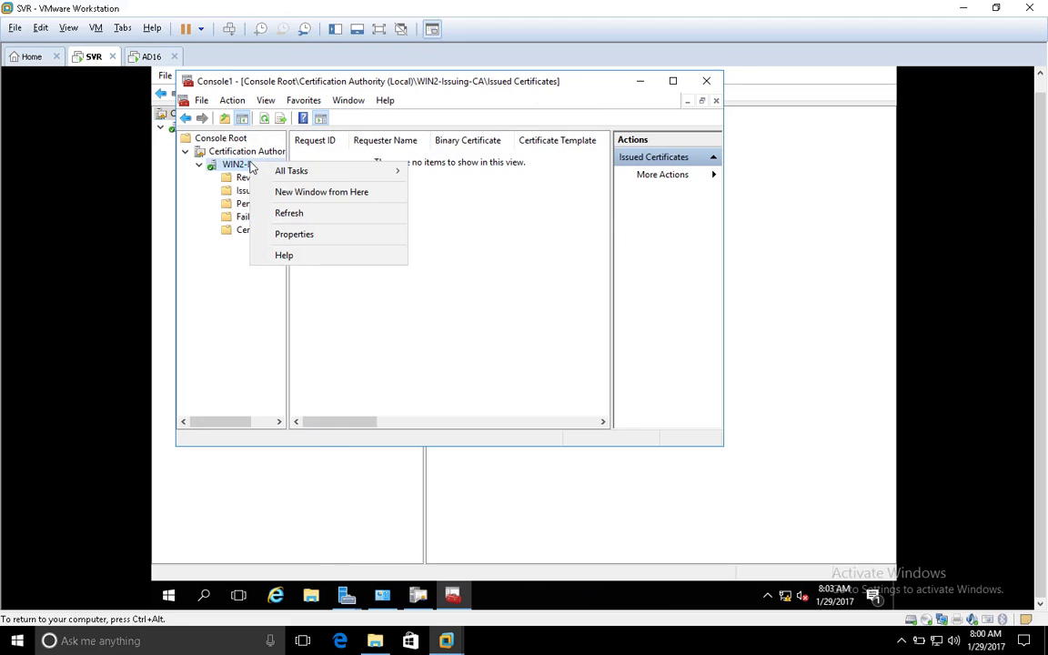
mouse_move(282, 172)
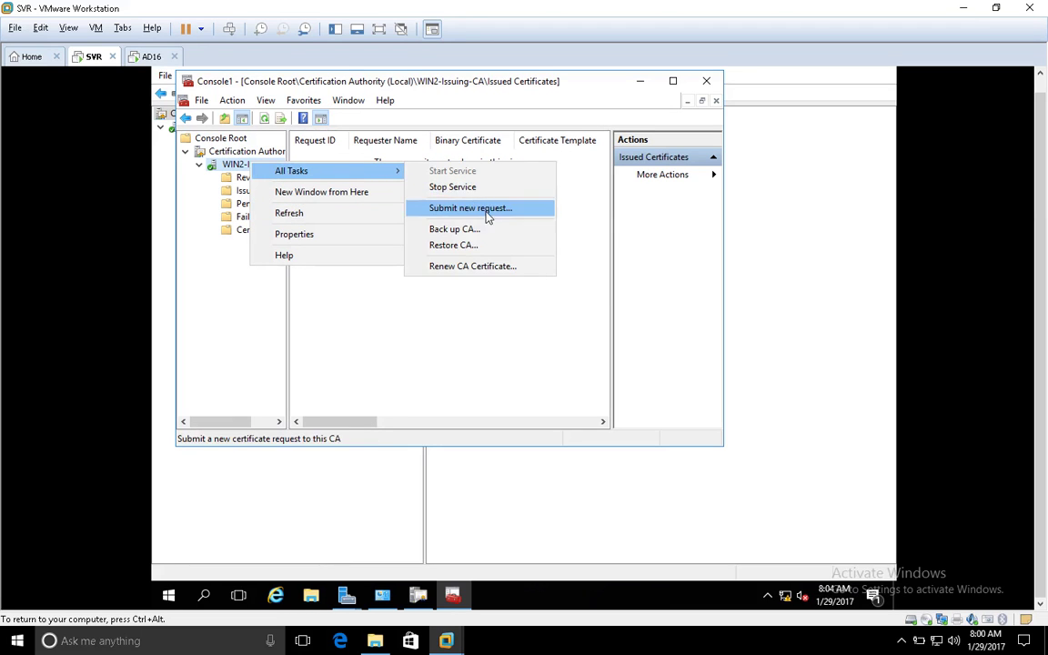
left_click(485, 265)
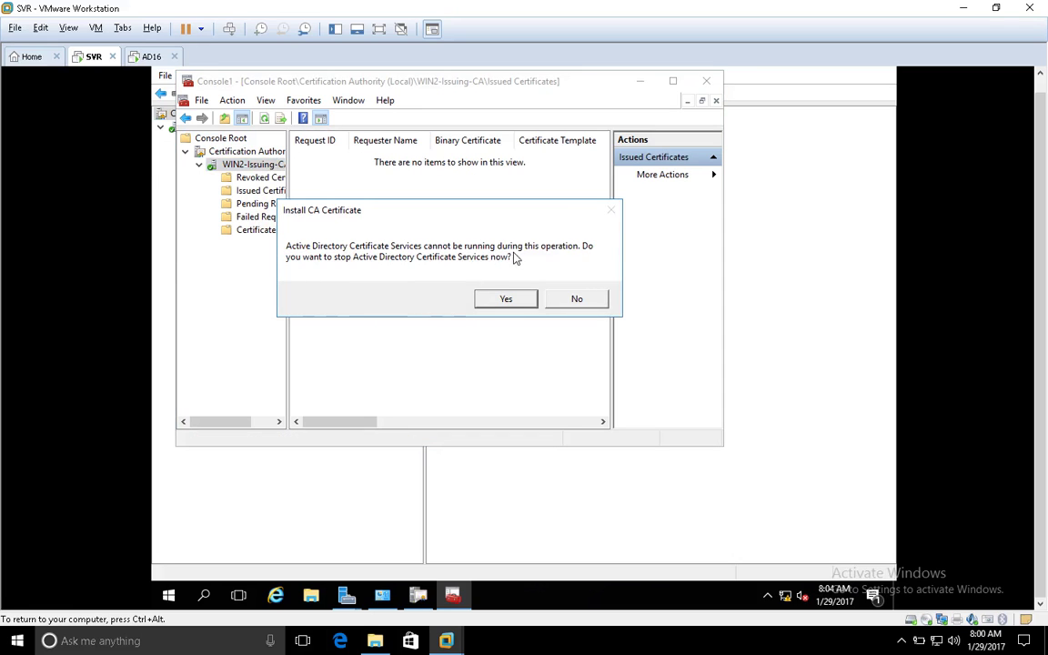
left_click(528, 304)
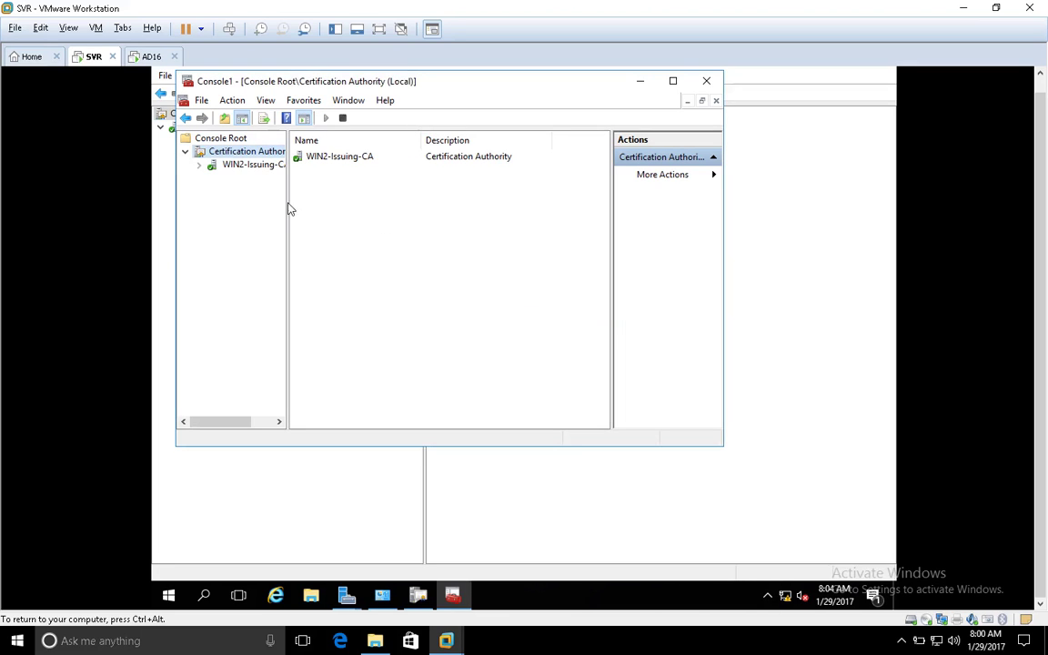
Stop Active Directory Certificate Services for WIN2-Issuing-CA.
right_click(237, 168)
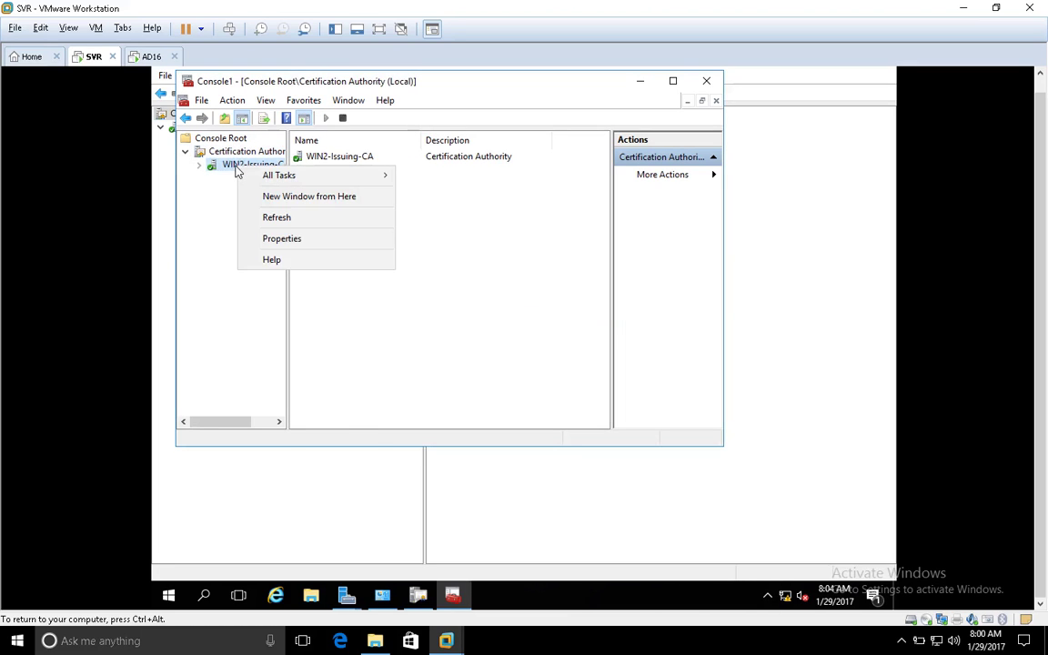
left_click(257, 154)
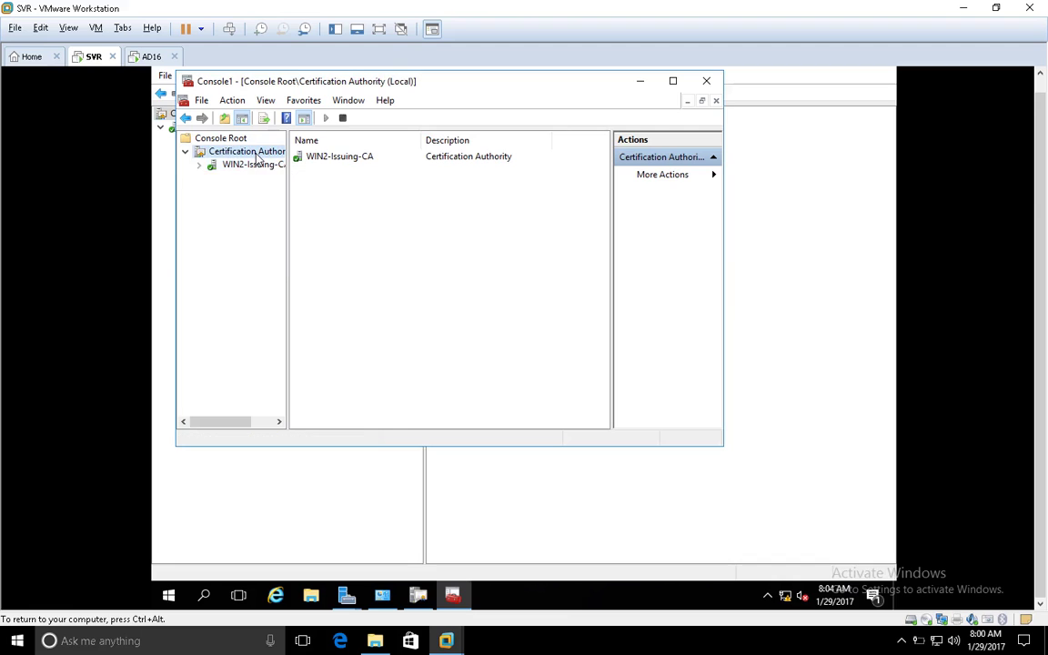
left_click(342, 118)
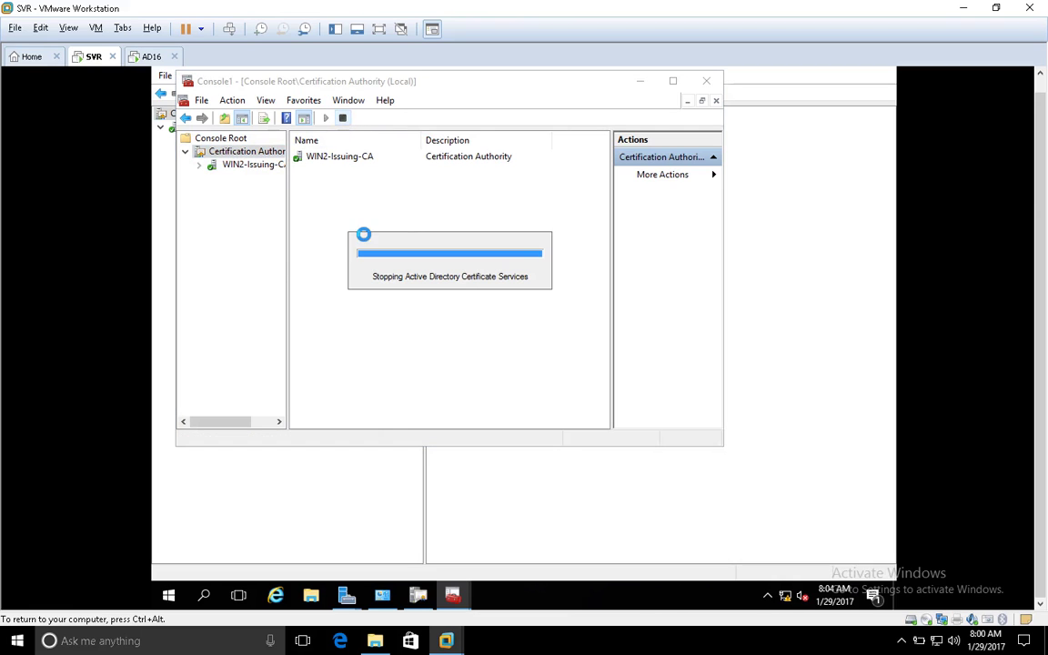
Open the file selection for submitting a new request to WIN2-Issuing-CA and leave it without choosing a file.
right_click(246, 165)
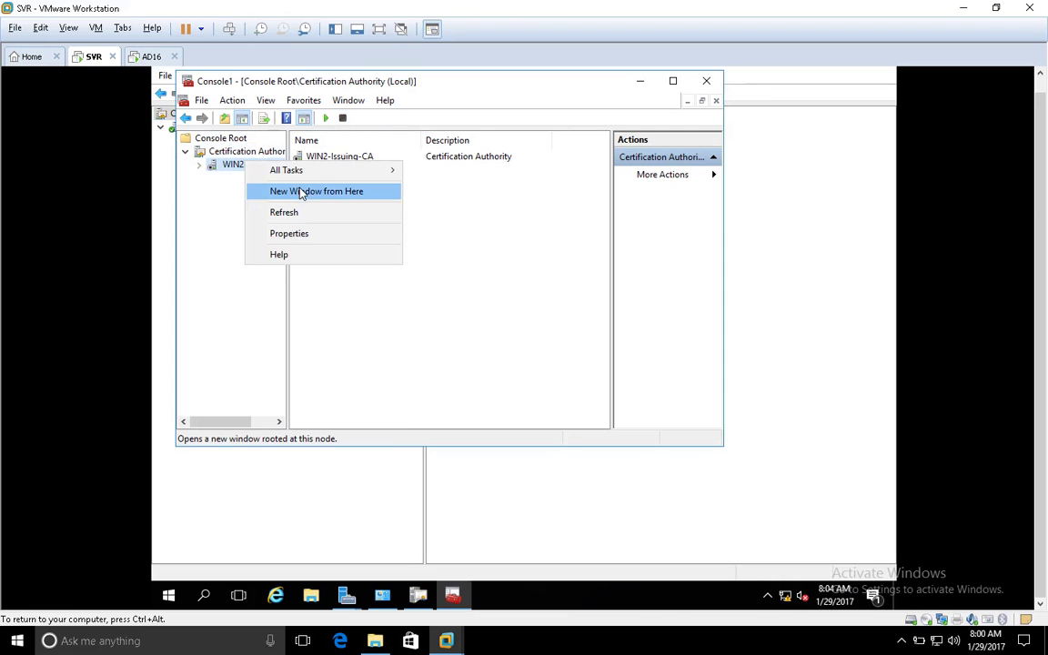
mouse_move(318, 173)
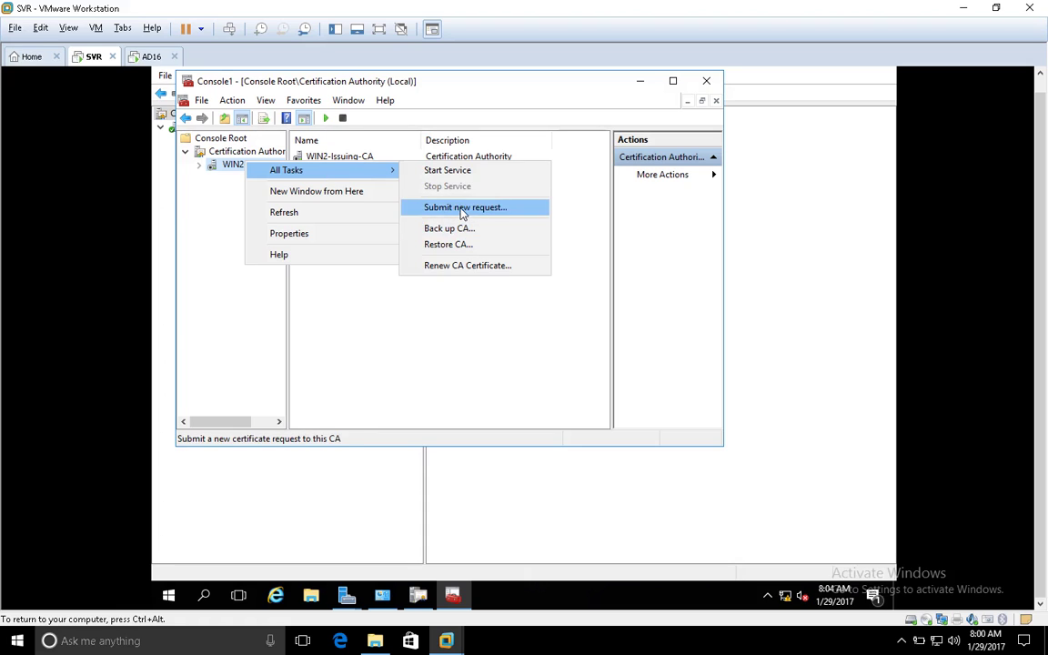
left_click(460, 208)
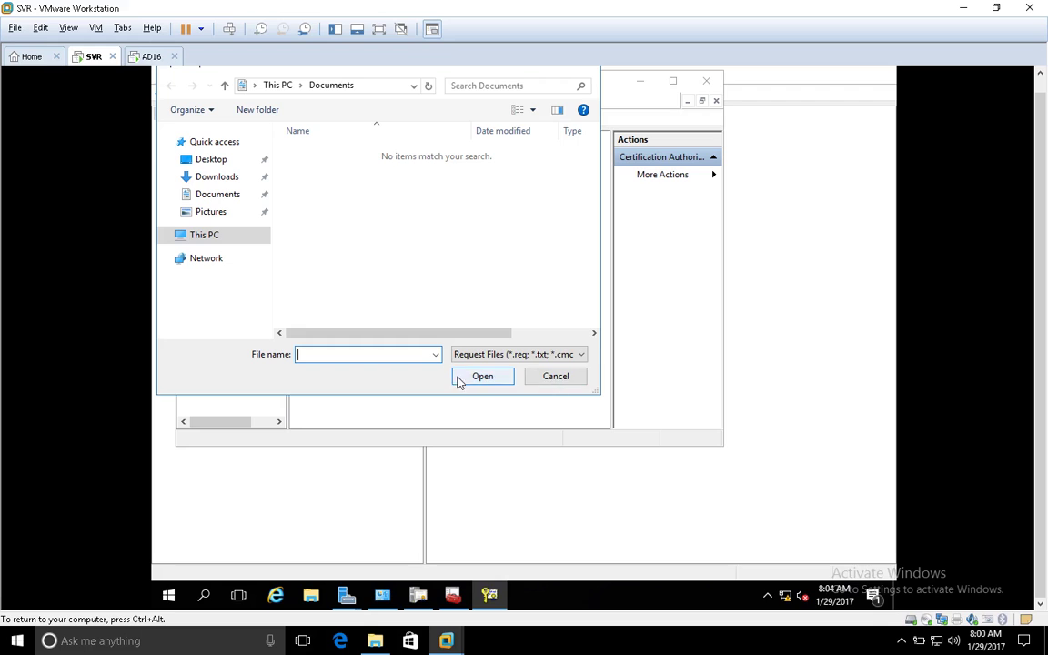
left_click(559, 376)
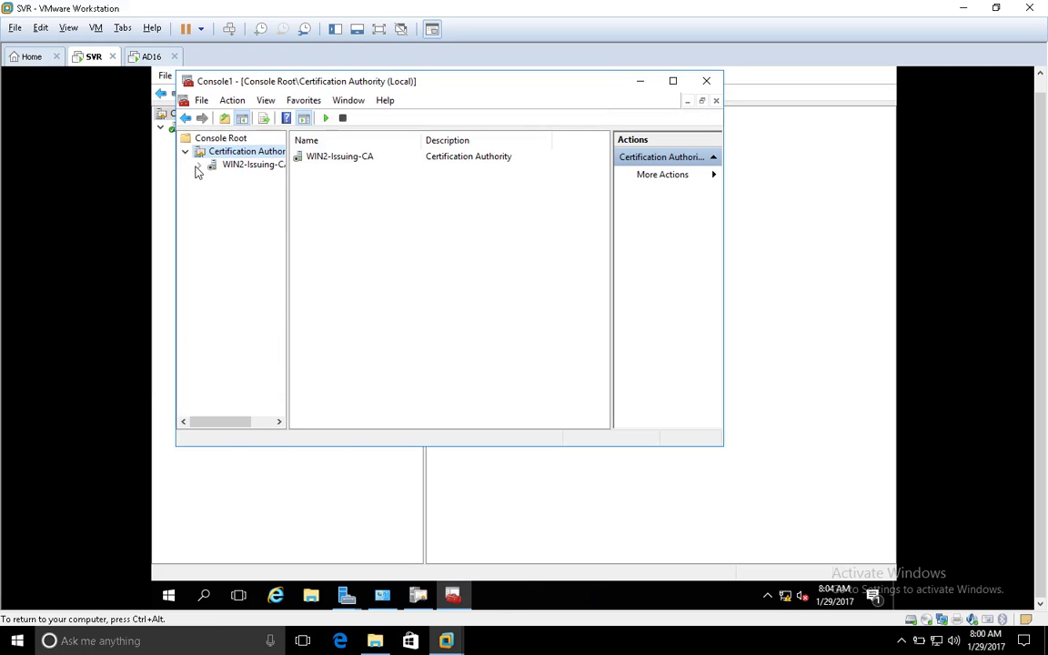
Look through WIN2-Issuing-CA's folders and view its list of certificate templates.
left_click(247, 167)
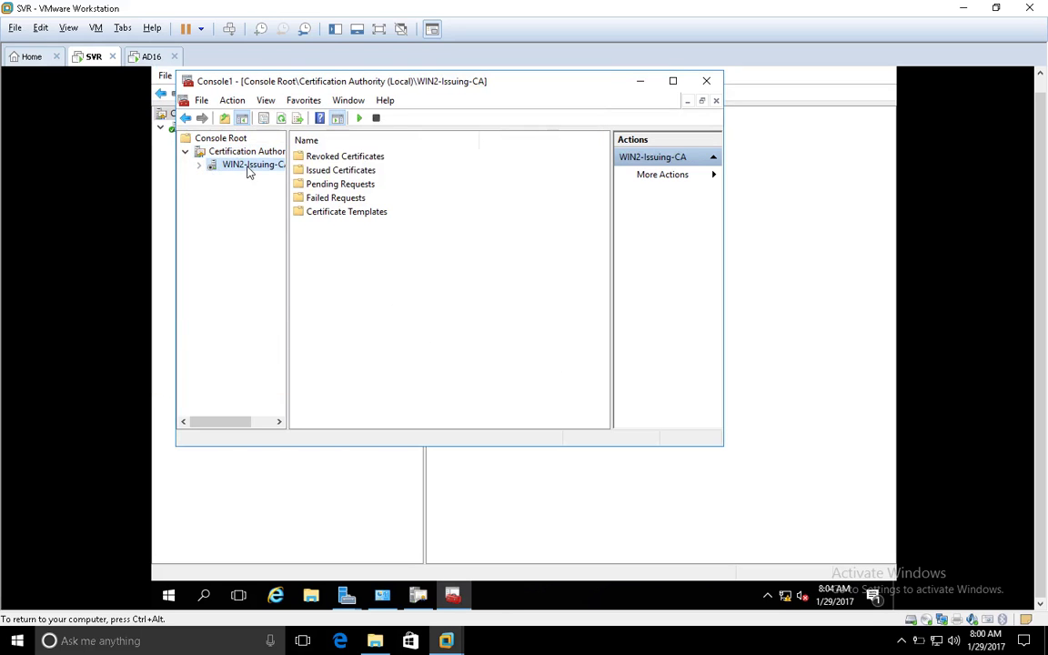
left_click(342, 185)
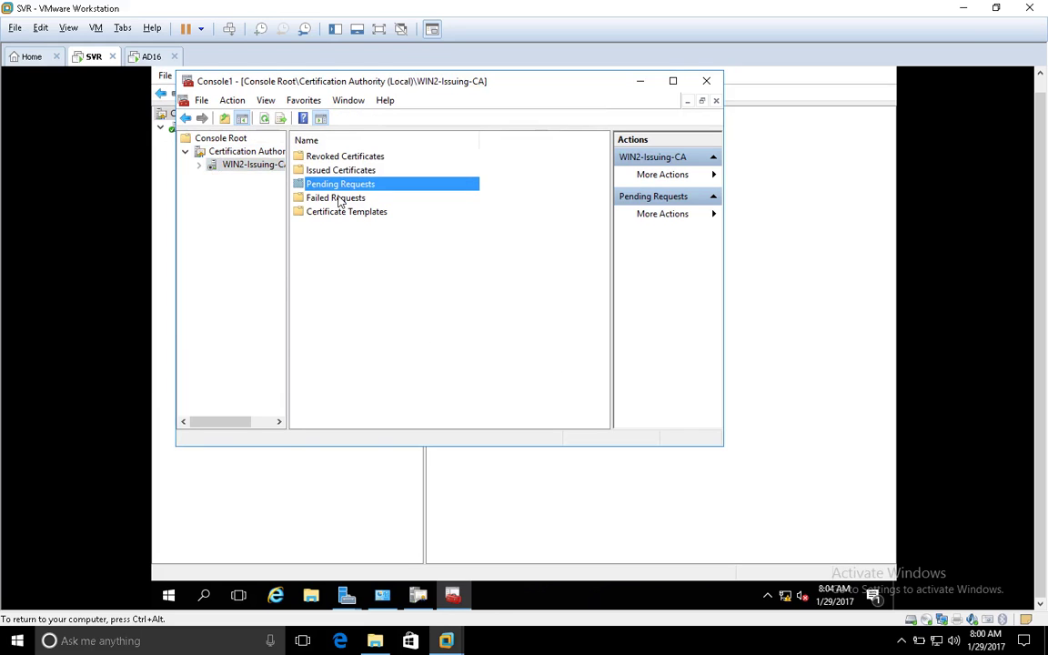
left_click(339, 199)
left_click(341, 213)
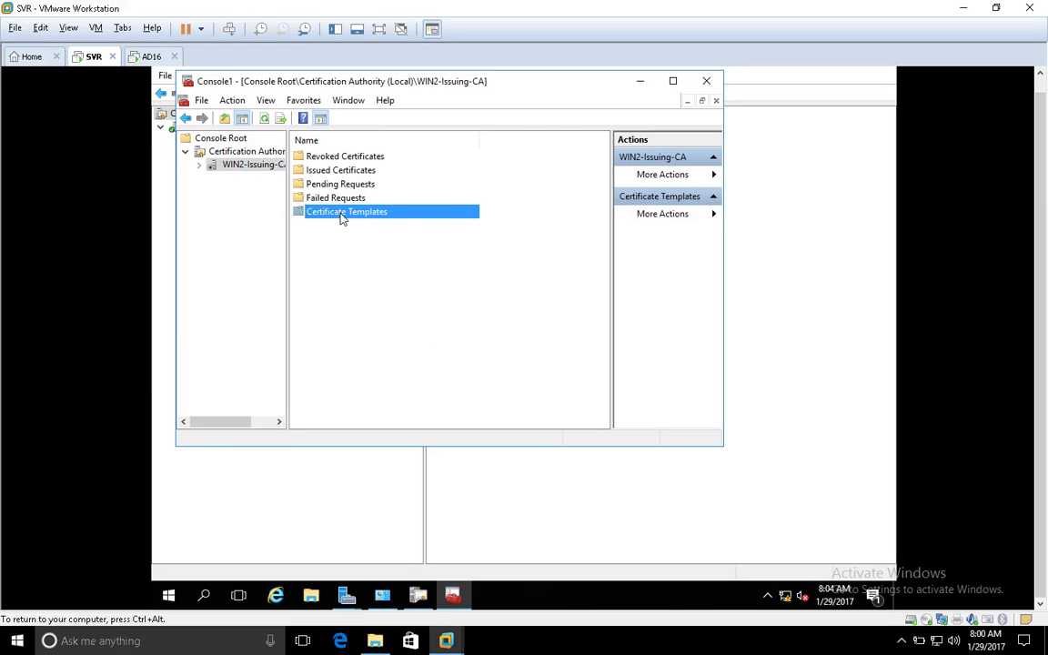
double_click(342, 215)
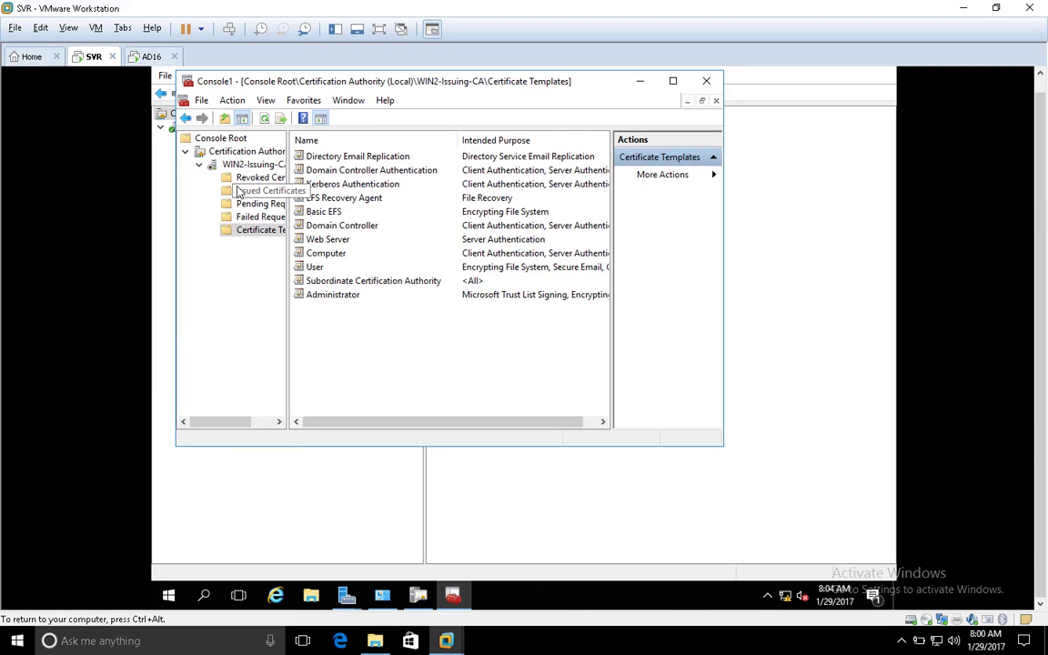
Return to WIN2-Issuing-CA under the local Certification Authority and start Active Directory Certificate Services.
left_click(242, 151)
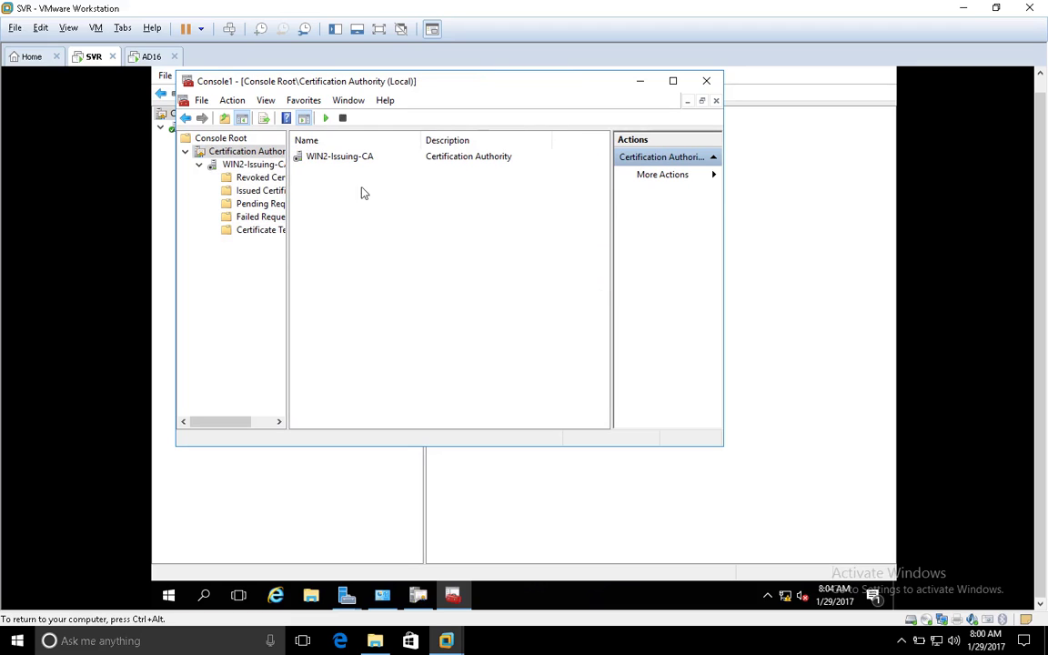
double_click(335, 158)
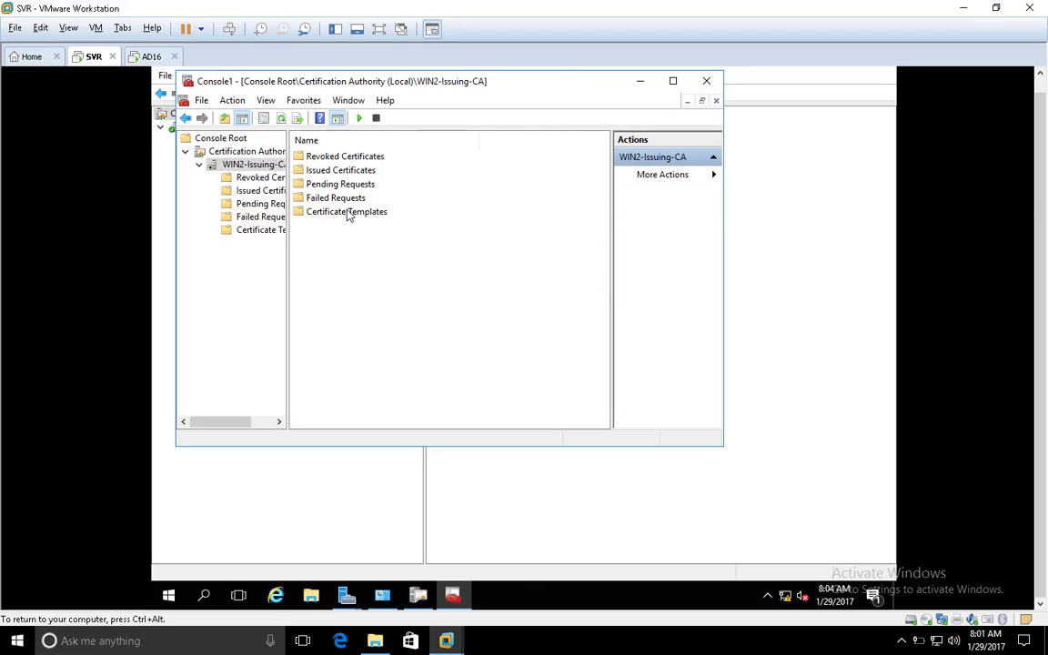
left_click(361, 119)
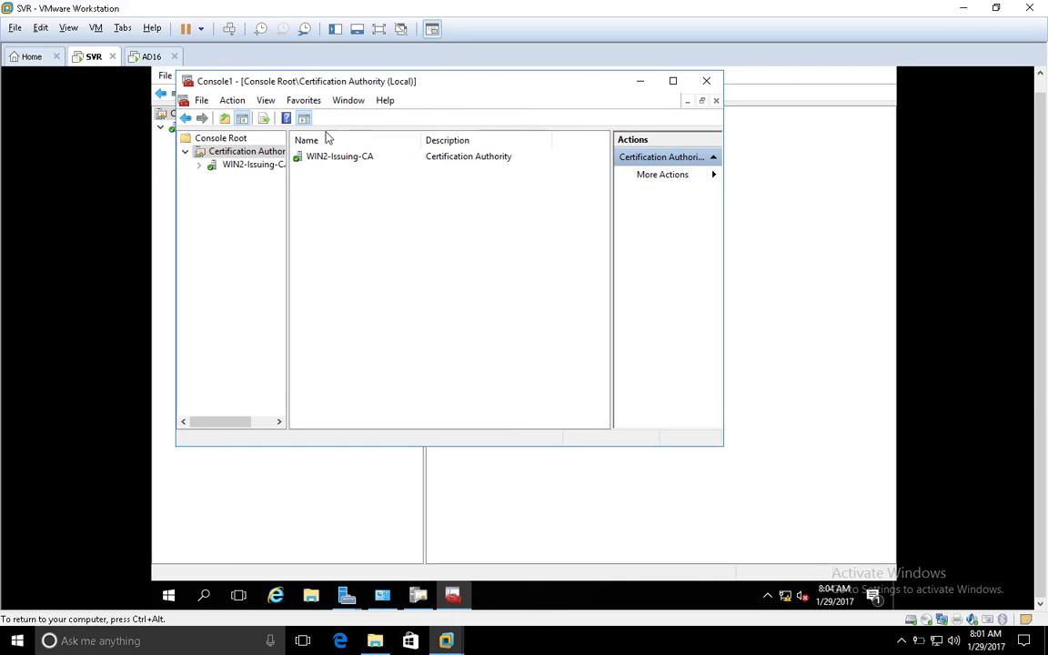
Expand WIN2-Issuing-CA in the custom console, widen the tree, and view each folder from Revoked Certificates through Certificate Templates.
left_click(200, 167)
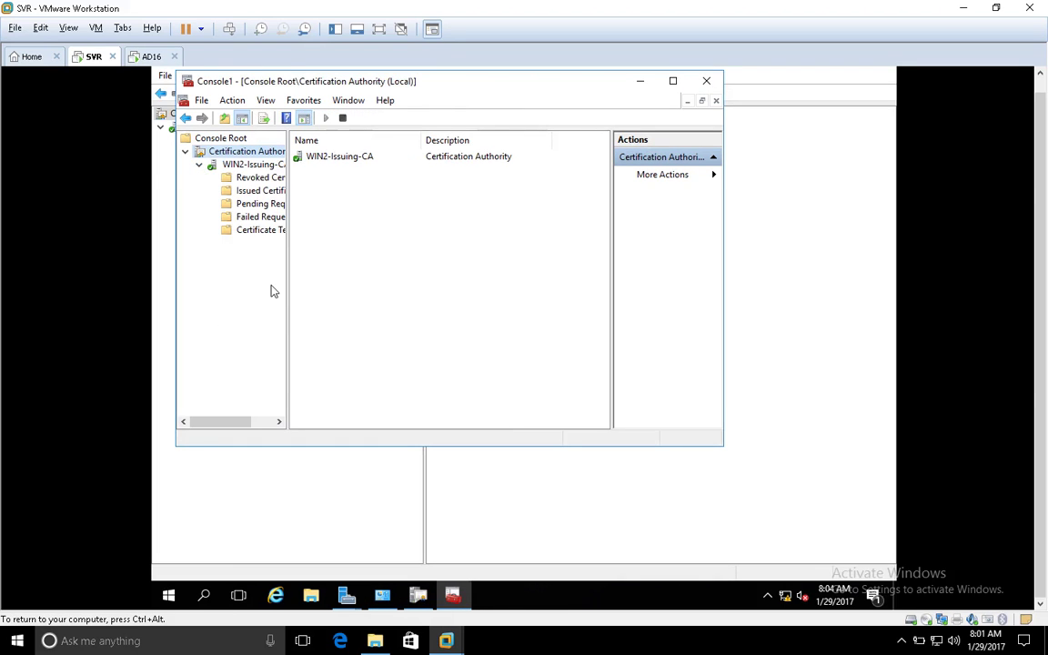
left_click_drag(287, 301, 426, 319)
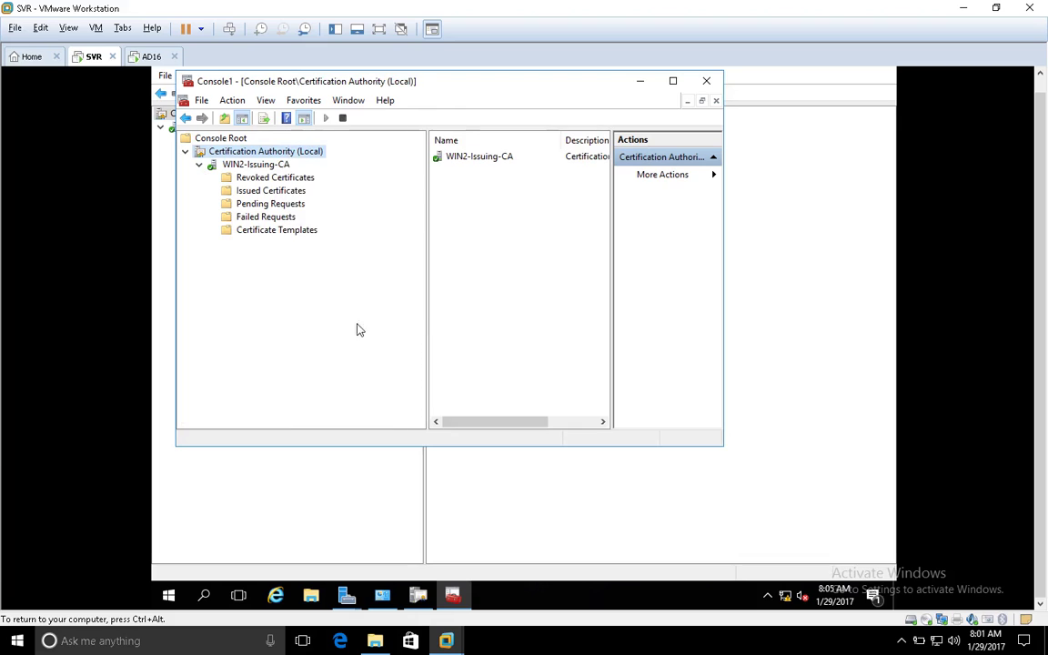
left_click(244, 178)
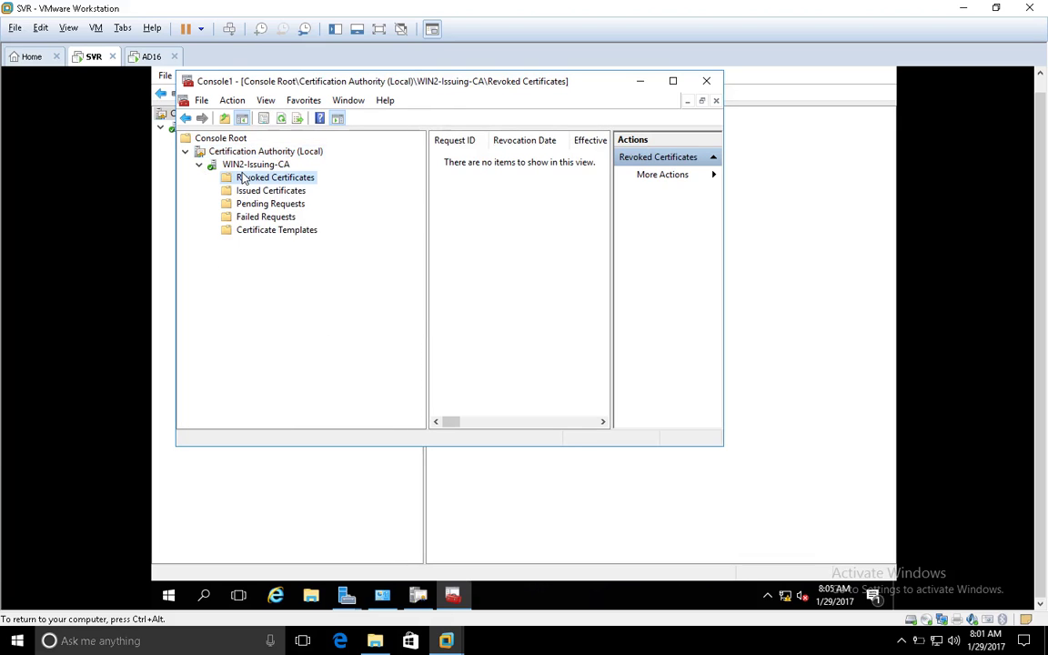
left_click(251, 192)
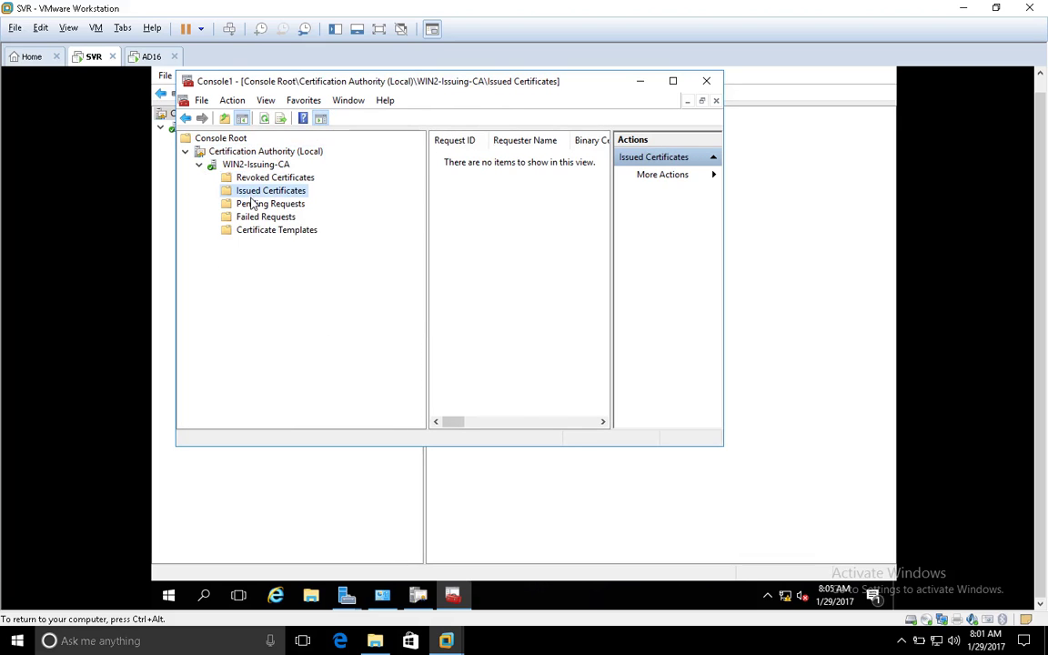
left_click(256, 205)
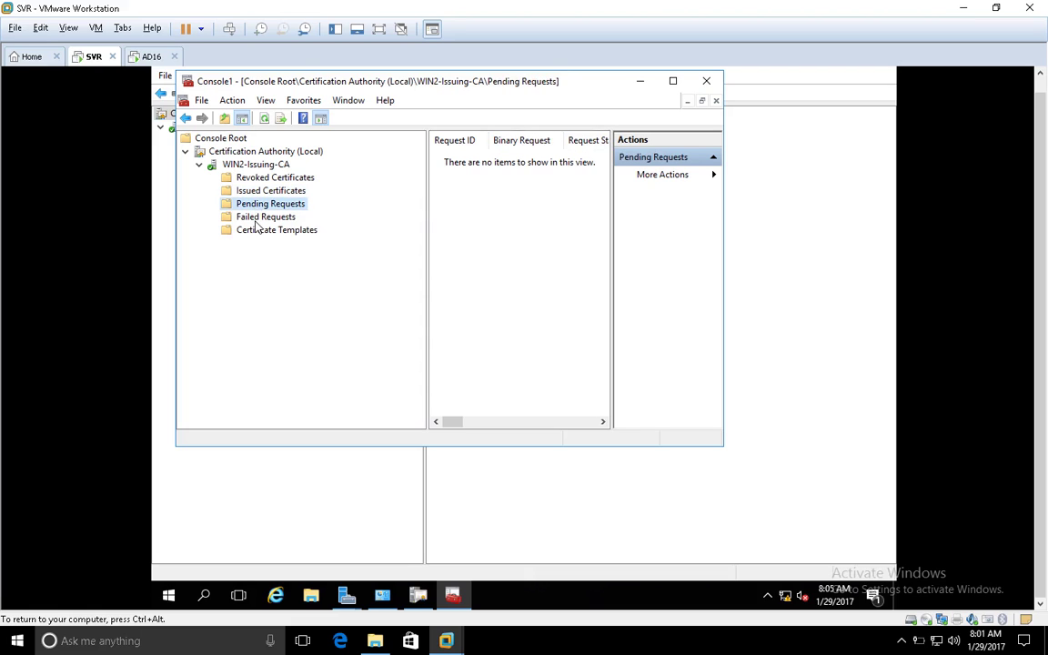
left_click(258, 219)
left_click(261, 233)
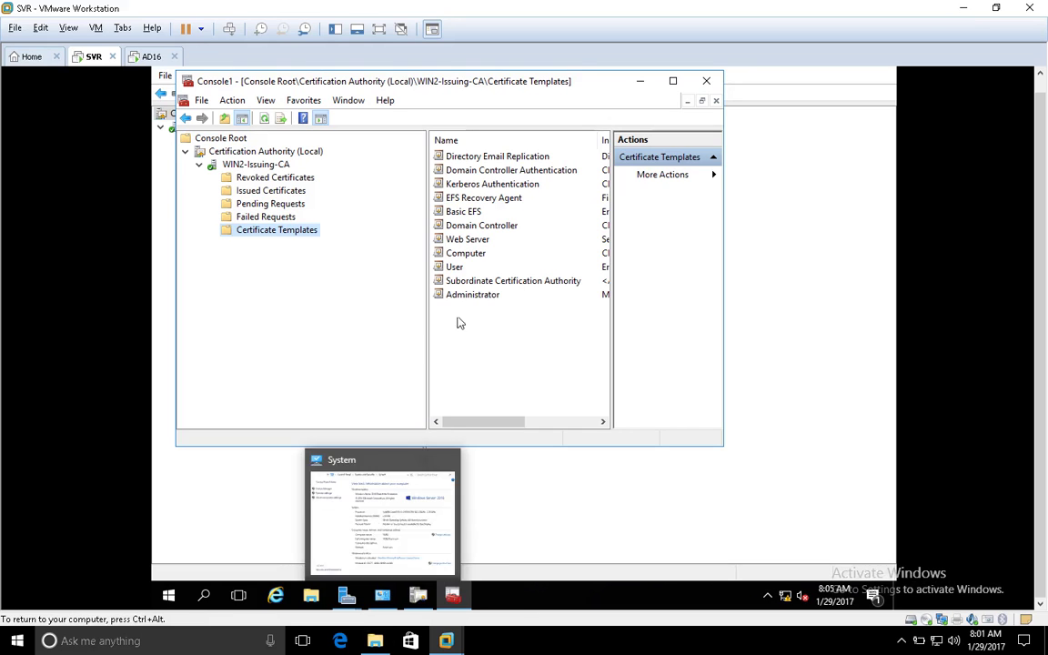
Switch to the ADCS presentation in PowerPoint and review the exercise results and the channel address at the end of slide 6.
left_click(964, 8)
mouse_move(769, 6)
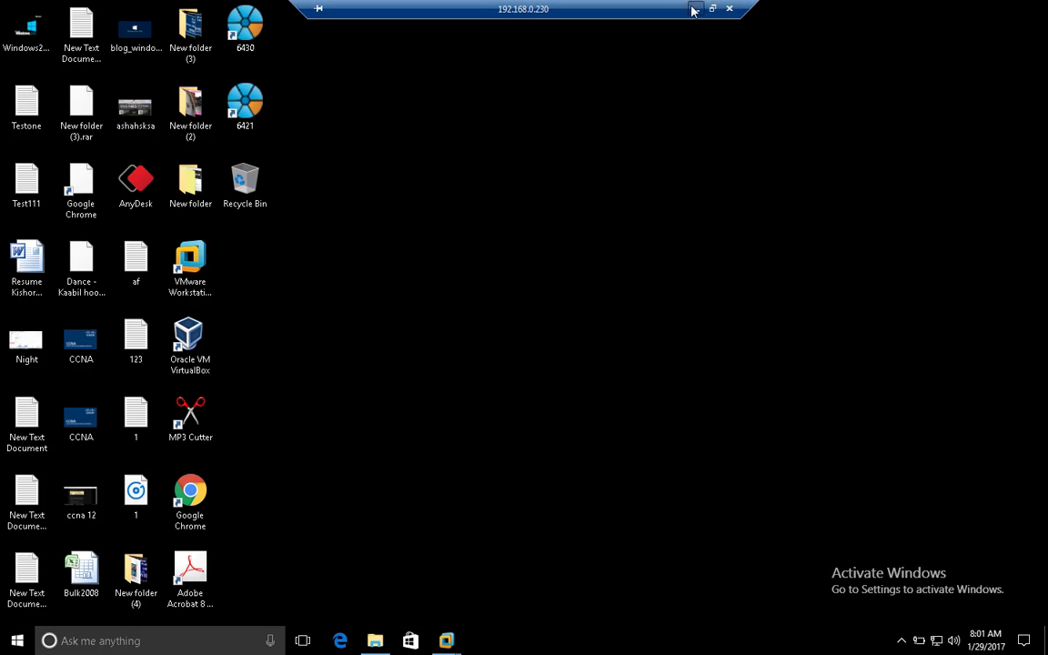
left_click(637, 9)
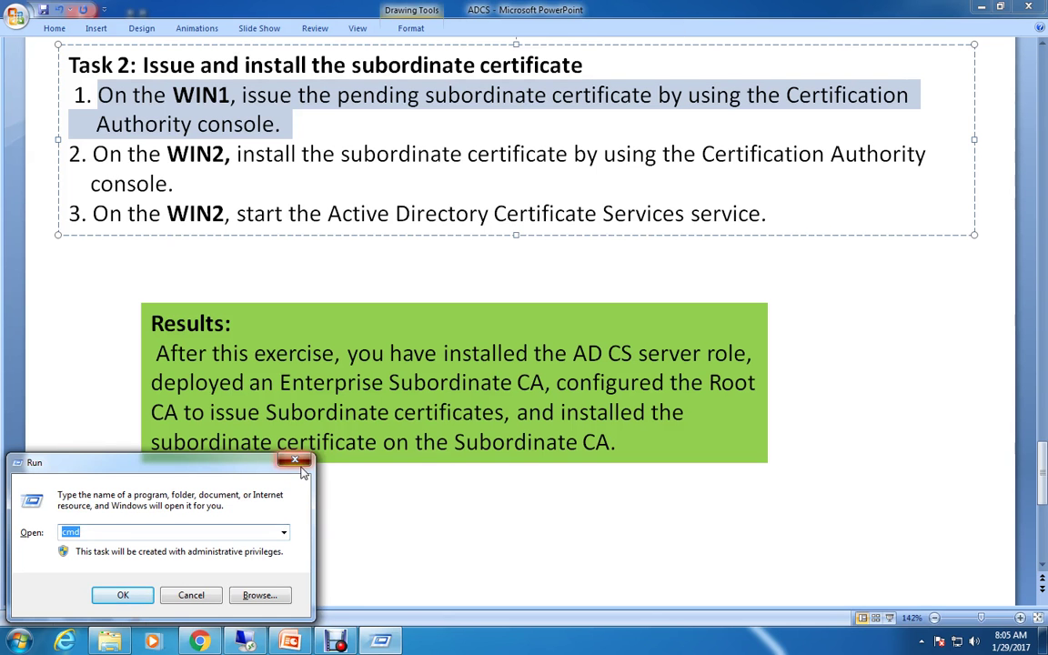
key("Escape")
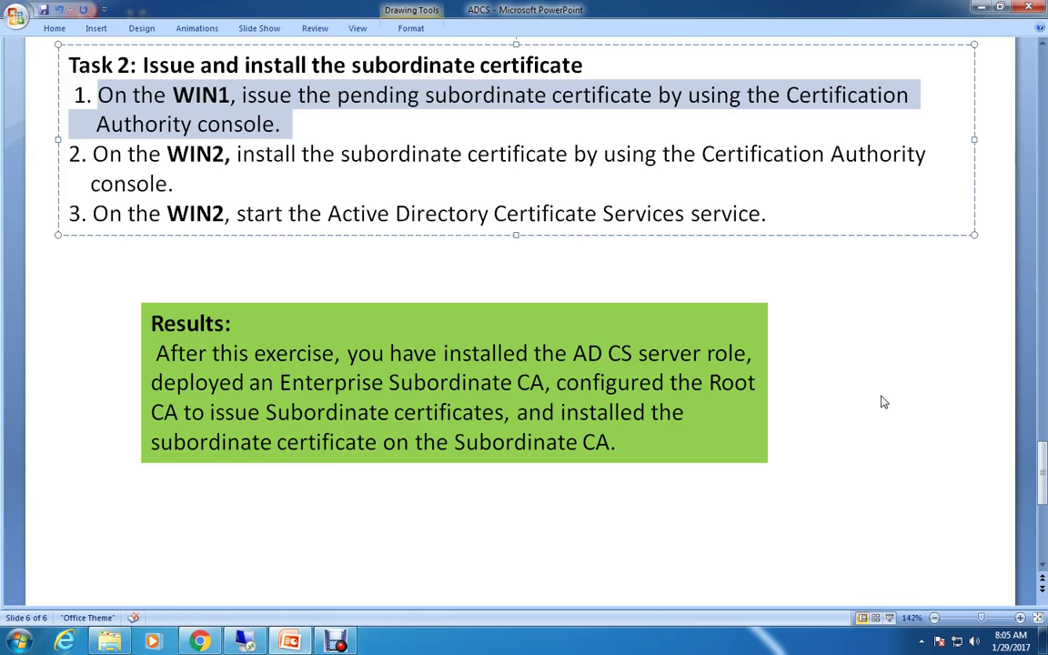
scroll(882, 400, "down", 3)
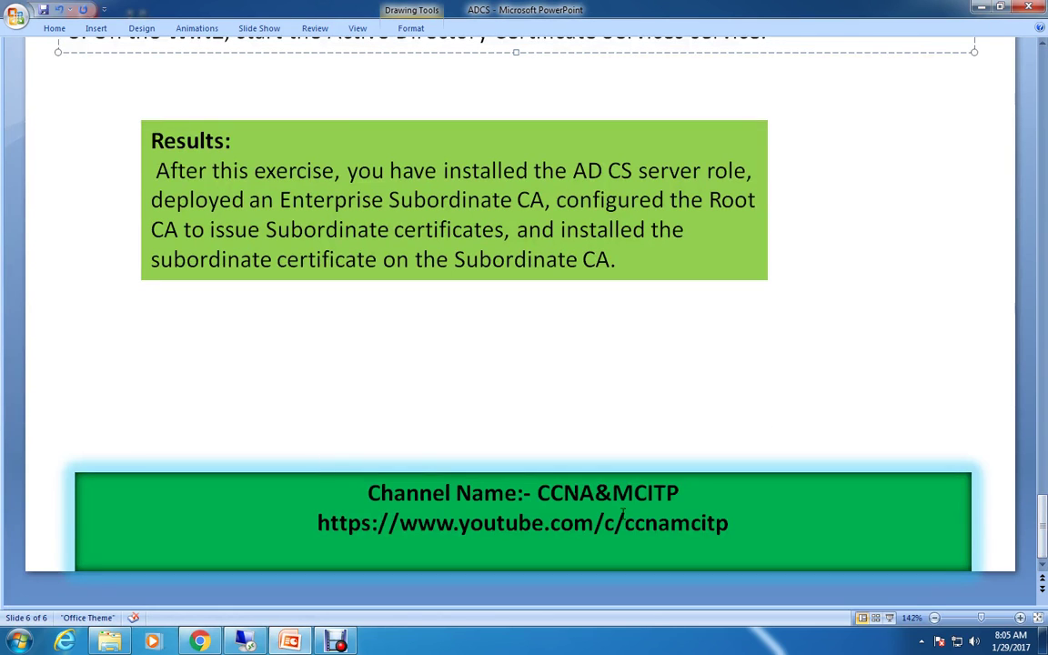
left_click_drag(316, 521, 507, 542)
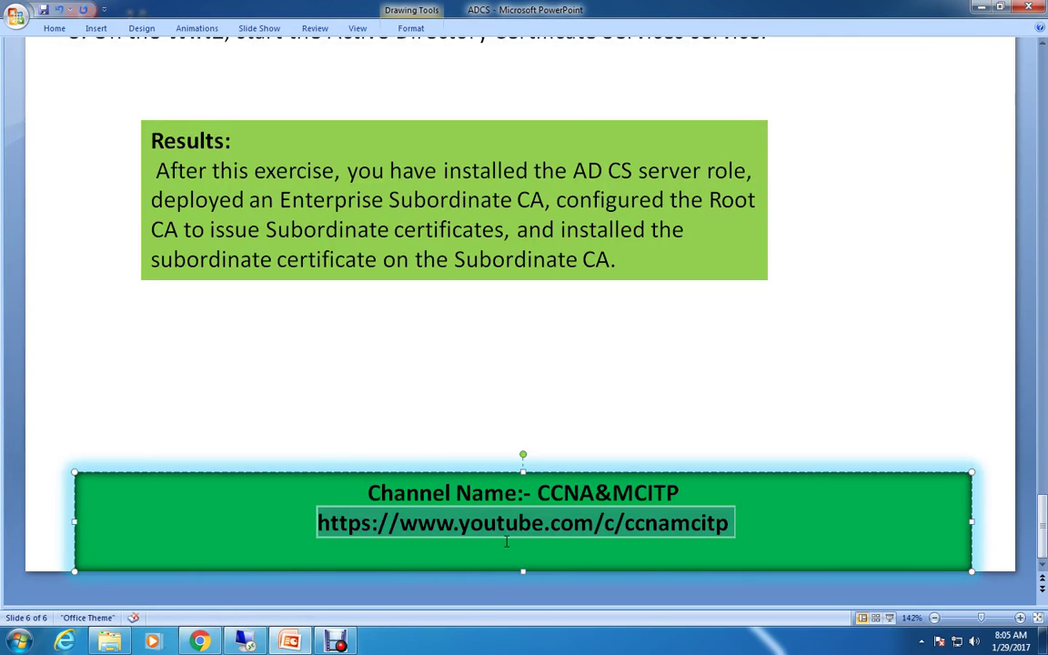
key("Escape")
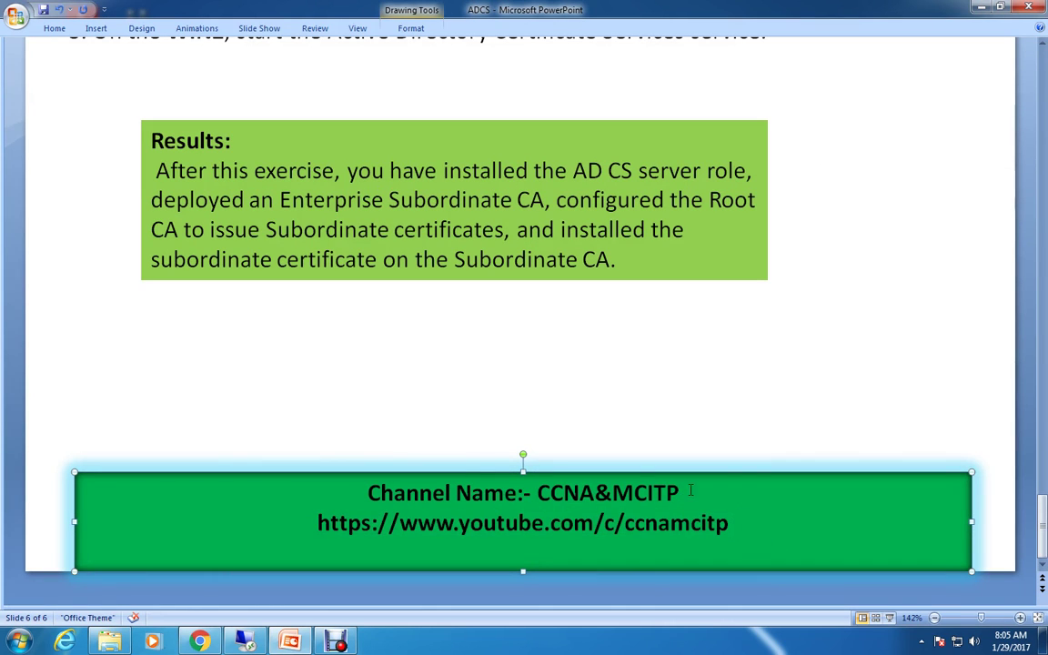